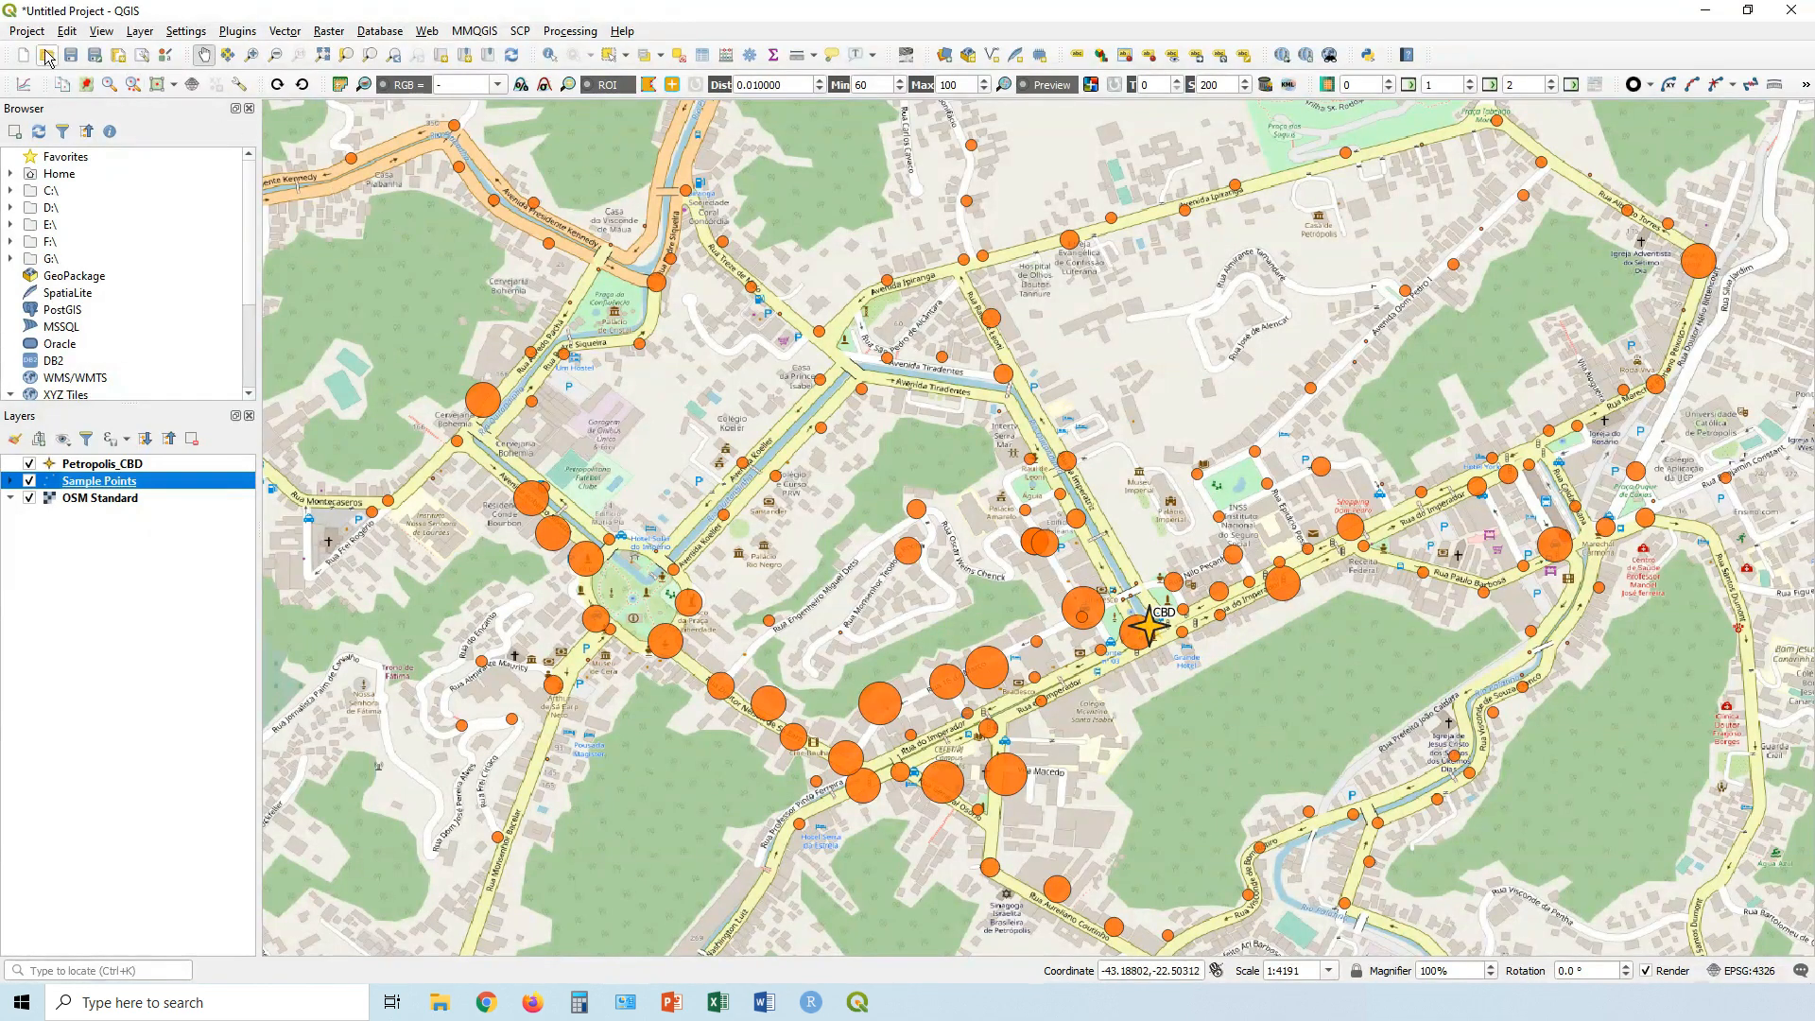
Create a new print layout titled "Buidling Height 3" and maximize its window.
click(23, 34)
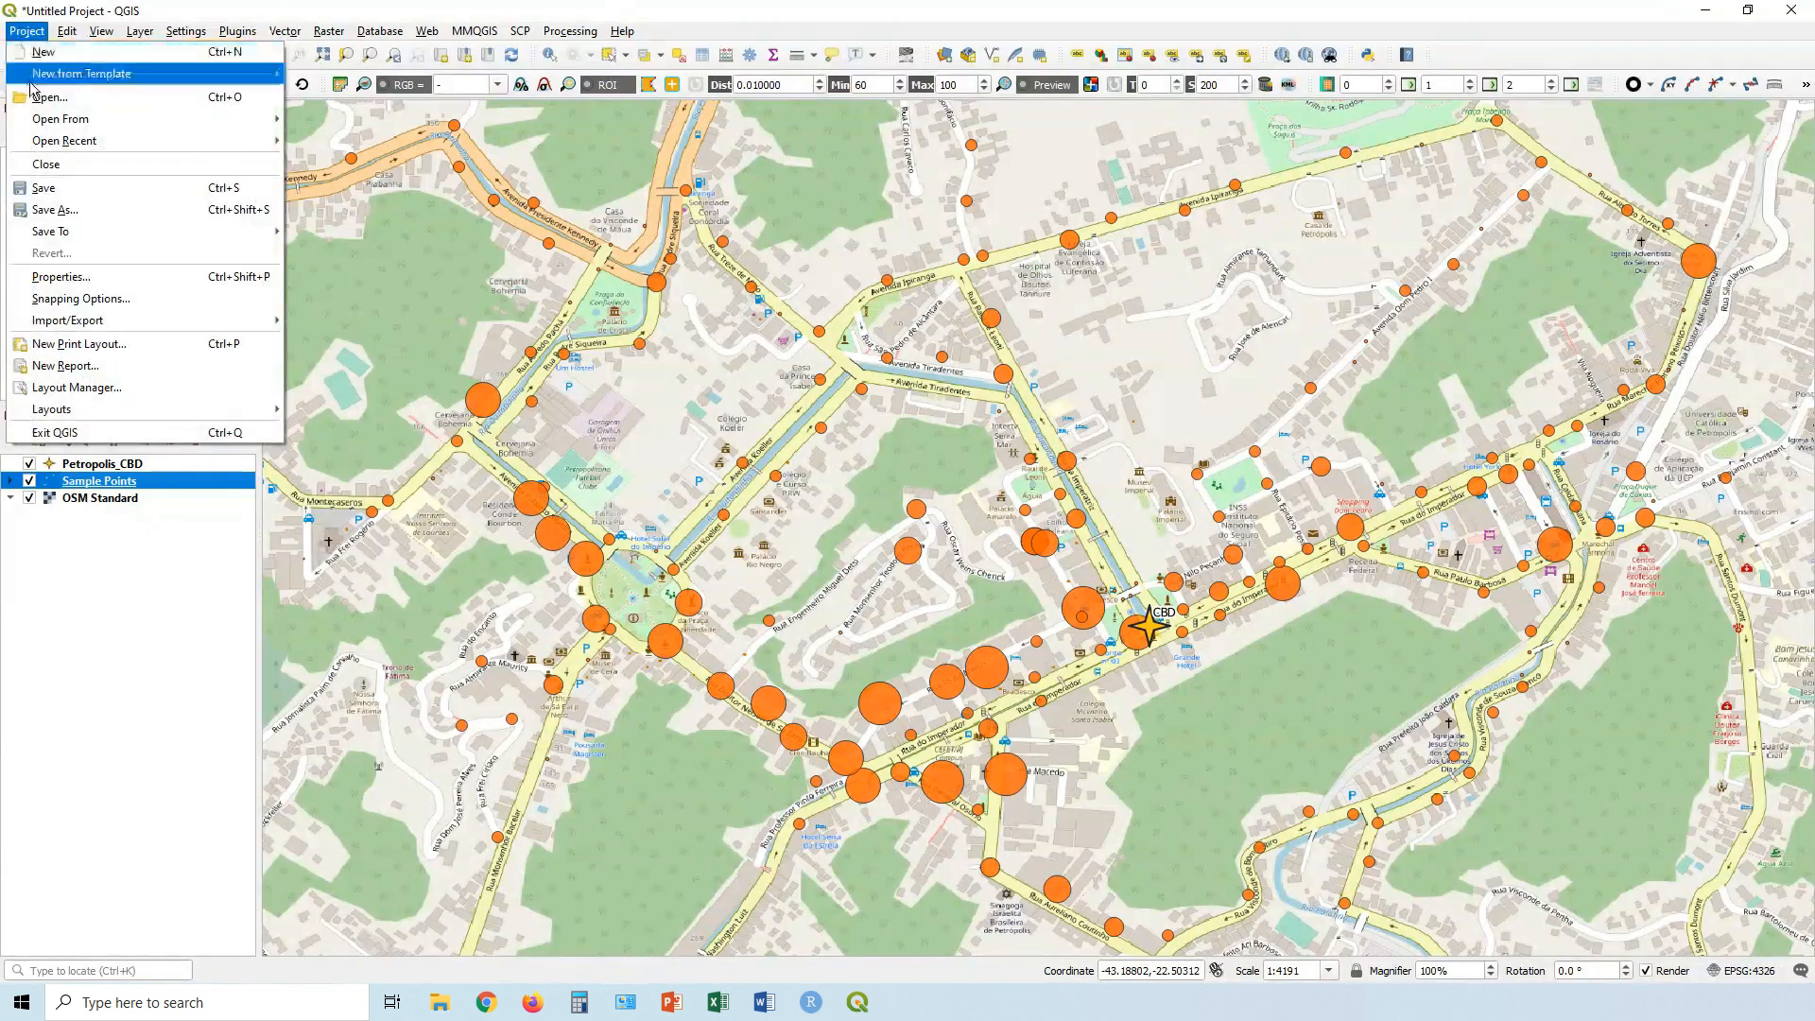
click(125, 344)
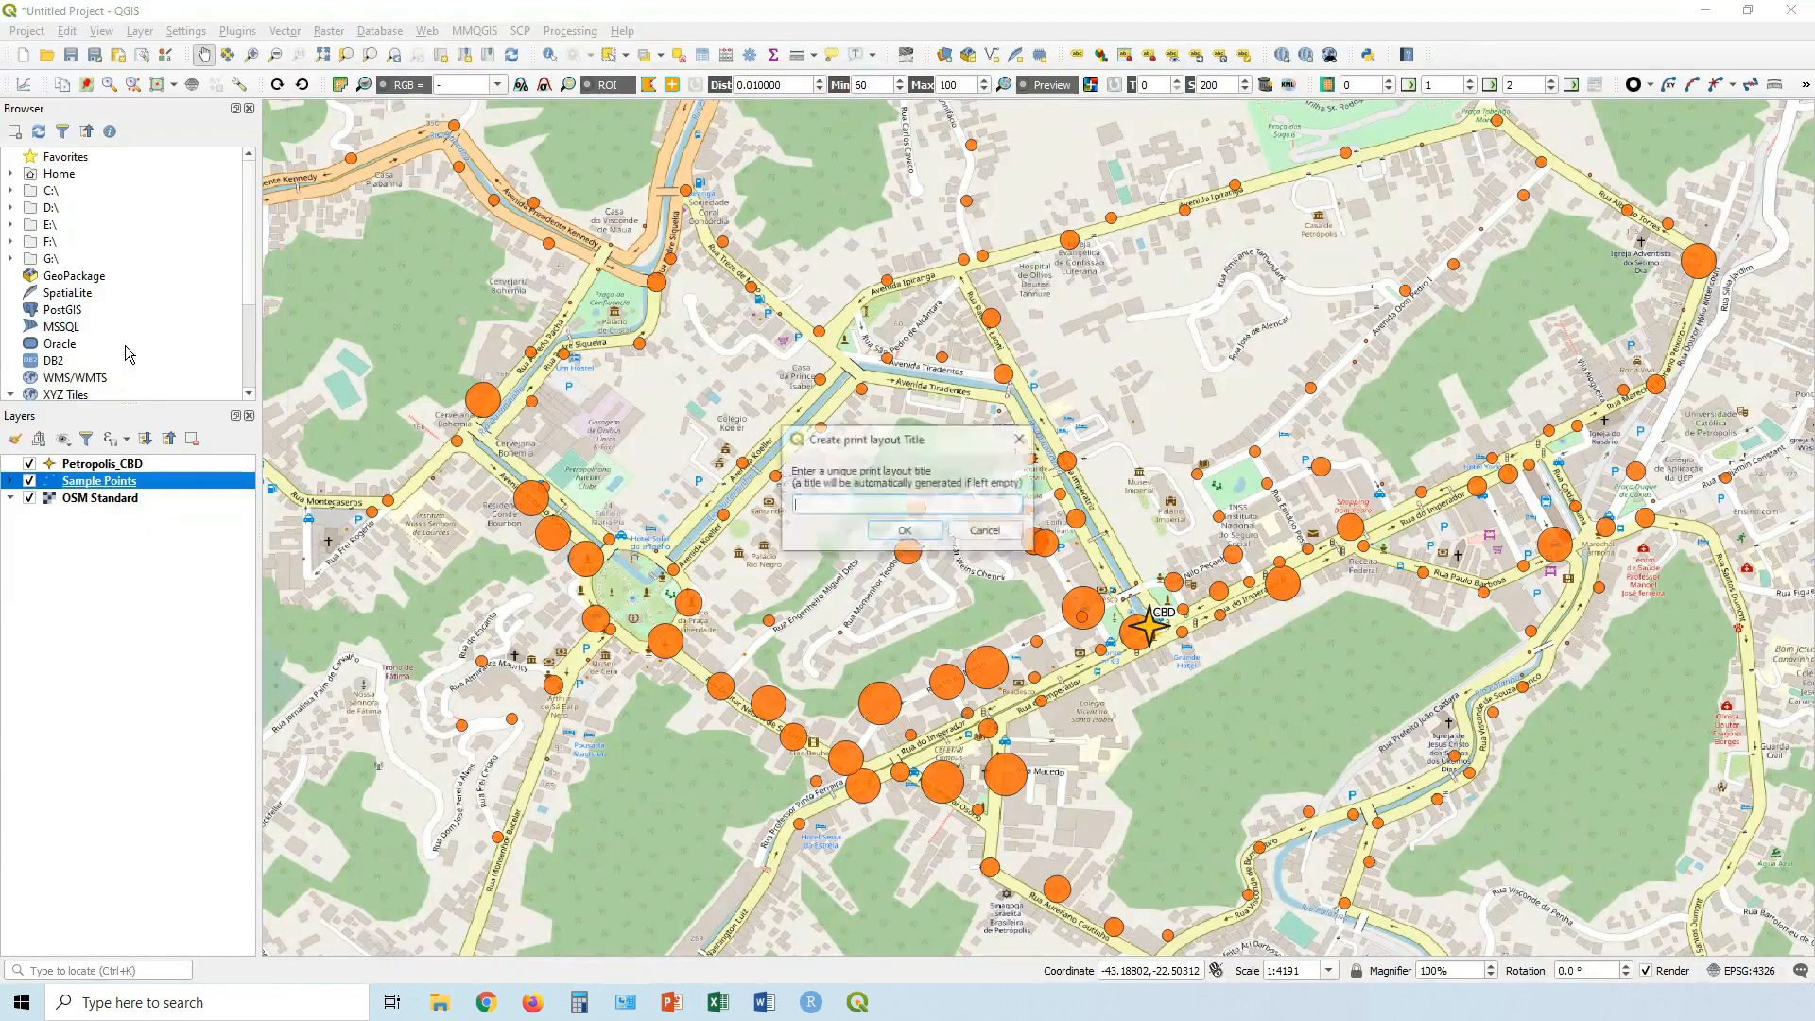
text(Bu)
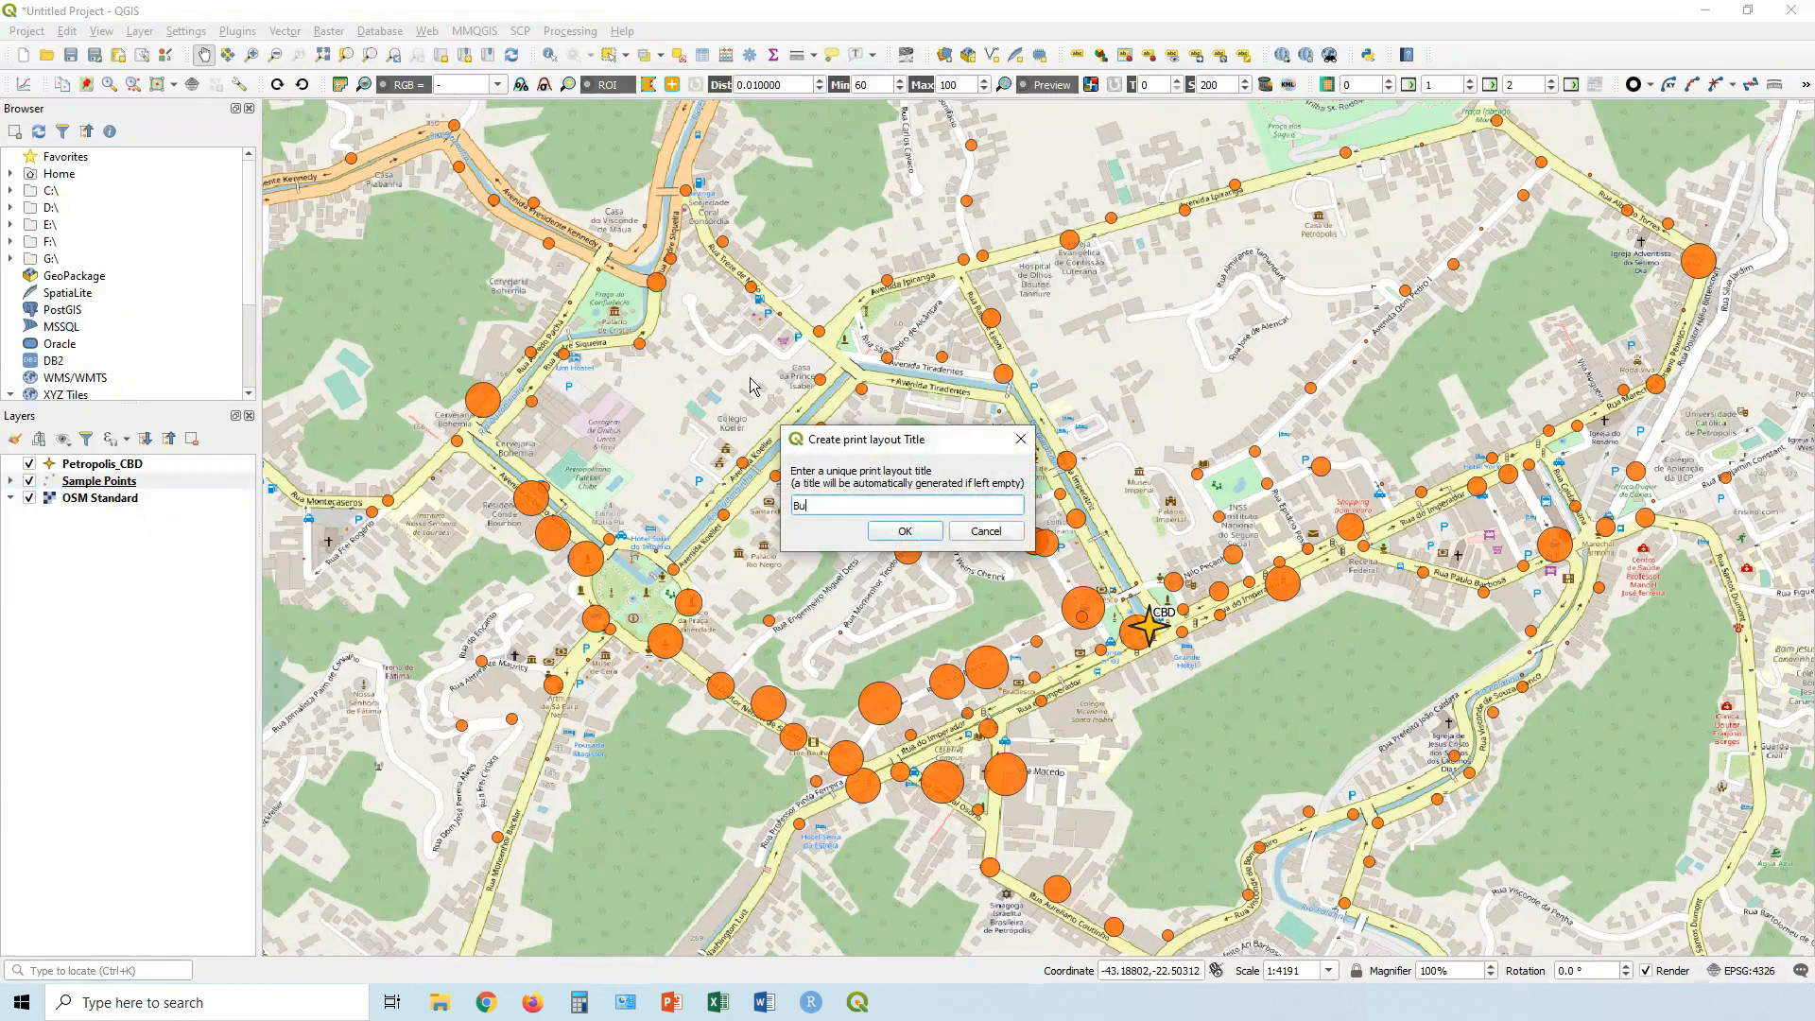
text(idling Height 3)
key(Return)
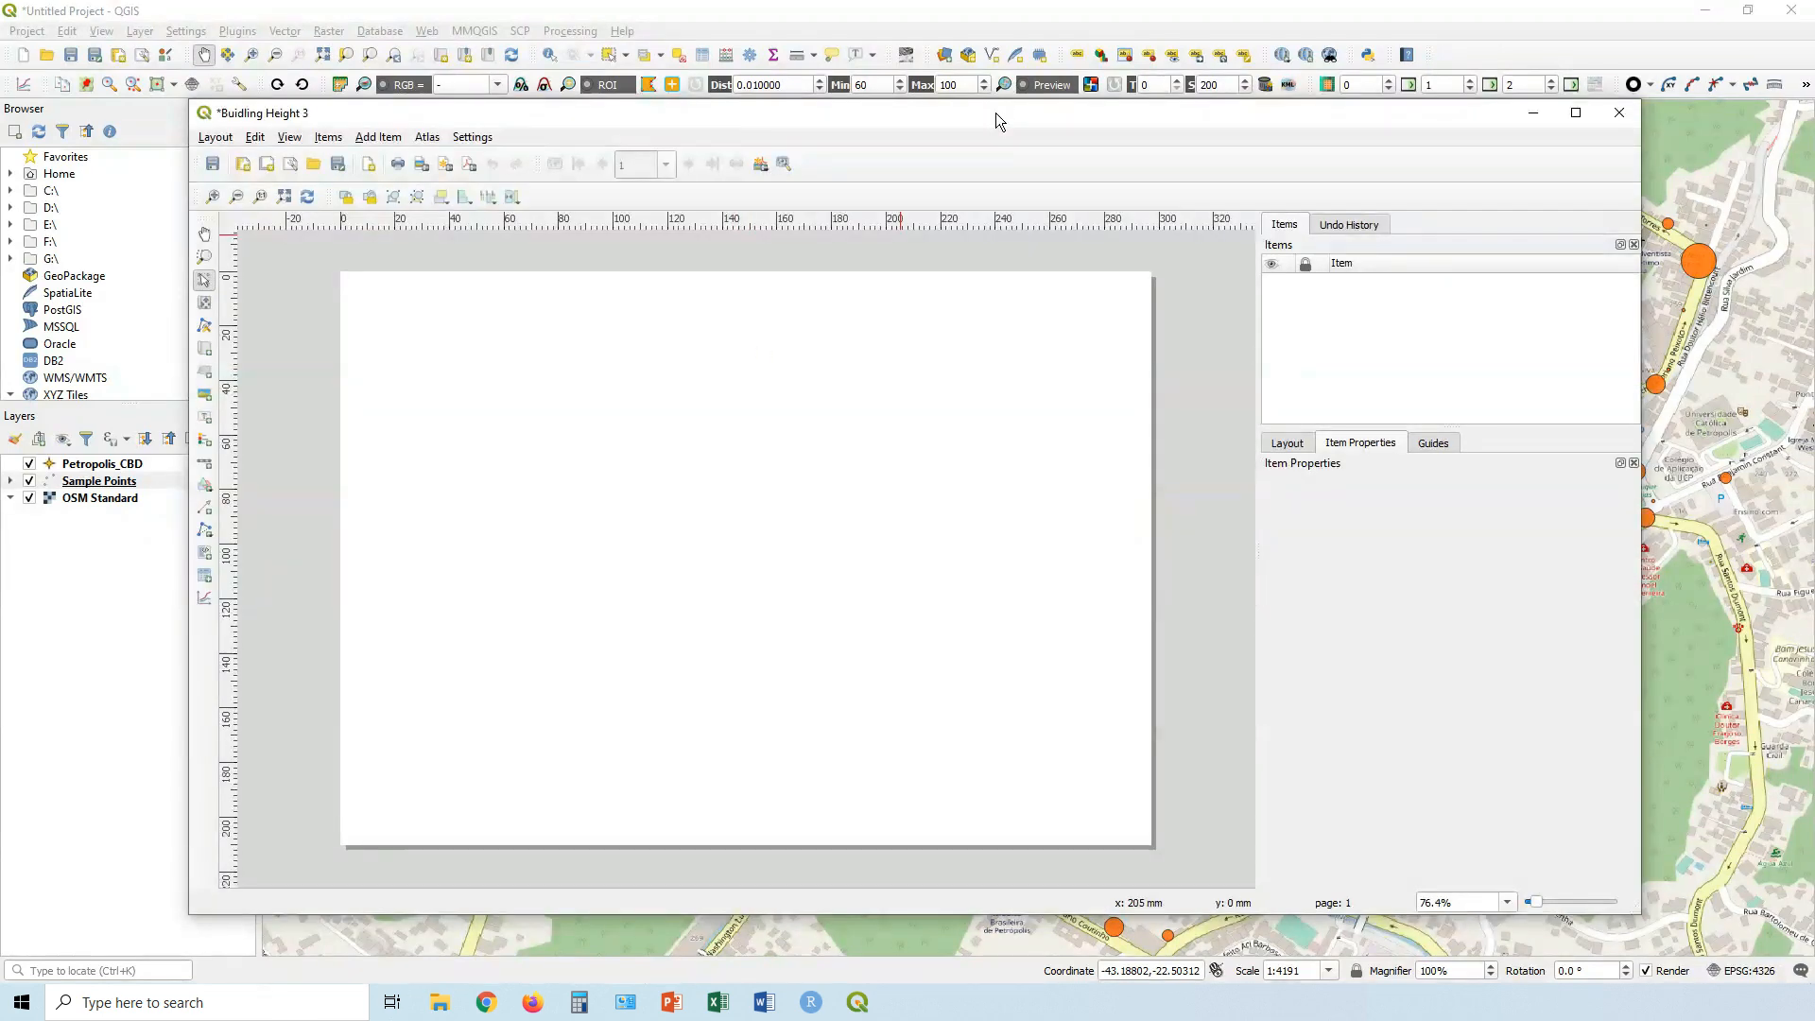
double_click(996, 111)
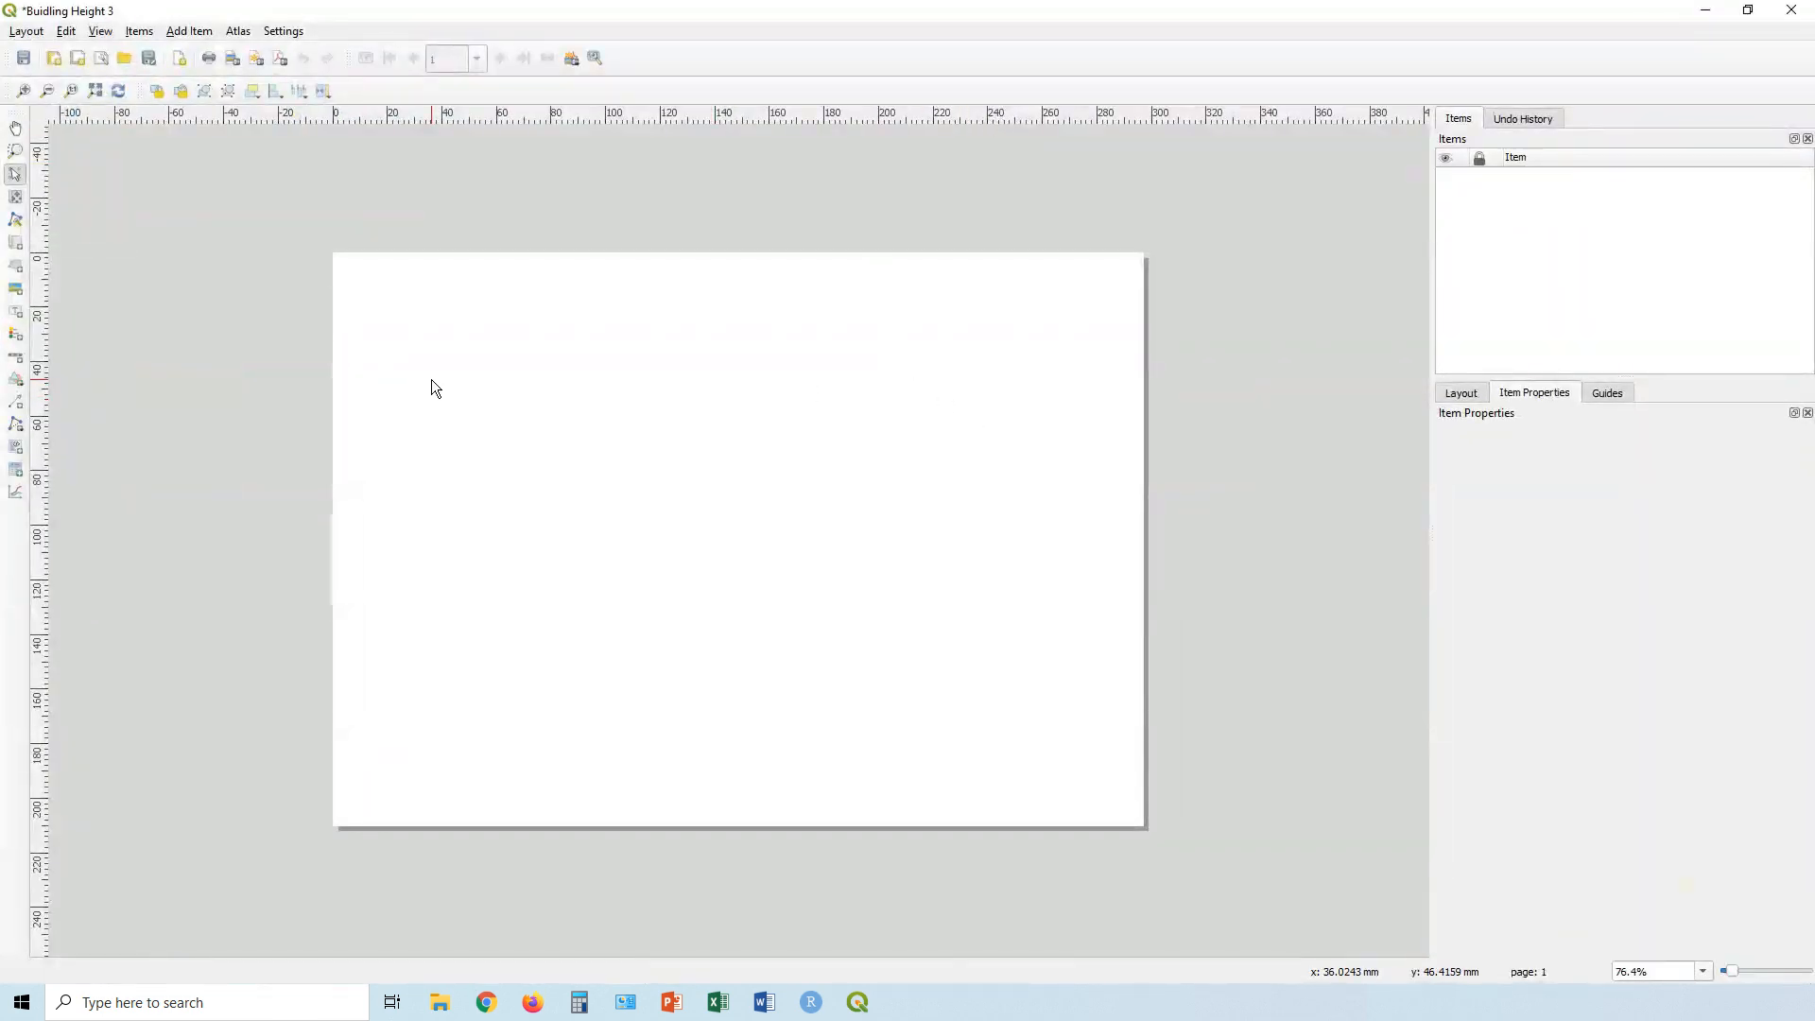
Open the properties of the layout page and set its size to A3.
right_click(1061, 338)
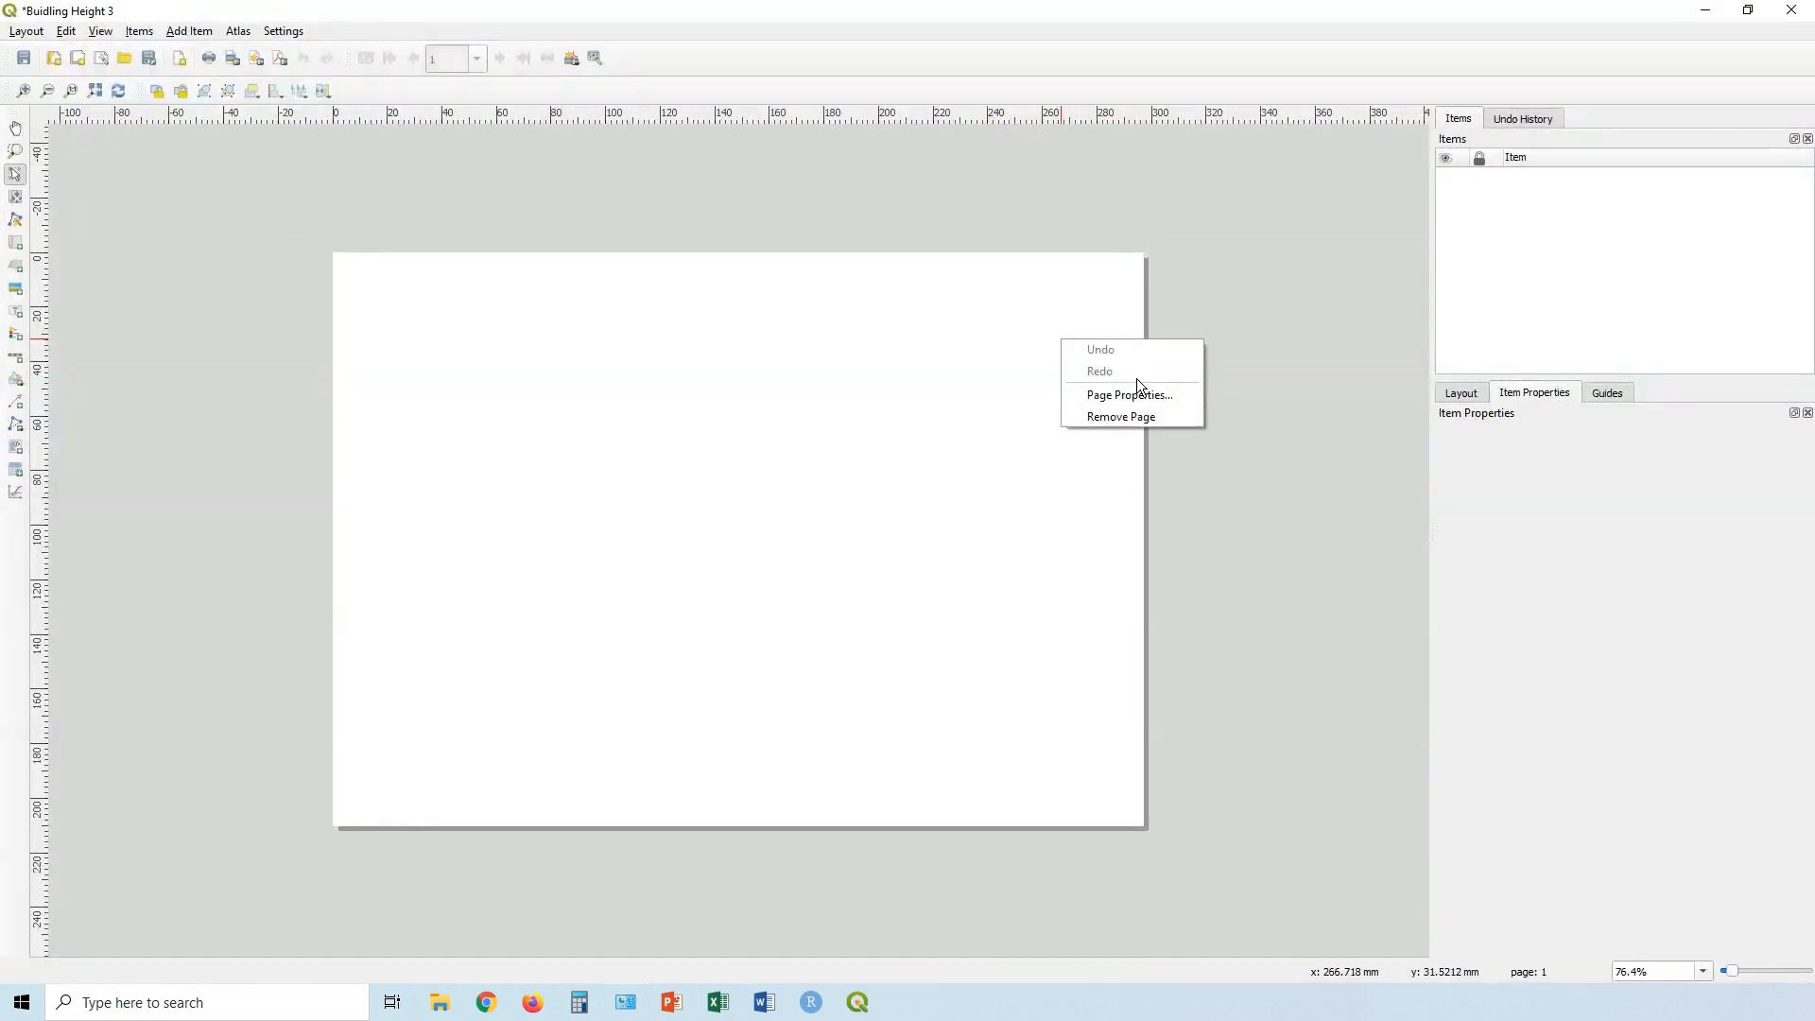
right_click(1070, 286)
click(1131, 348)
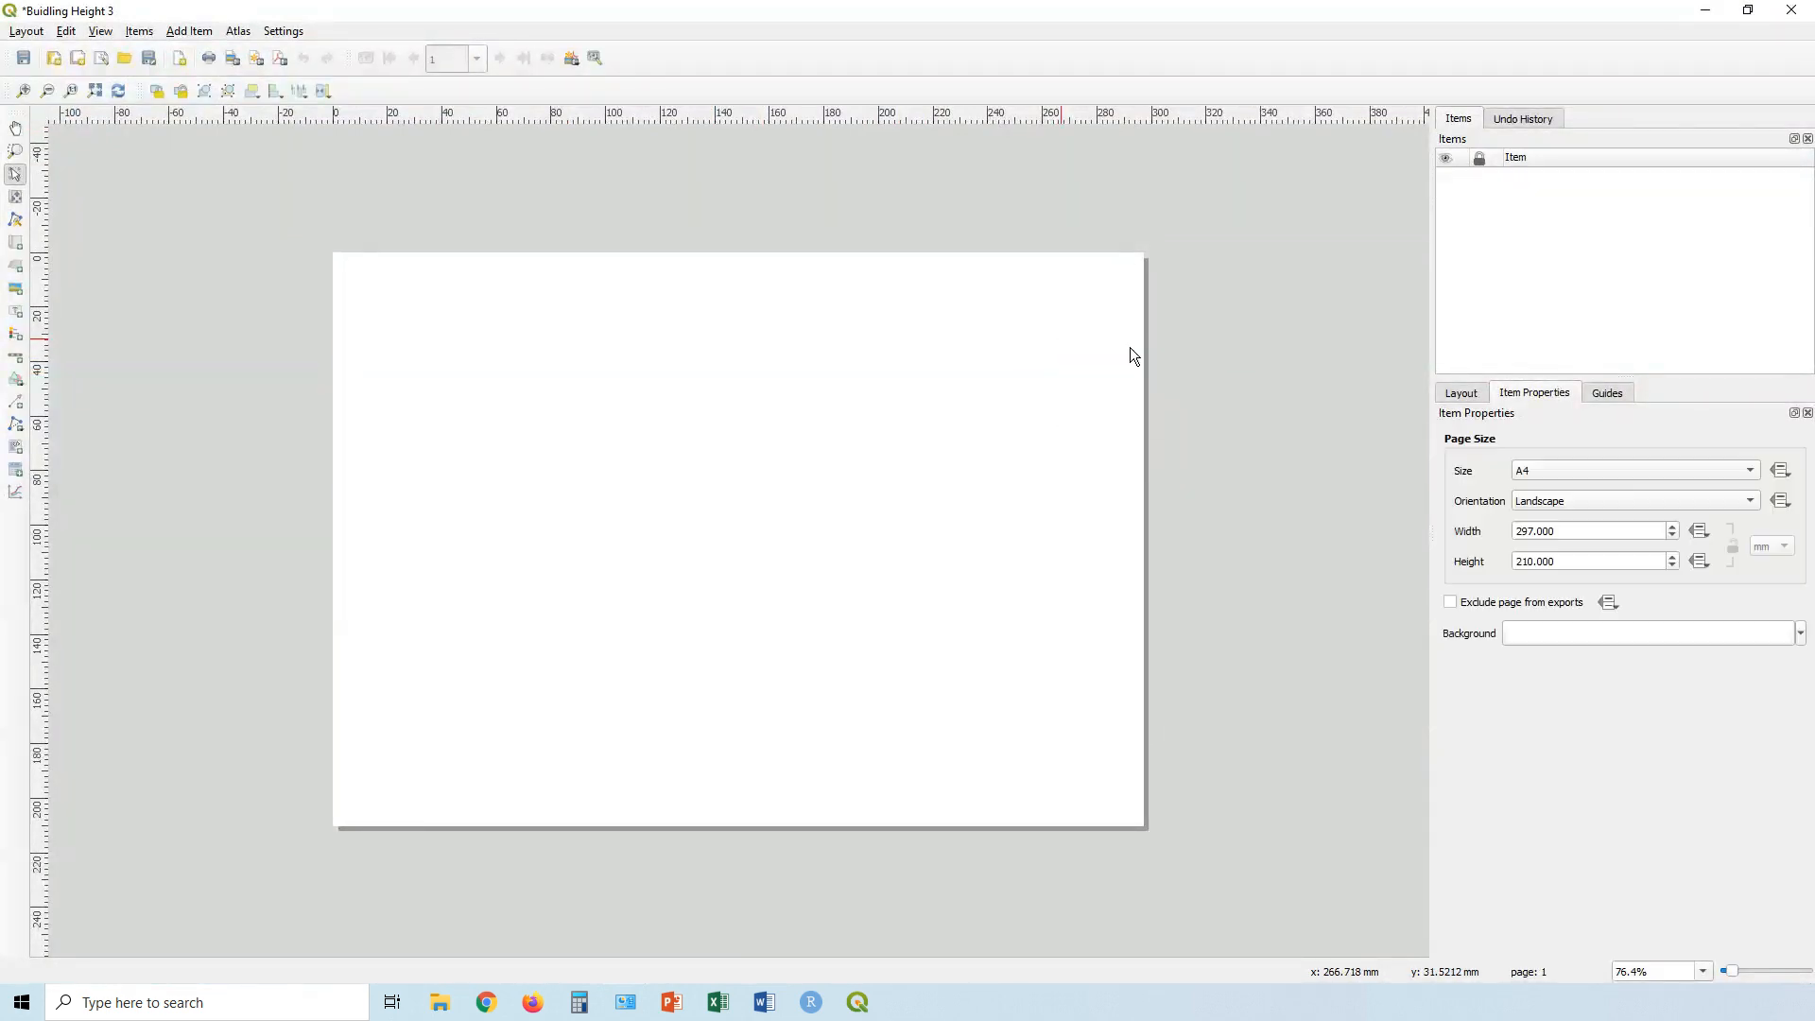
click(1615, 473)
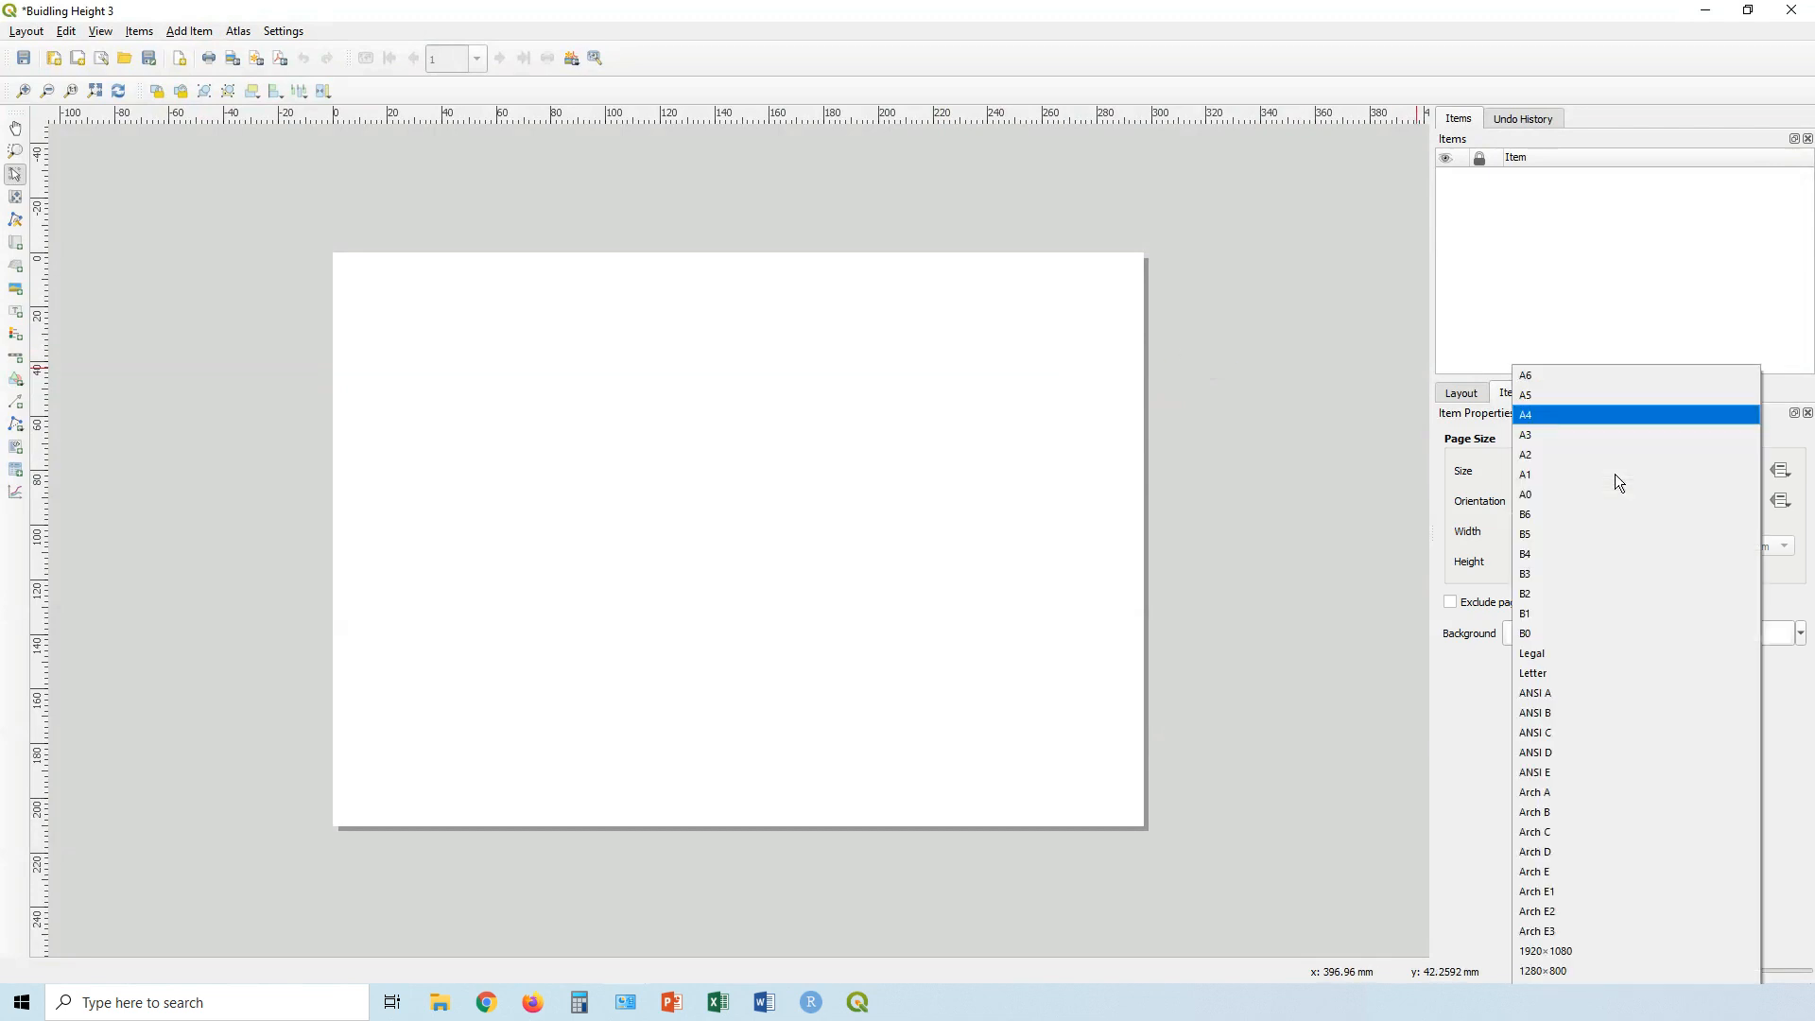
click(1567, 435)
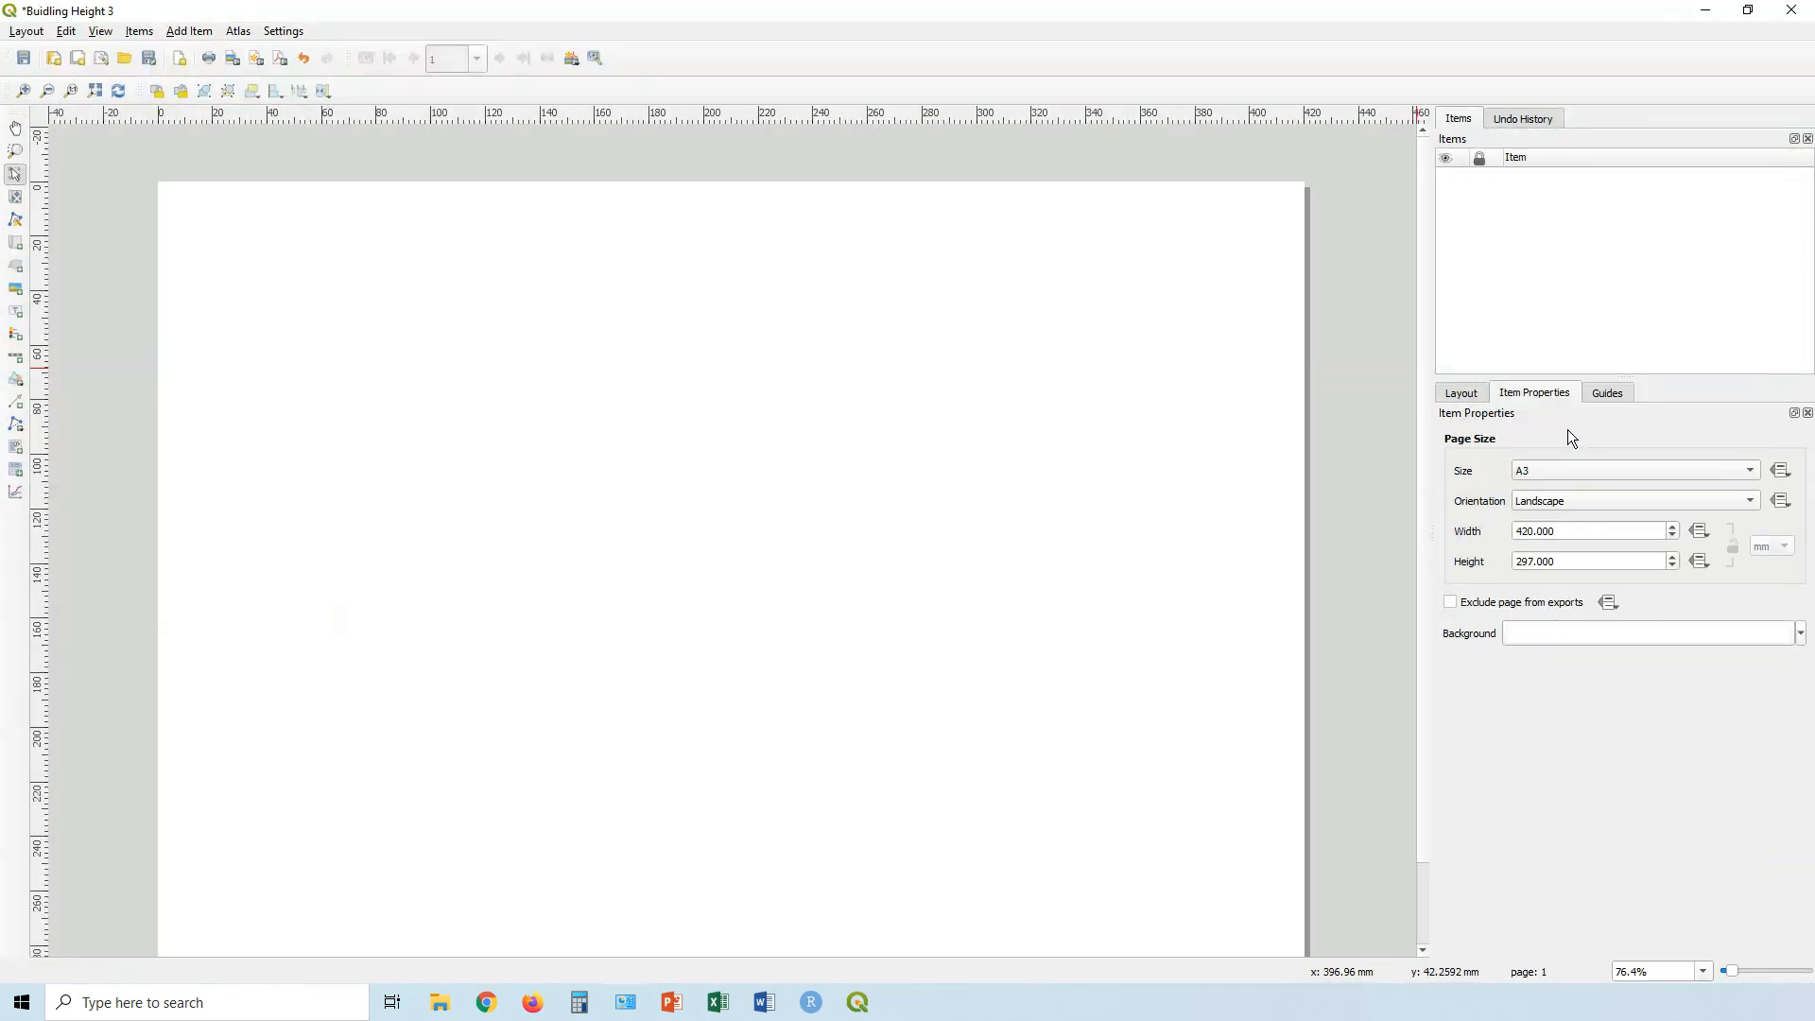
Keep the page orientation as Landscape and set the page size back to A4.
click(1596, 507)
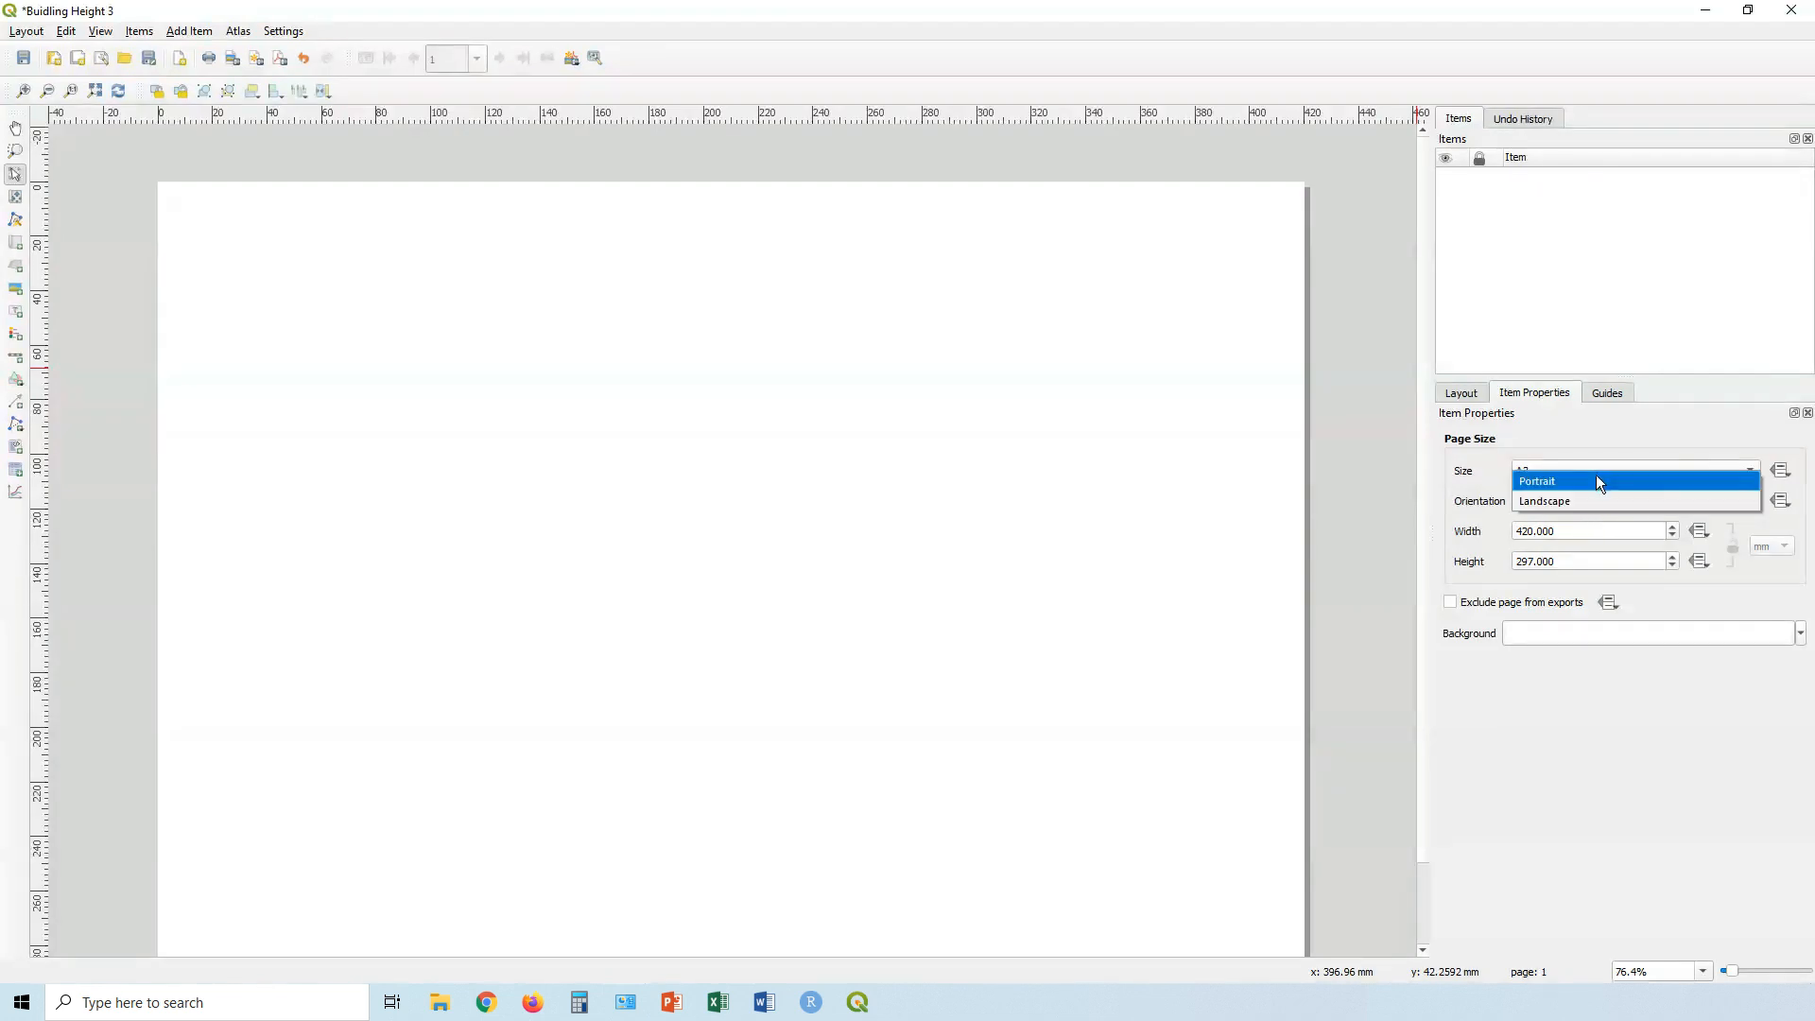
click(1593, 433)
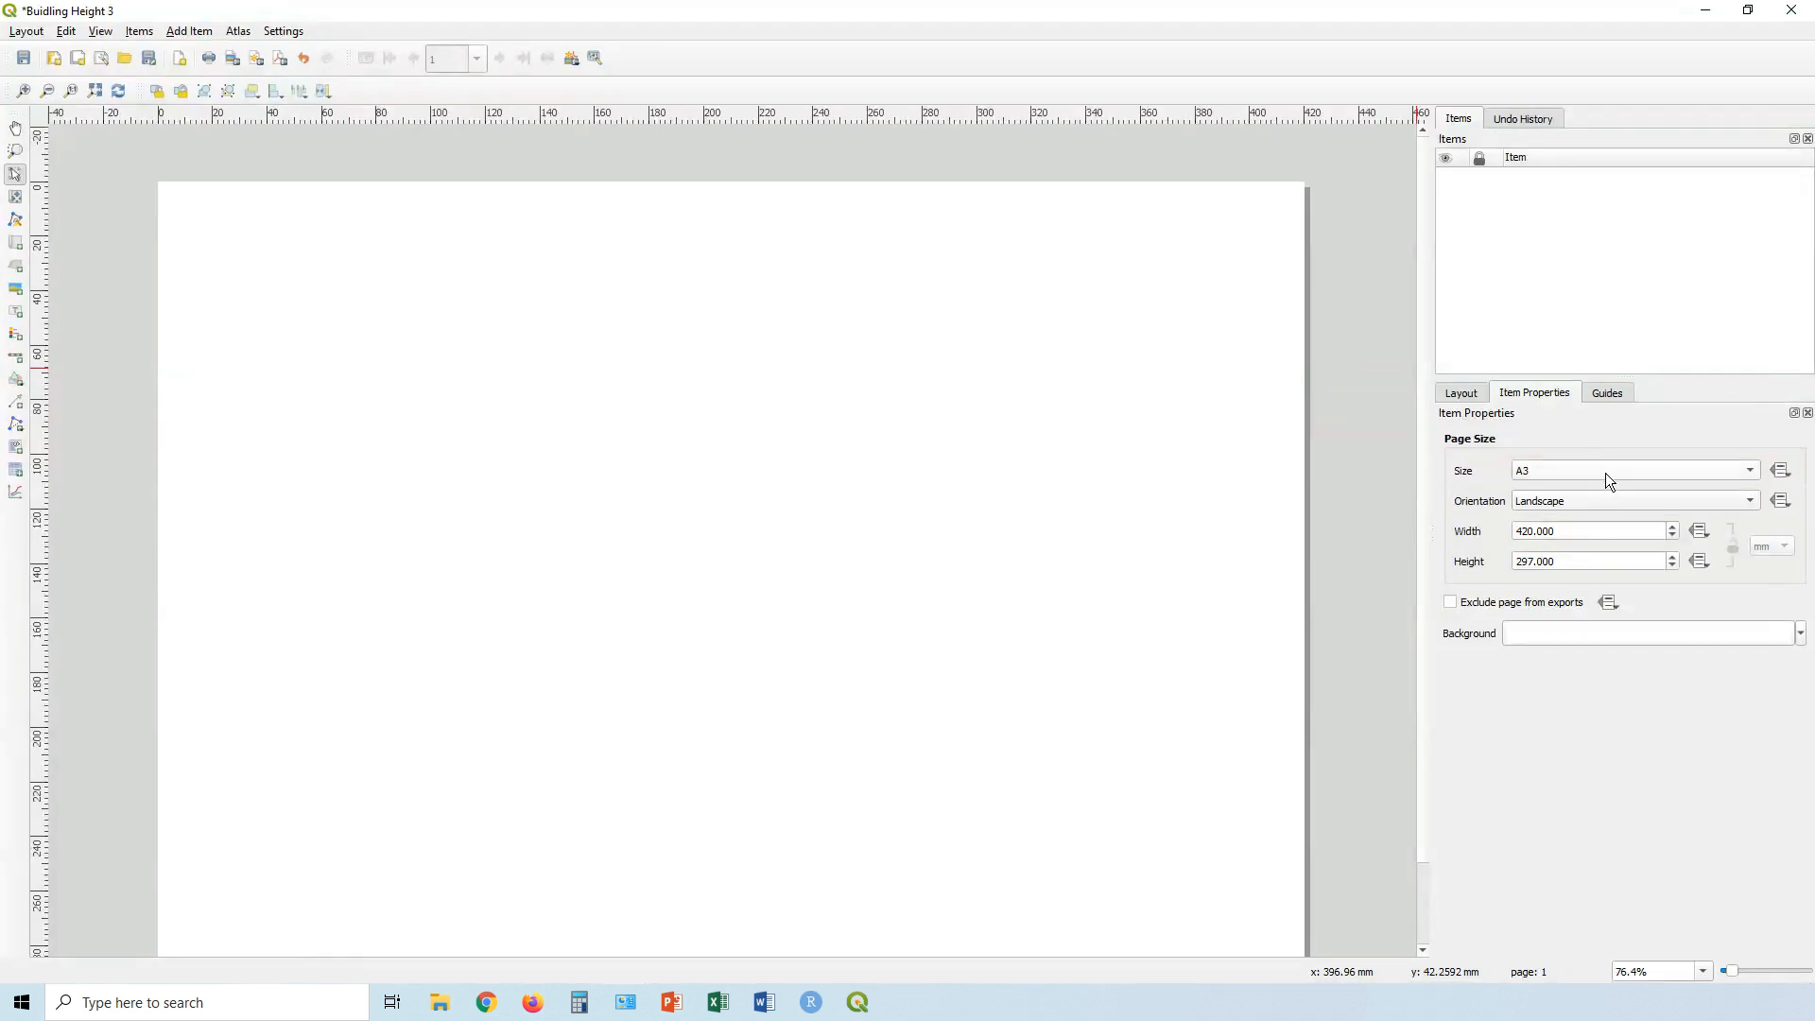
click(1605, 472)
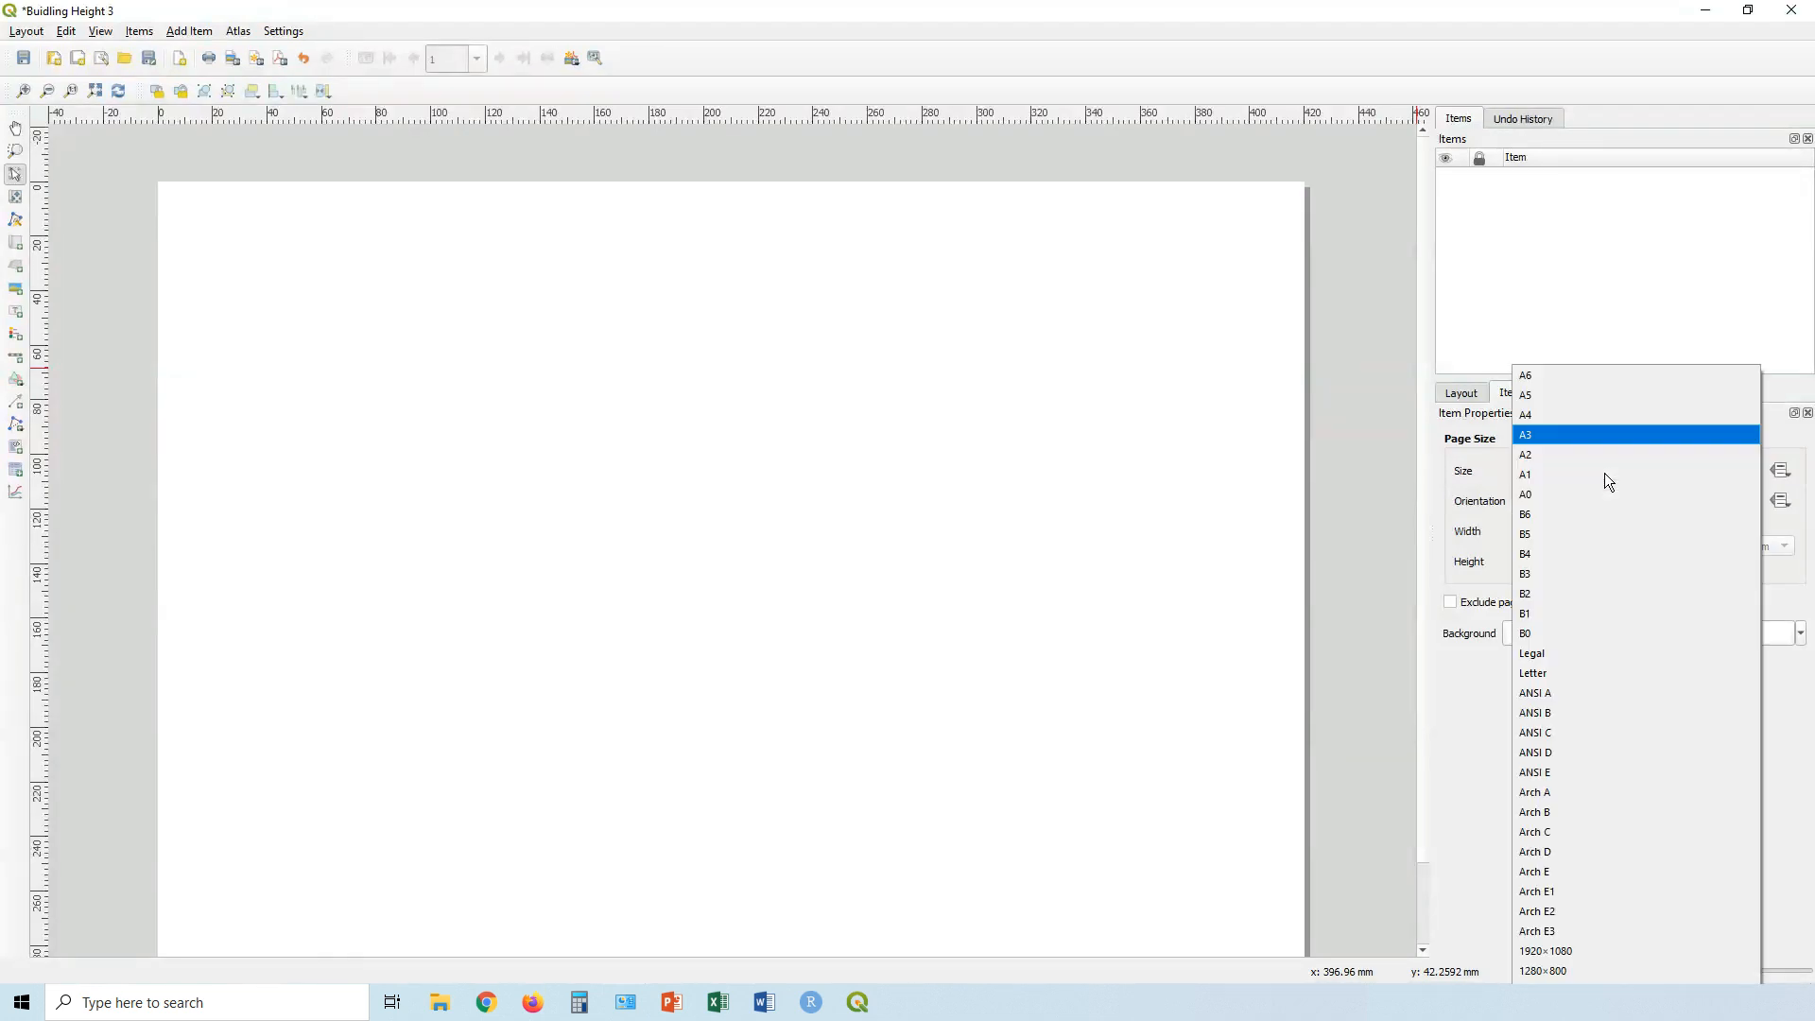
click(1574, 416)
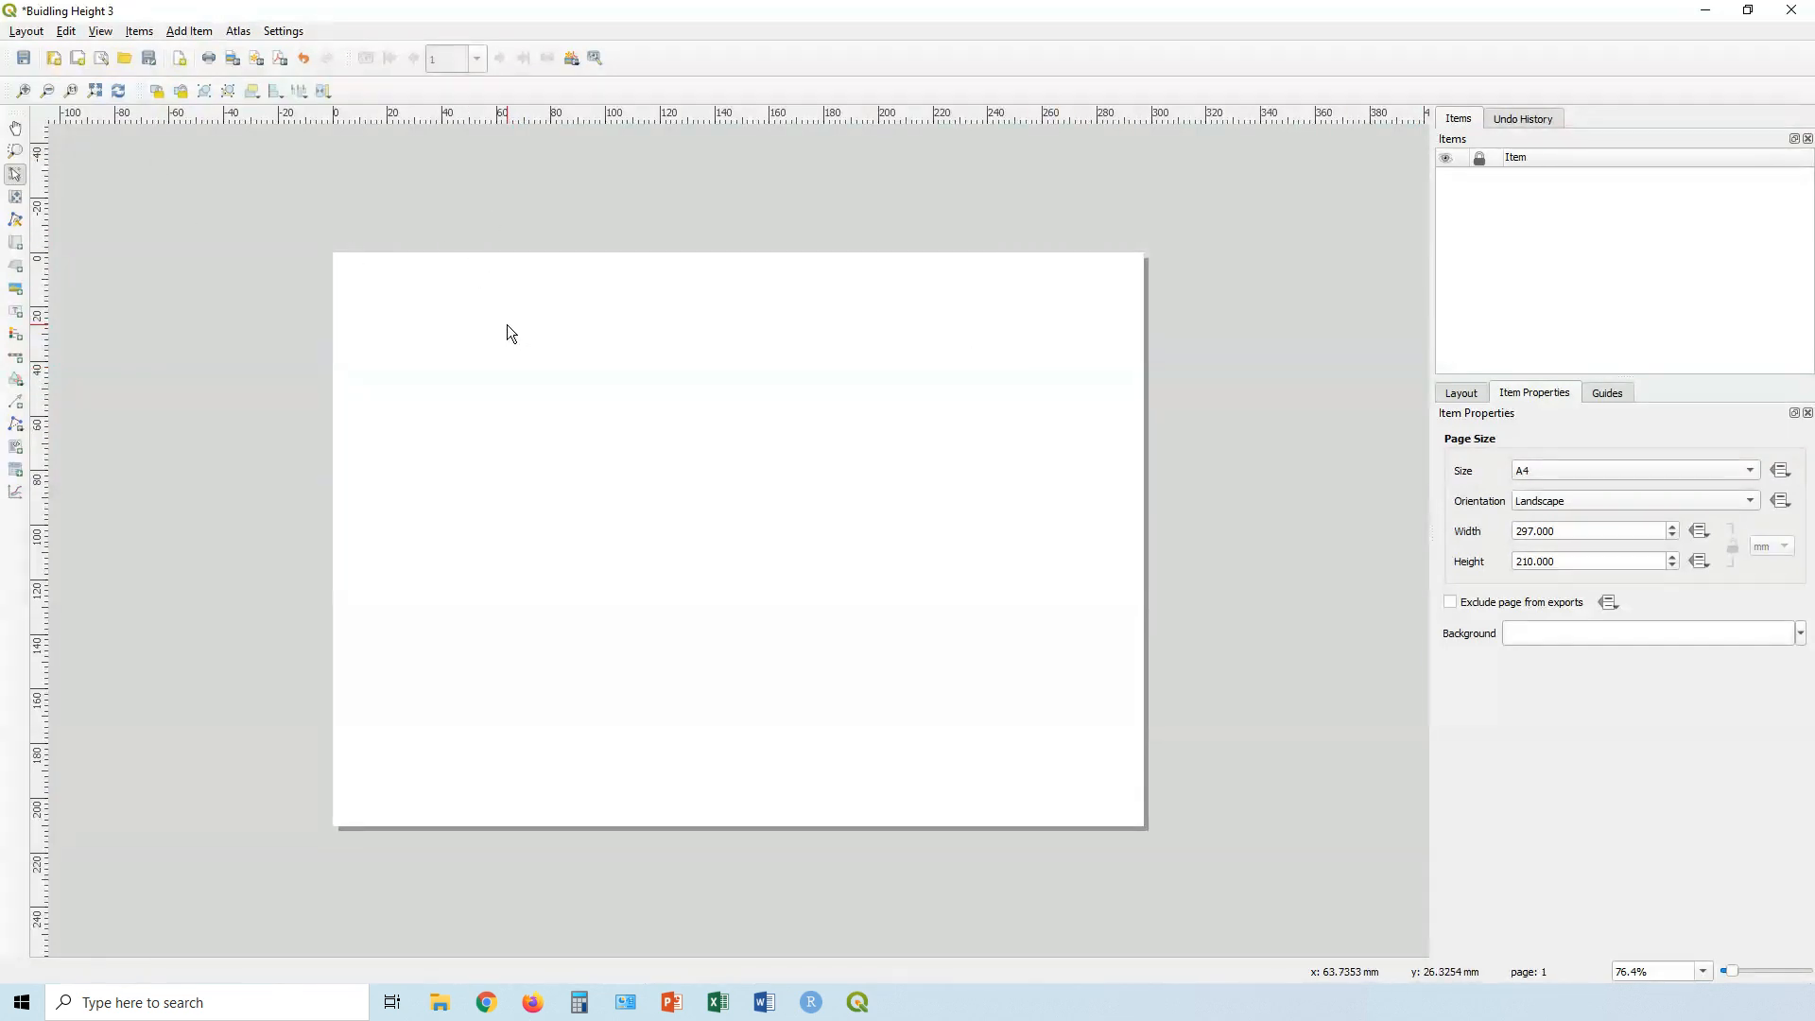
Add a map item covering the whole A4 page from corner to corner.
click(188, 37)
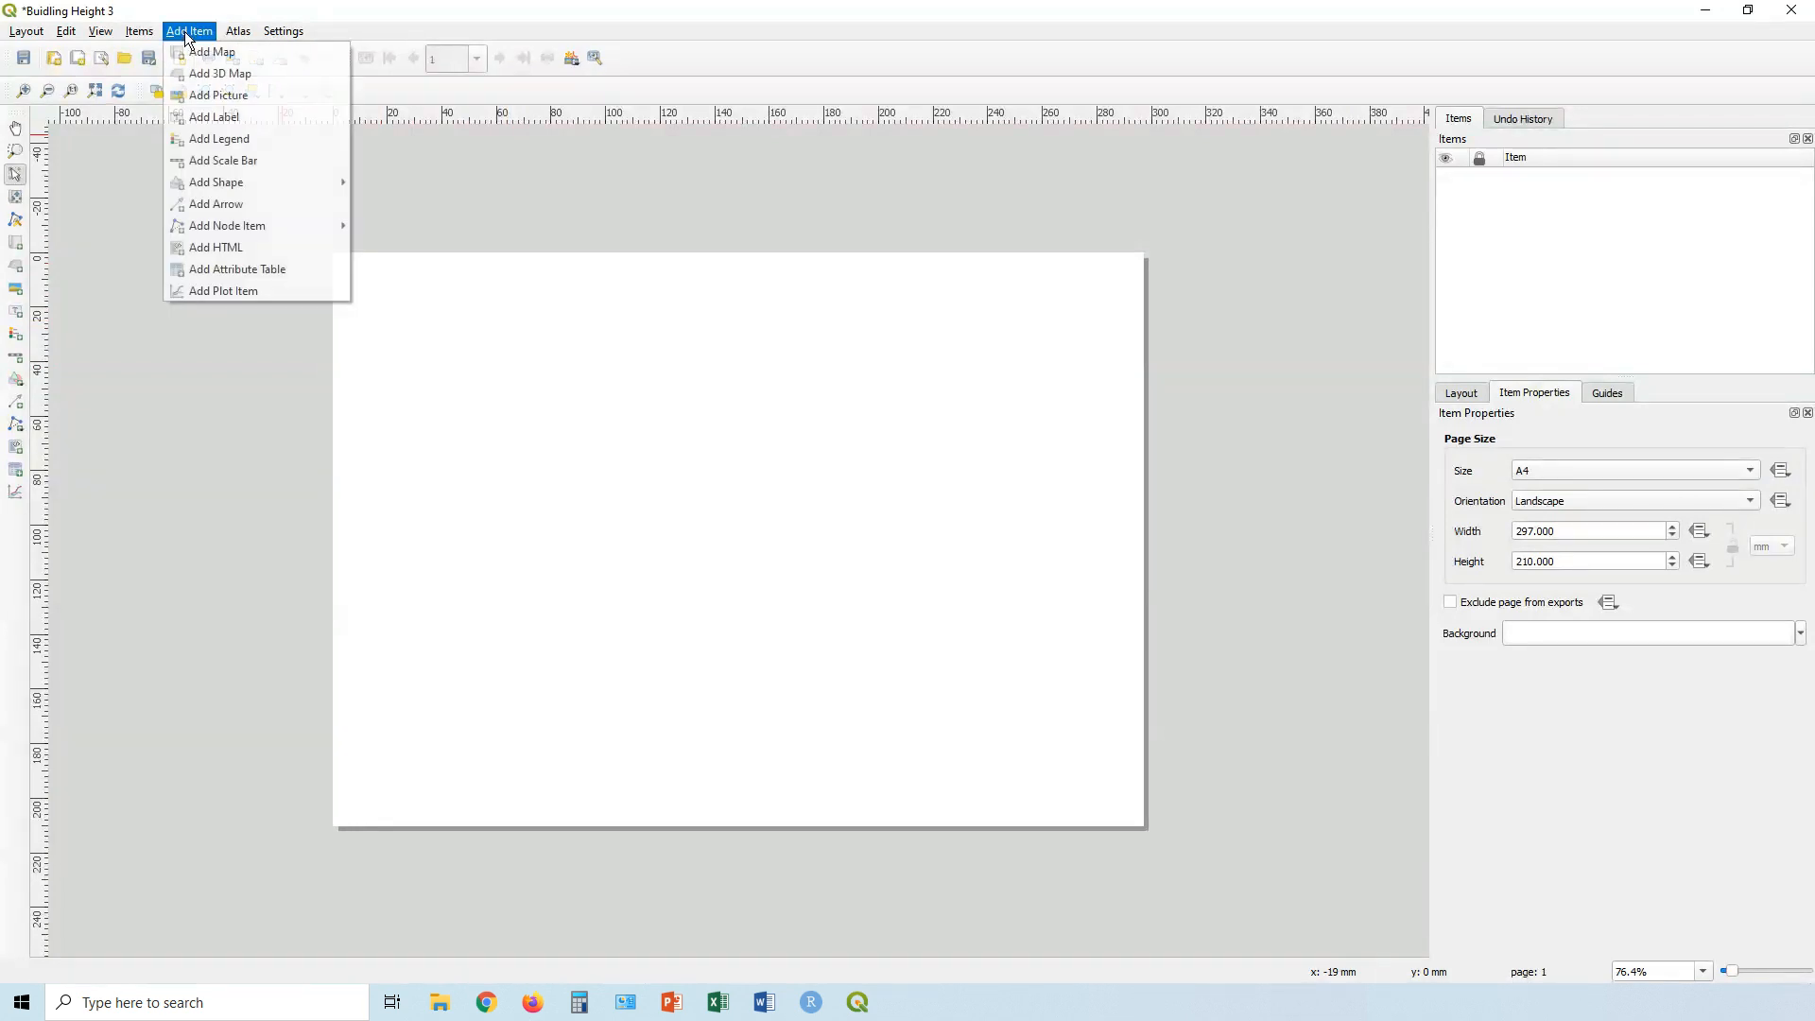
click(230, 53)
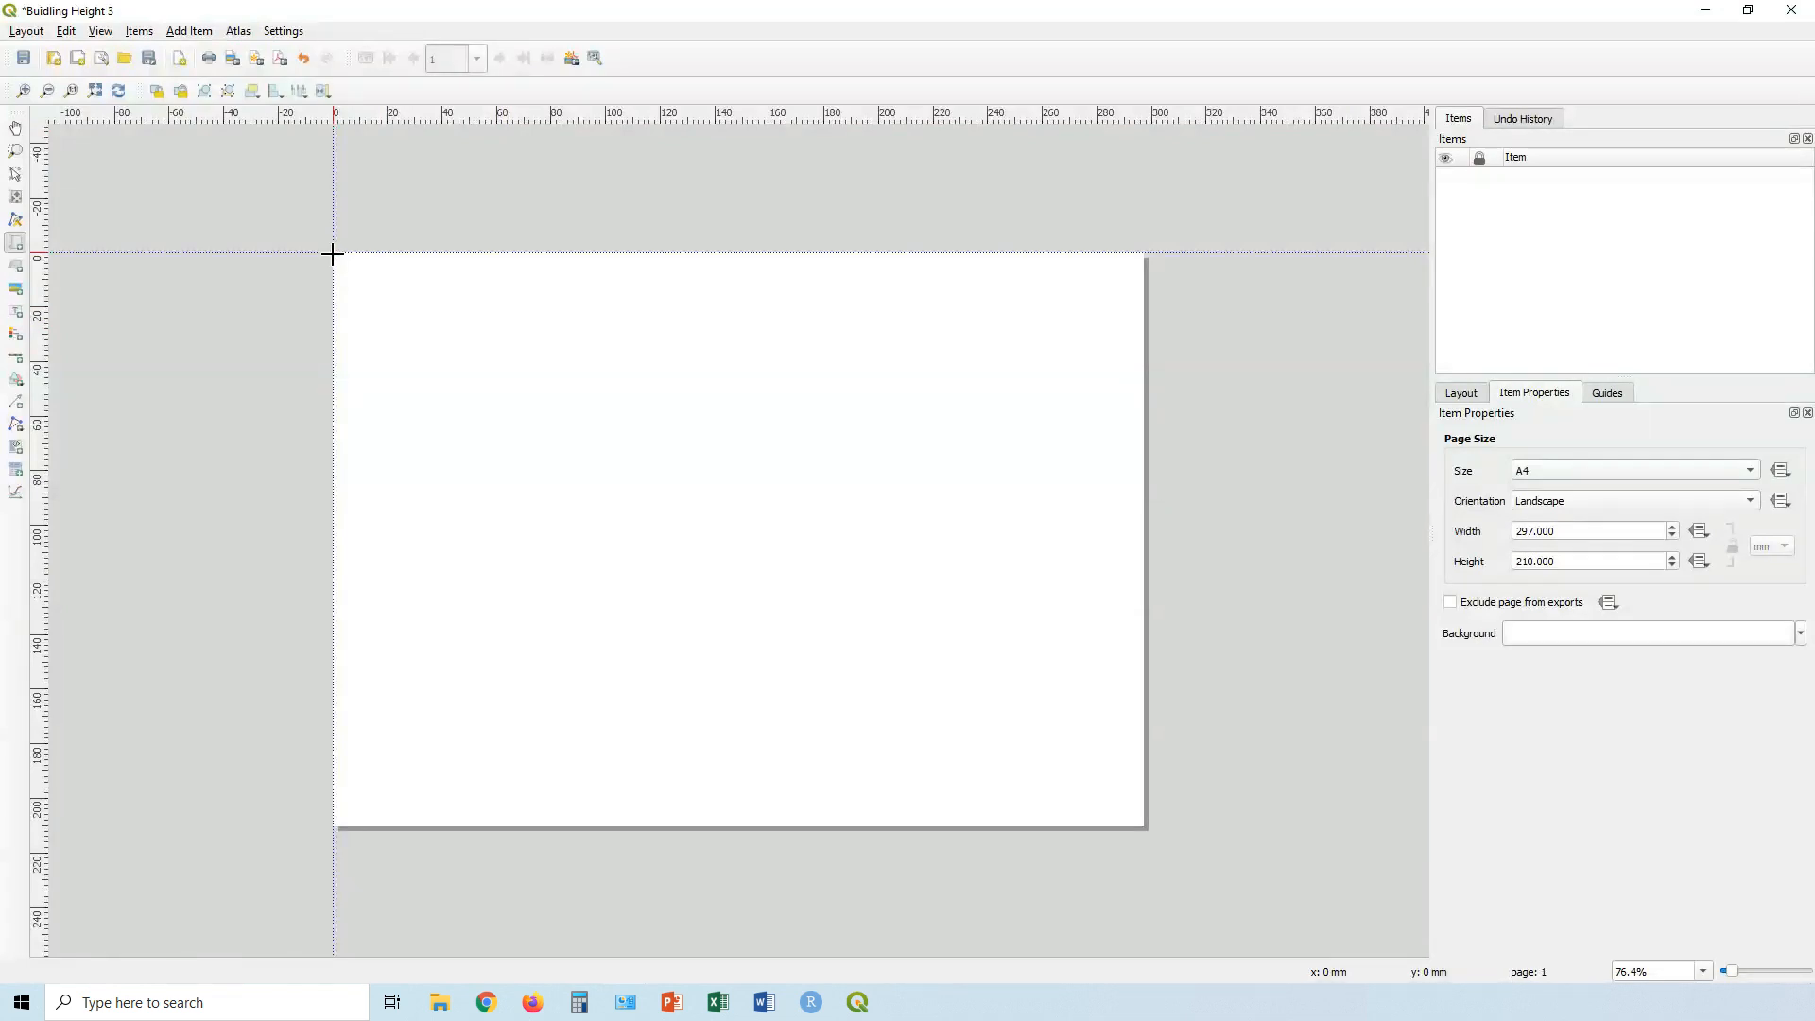
drag(333, 253, 1140, 824)
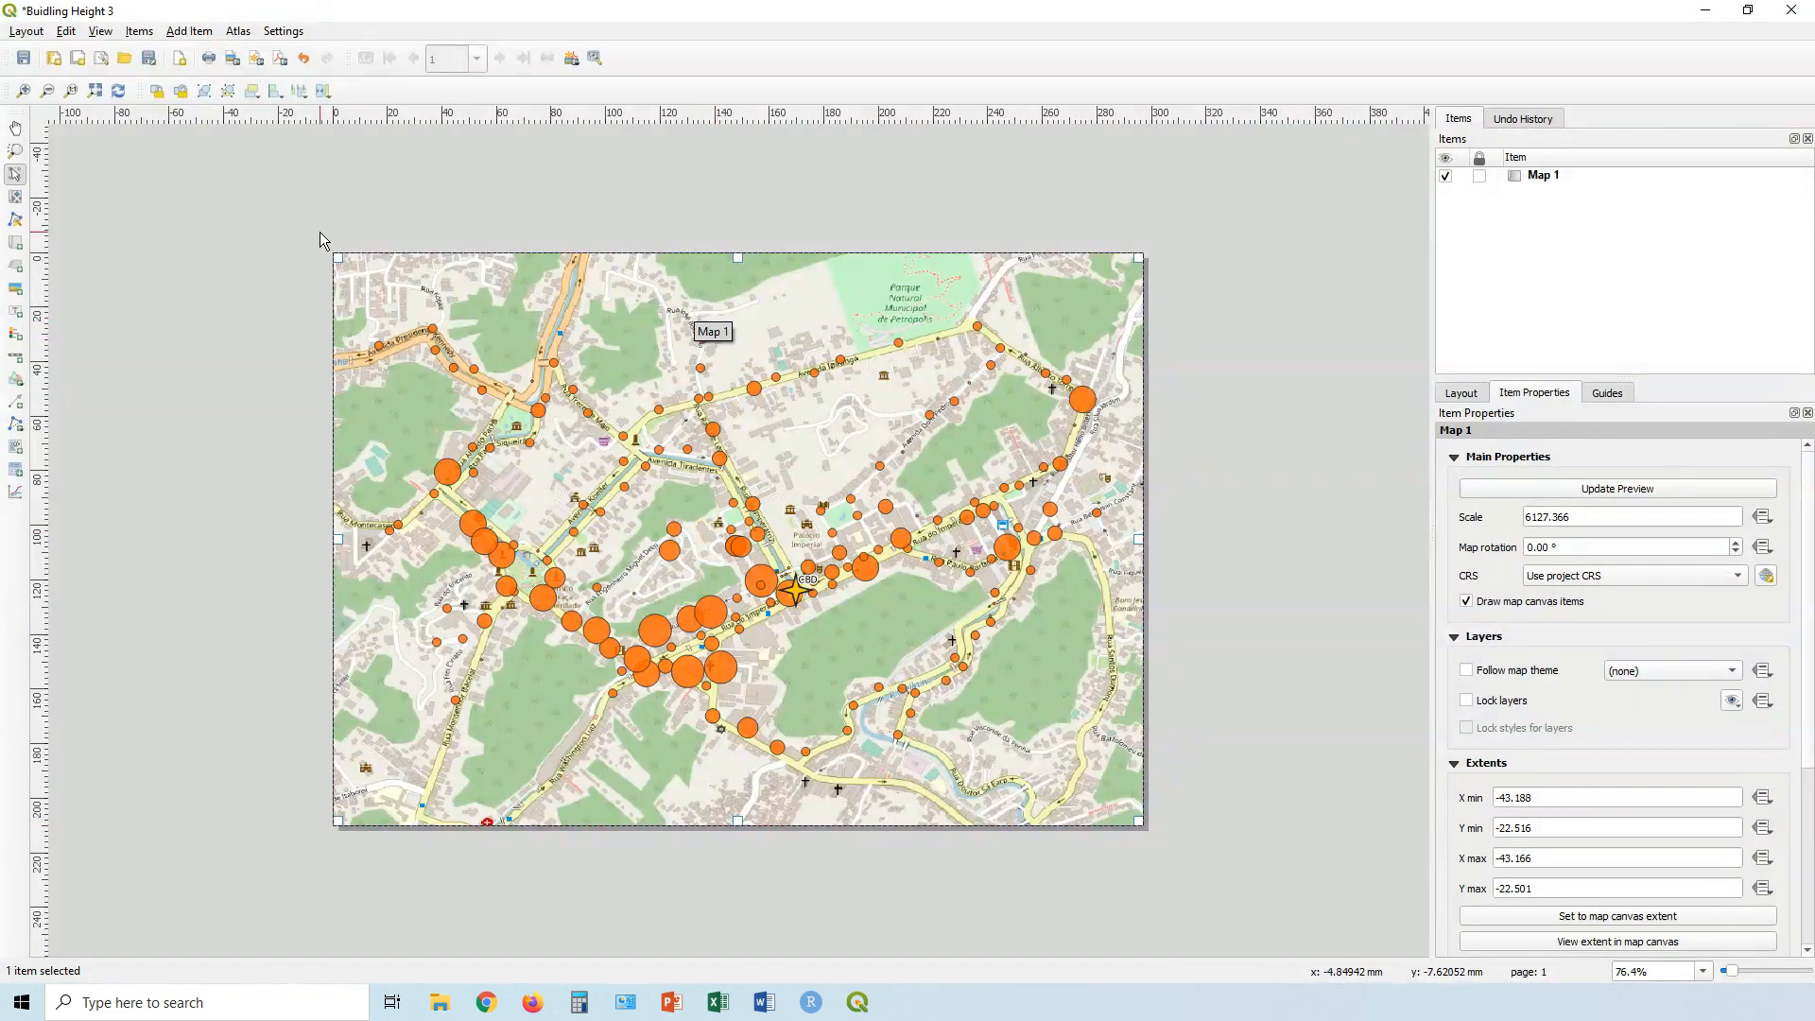
Move and rescale the content inside the map frame to about 1:6434 so that all sample points fit.
click(17, 202)
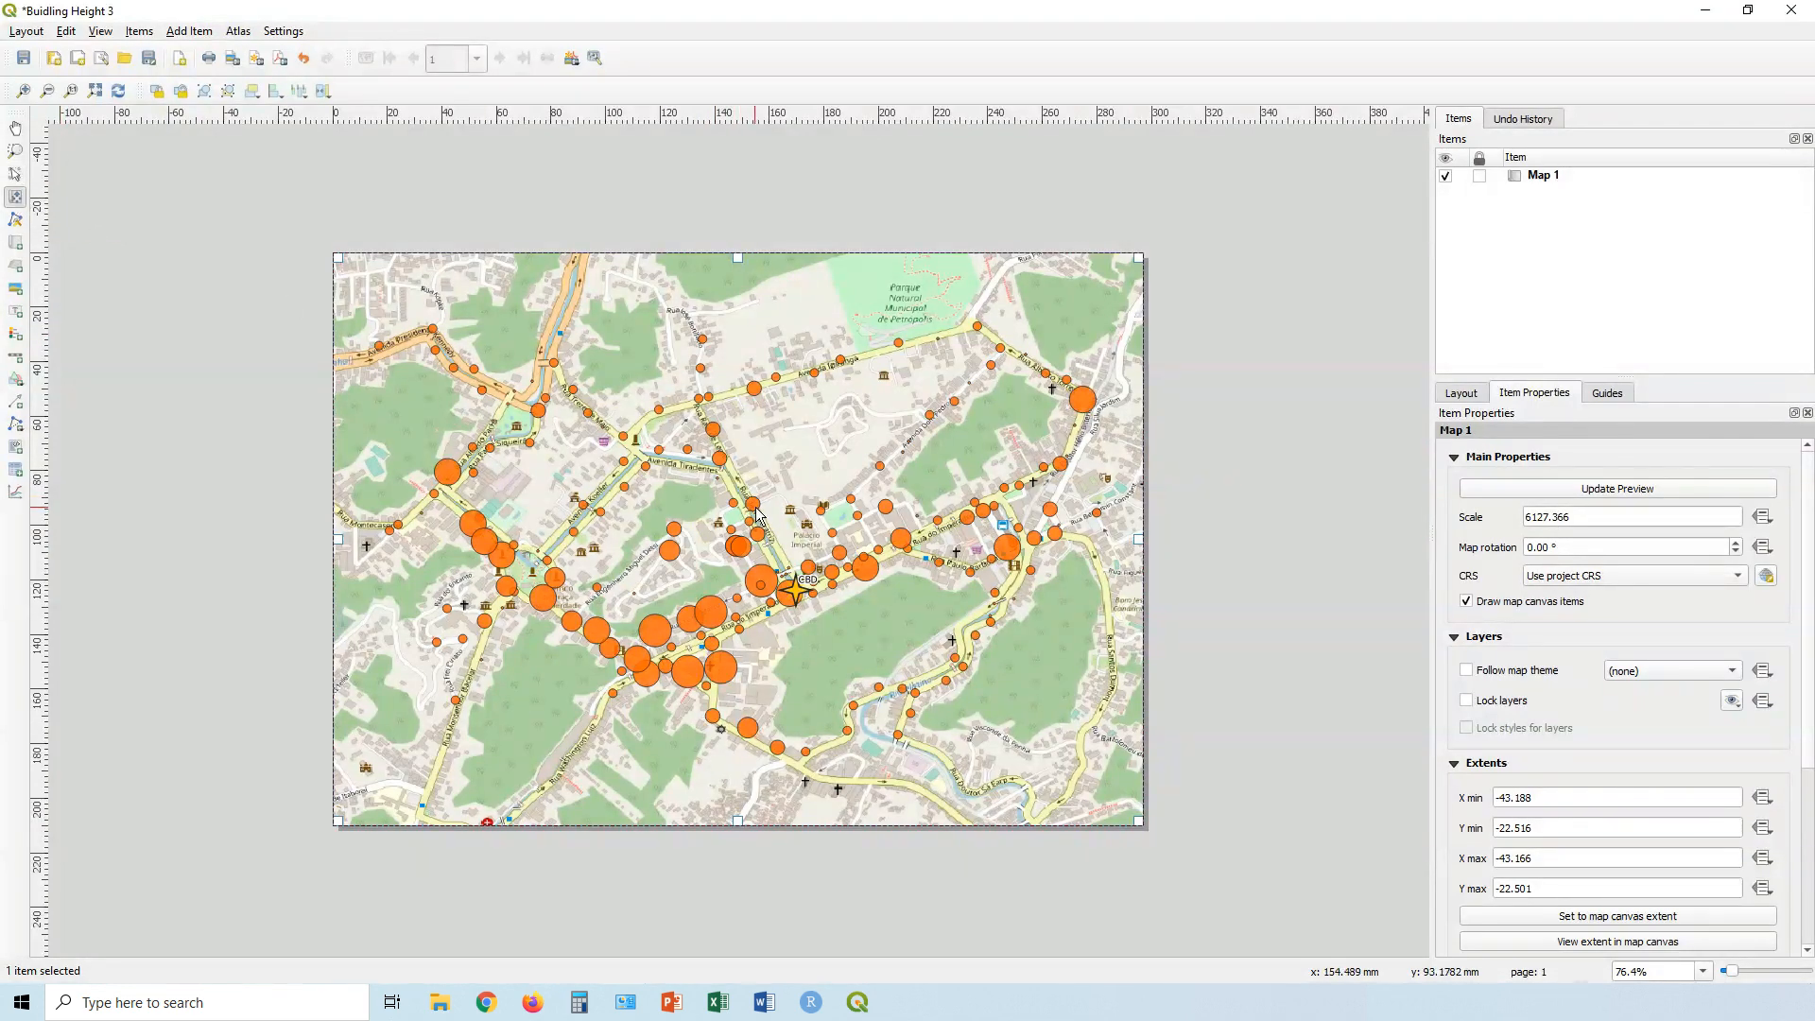
drag(719, 489, 541, 510)
drag(531, 572, 705, 524)
scroll(710, 533, down, 1)
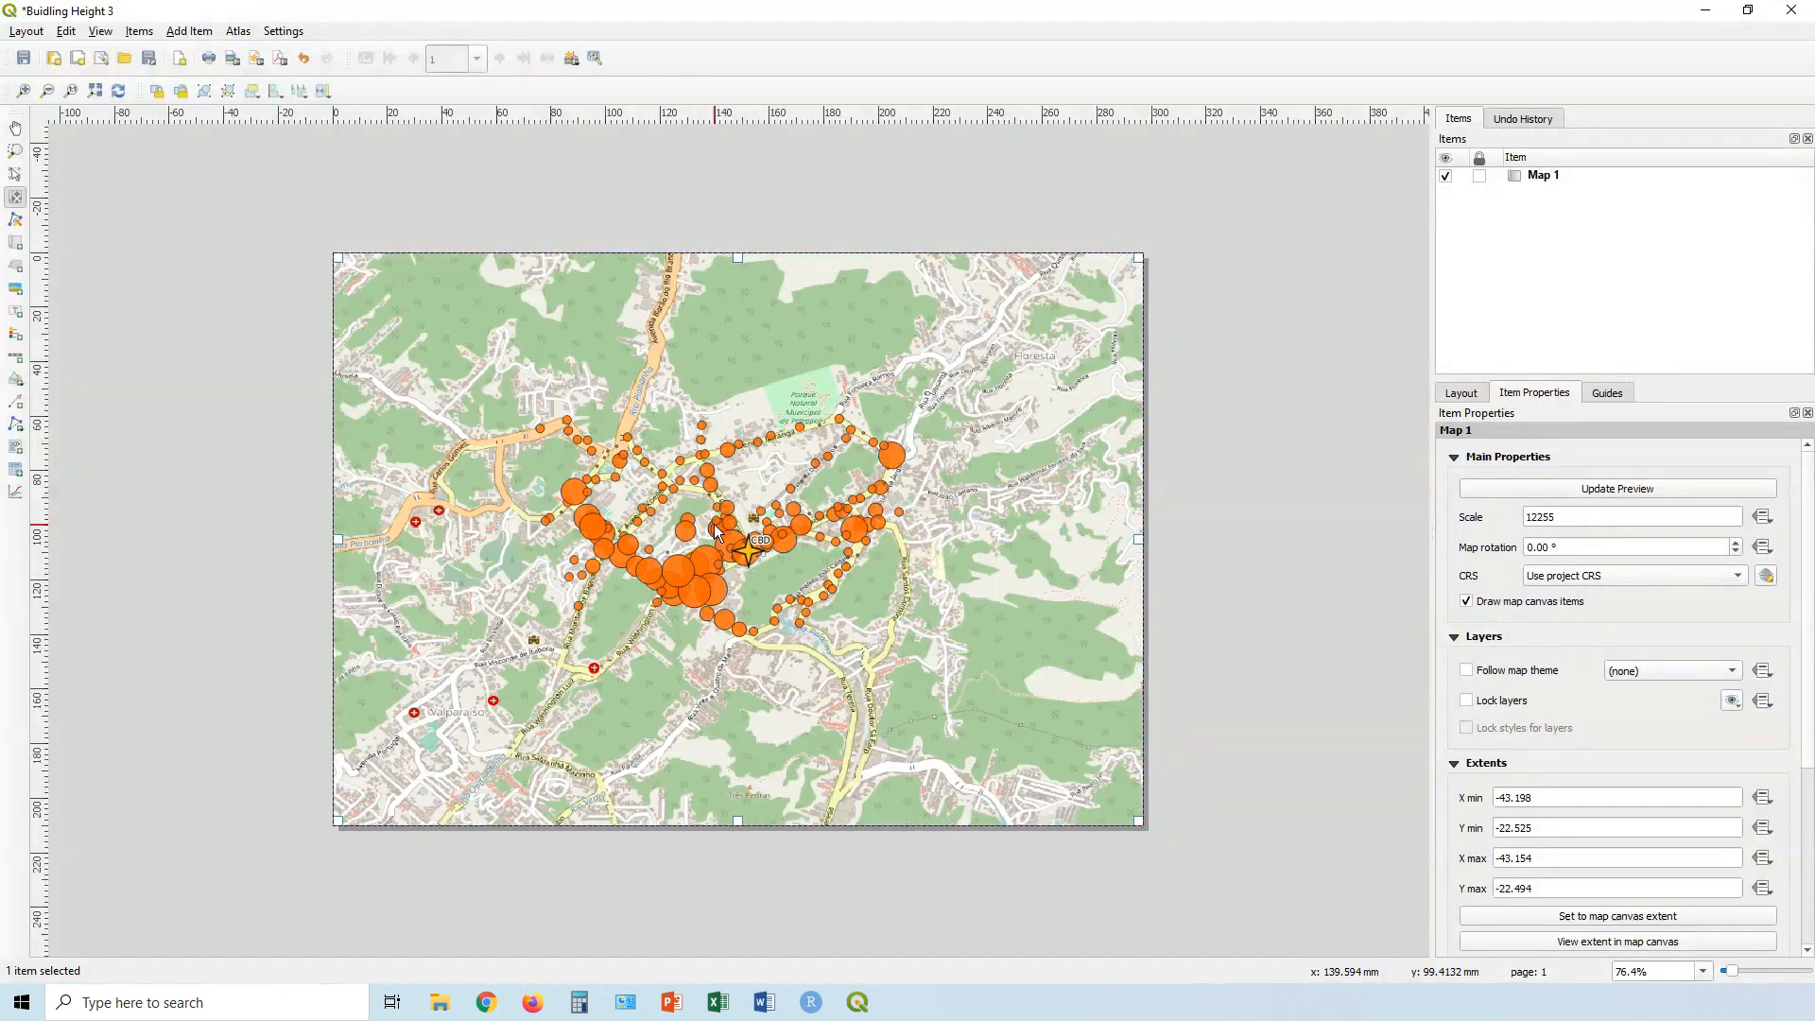
scroll(745, 537, up, 1)
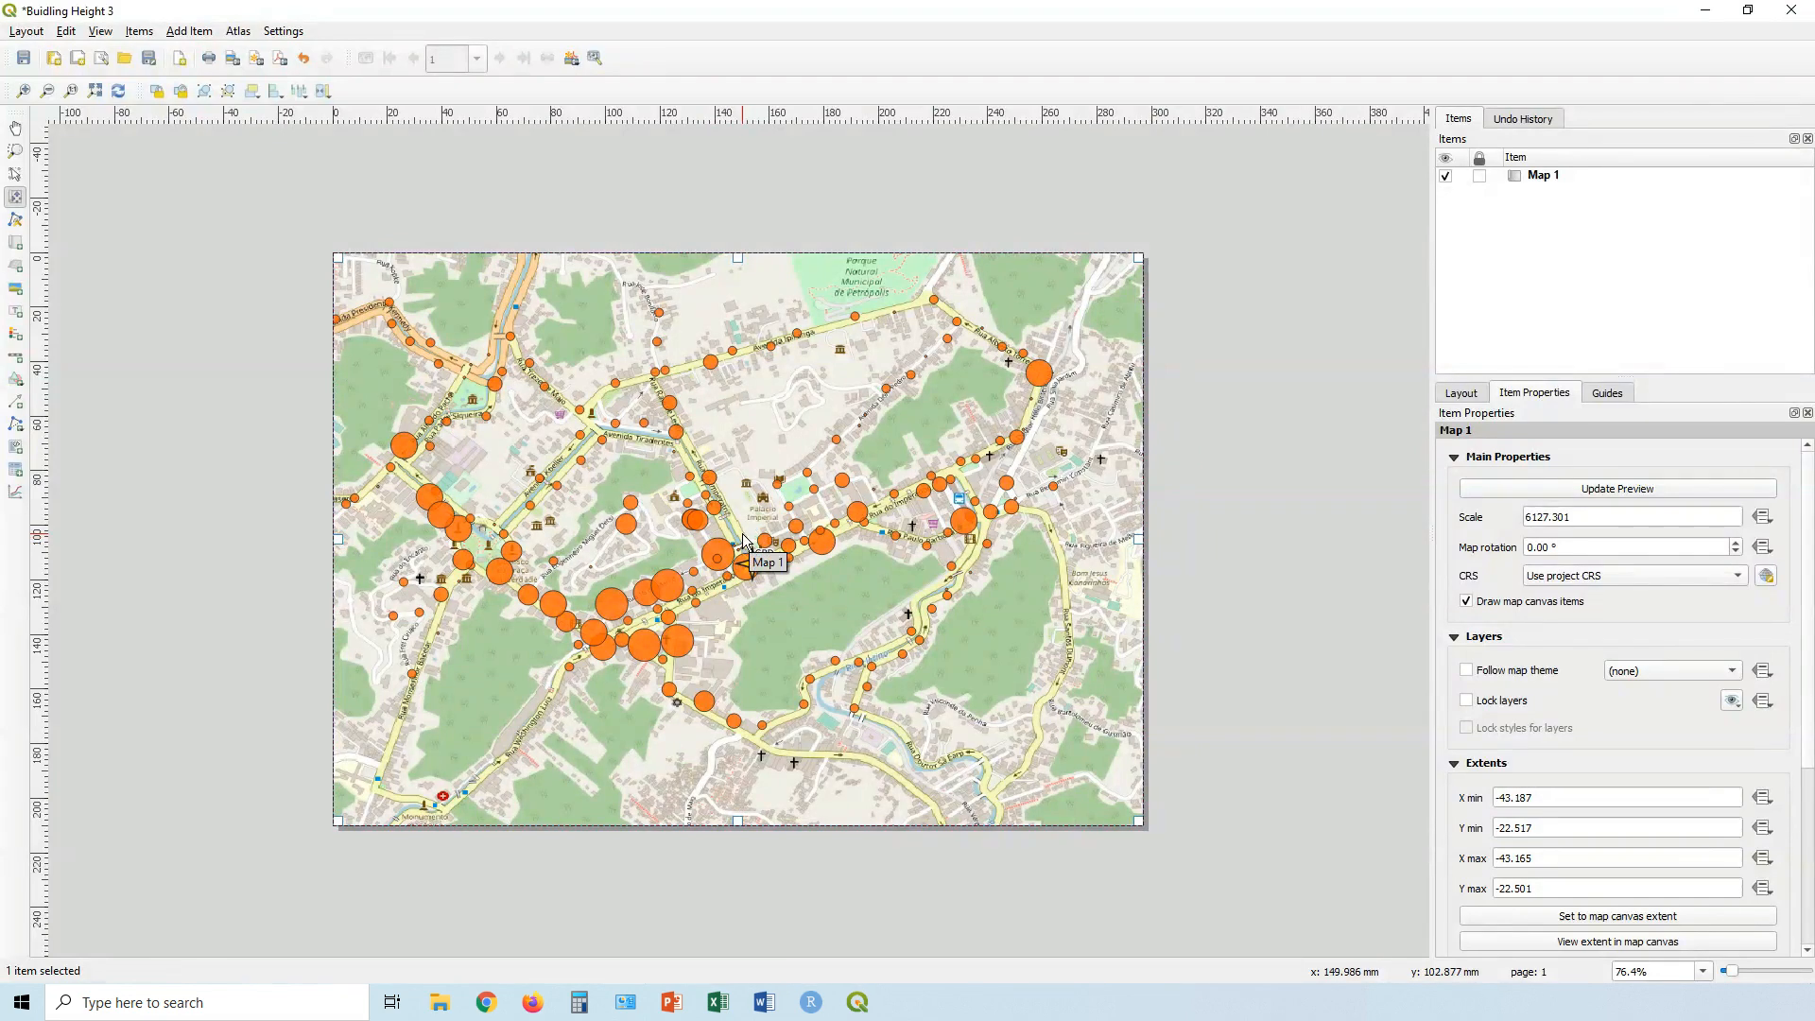
scroll(743, 540, down, 1)
scroll(743, 540, up, 2)
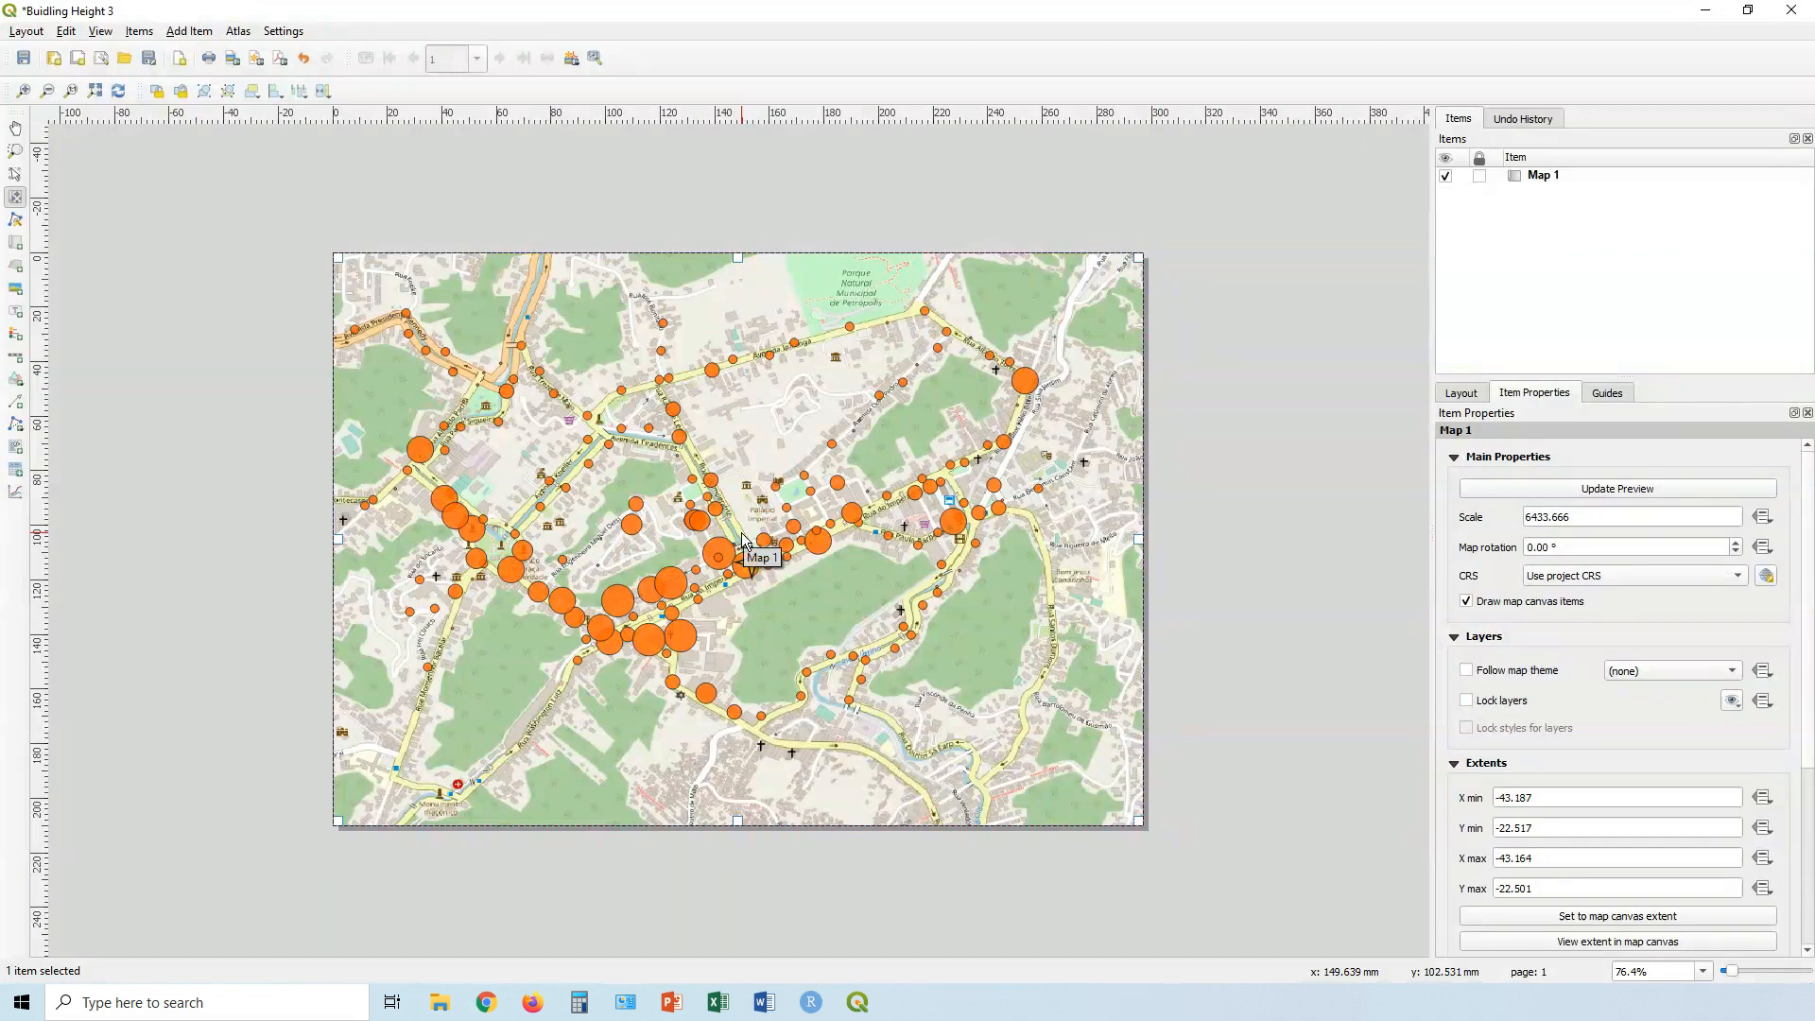
drag(738, 534, 769, 539)
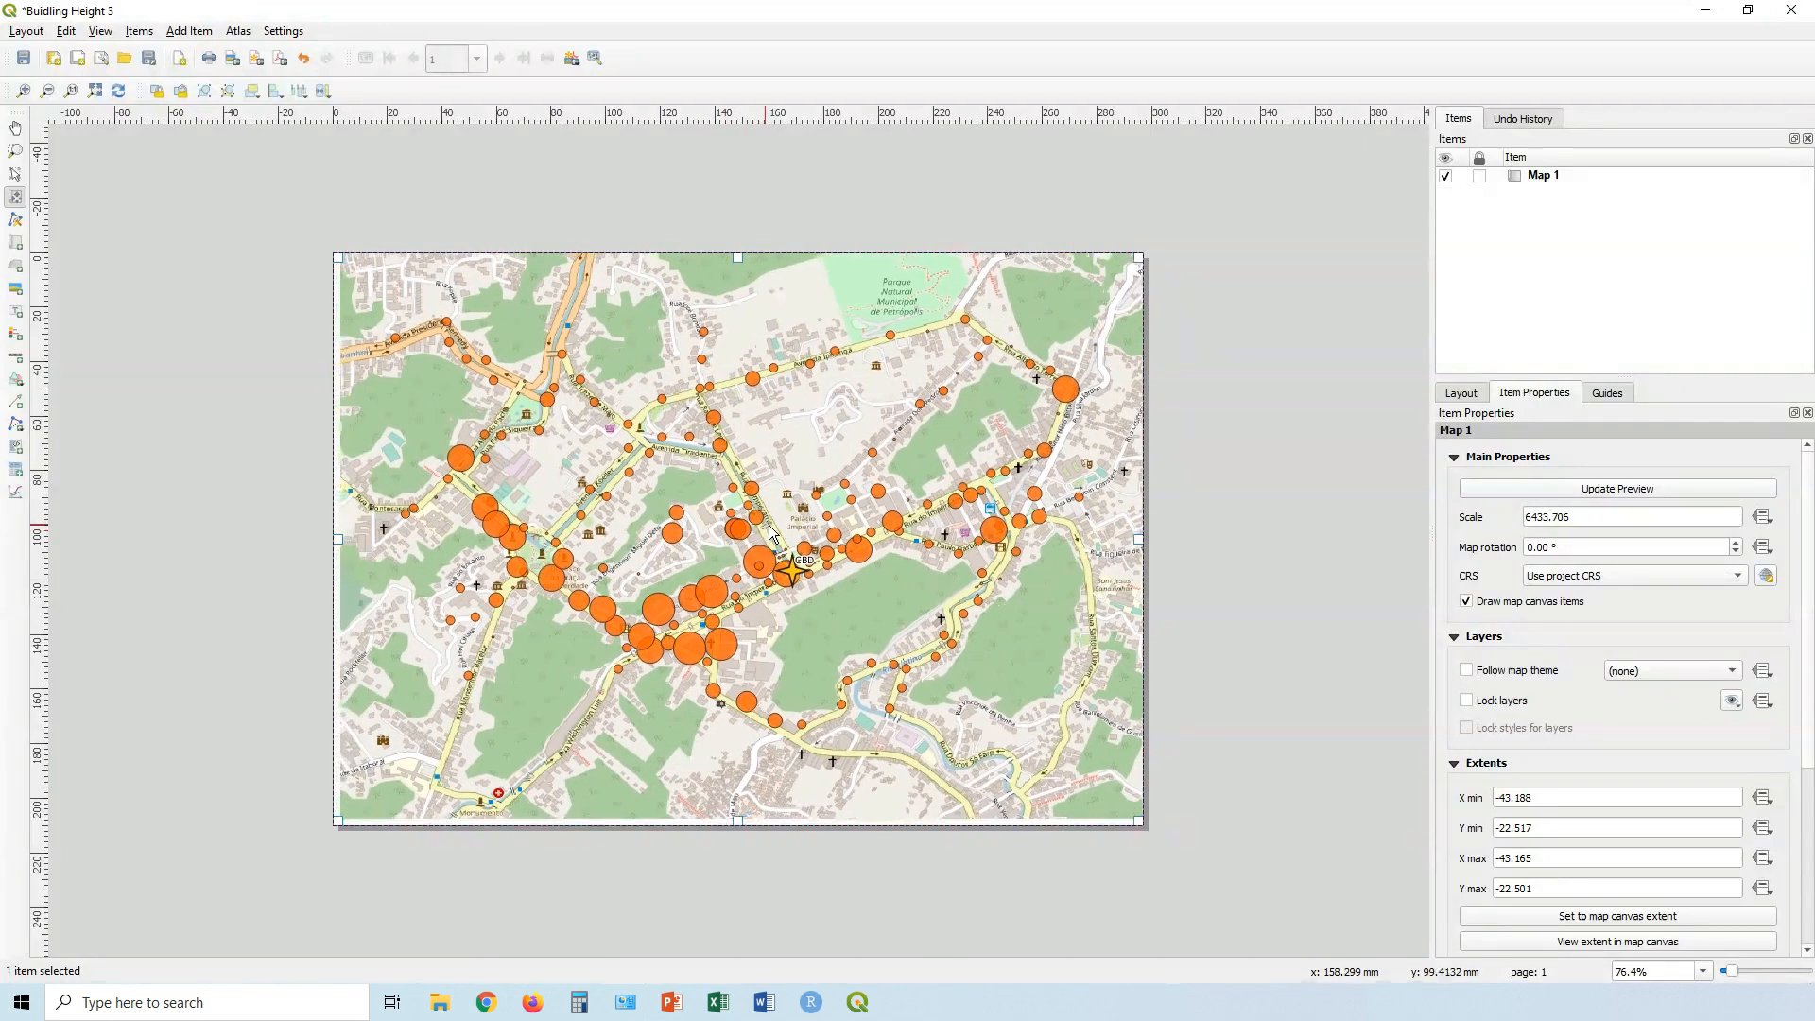
click(20, 182)
Reposition the map content within its frame and enlarge it to a scale of about 1:6127.
scroll(325, 455, down, 1)
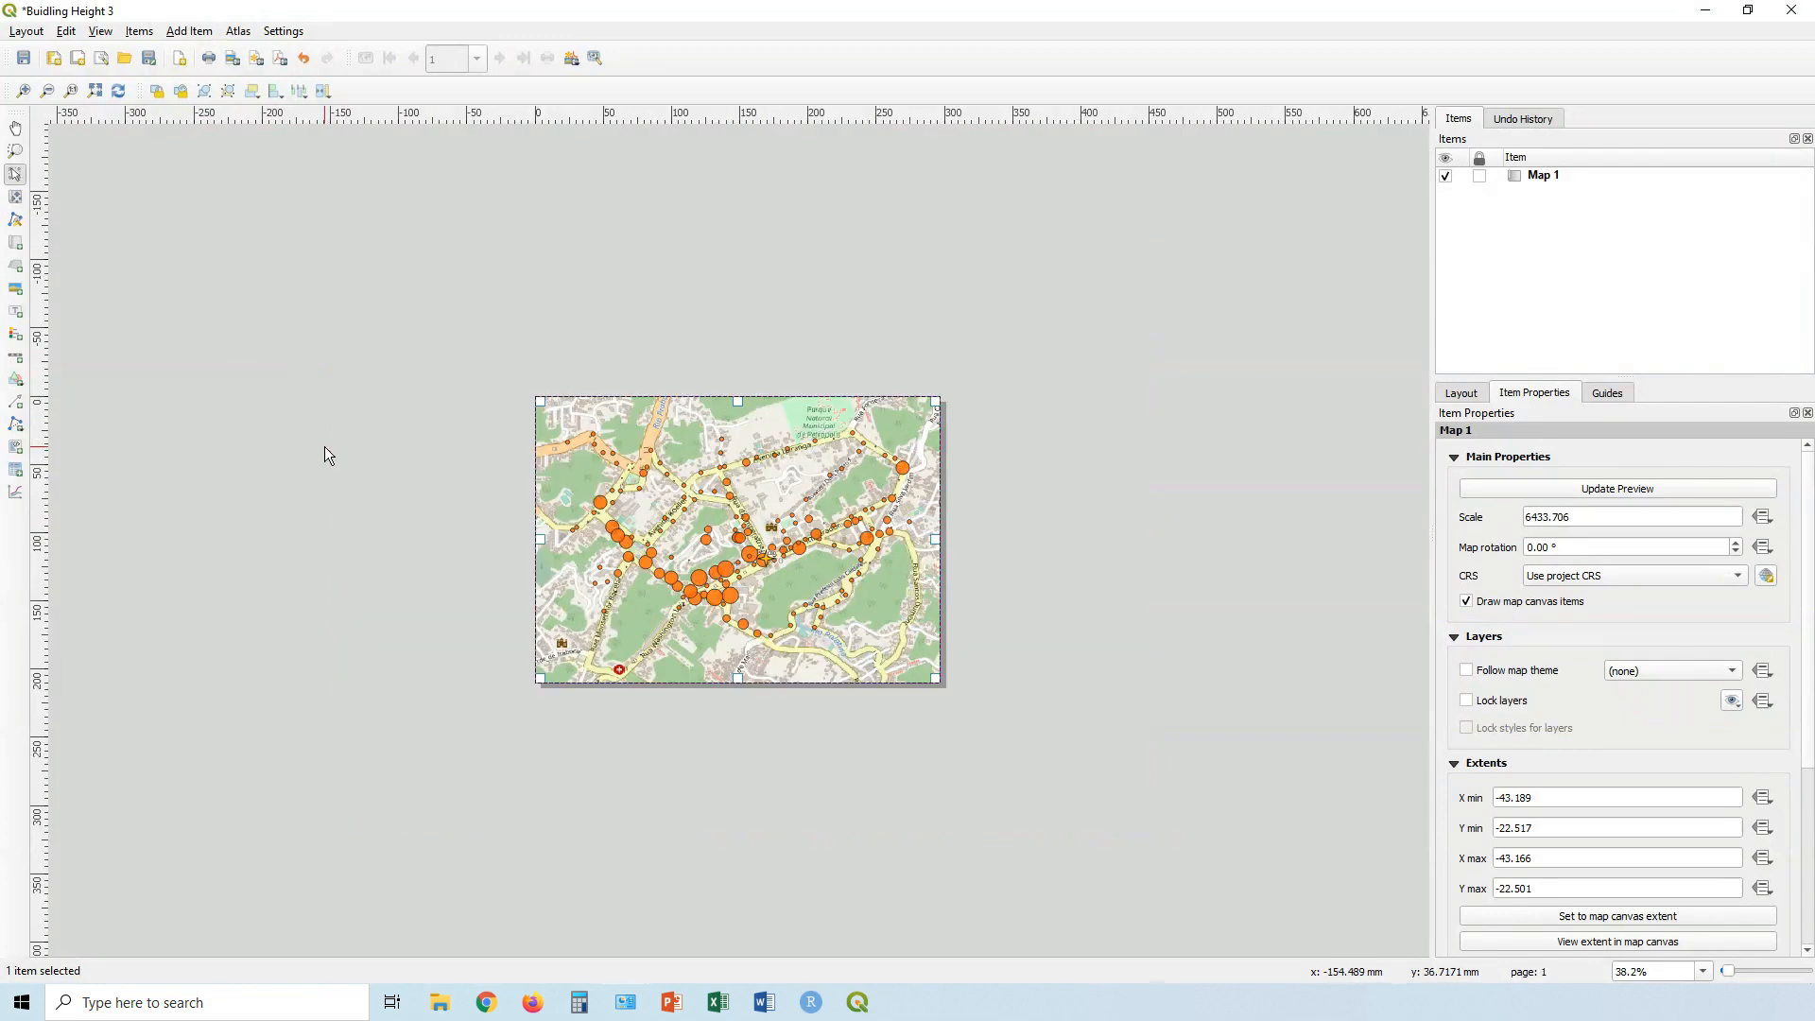
scroll(588, 502, up, 1)
scroll(592, 505, up, 1)
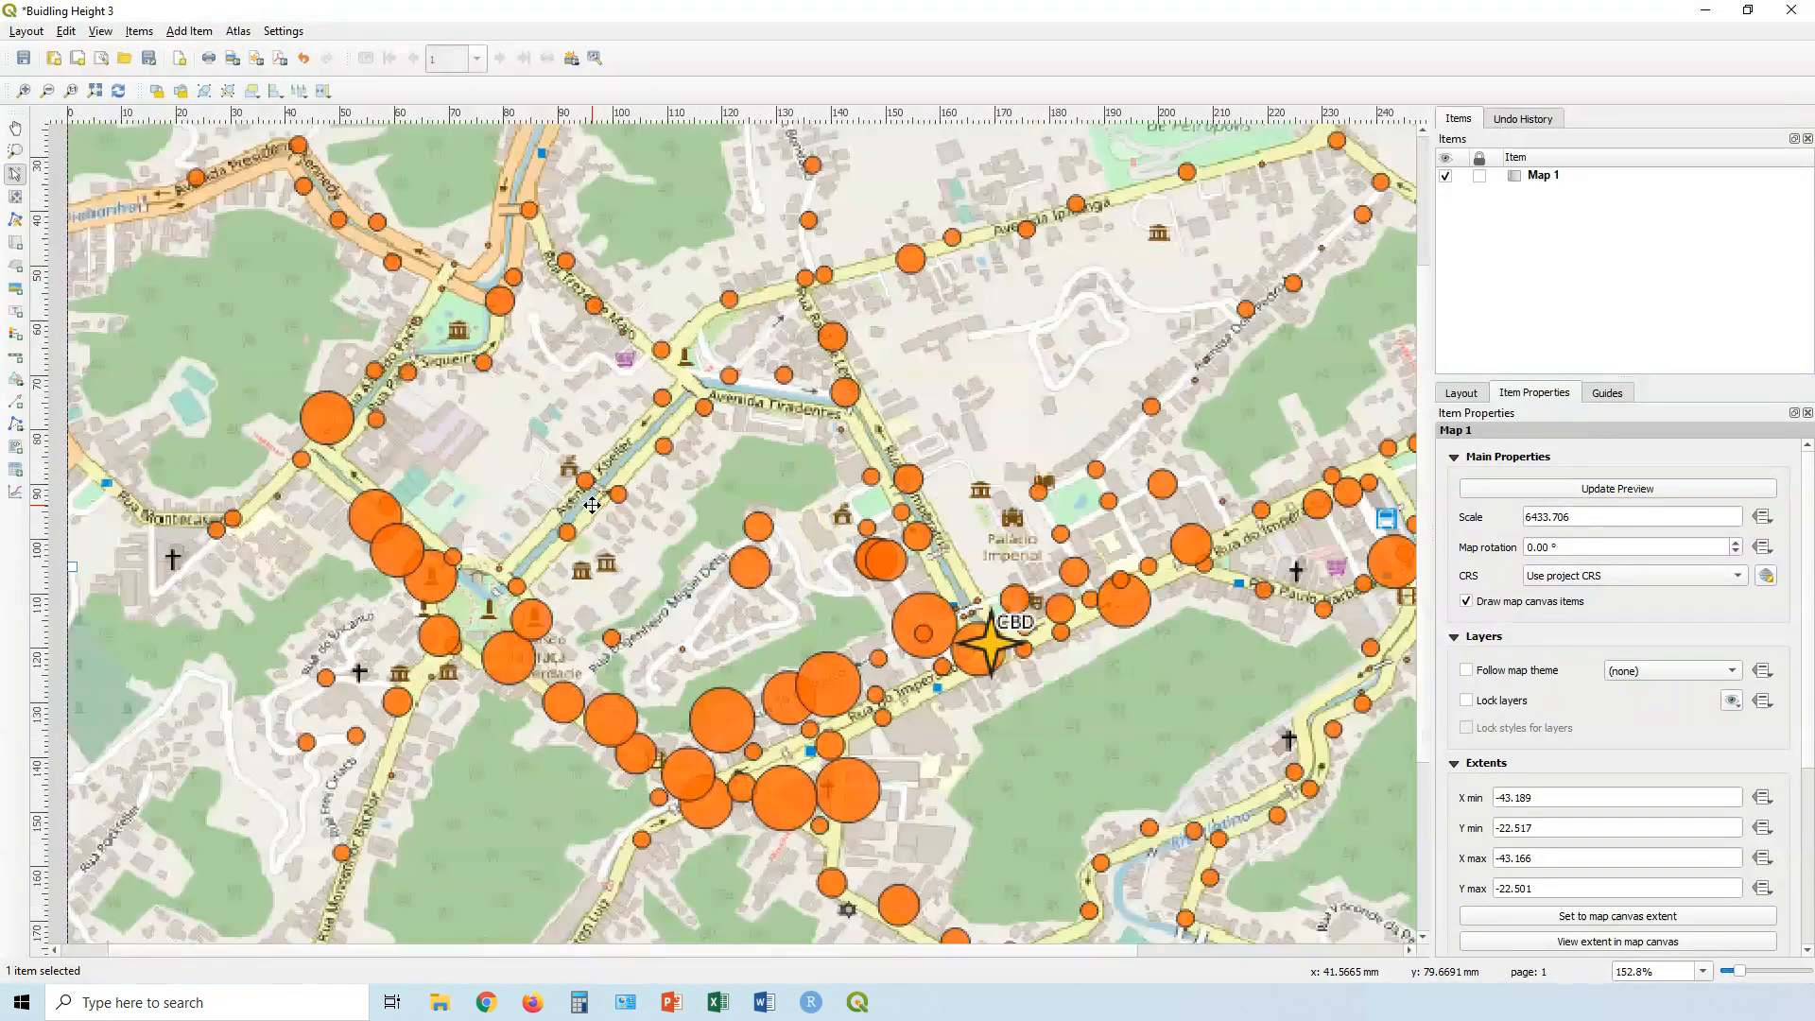
scroll(592, 505, down, 1)
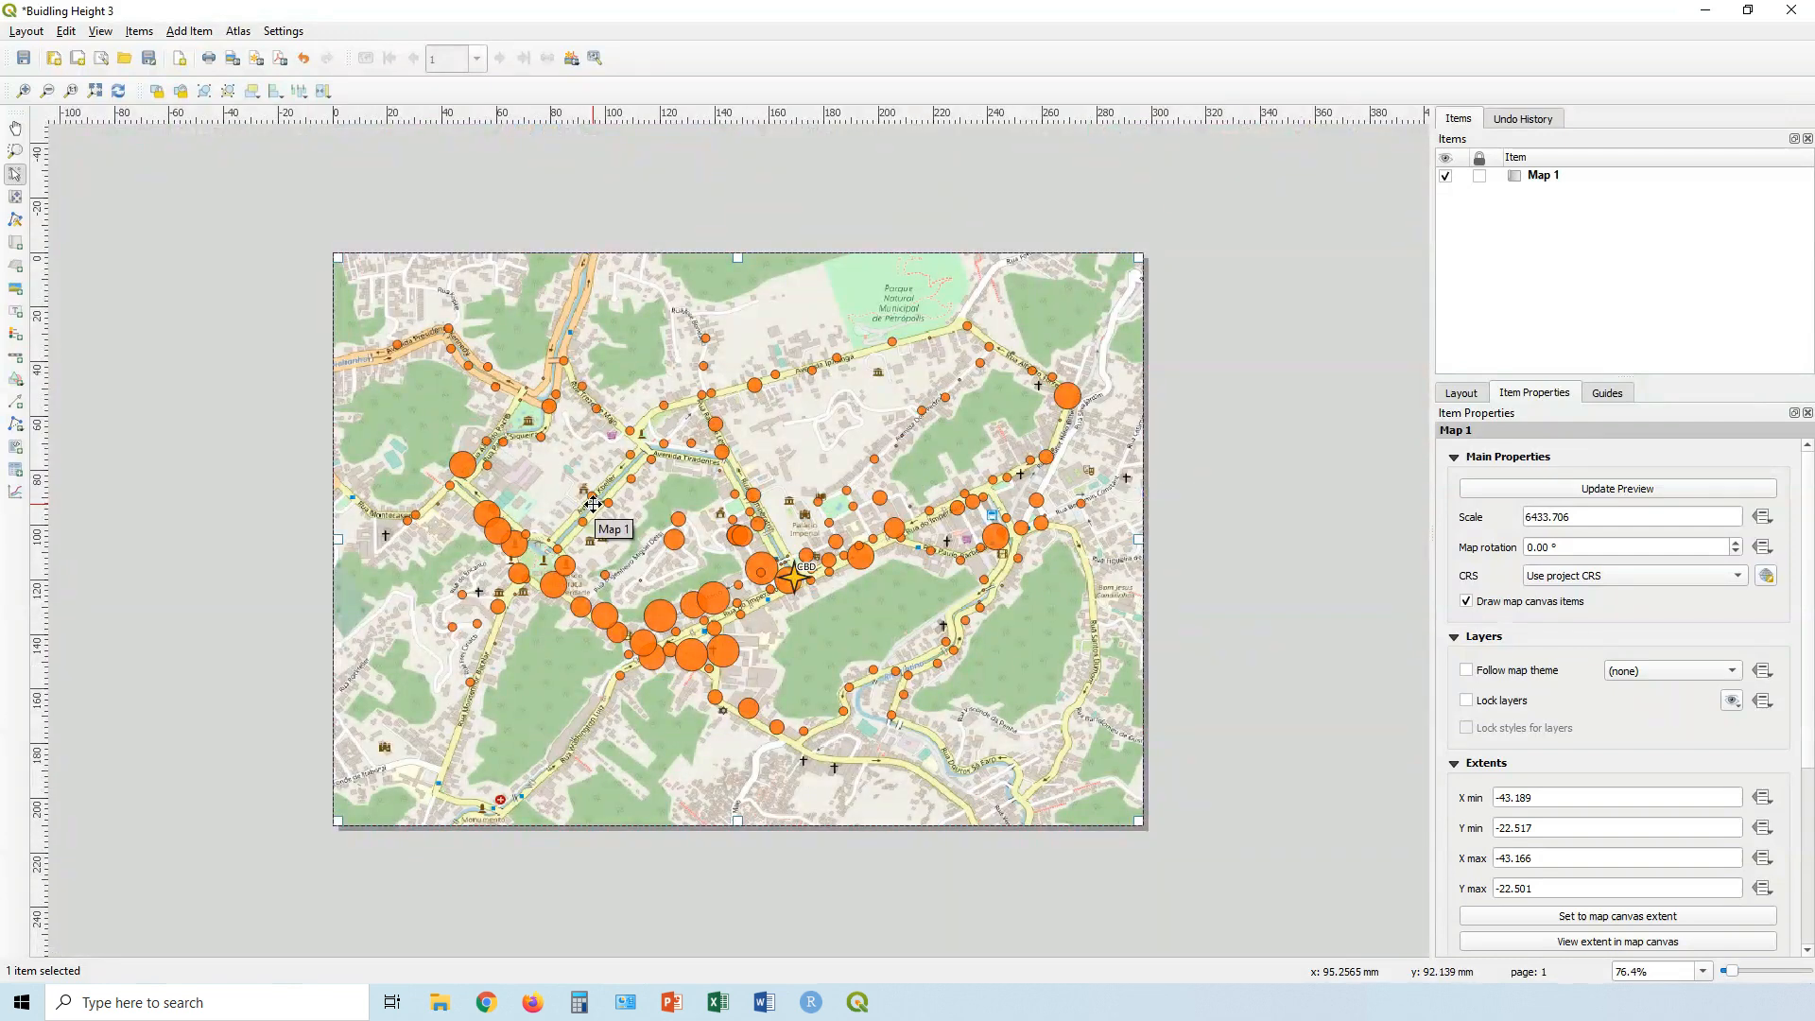
scroll(592, 504, up, 2)
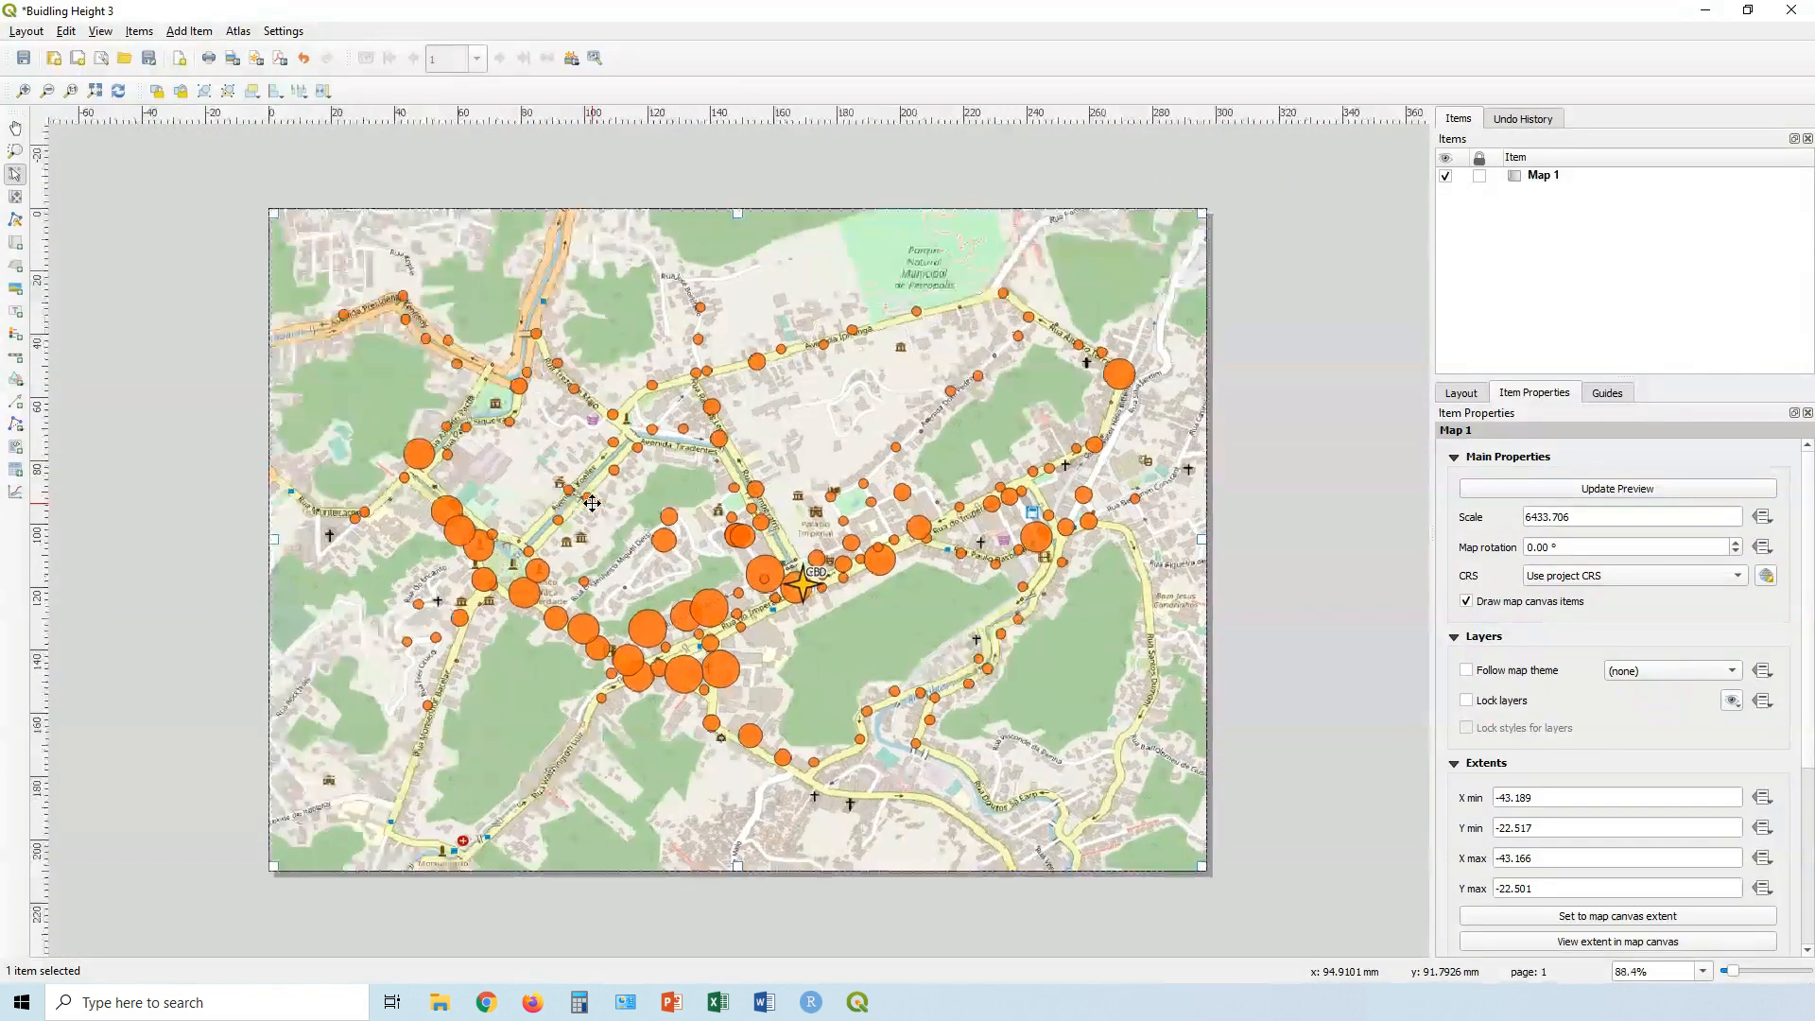
scroll(592, 503, up, 1)
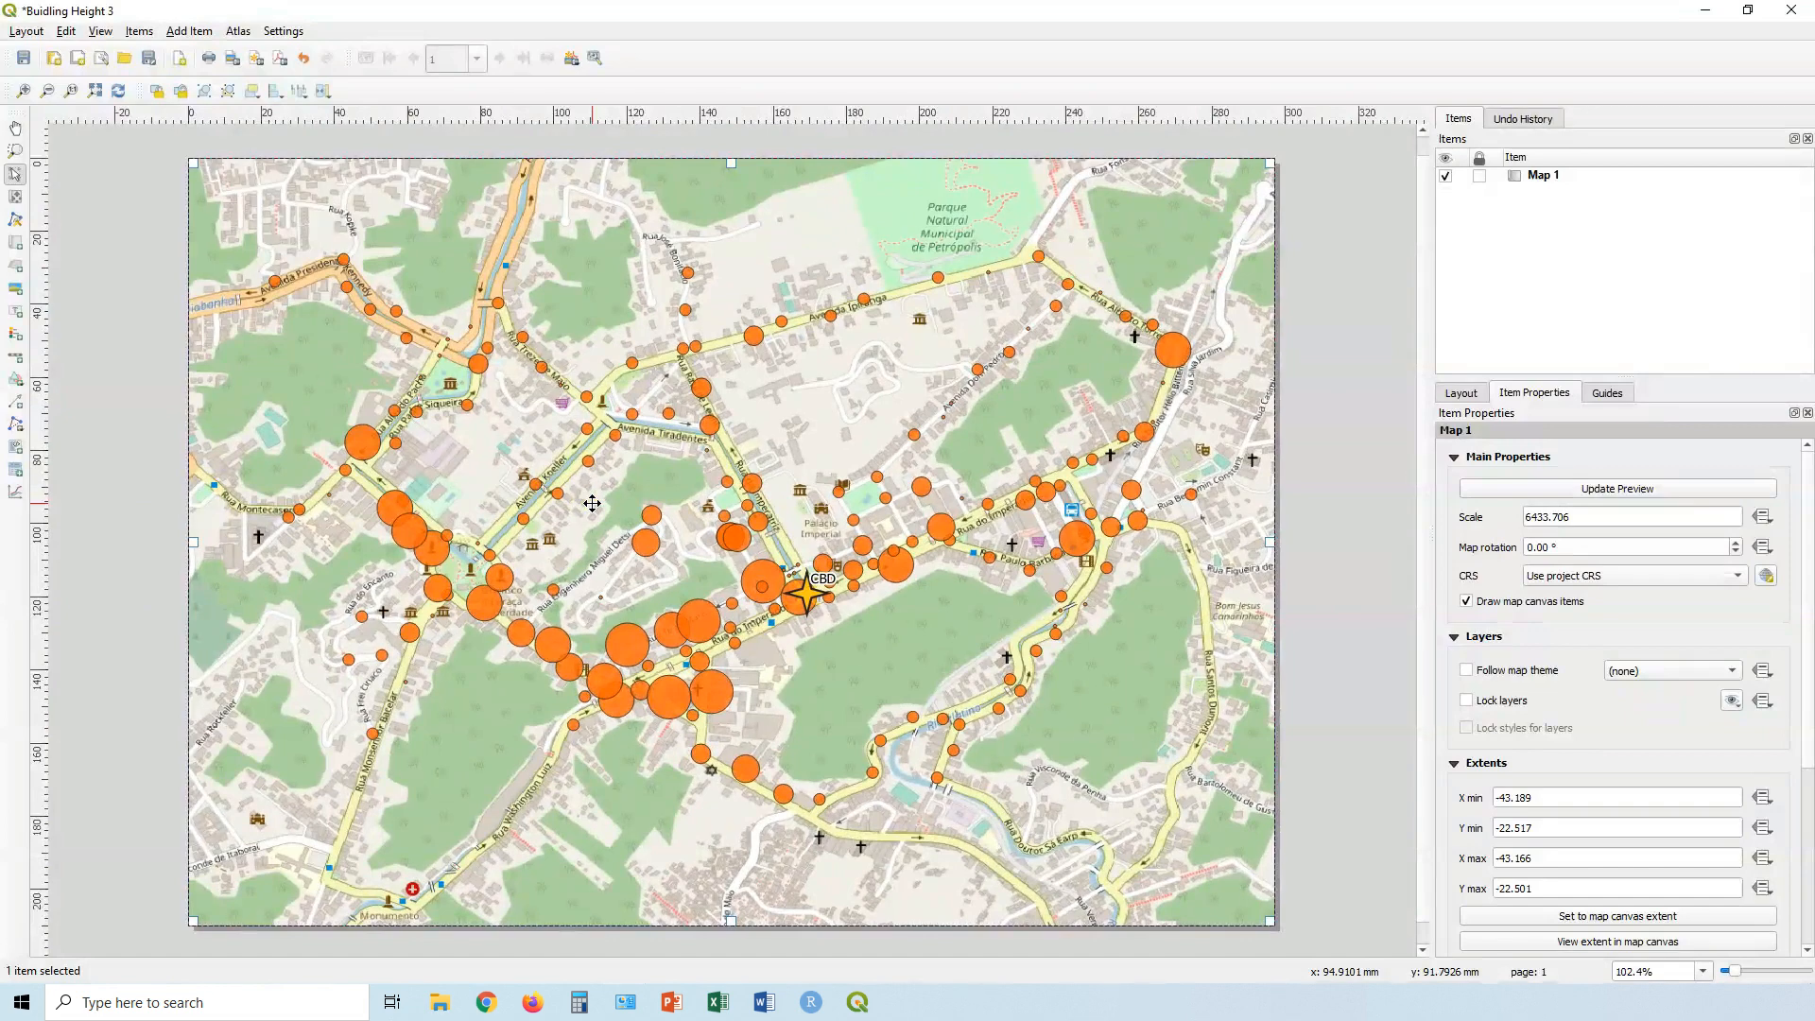
click(15, 197)
drag(651, 457, 621, 458)
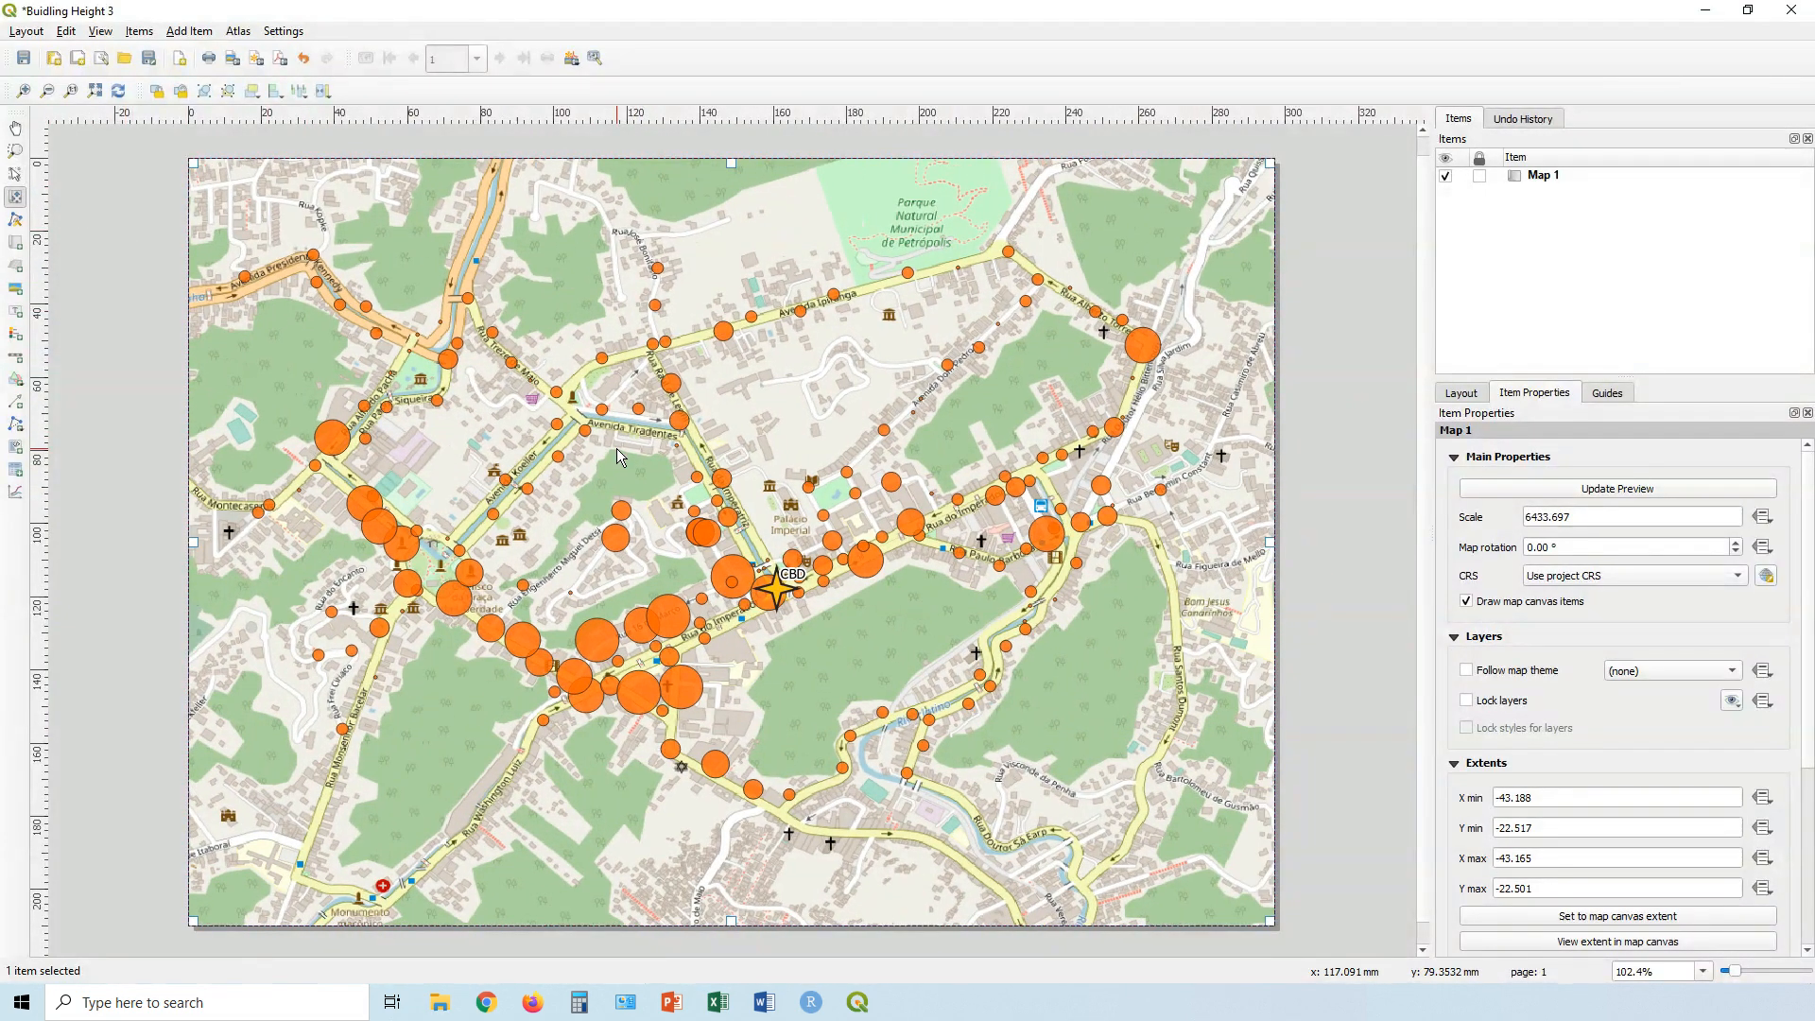
scroll(617, 449, up, 3)
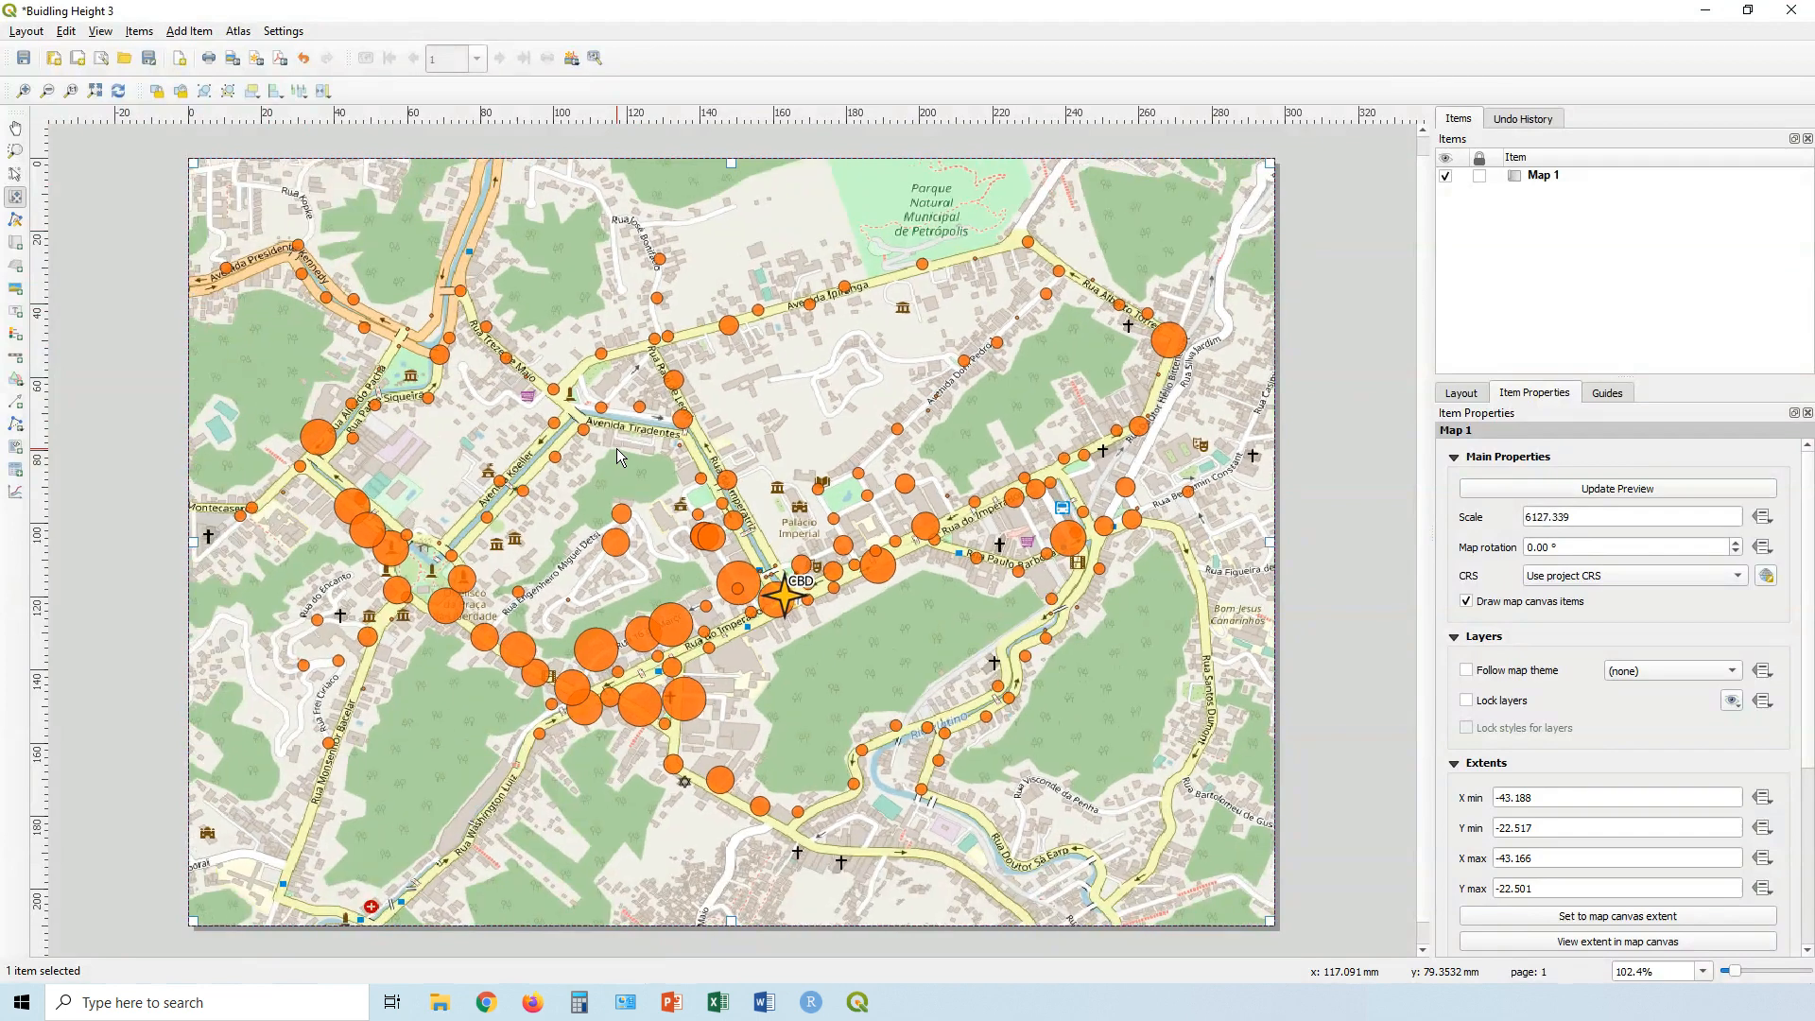
drag(616, 448, 649, 458)
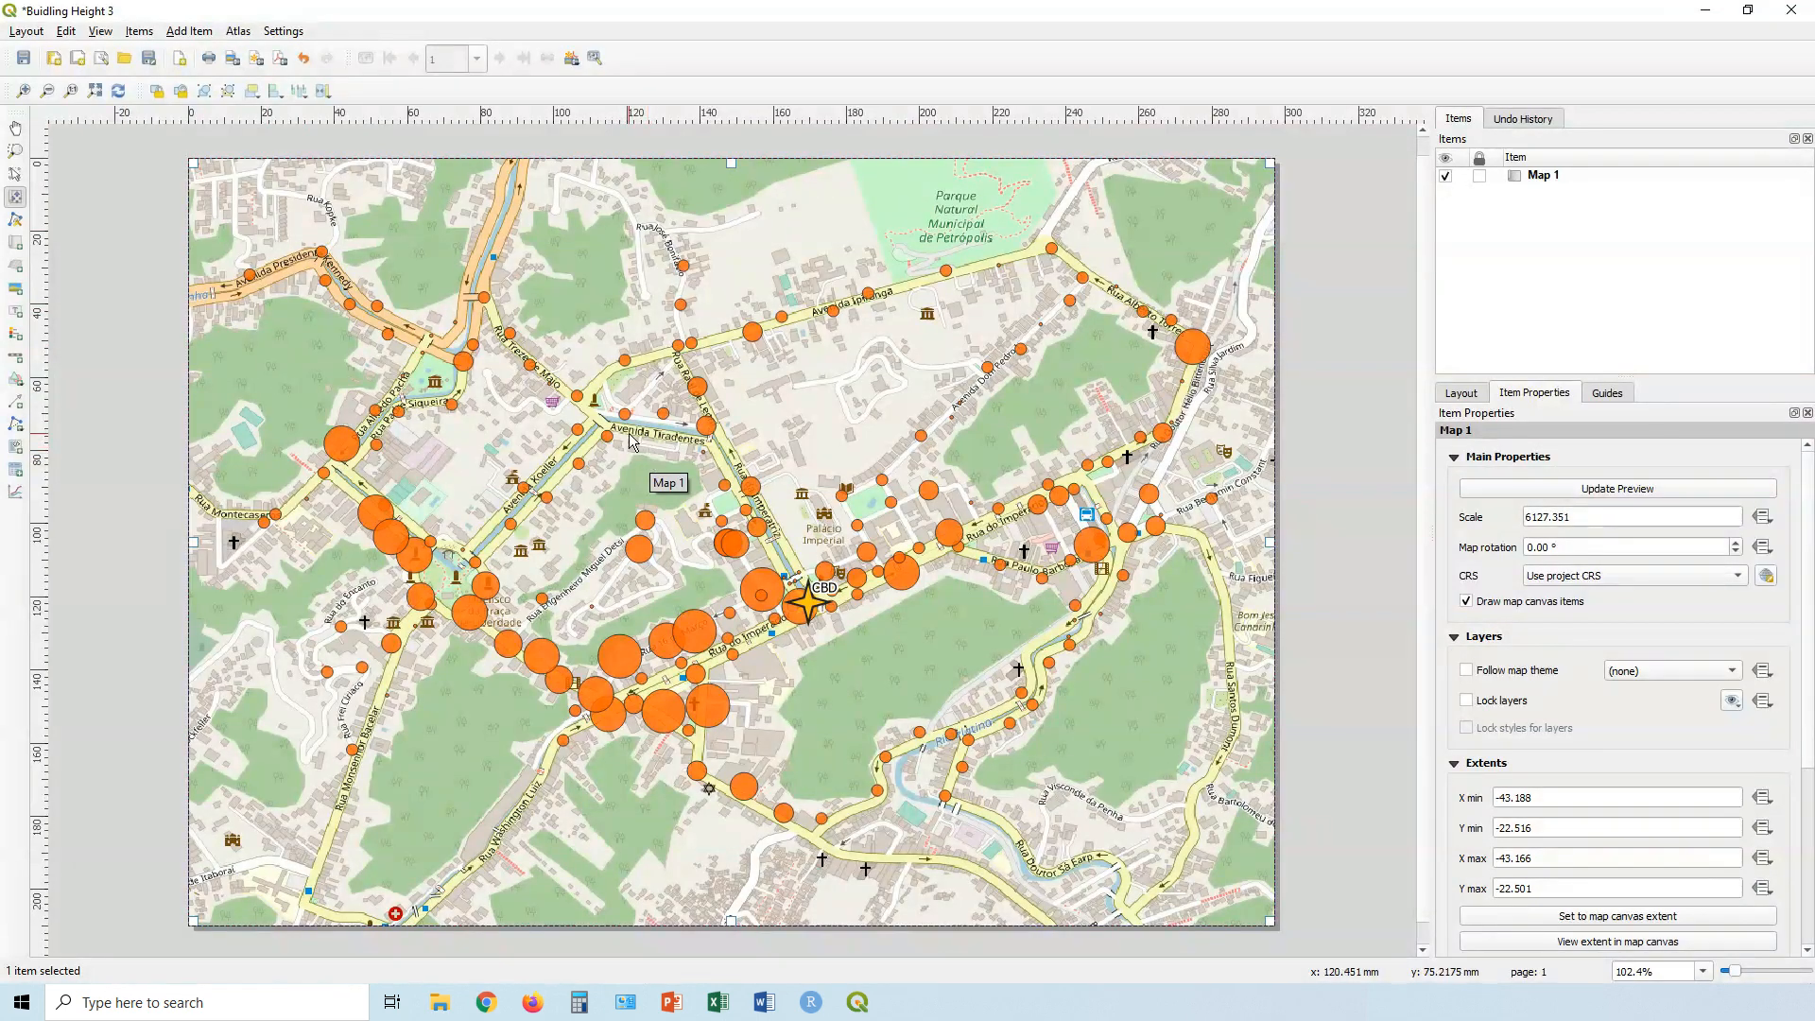
click(15, 174)
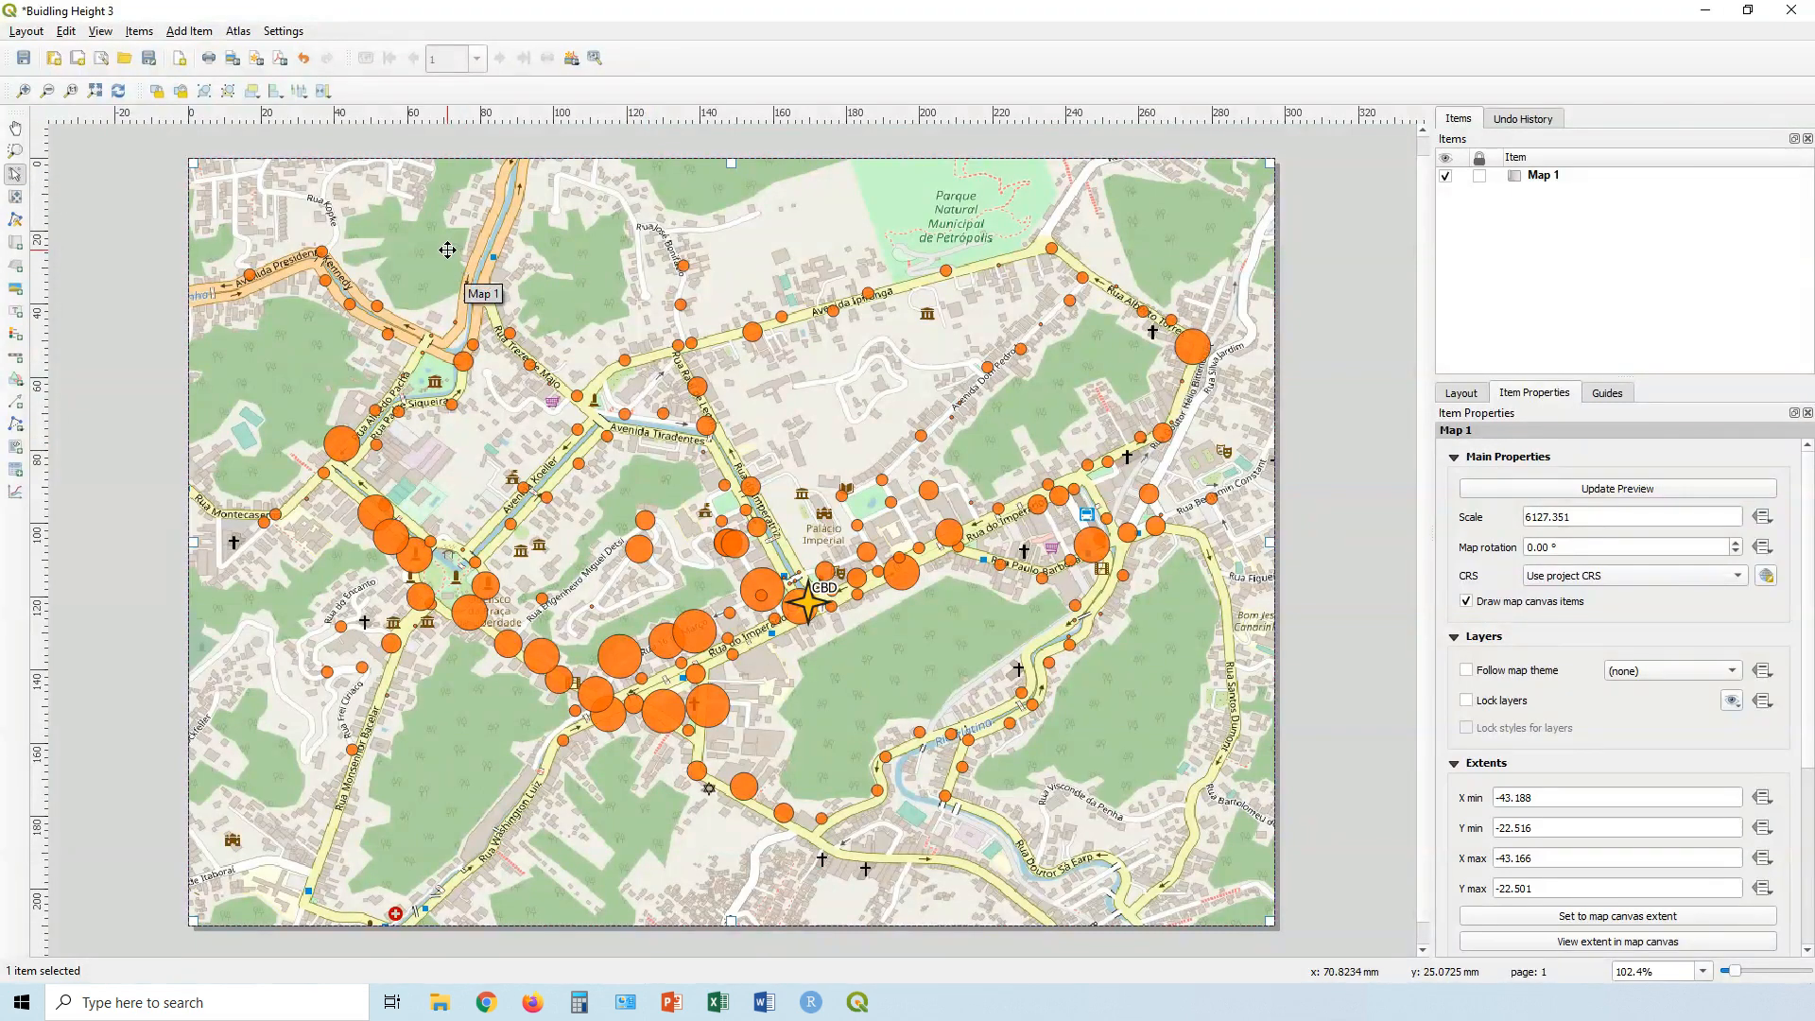
Add a scale bar for the map near the lower-left corner of the page.
click(194, 32)
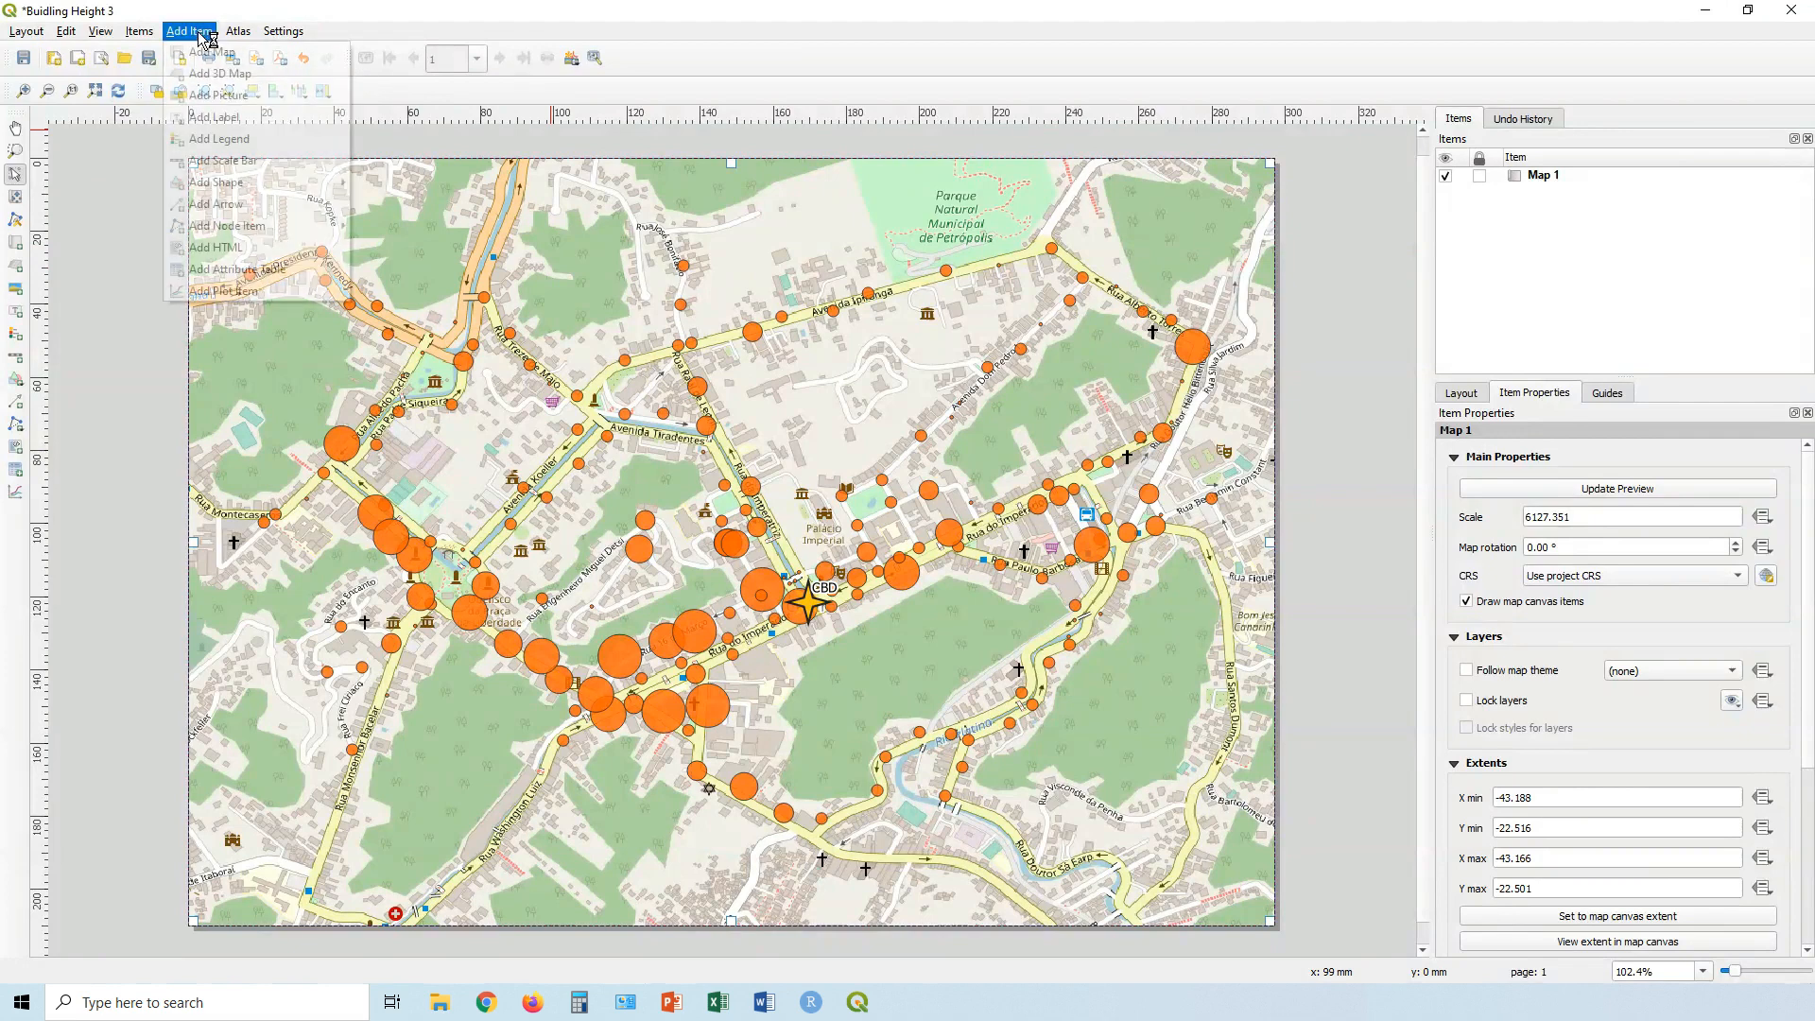
click(248, 161)
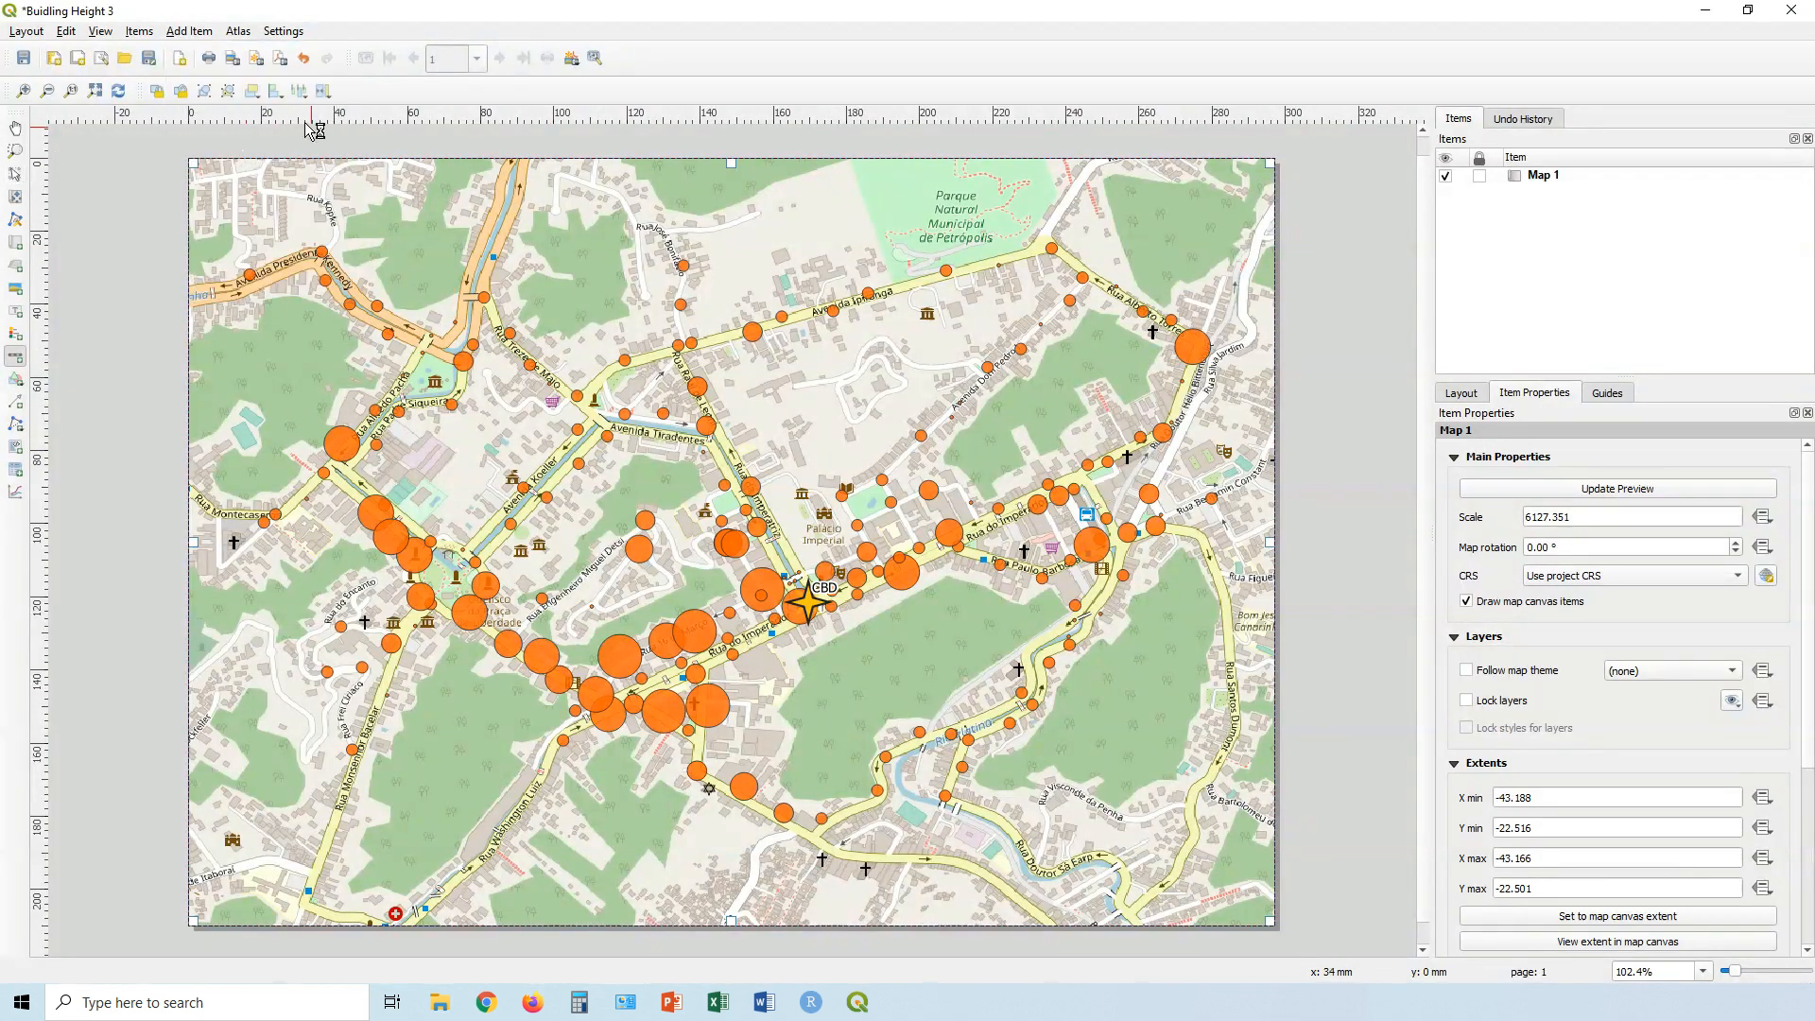
drag(209, 850, 457, 903)
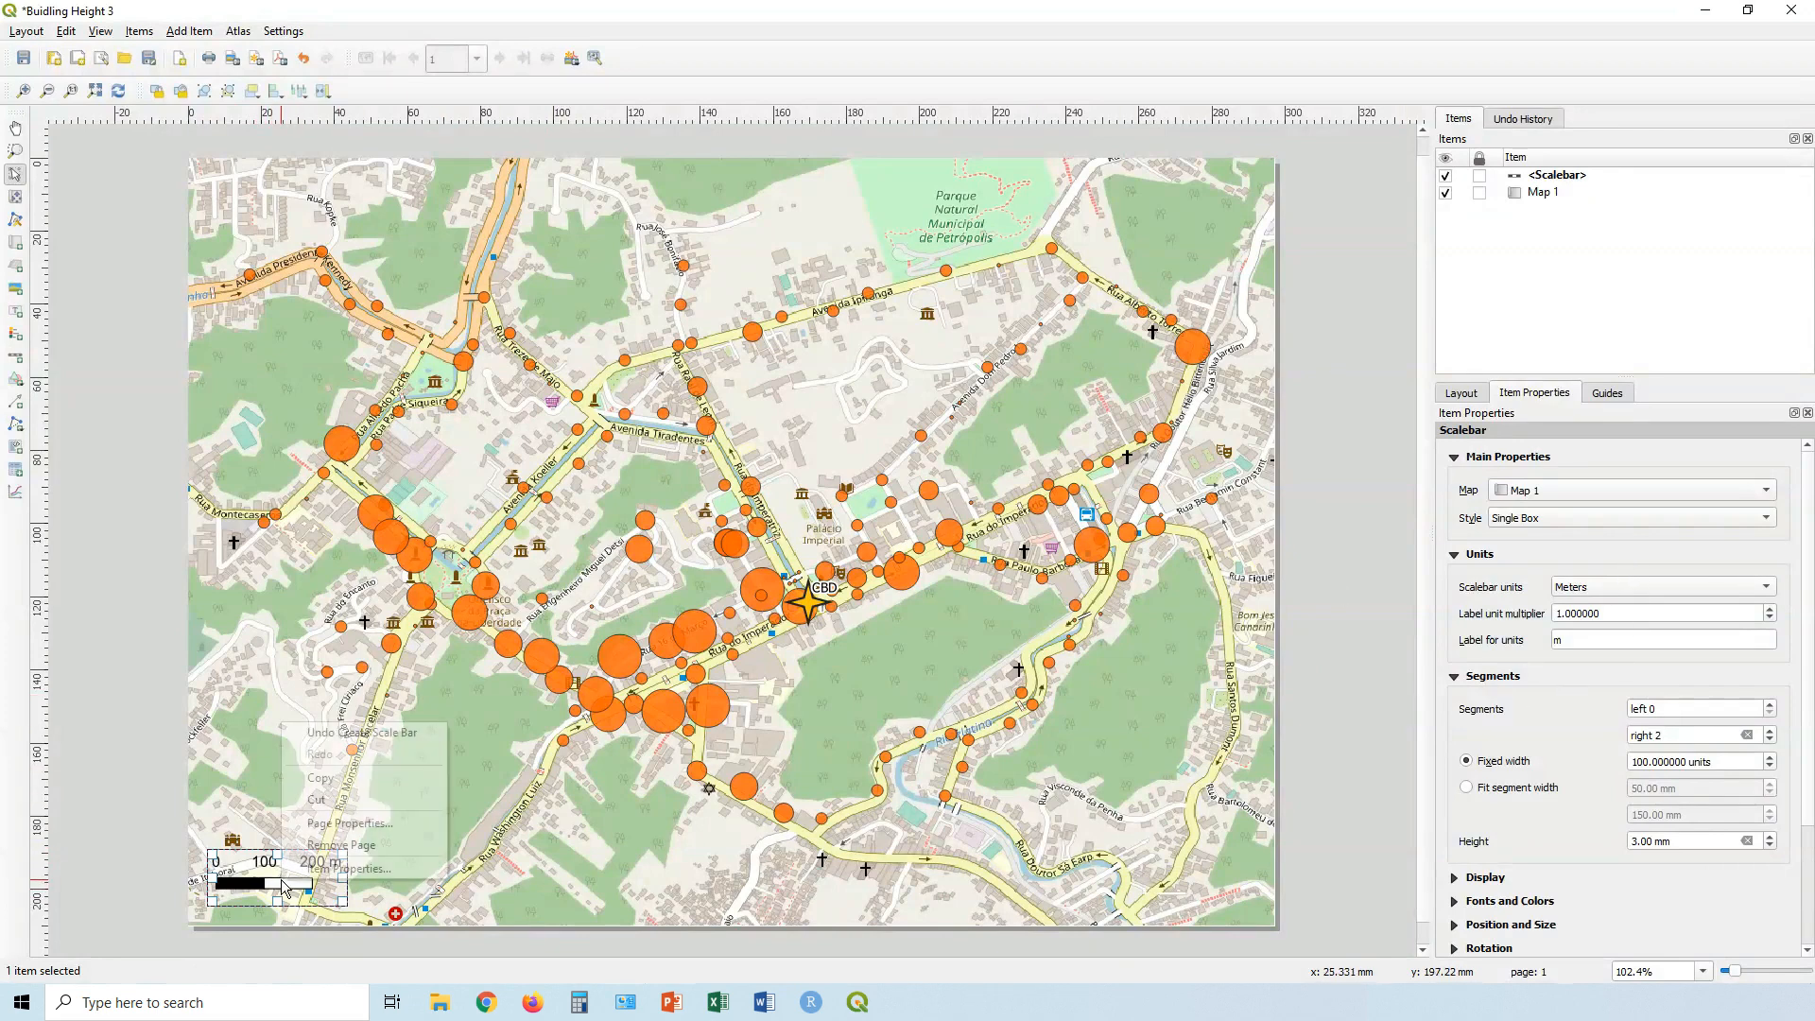
Open the scale bar's item properties and change its style to Double Box.
right_click(285, 886)
click(318, 874)
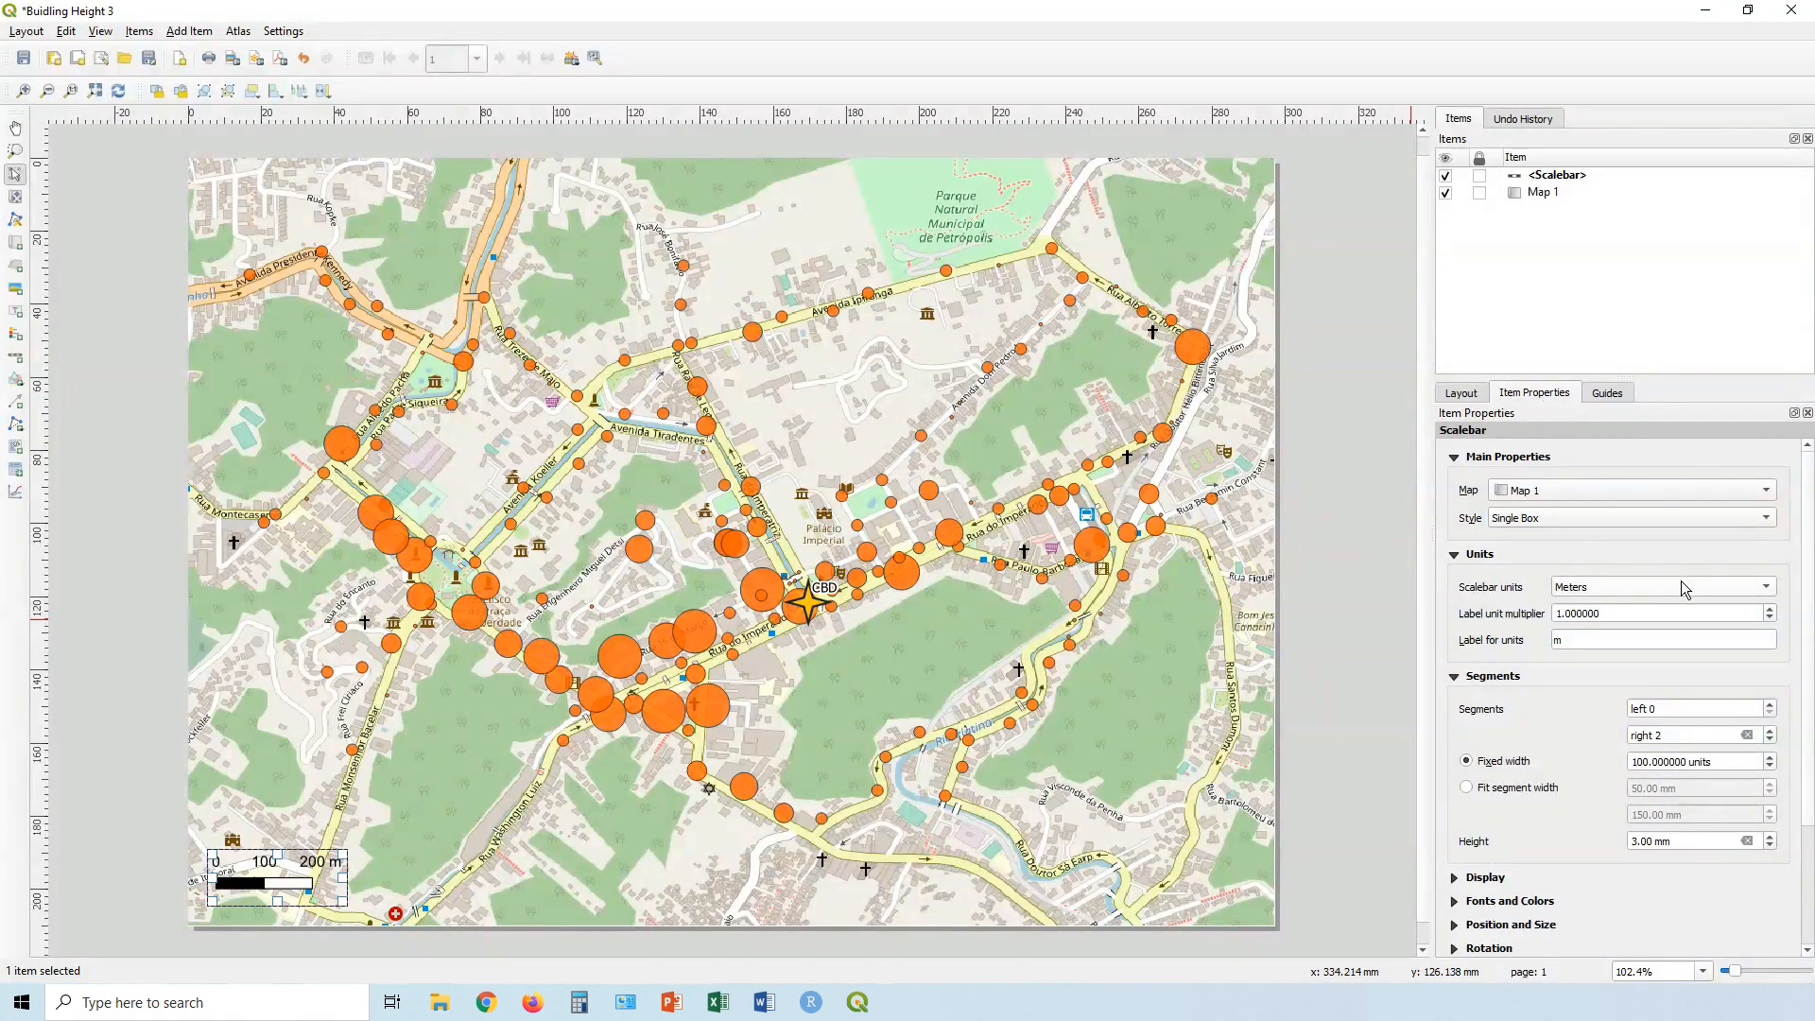
click(1587, 516)
click(1569, 541)
click(1528, 521)
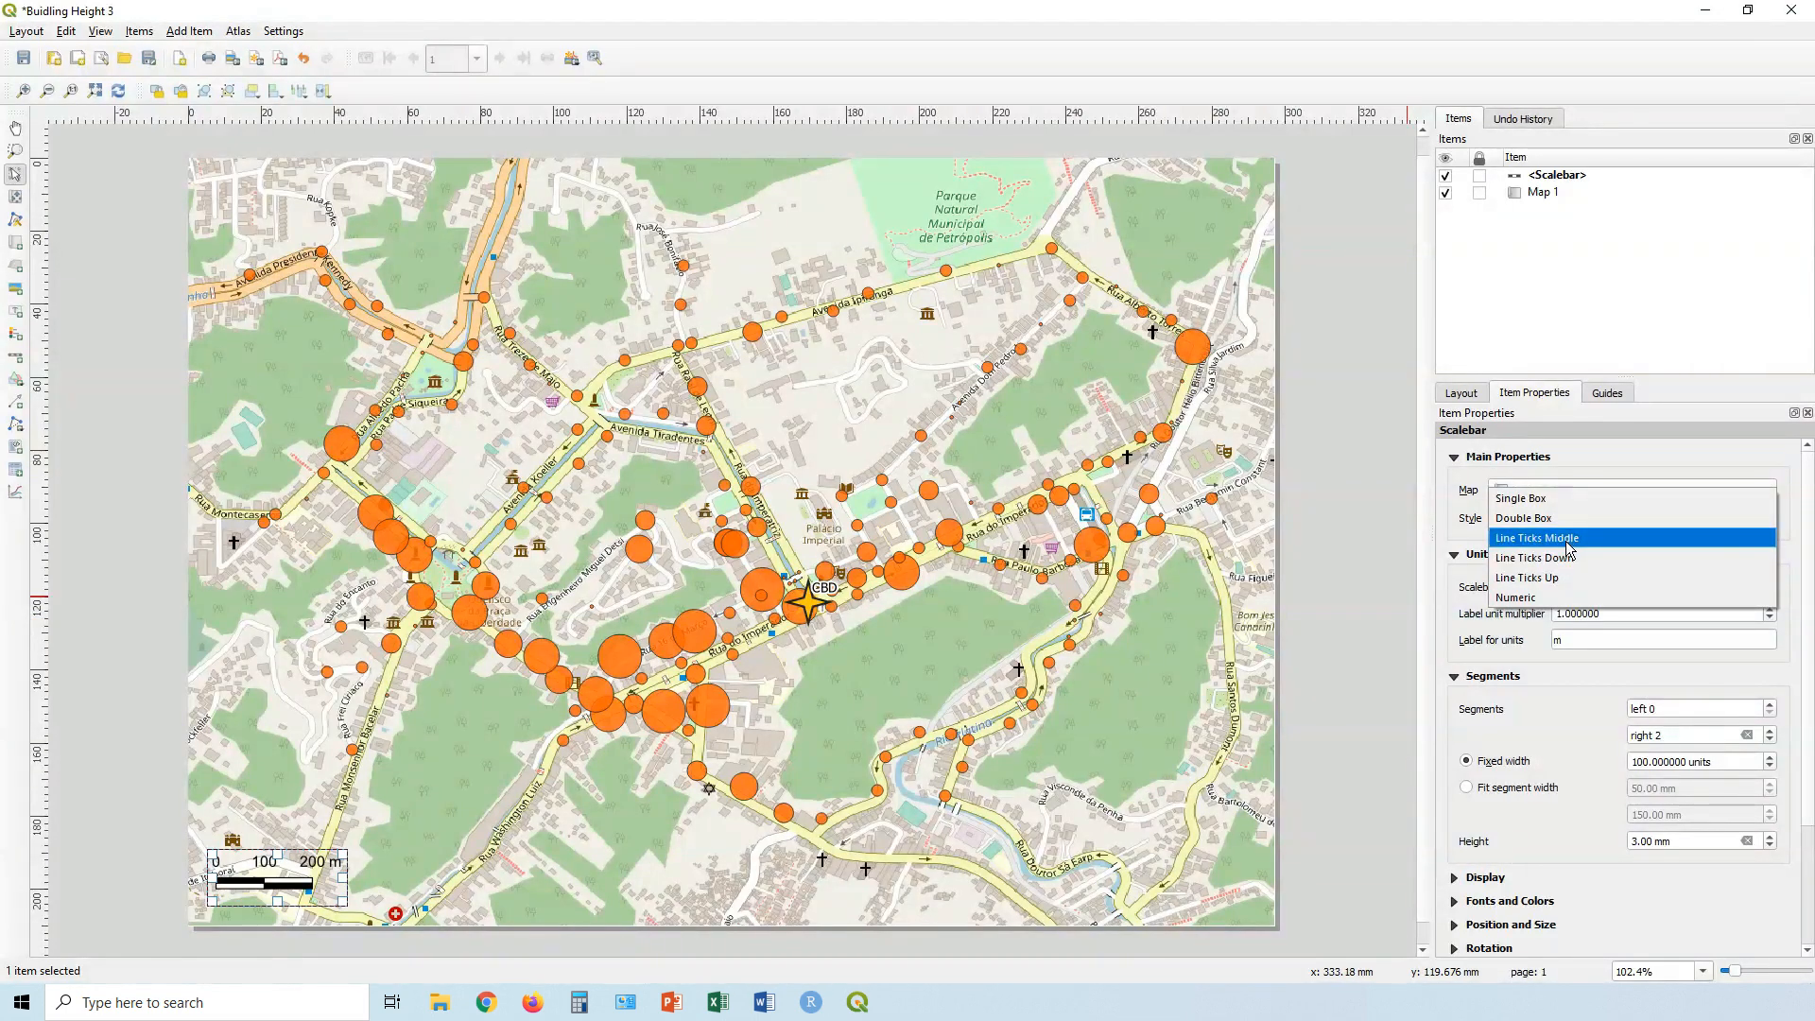
click(1558, 526)
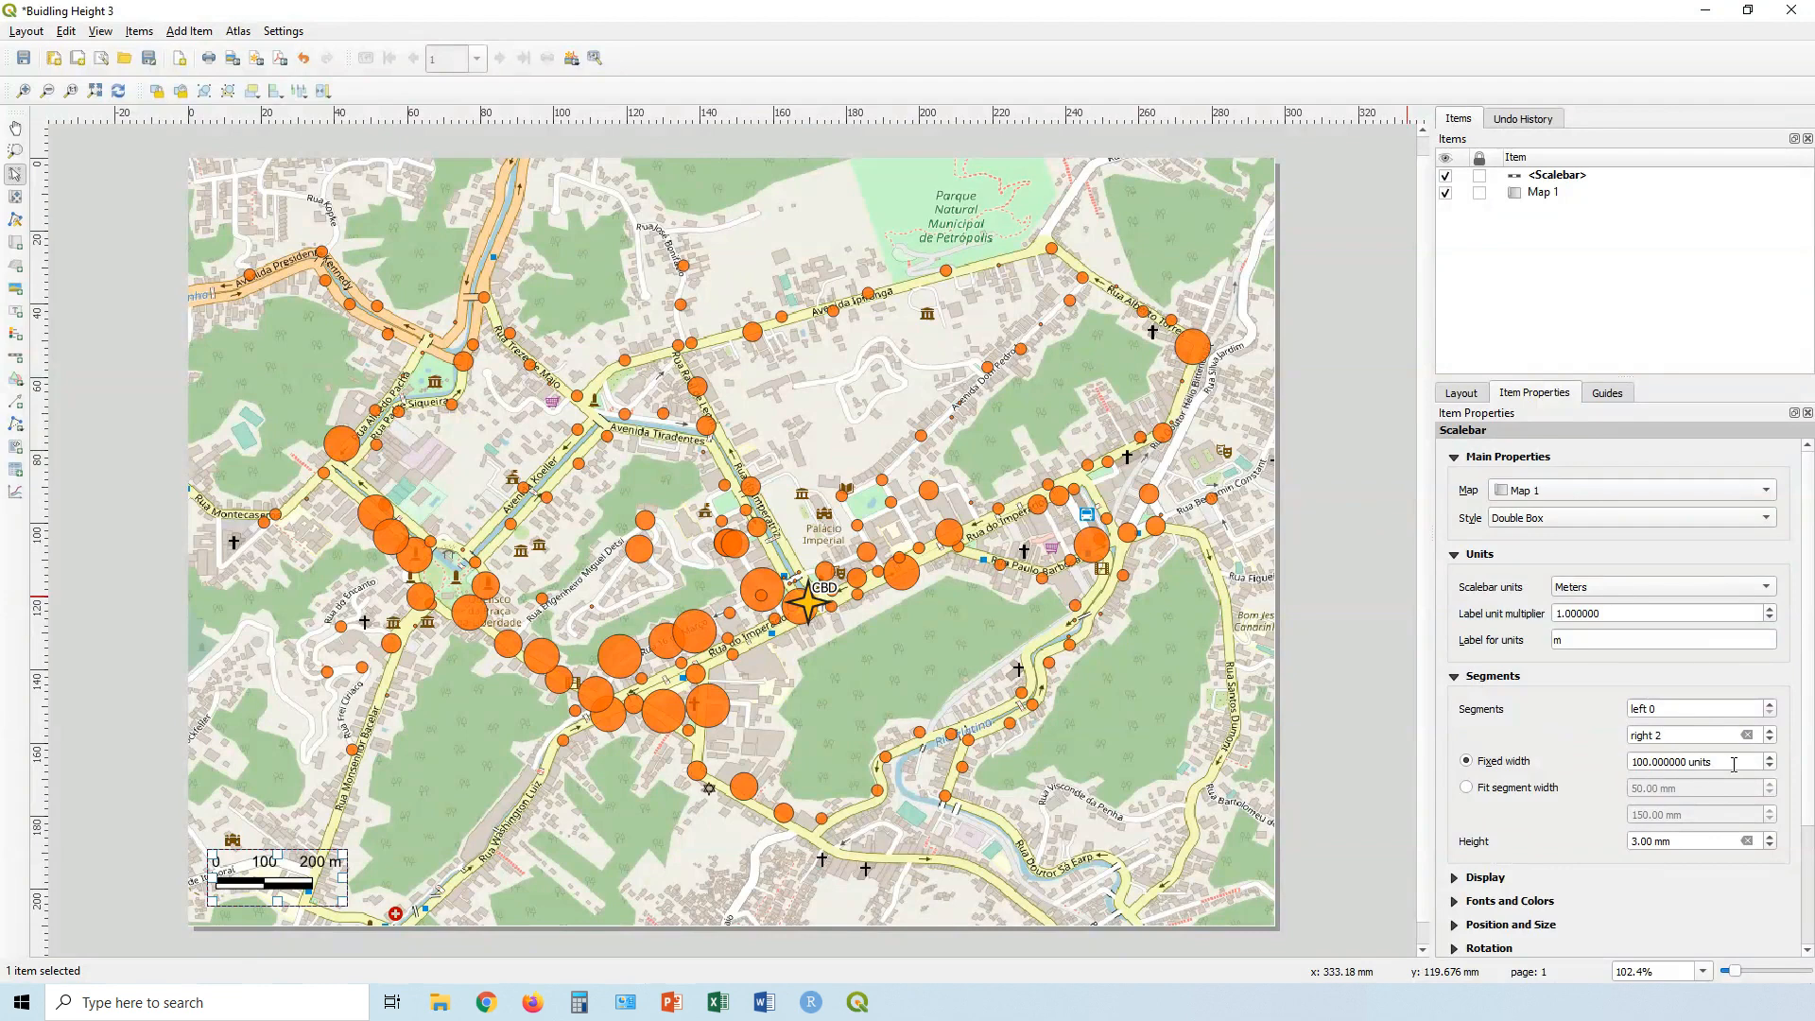
Give the scale bar 5 right segments with a fixed width of 100 units each.
triple_click(1652, 762)
text(200)
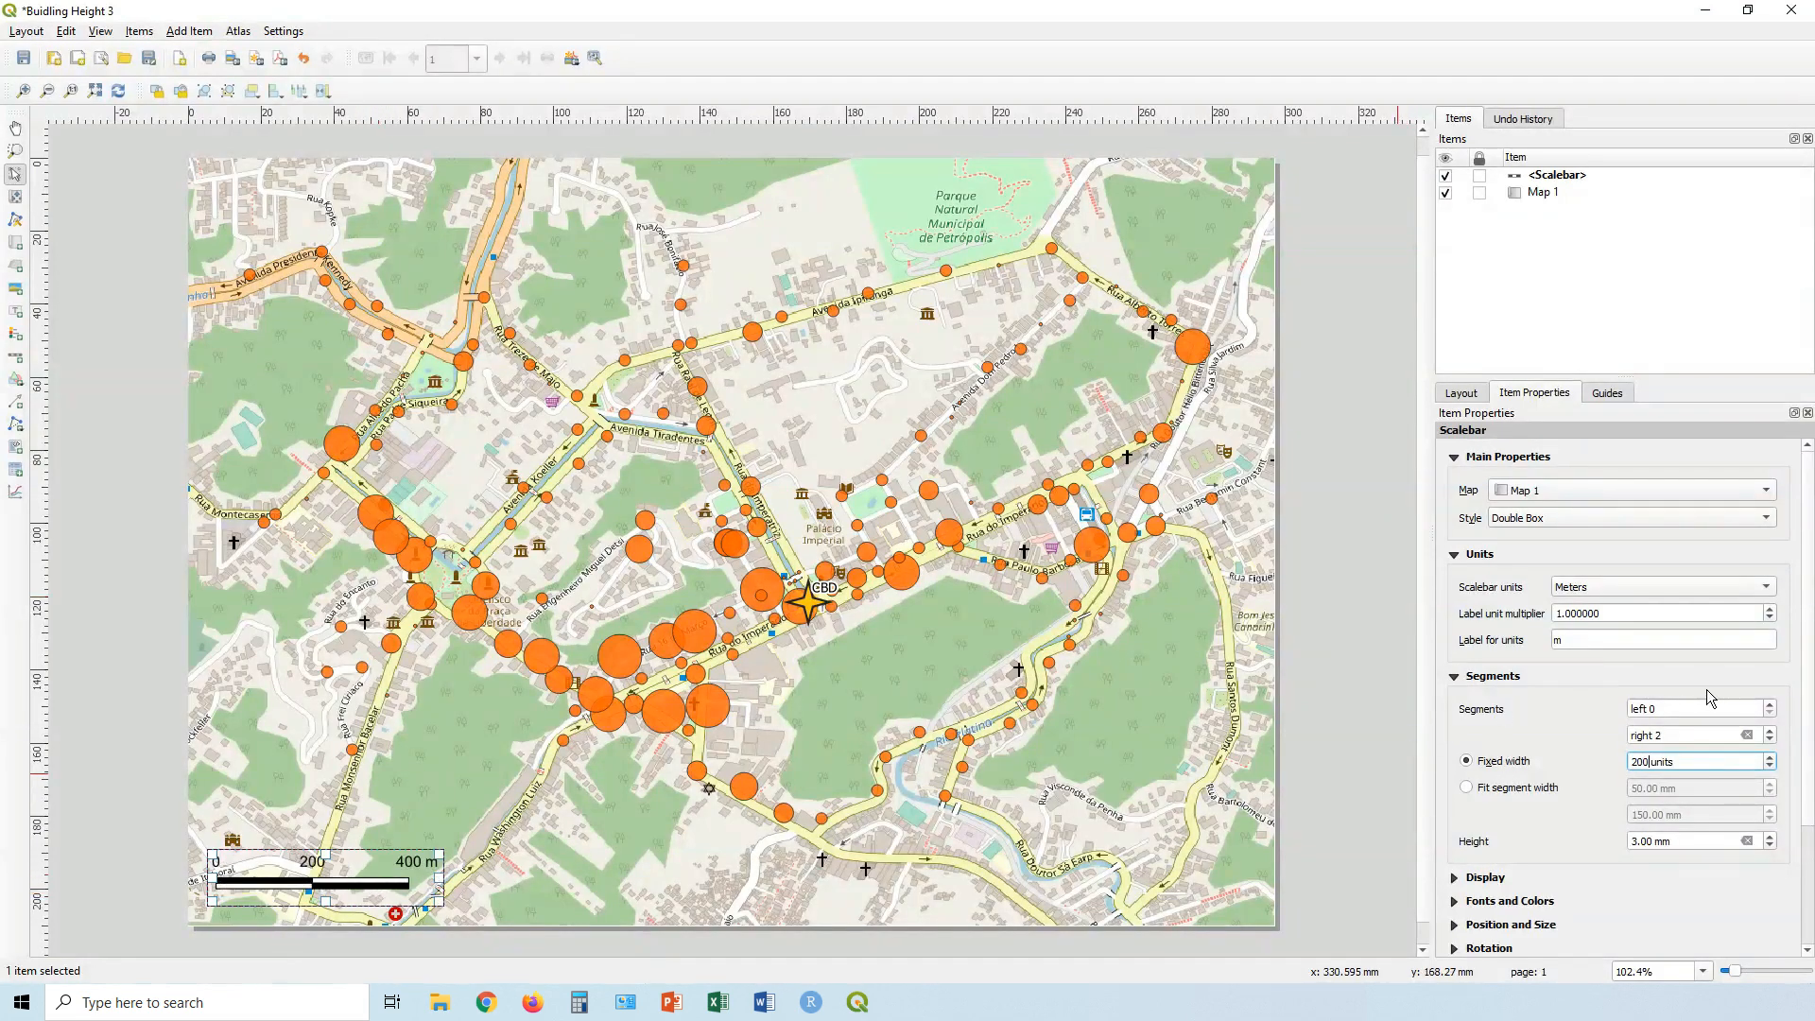
click(1770, 730)
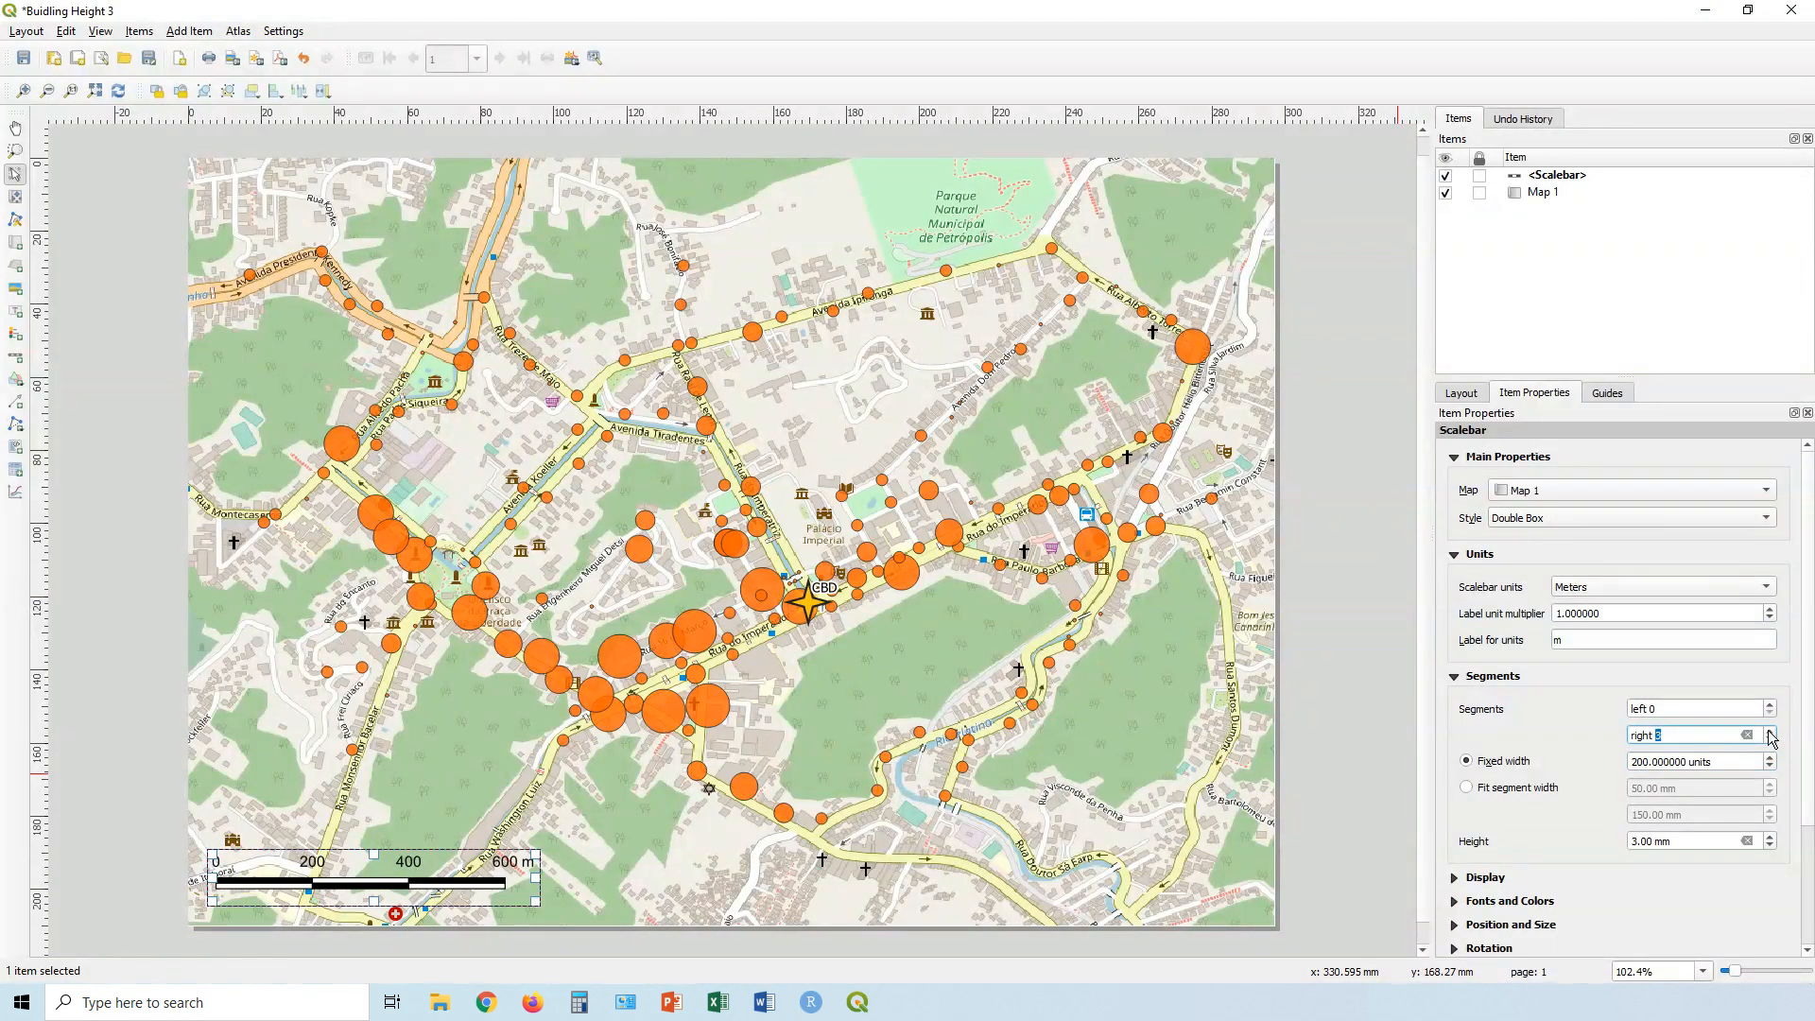
click(1770, 730)
click(1770, 730)
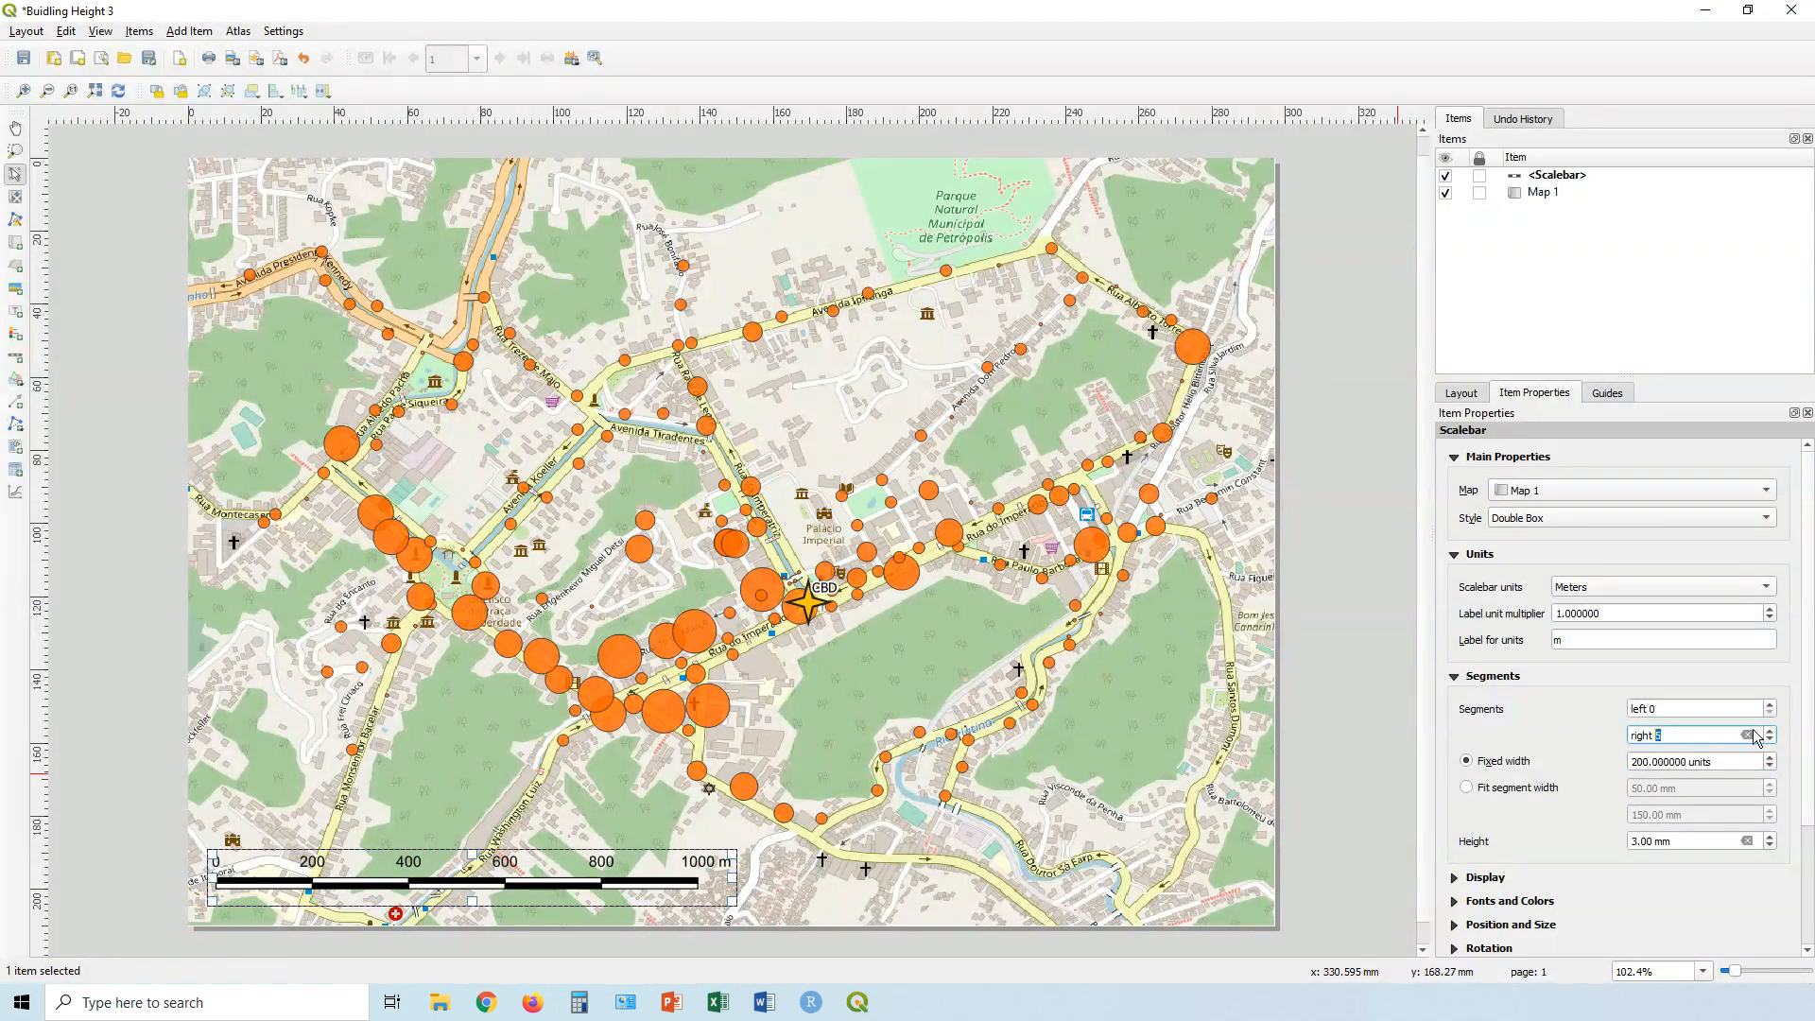
triple_click(1701, 760)
text(100)
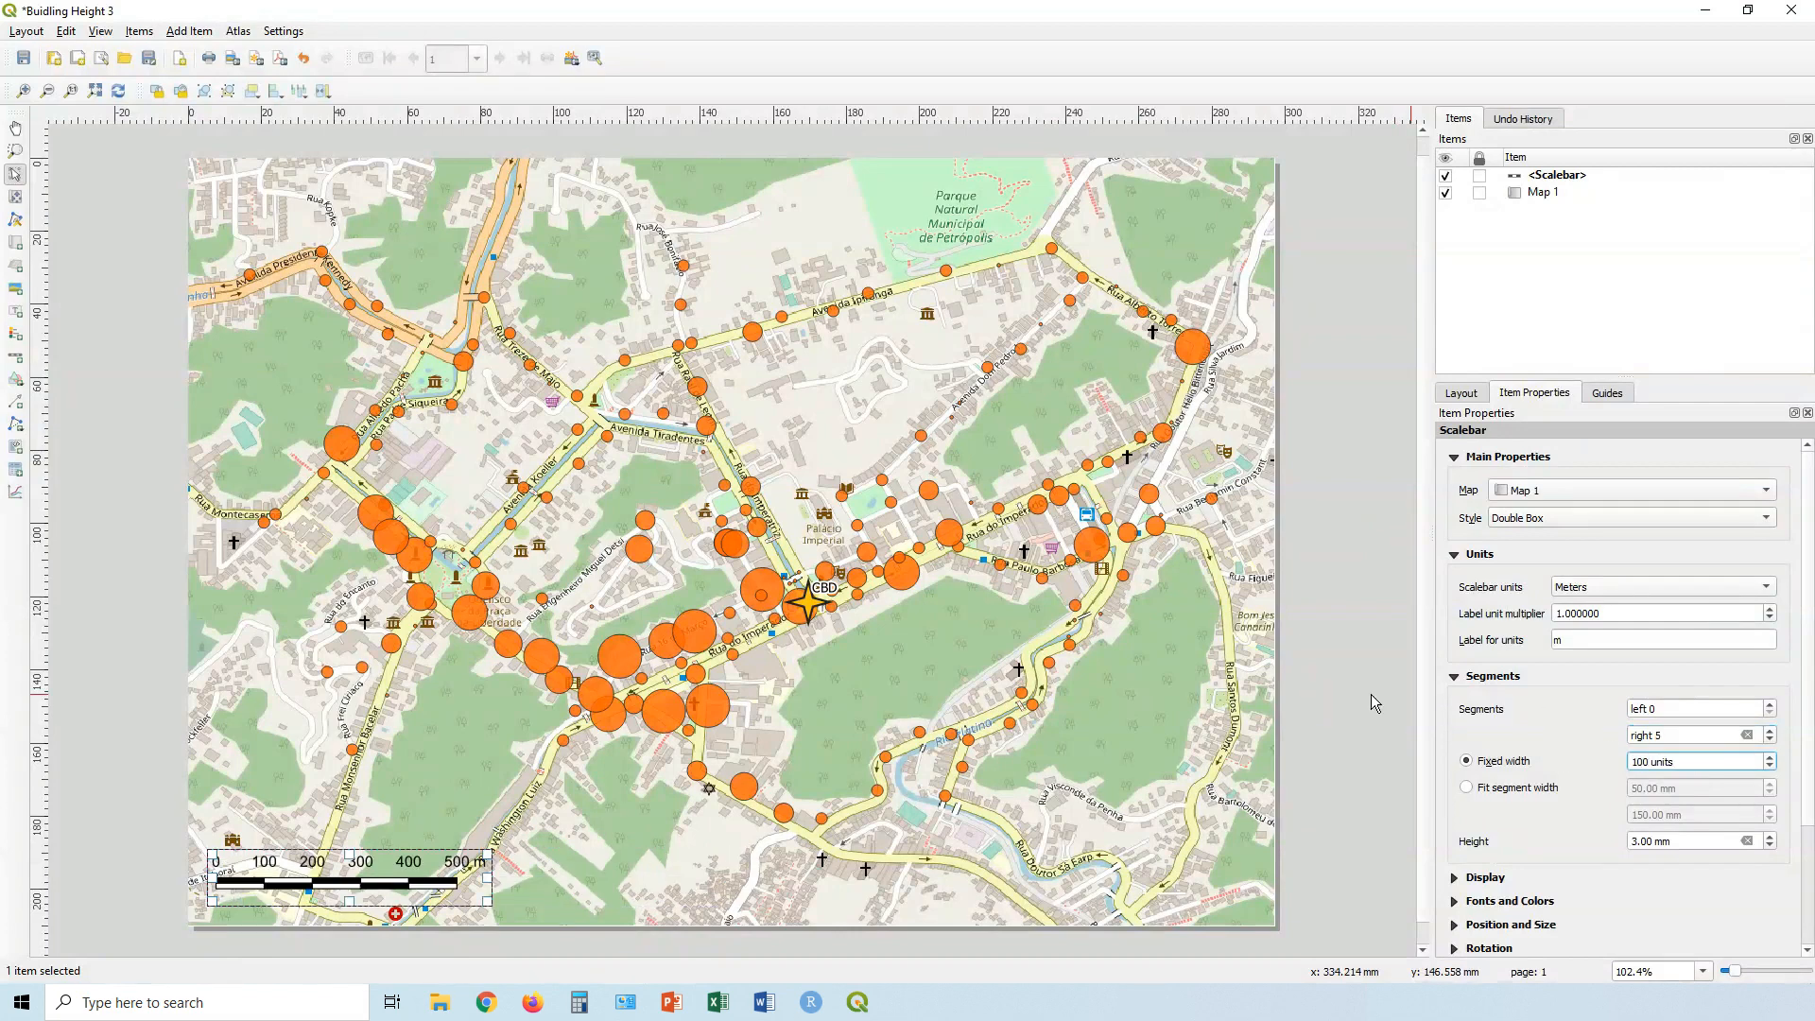
key(Return)
Try 2 left segments on the scale bar and reset them to 0.
click(1770, 706)
click(1770, 705)
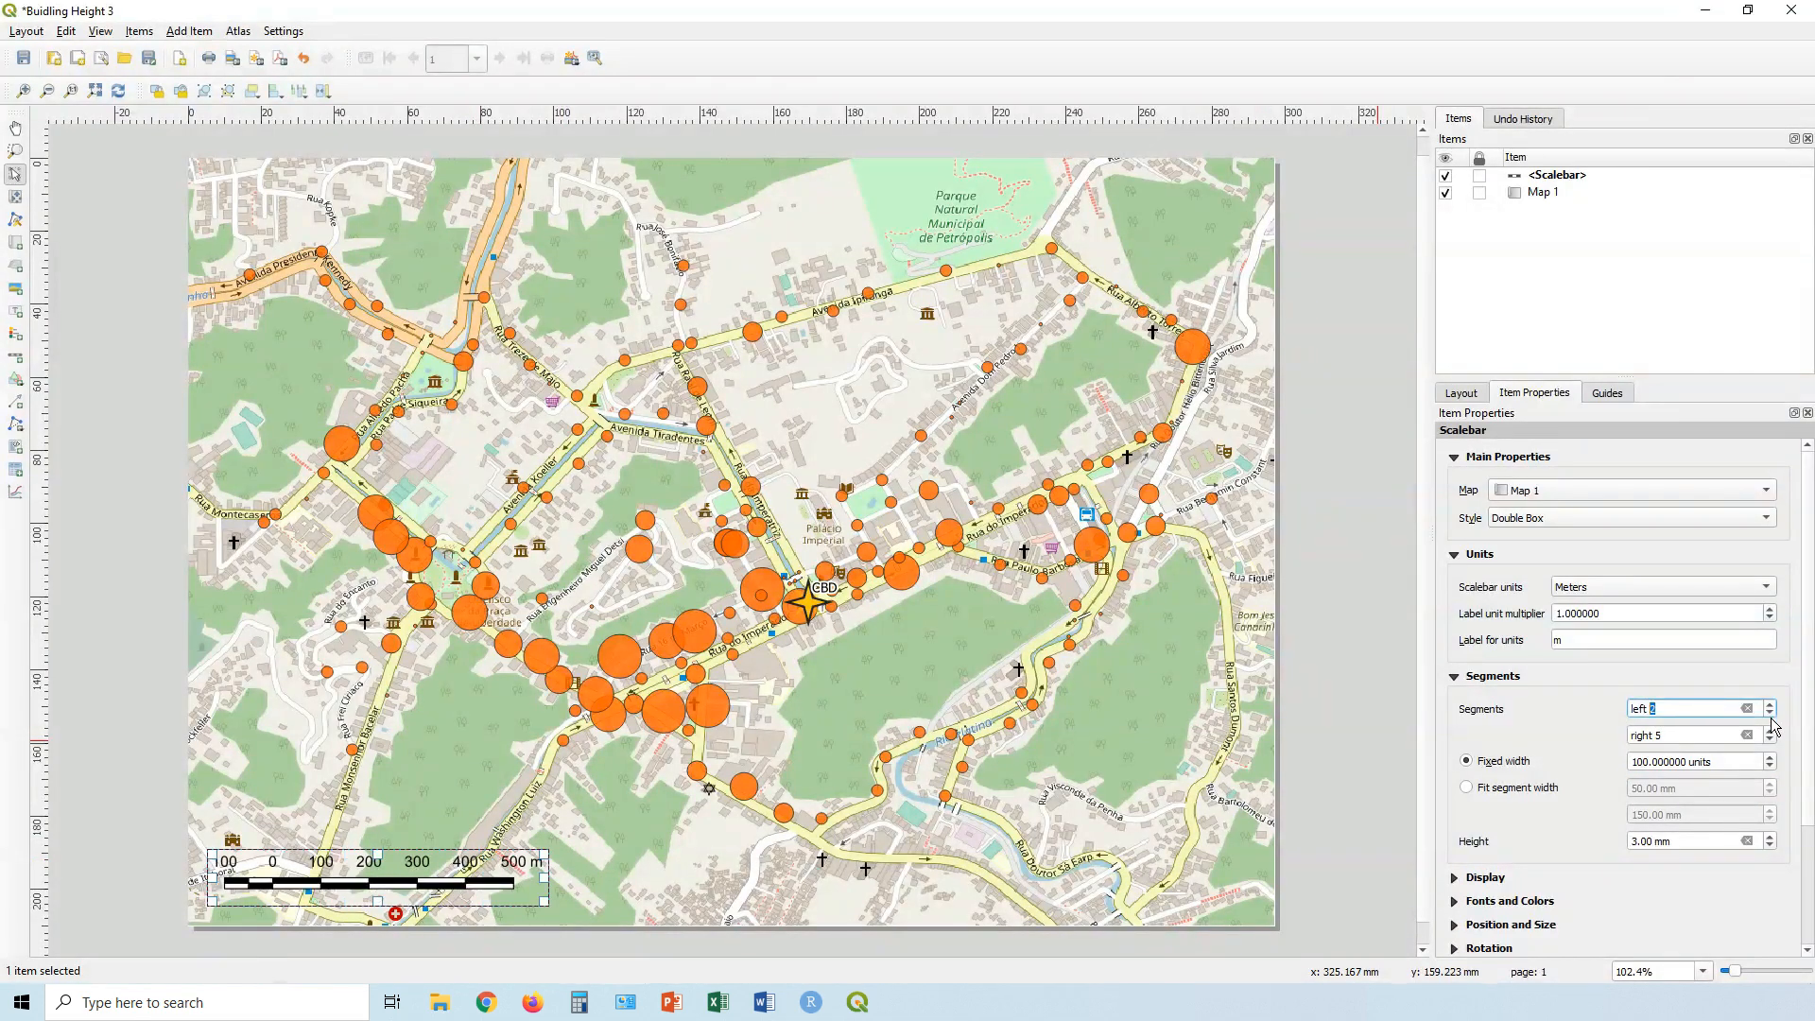
click(1770, 713)
click(1770, 713)
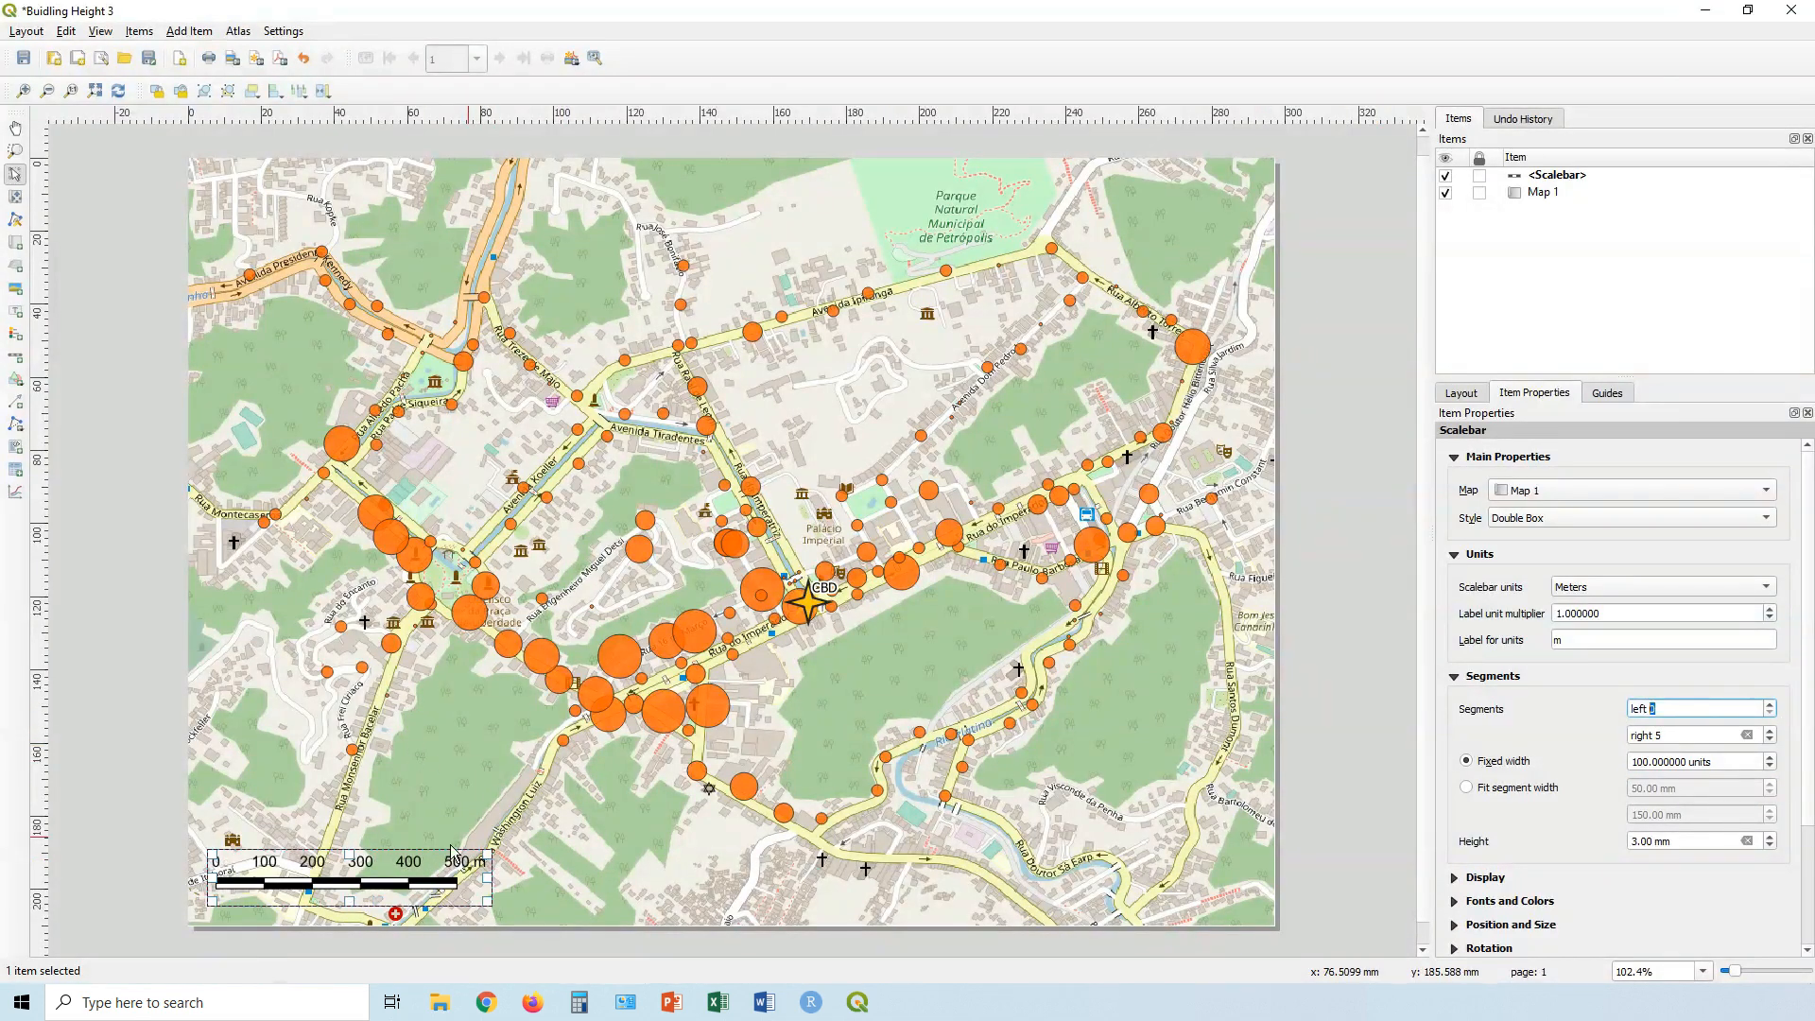
Move the scale bar closer to the page's lower-left corner and collapse its property groups.
mouse_move(390, 879)
mouse_down()
mouse_move(516, 865)
mouse_move(383, 908)
mouse_up()
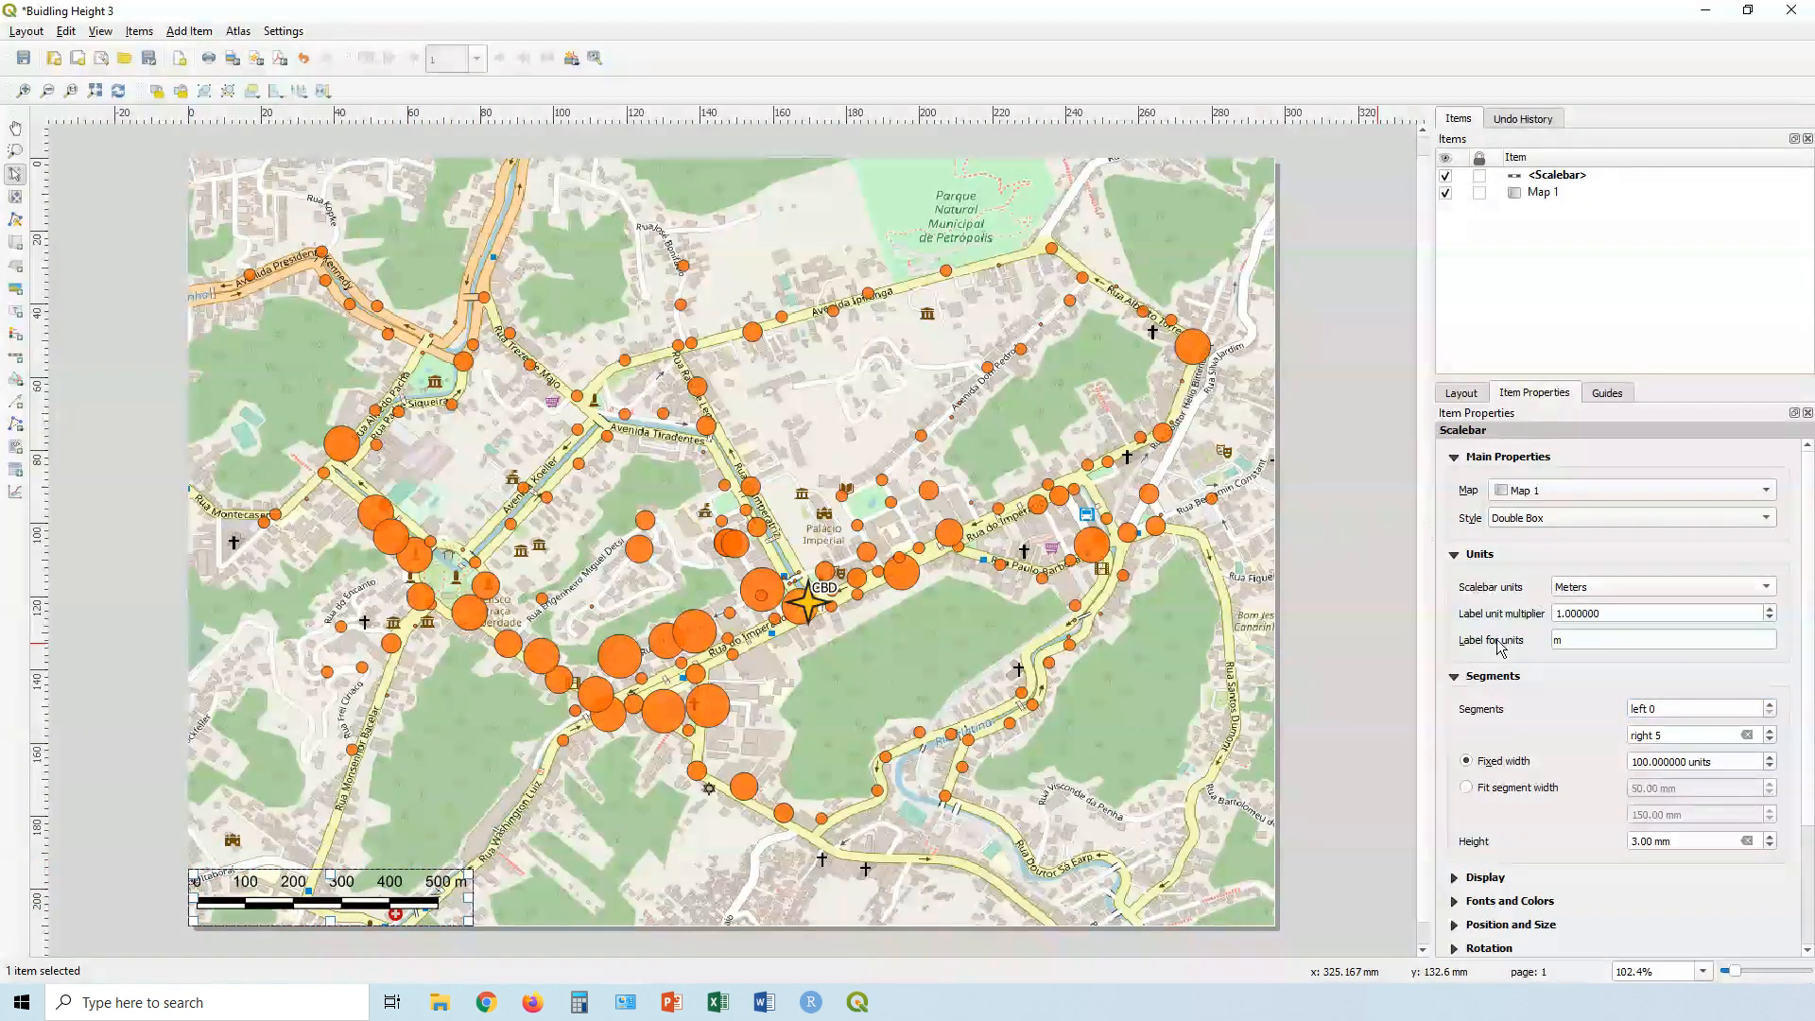
click(1456, 677)
click(1455, 555)
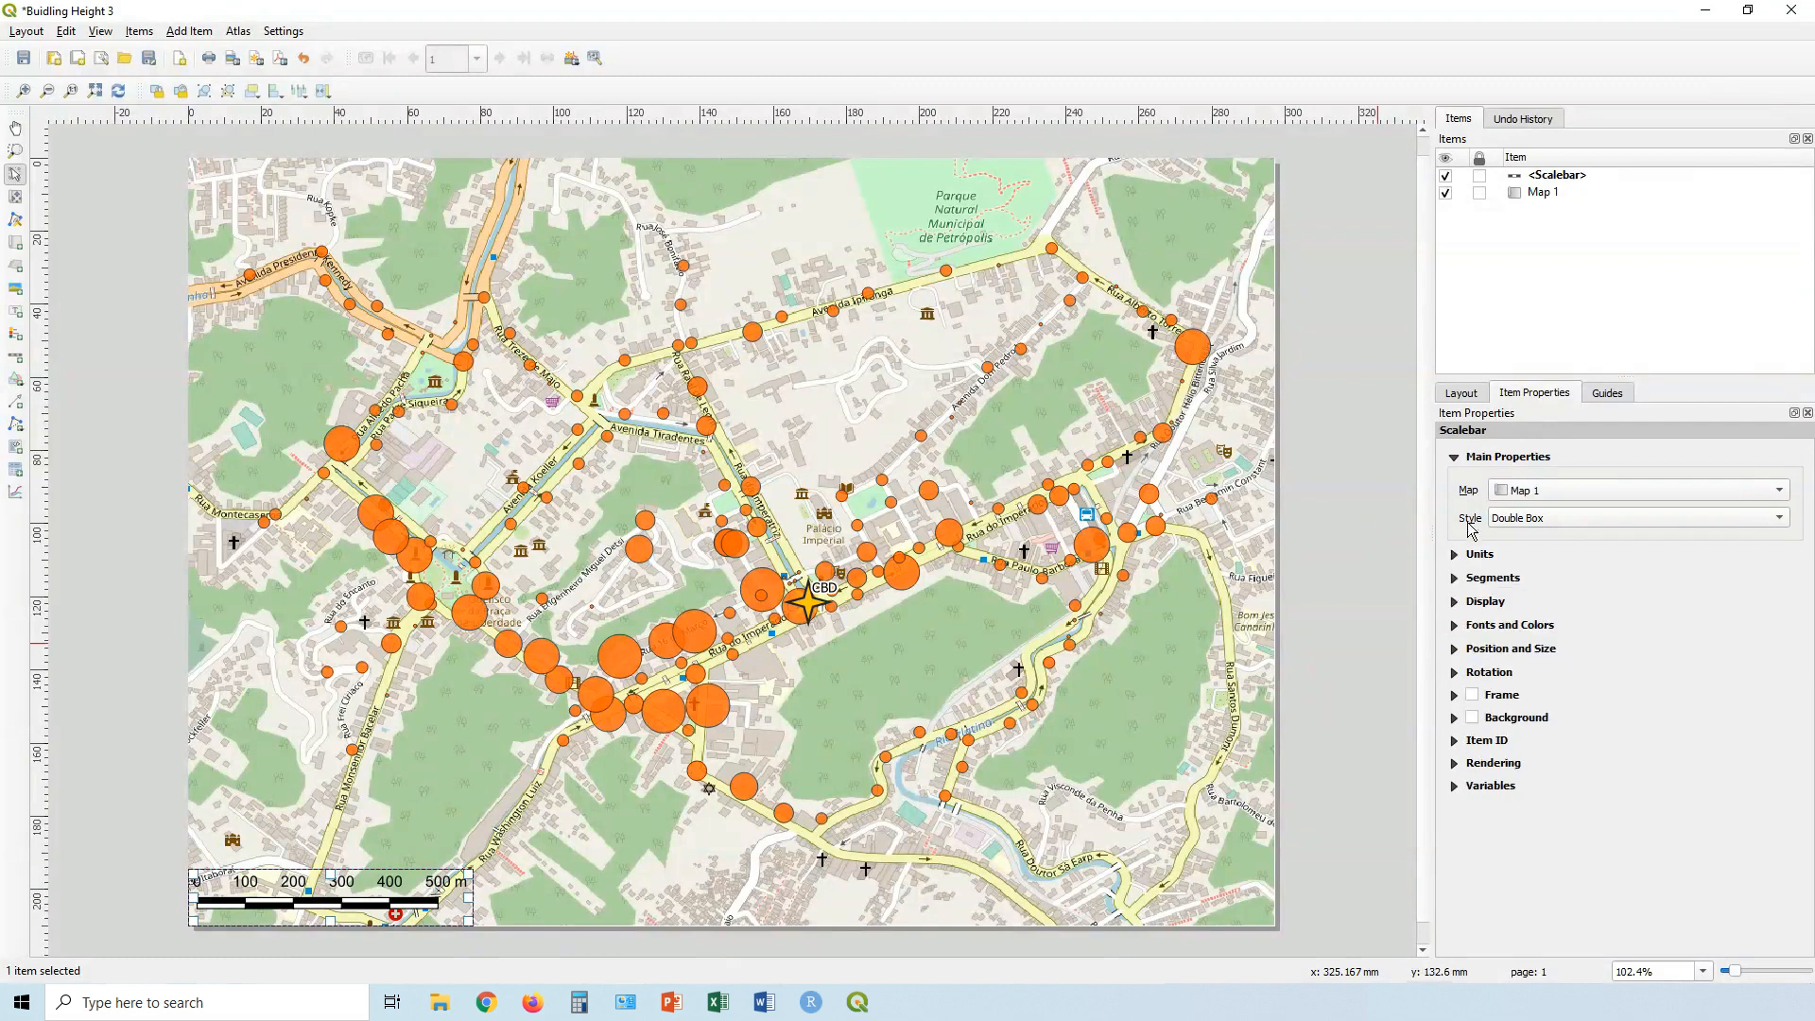
click(1456, 459)
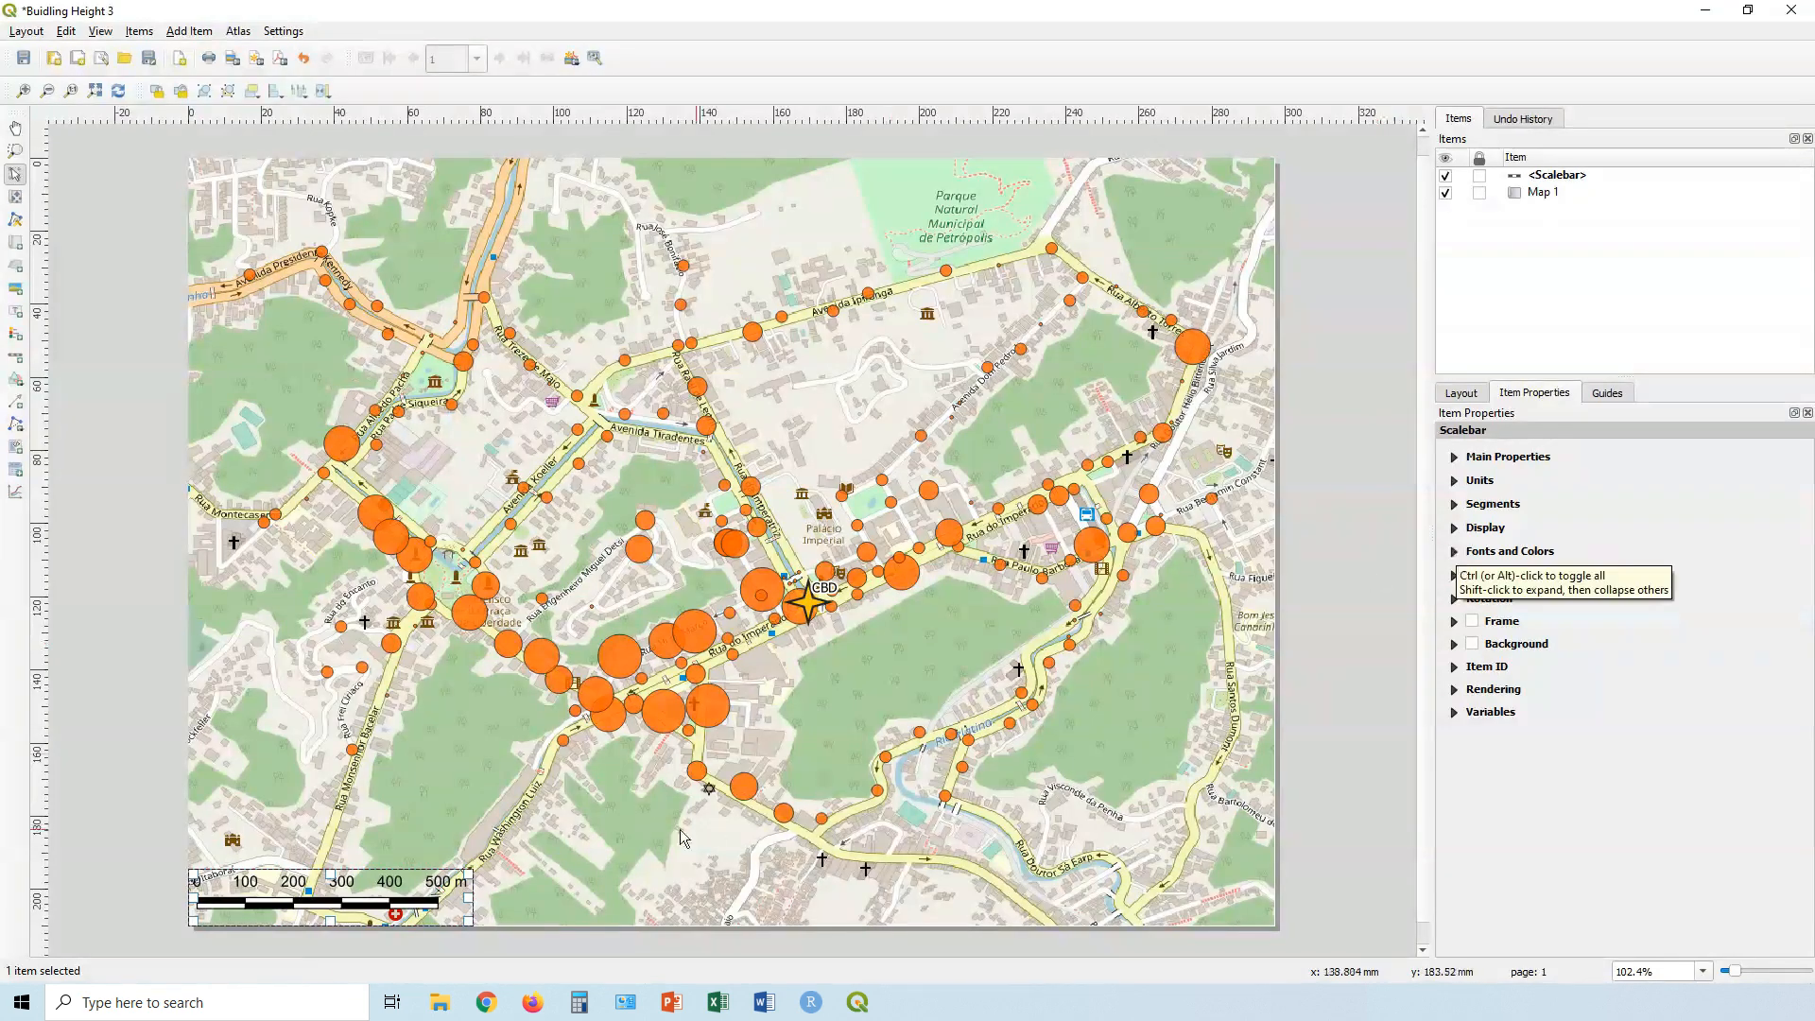
drag(335, 887, 352, 885)
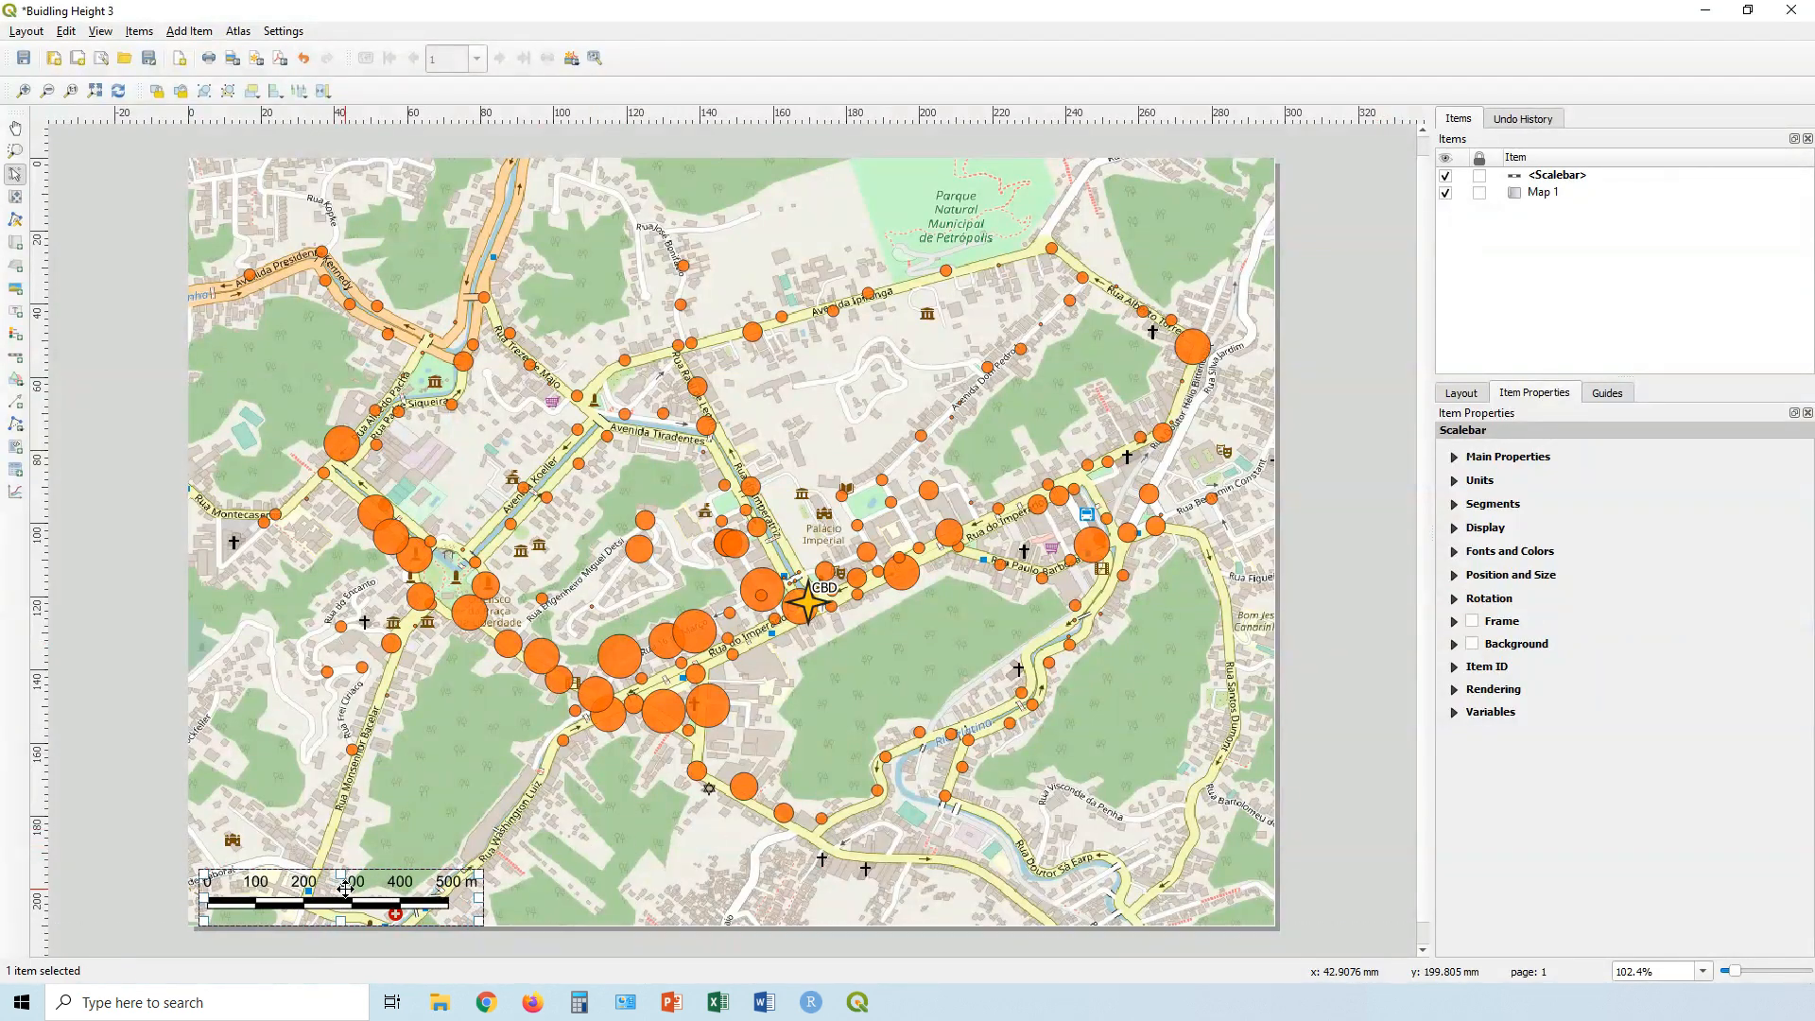
click(605, 843)
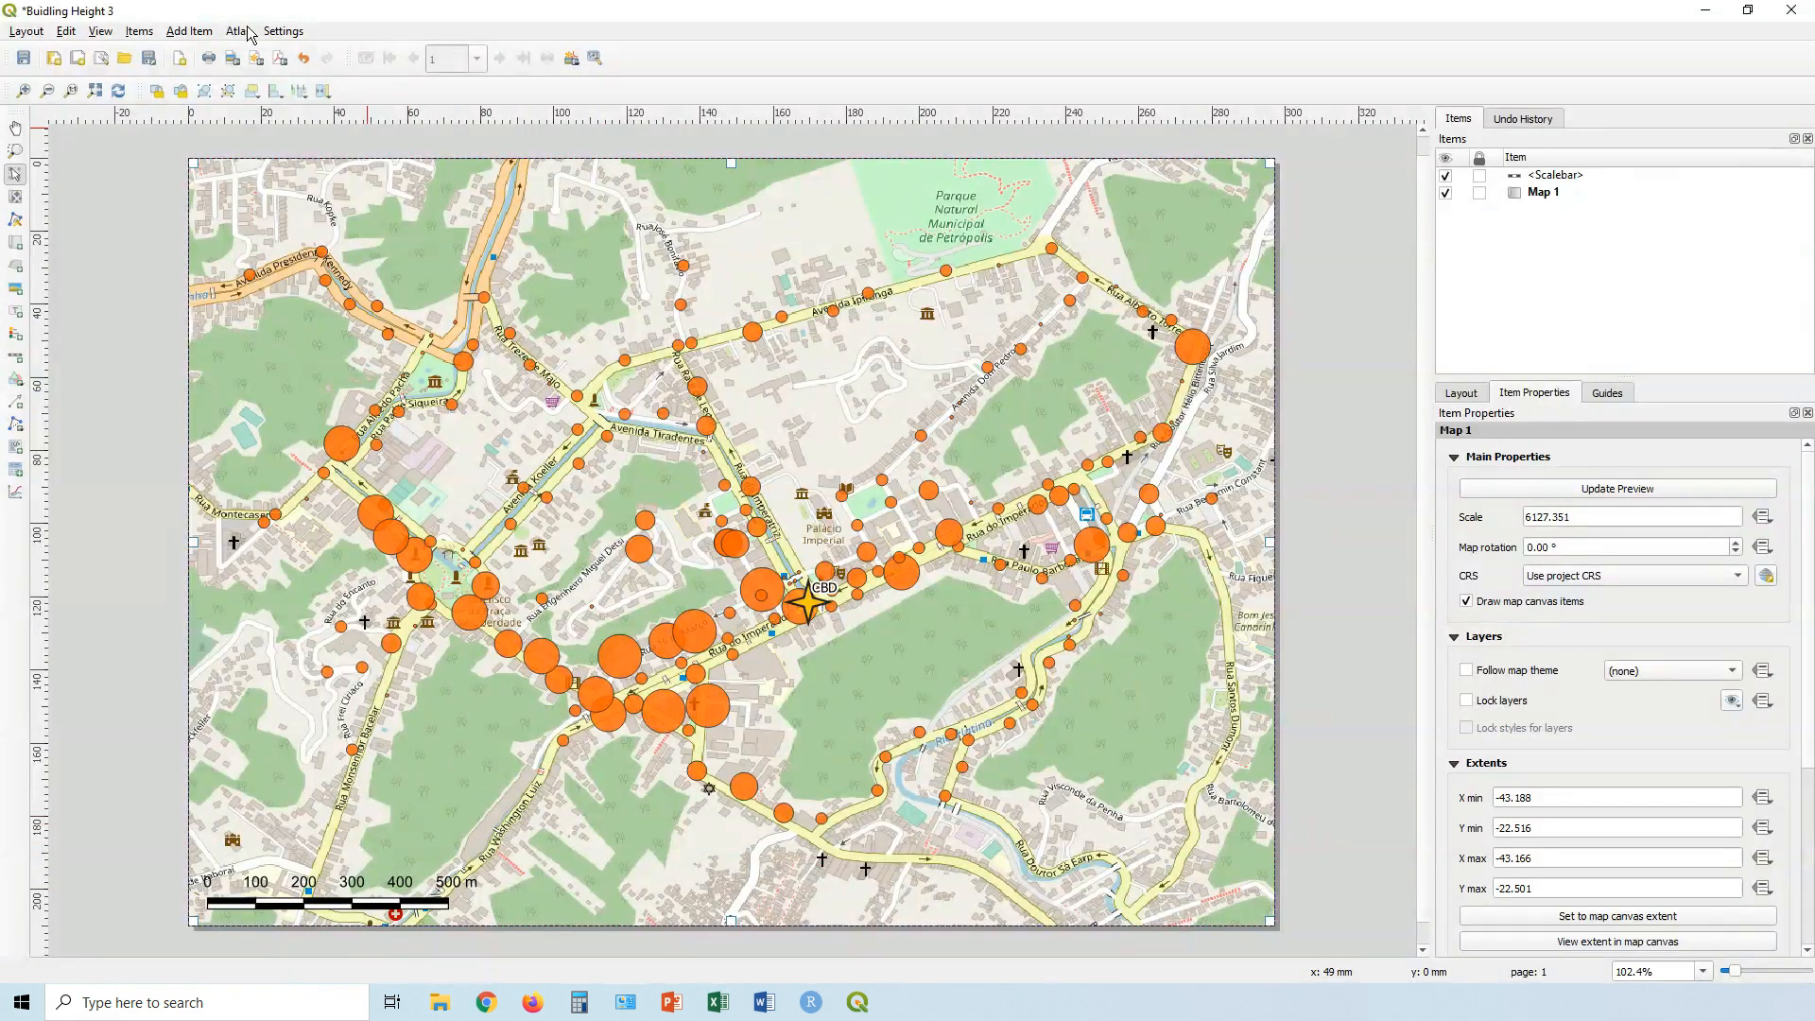
Add a legend to the layout and position it along the page's lower-right edge.
click(190, 33)
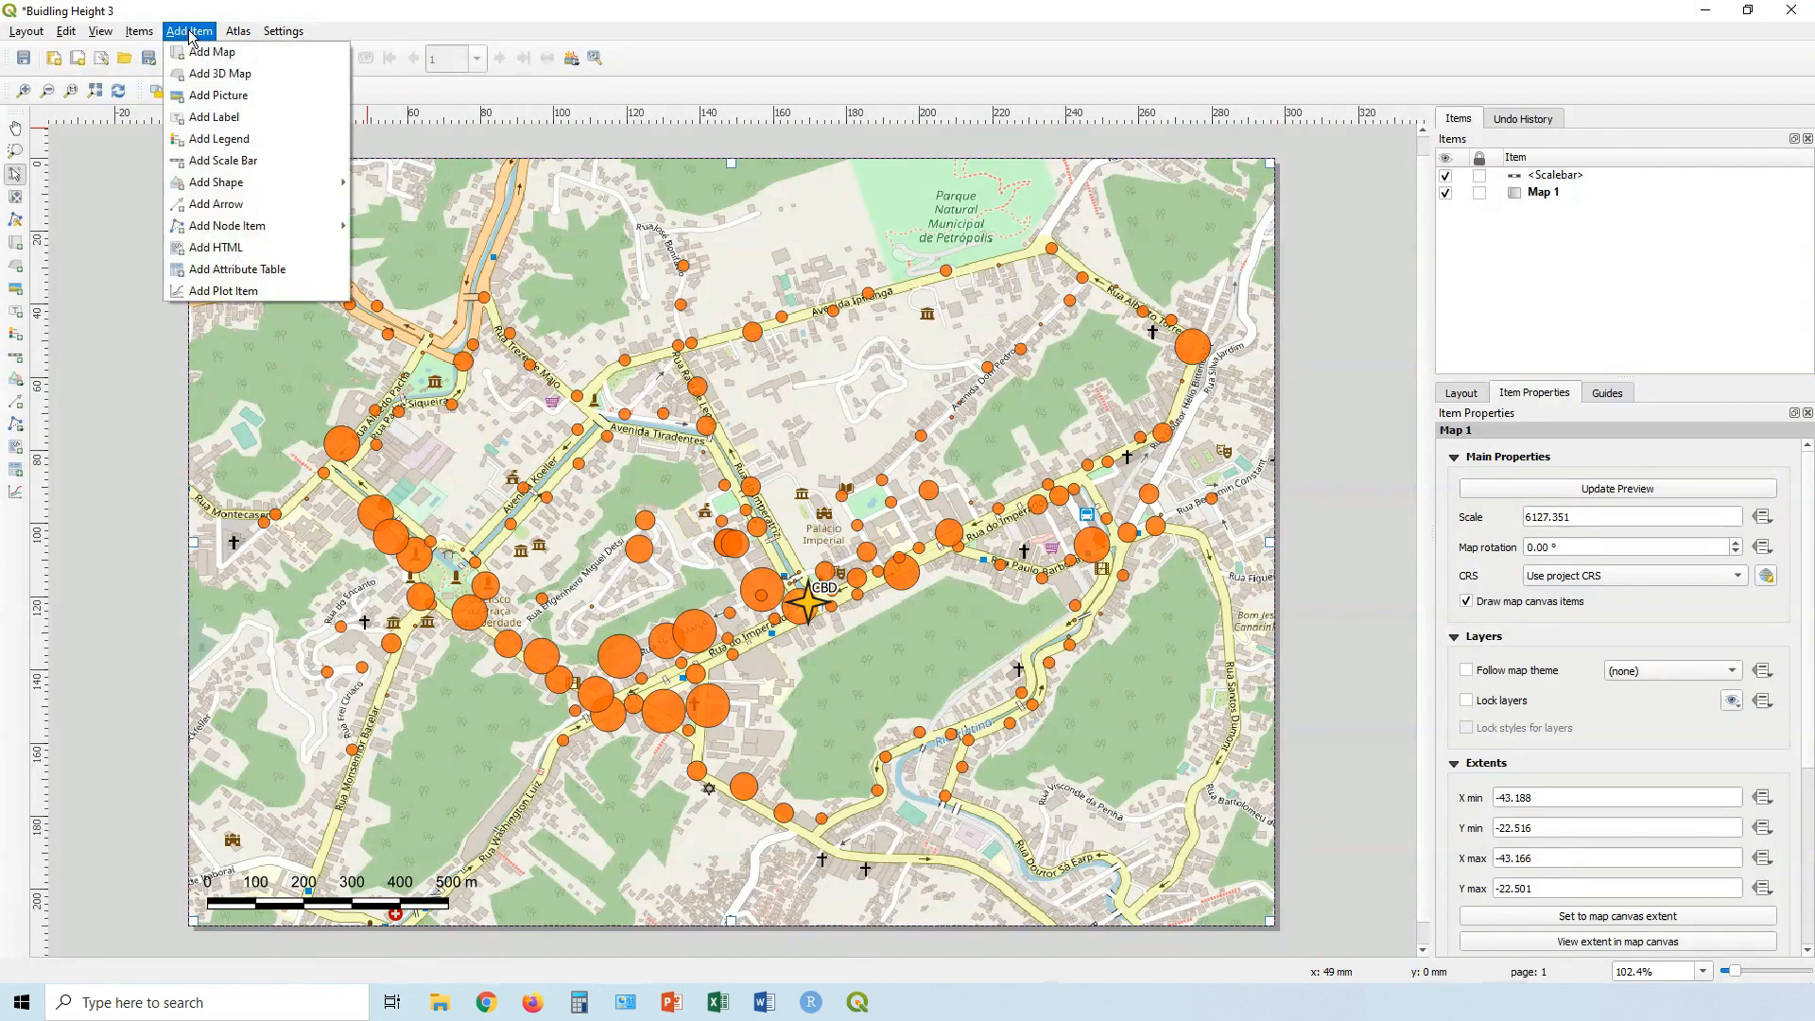
click(208, 141)
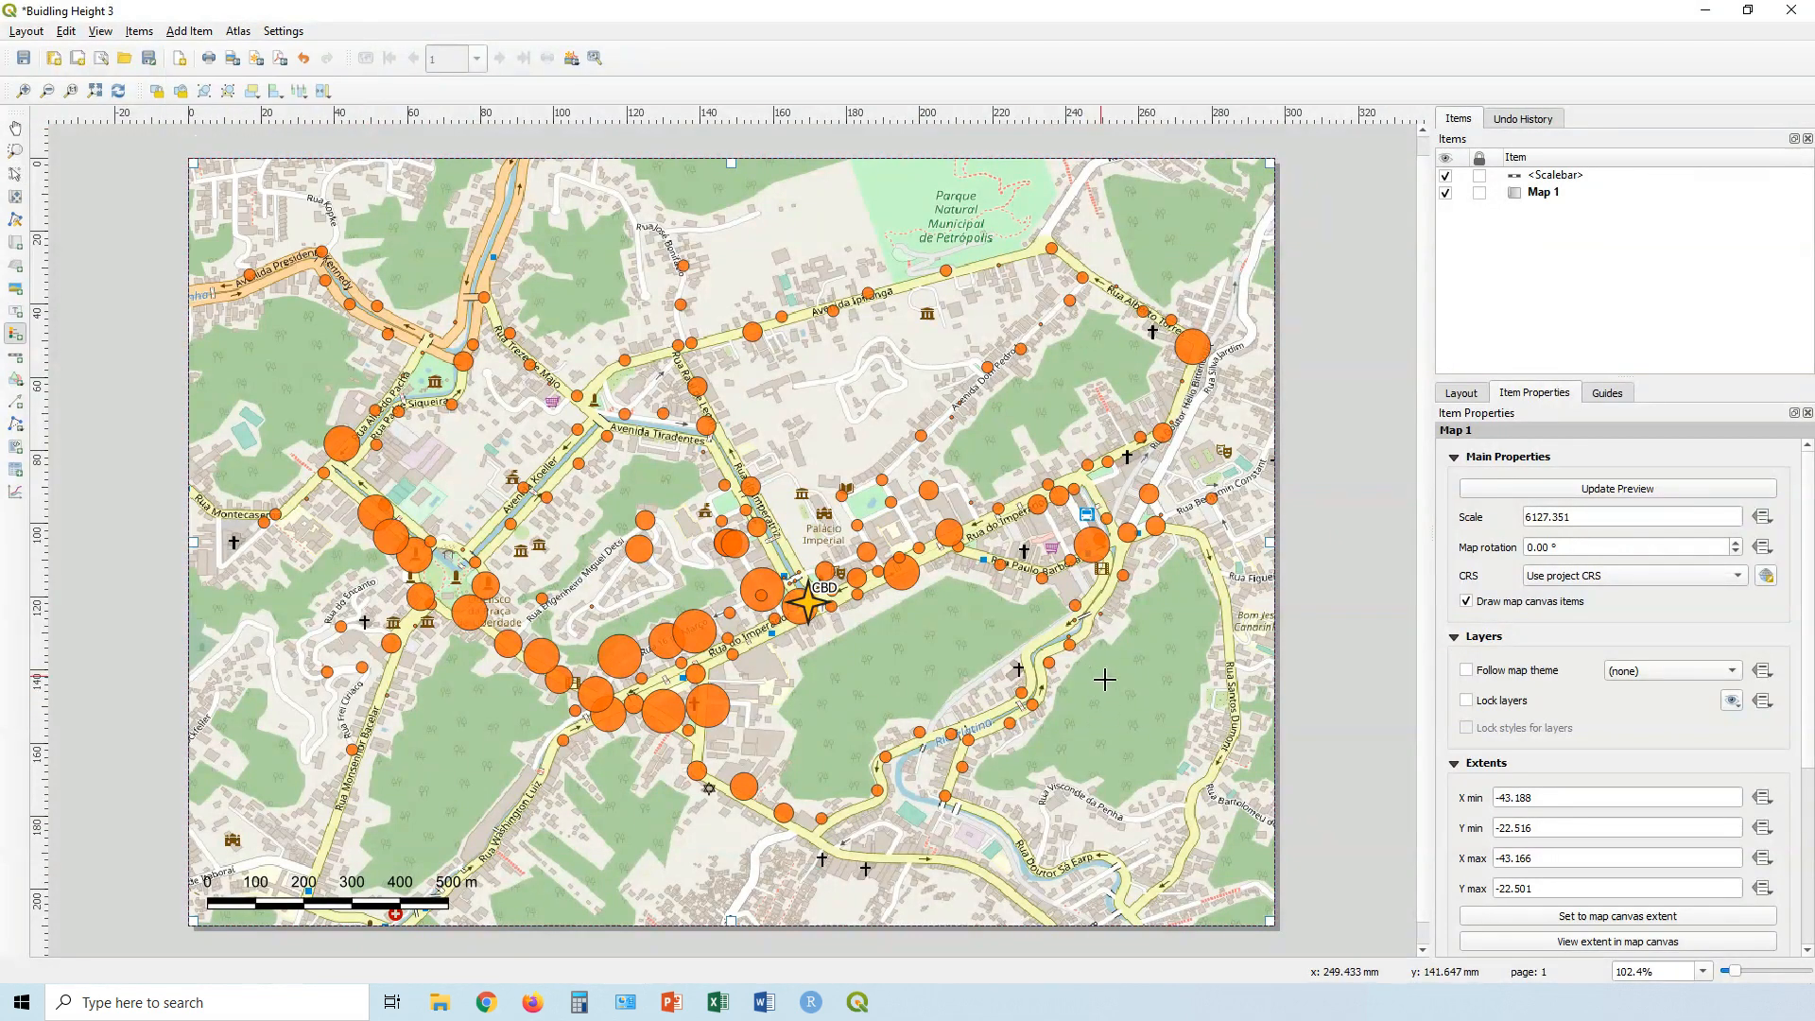
drag(1102, 673, 1252, 894)
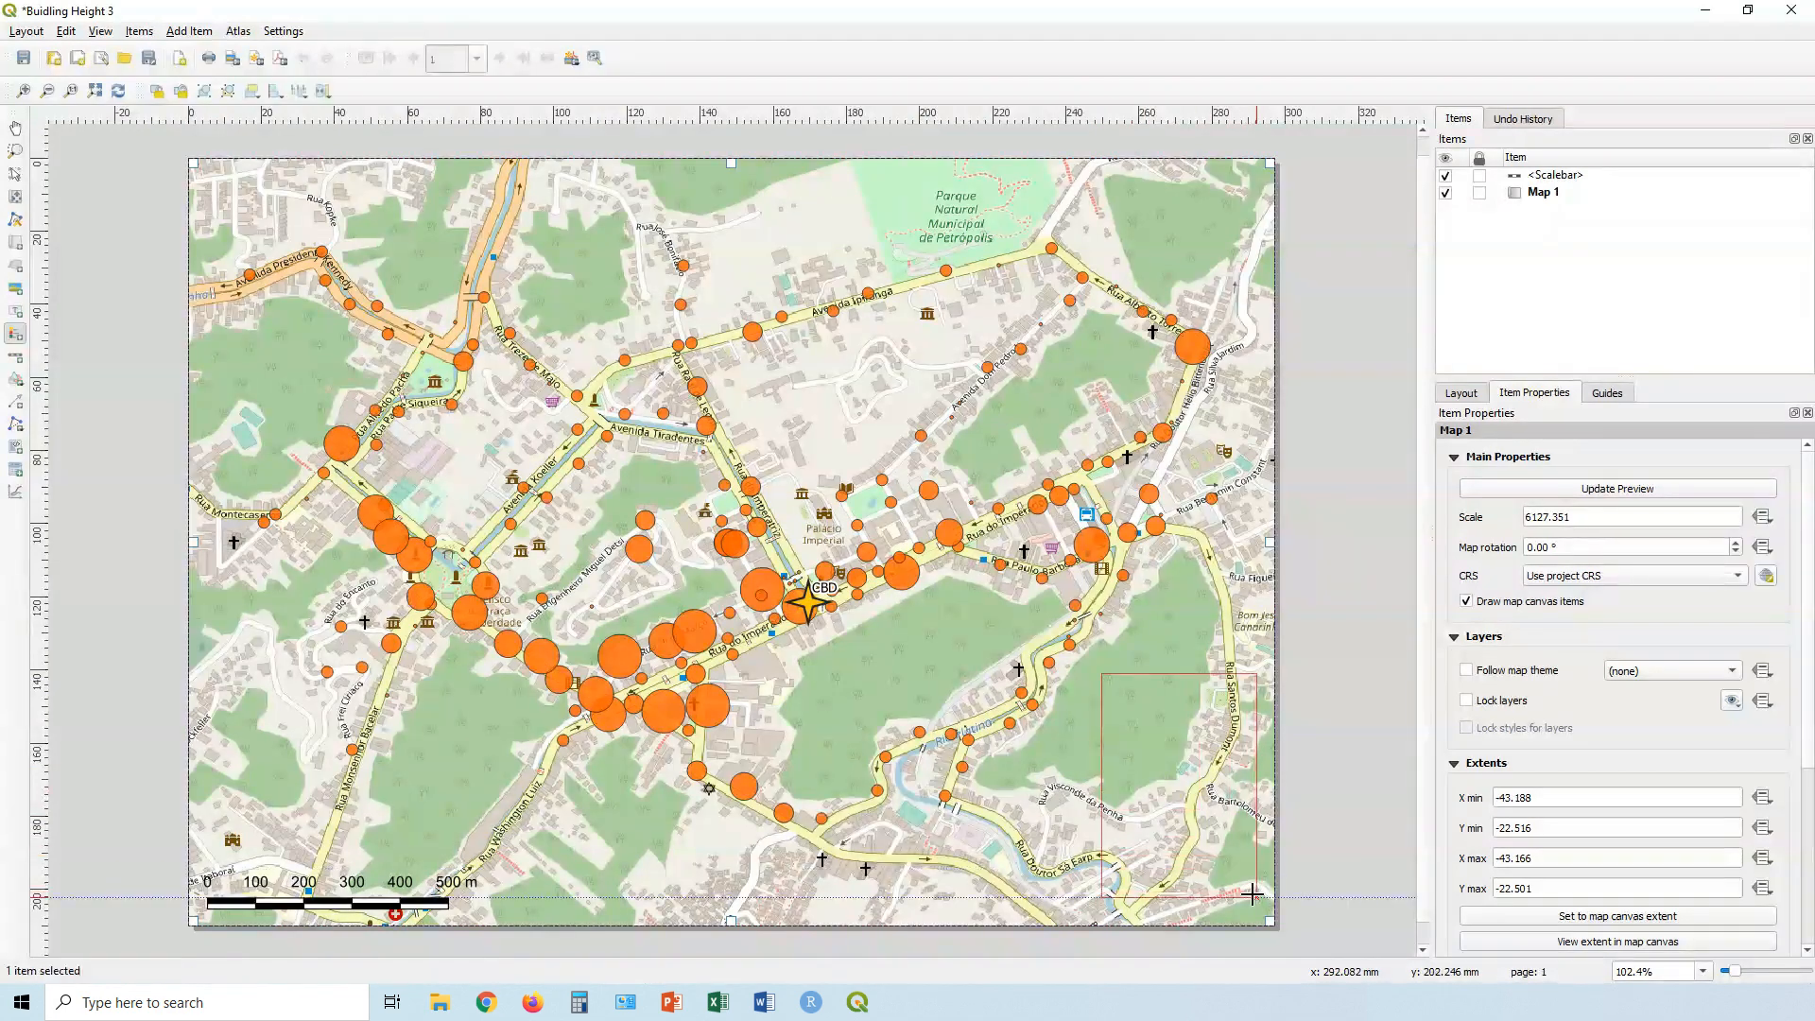
drag(1201, 742, 1170, 629)
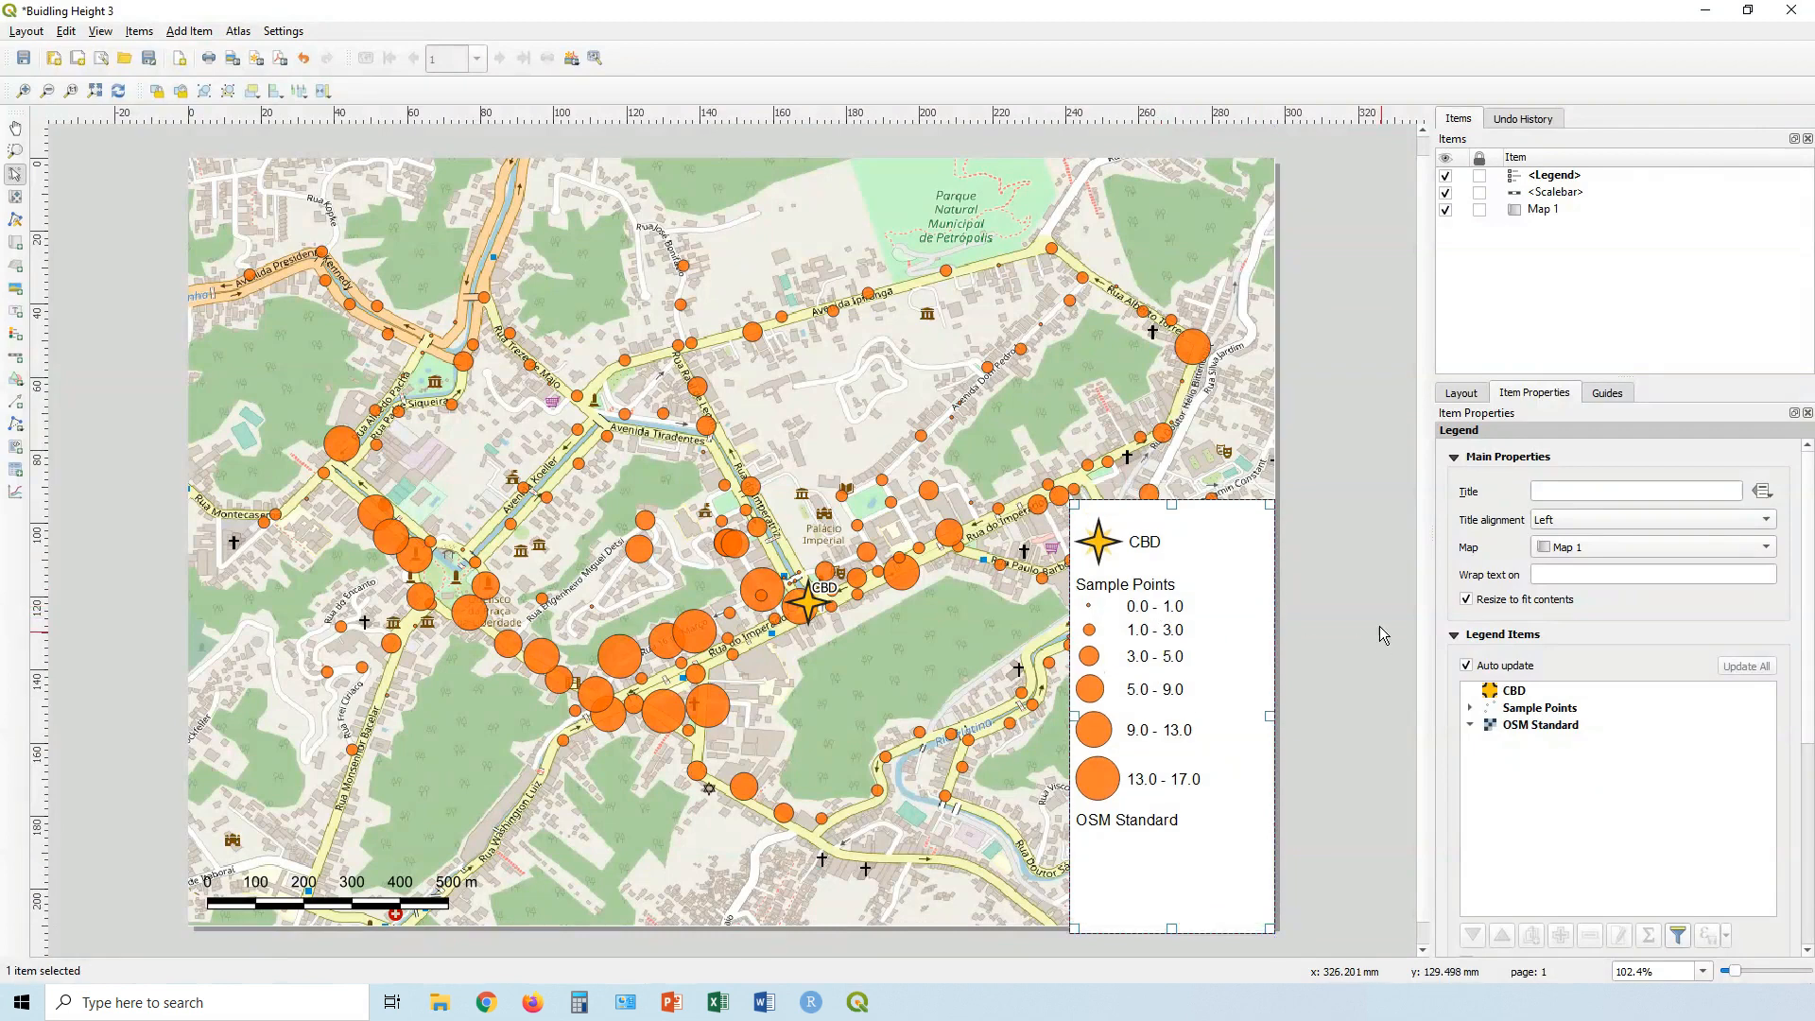
Turn off the legend's auto update and remove the OSM Standard entry from its items.
right_click(1233, 558)
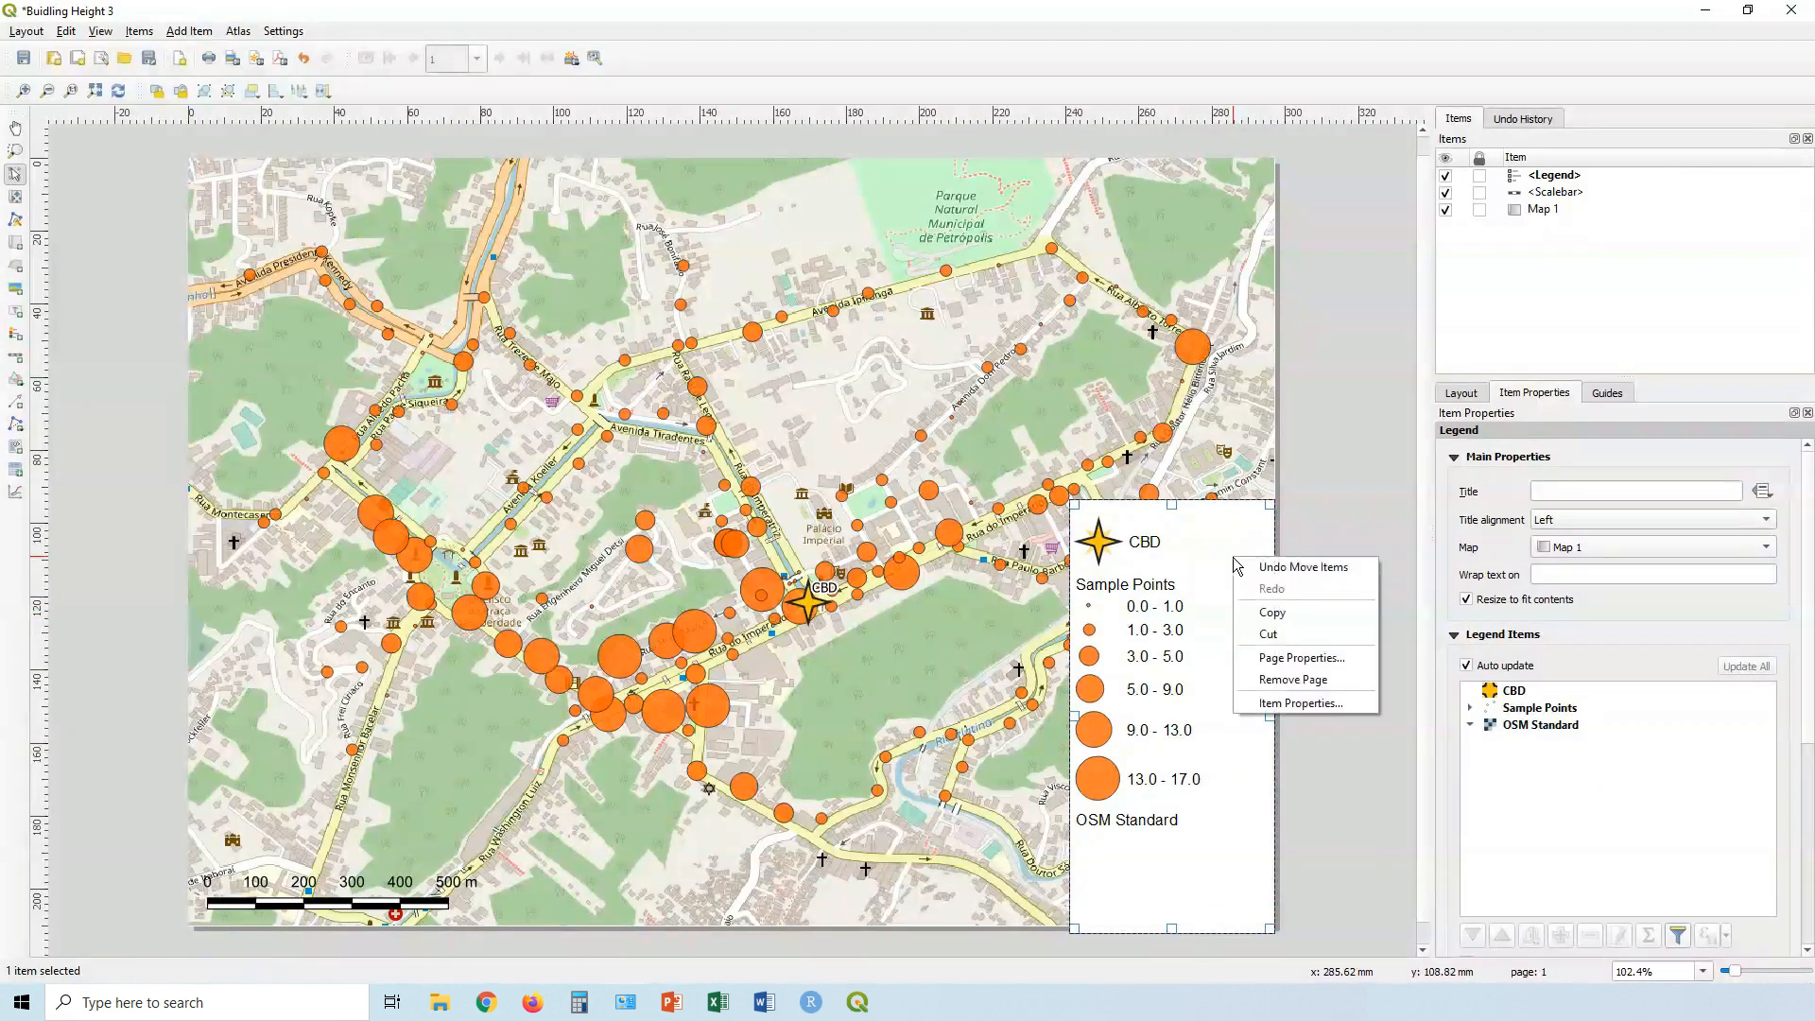
click(1291, 699)
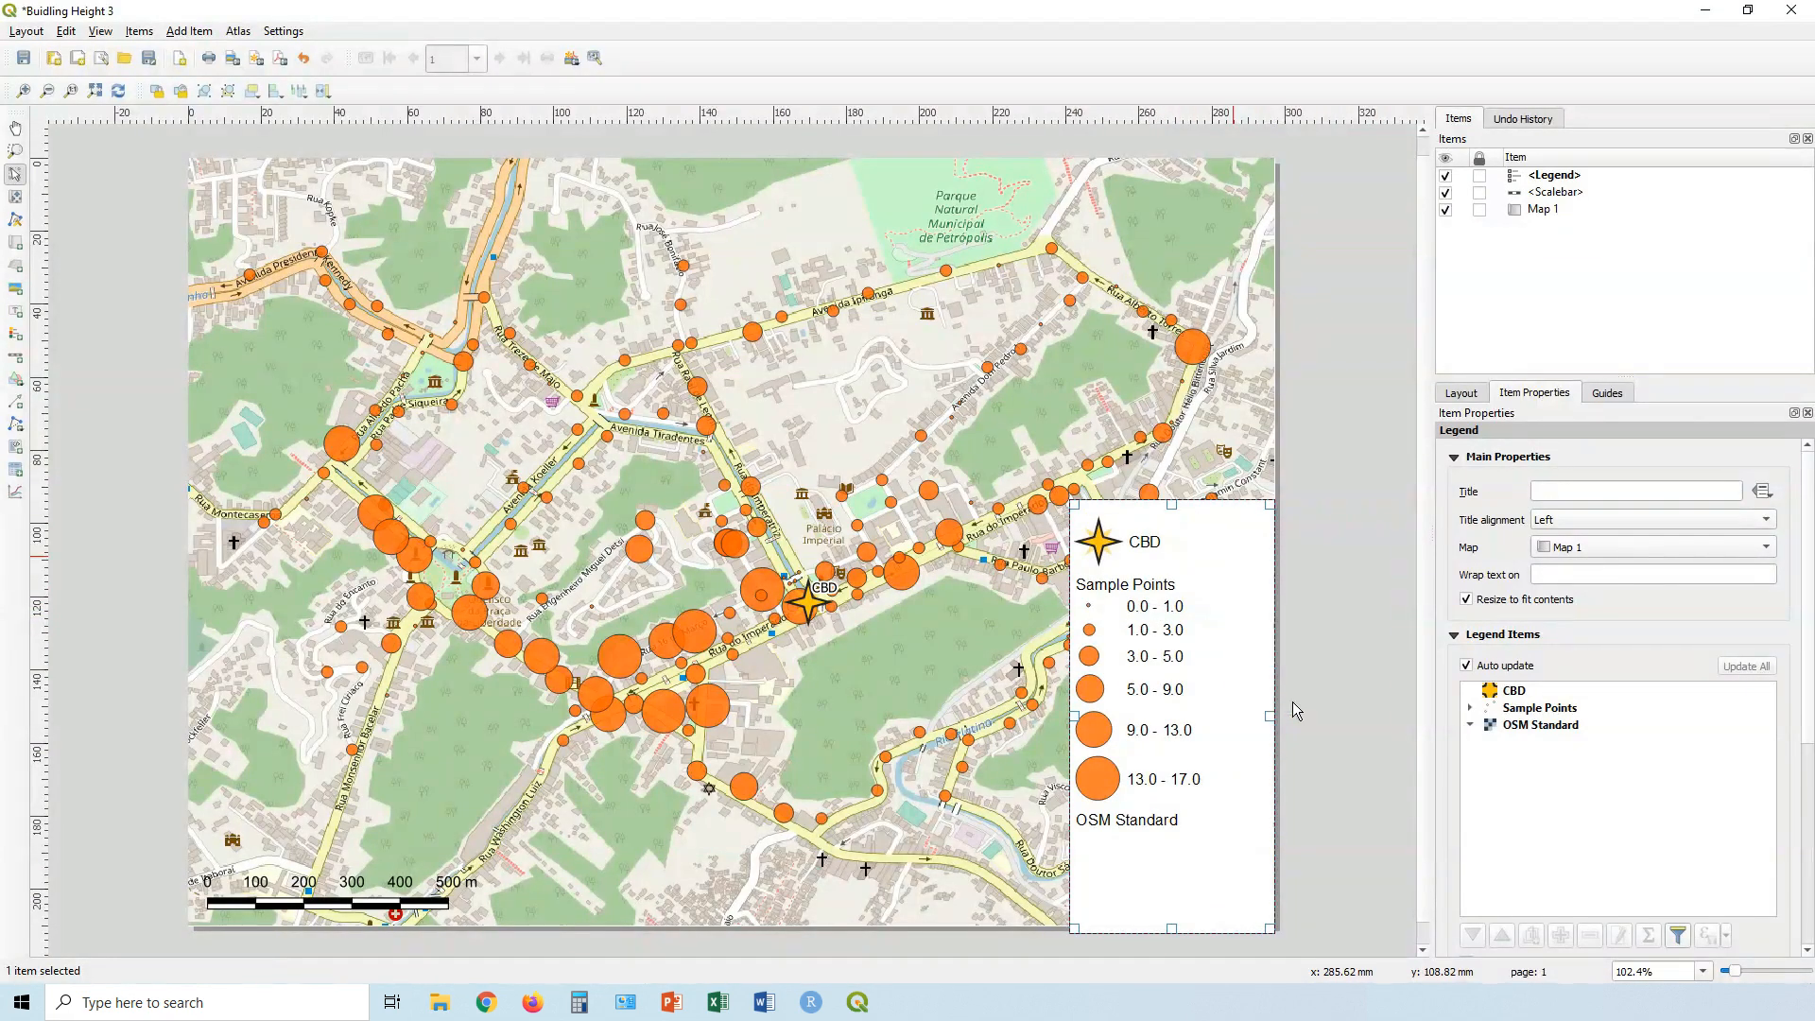
click(1468, 666)
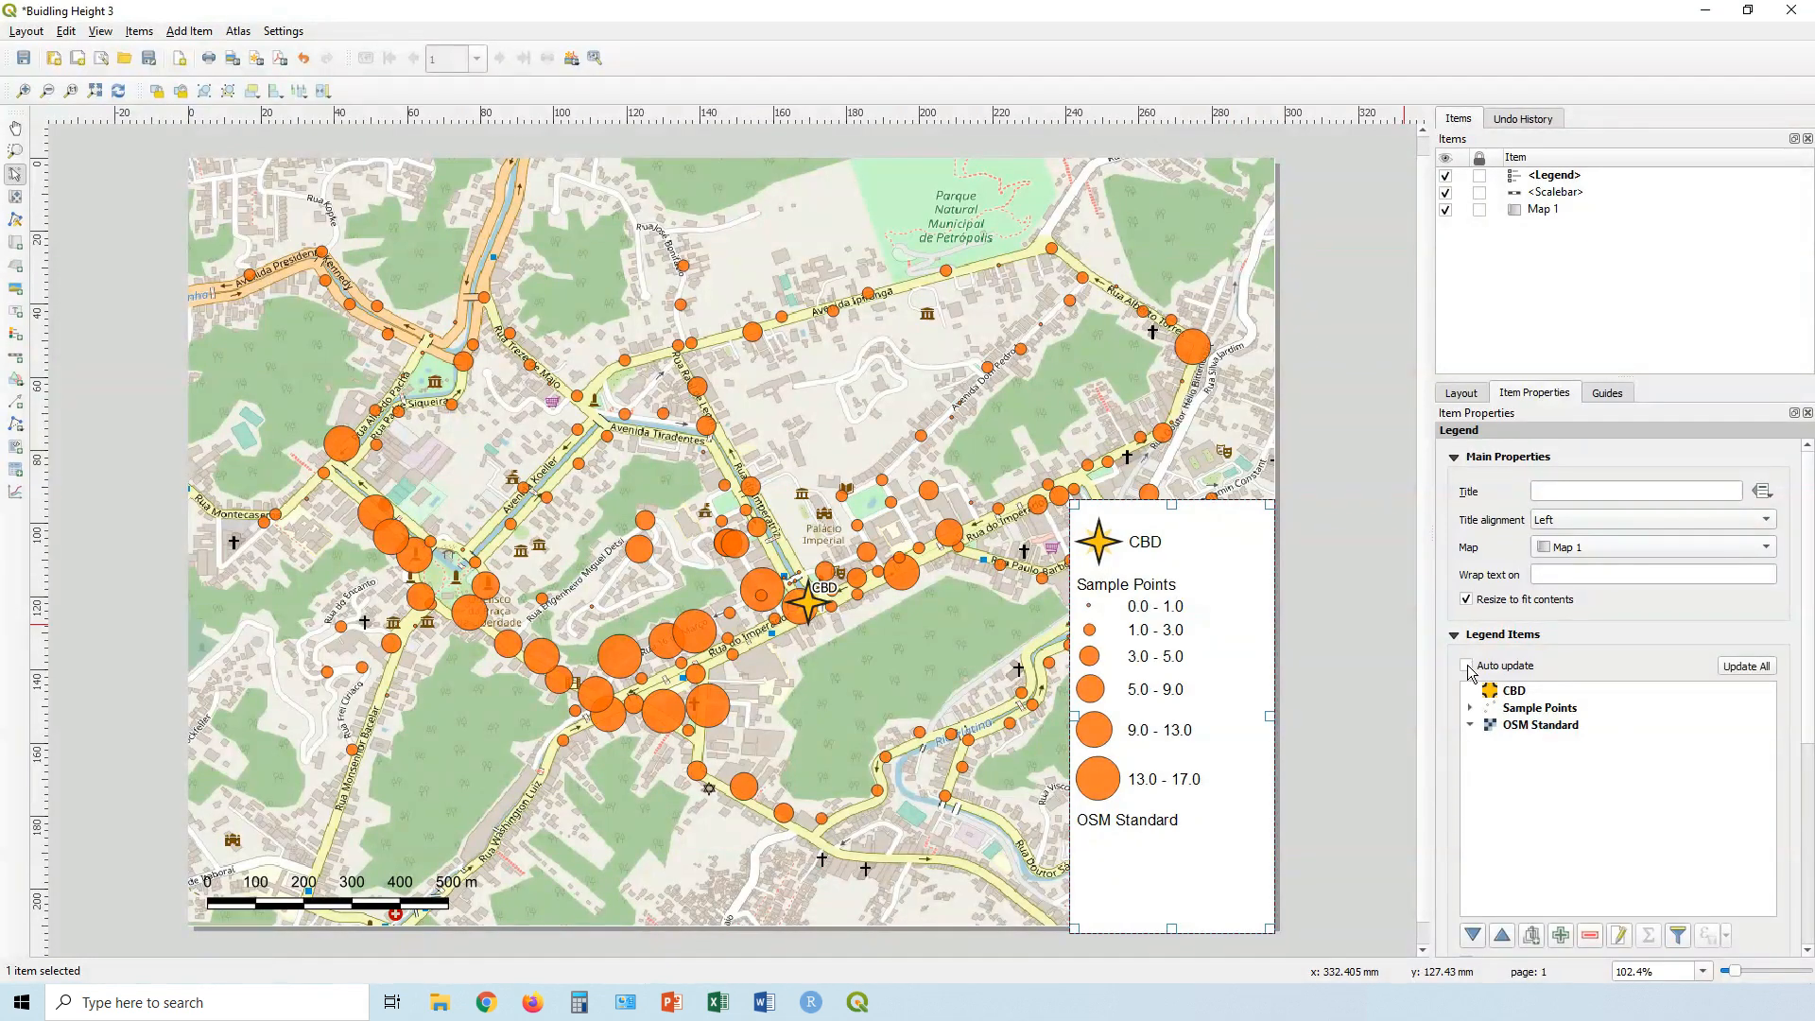
click(1525, 726)
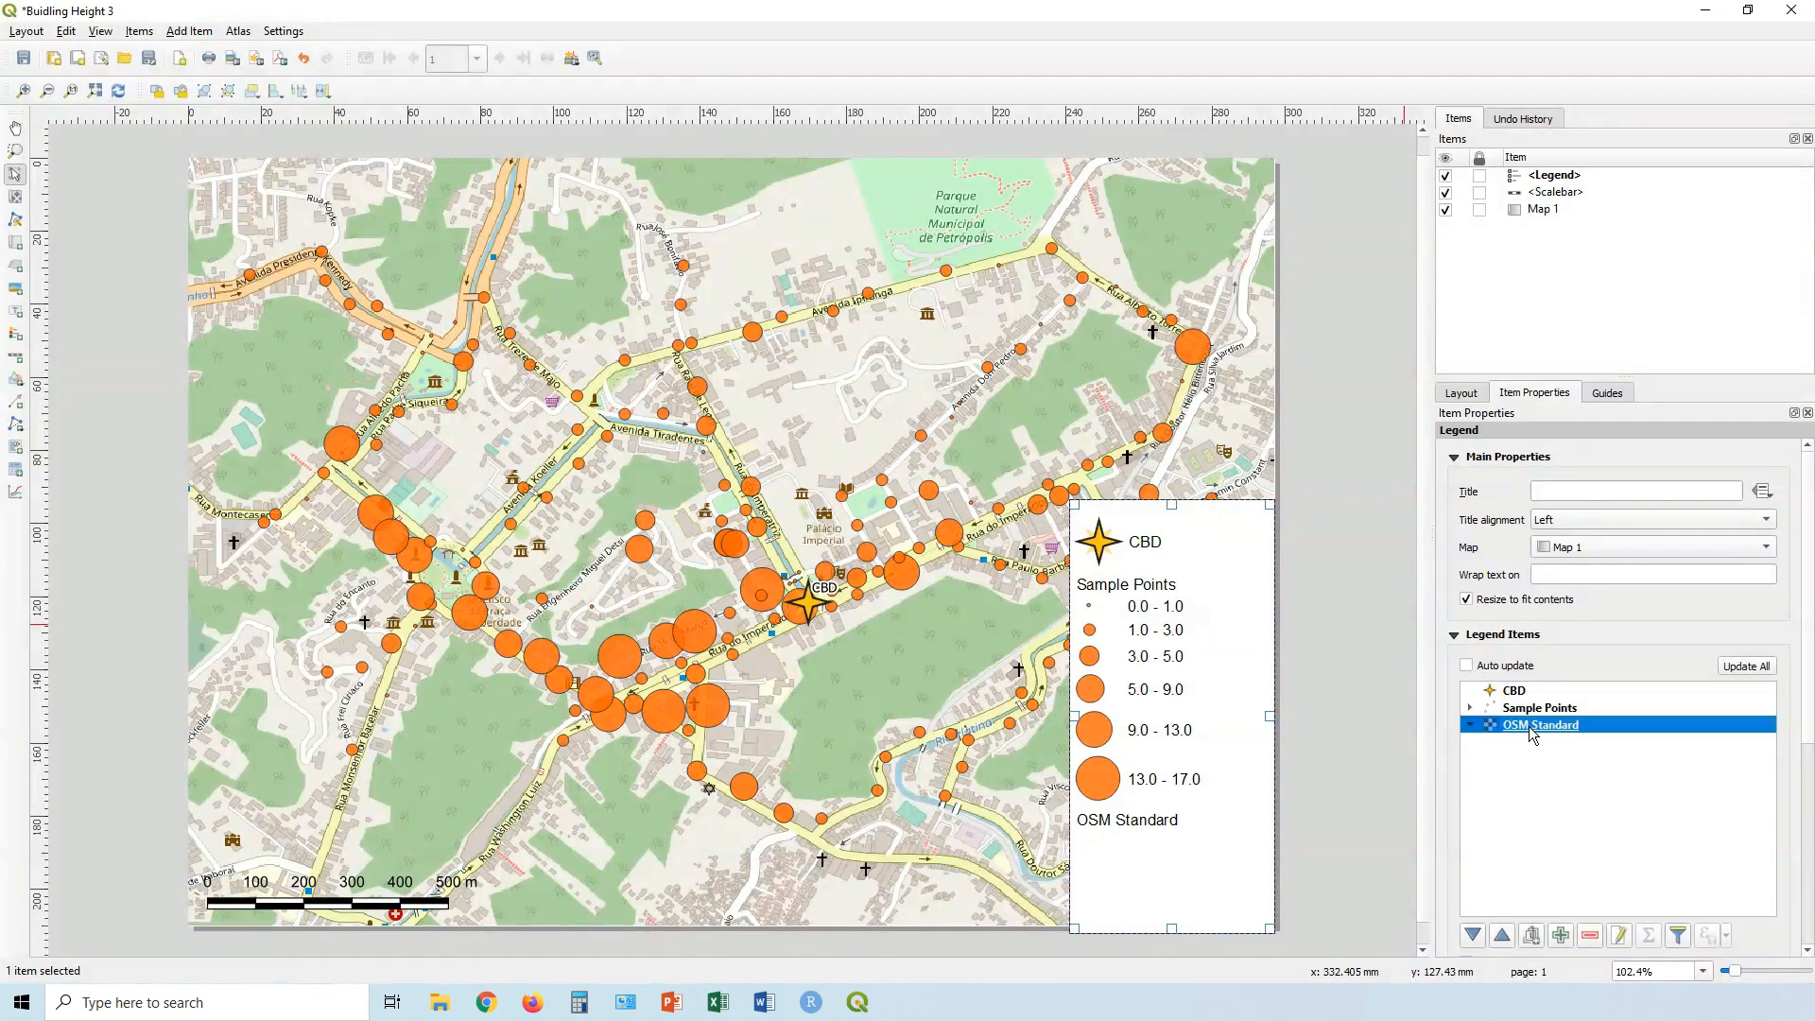
click(1591, 936)
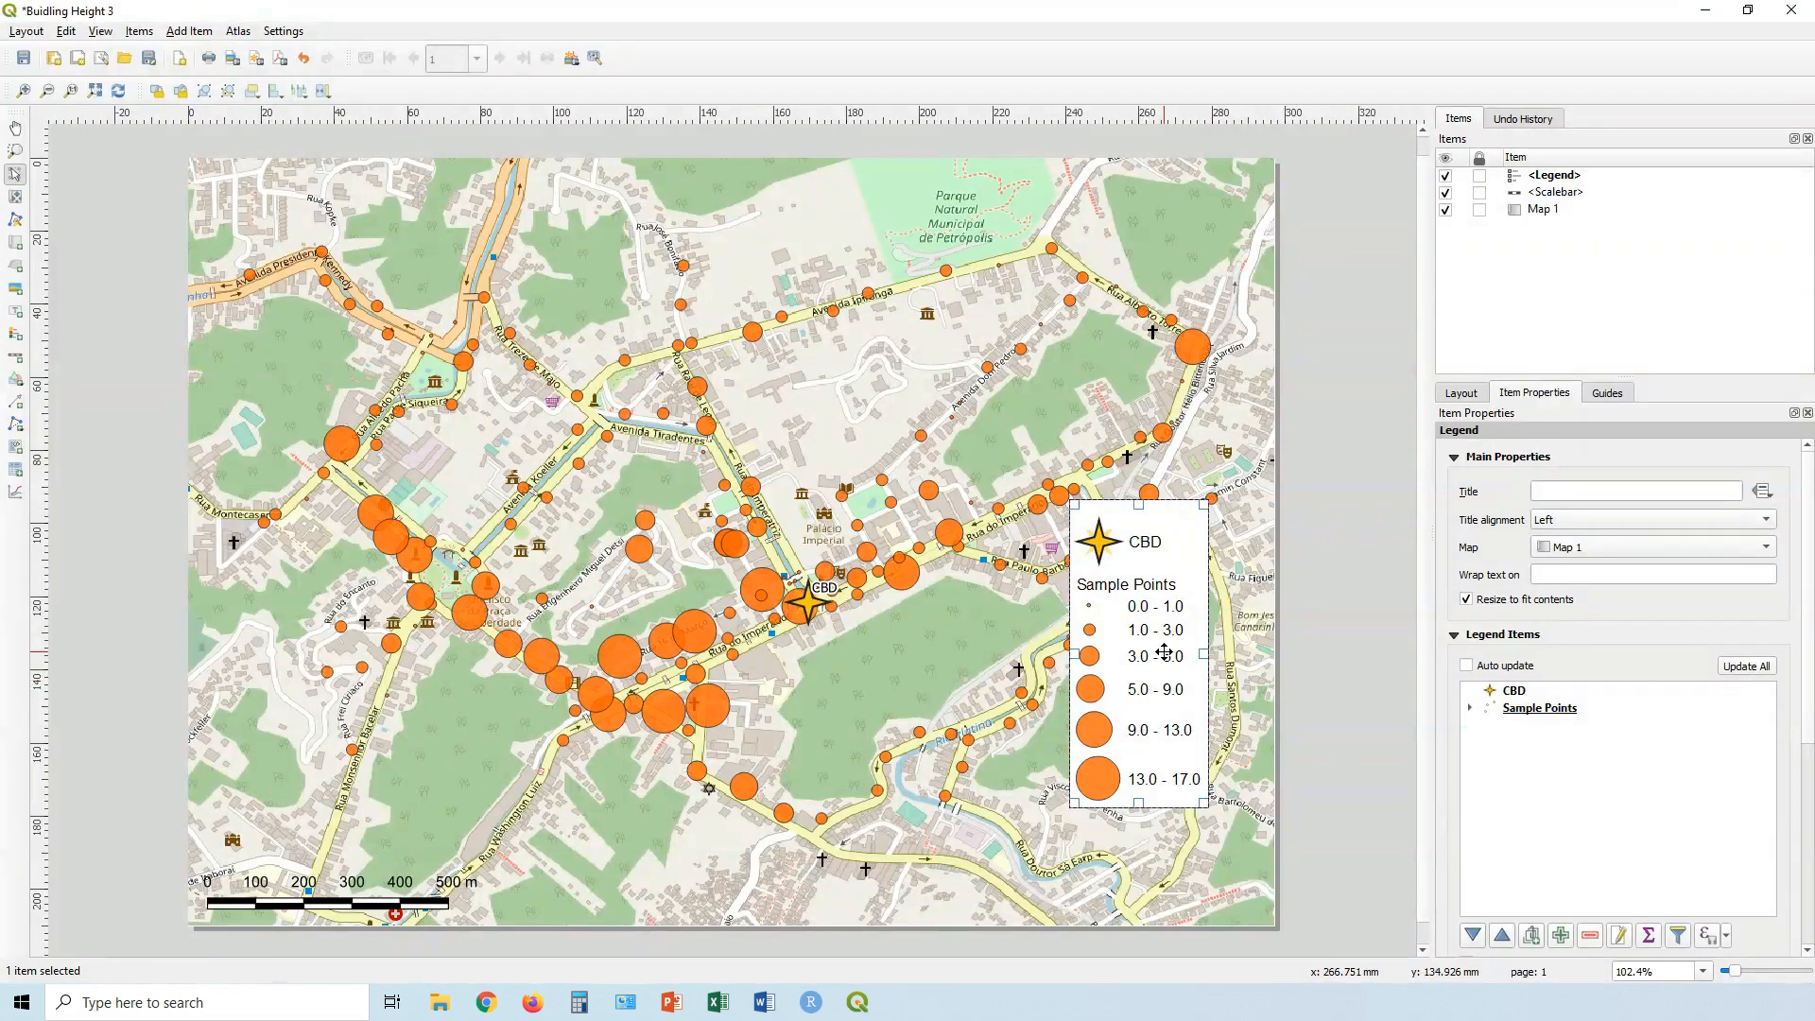
Fit the legend into the page's lower-right corner and give it the title "Legend".
drag(1164, 652, 1195, 752)
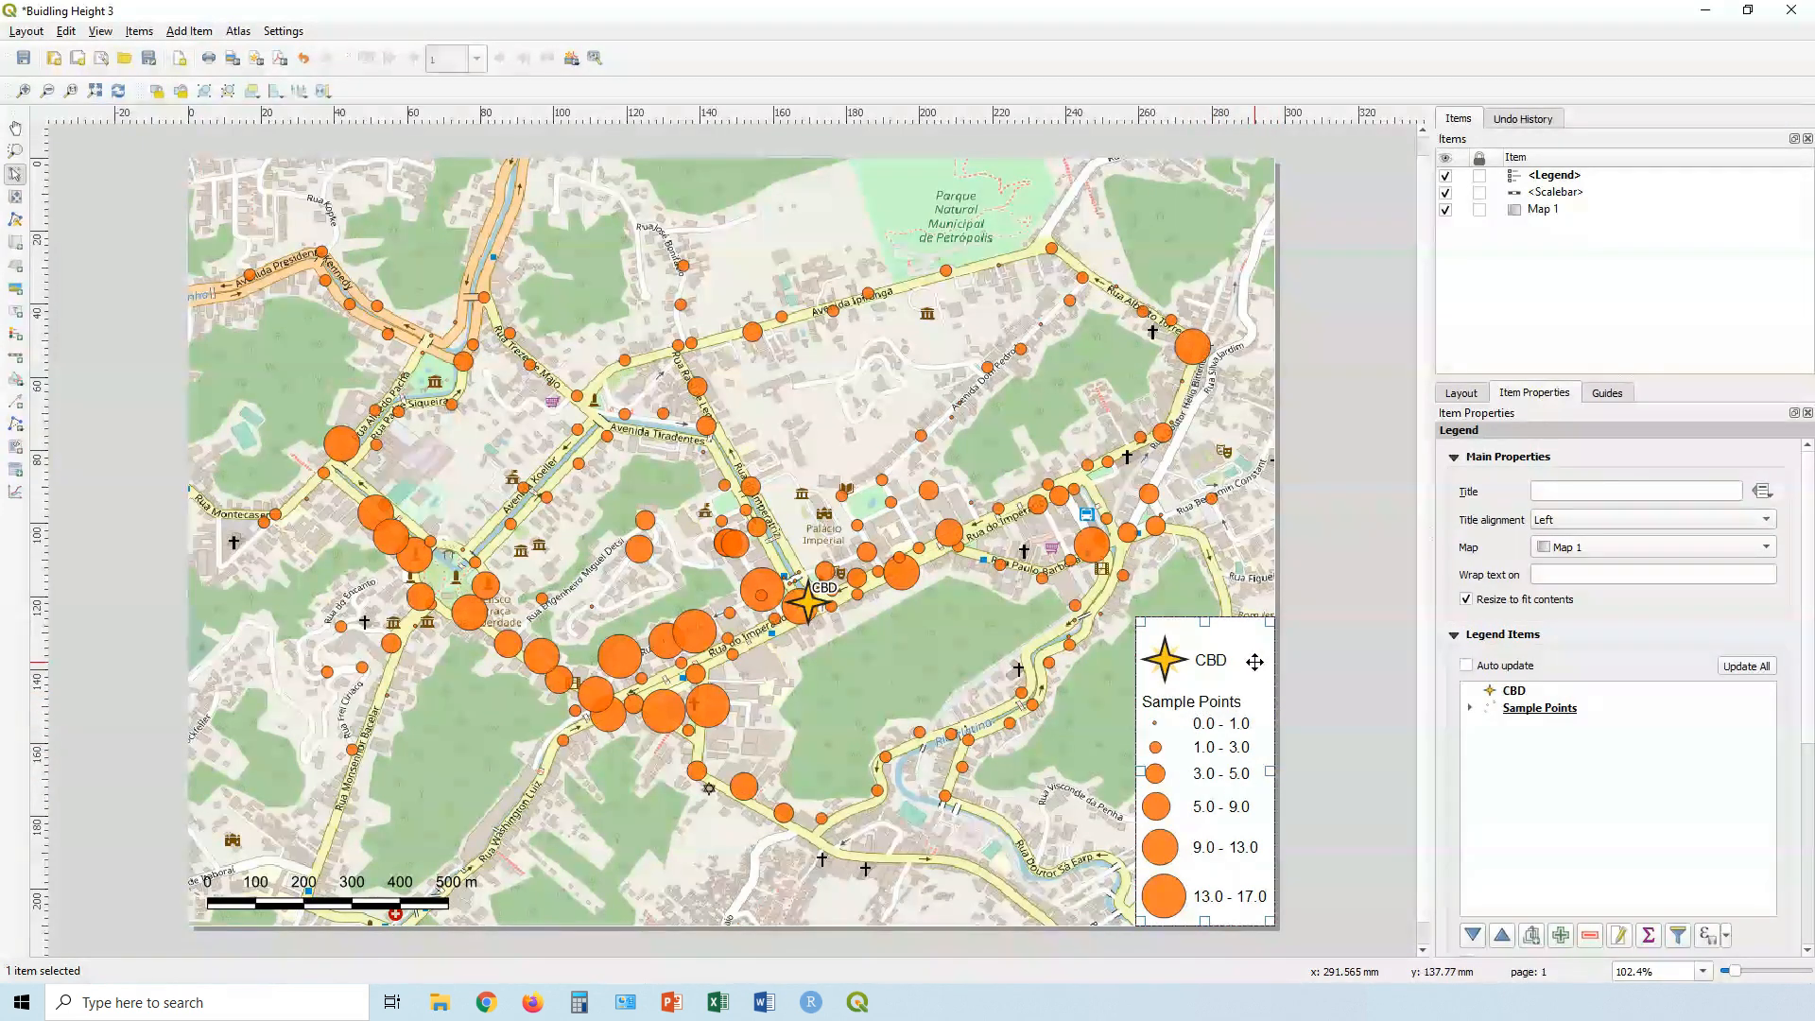
click(1601, 489)
text(Legend)
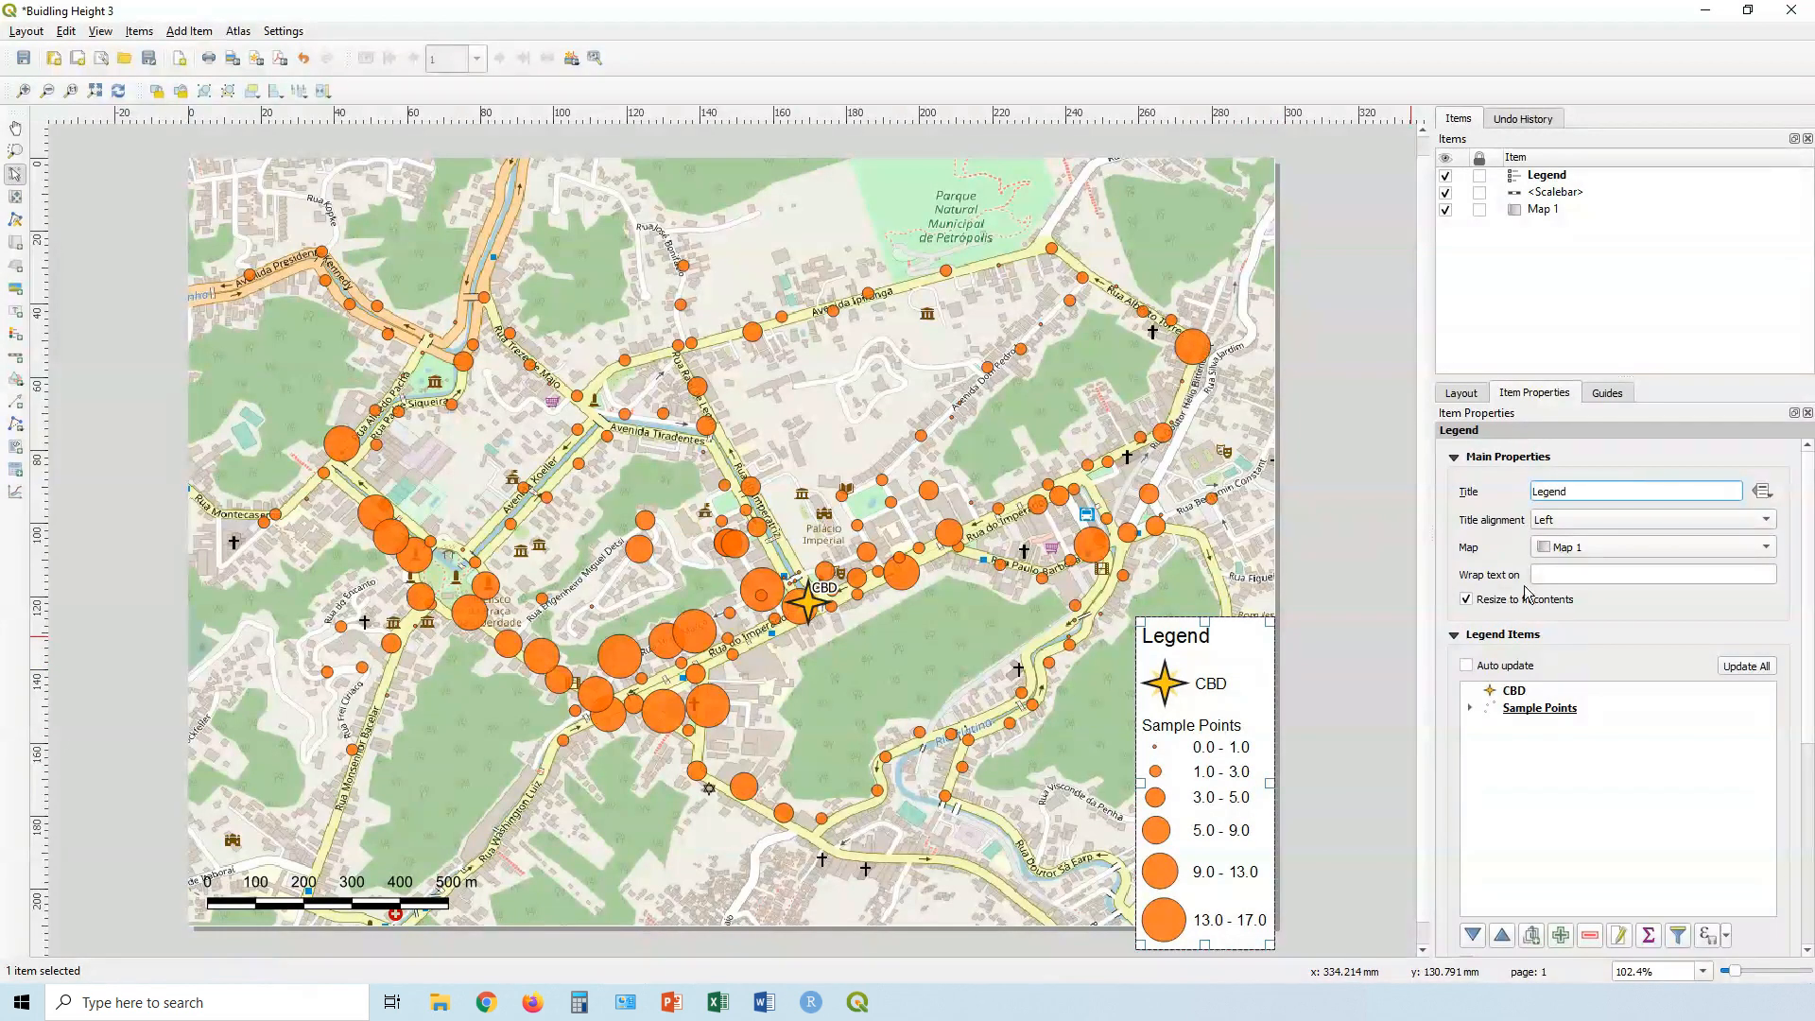
click(1369, 556)
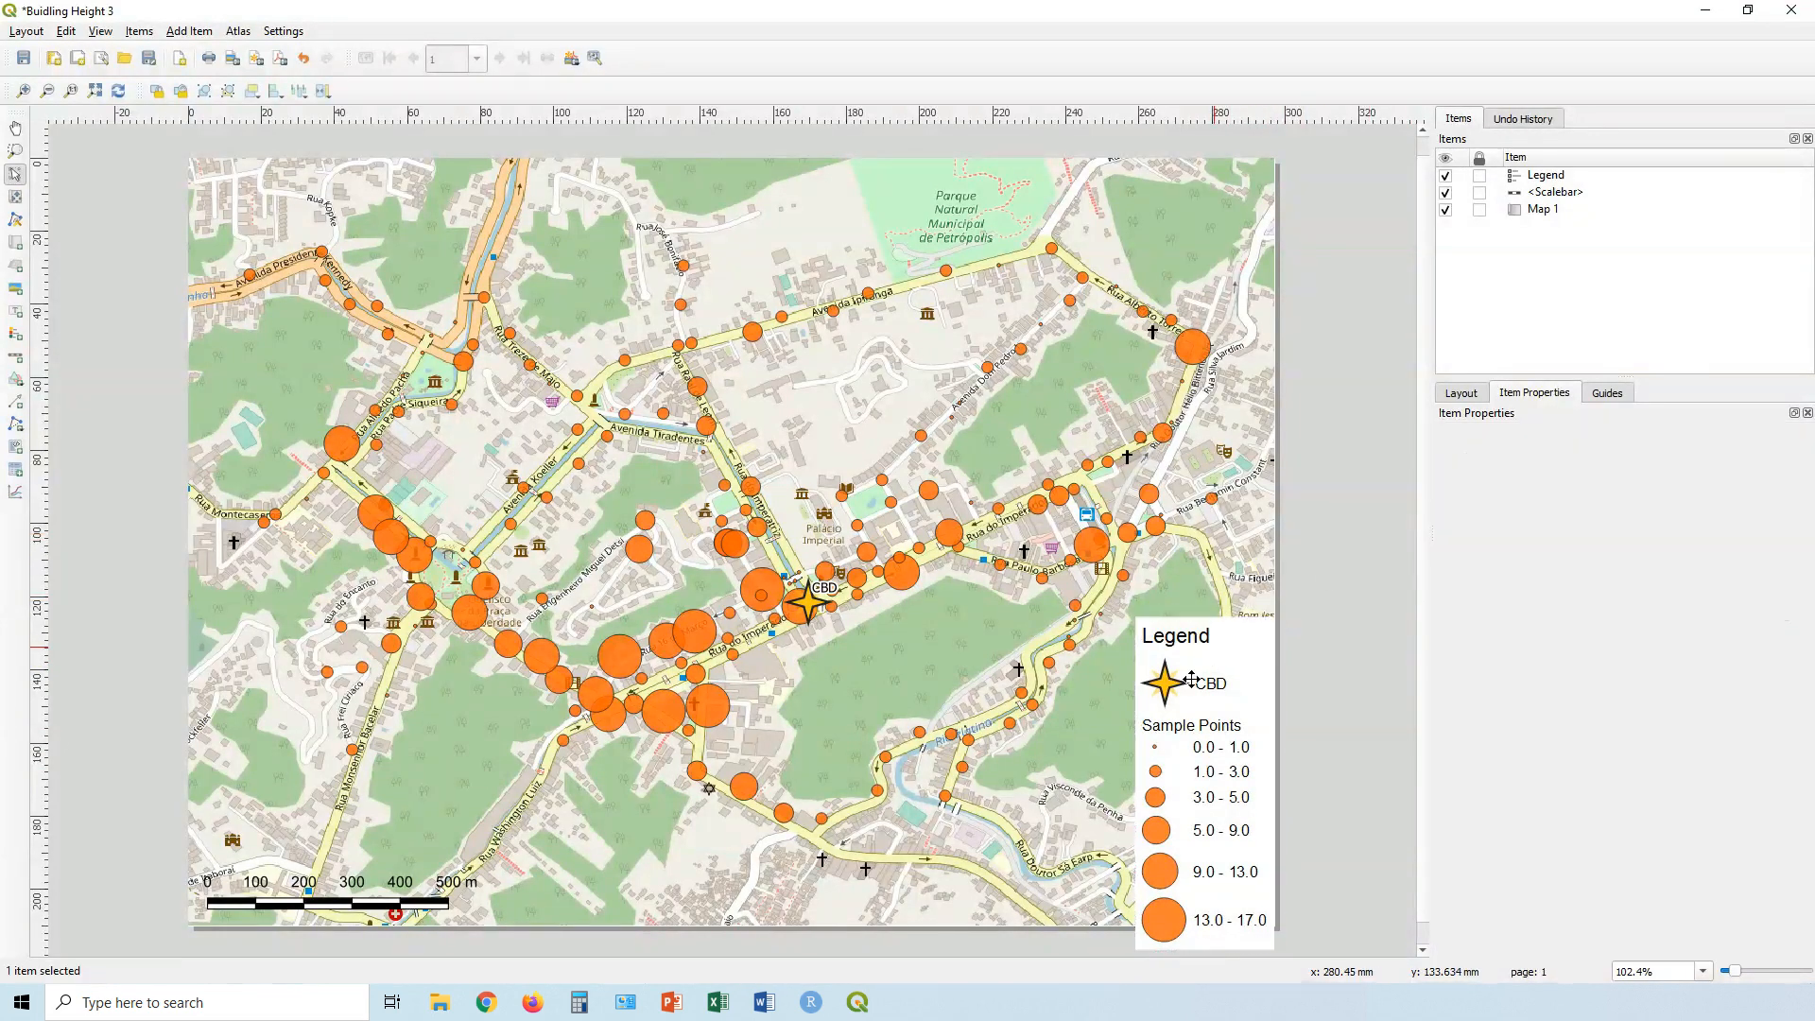
drag(1189, 676, 1191, 650)
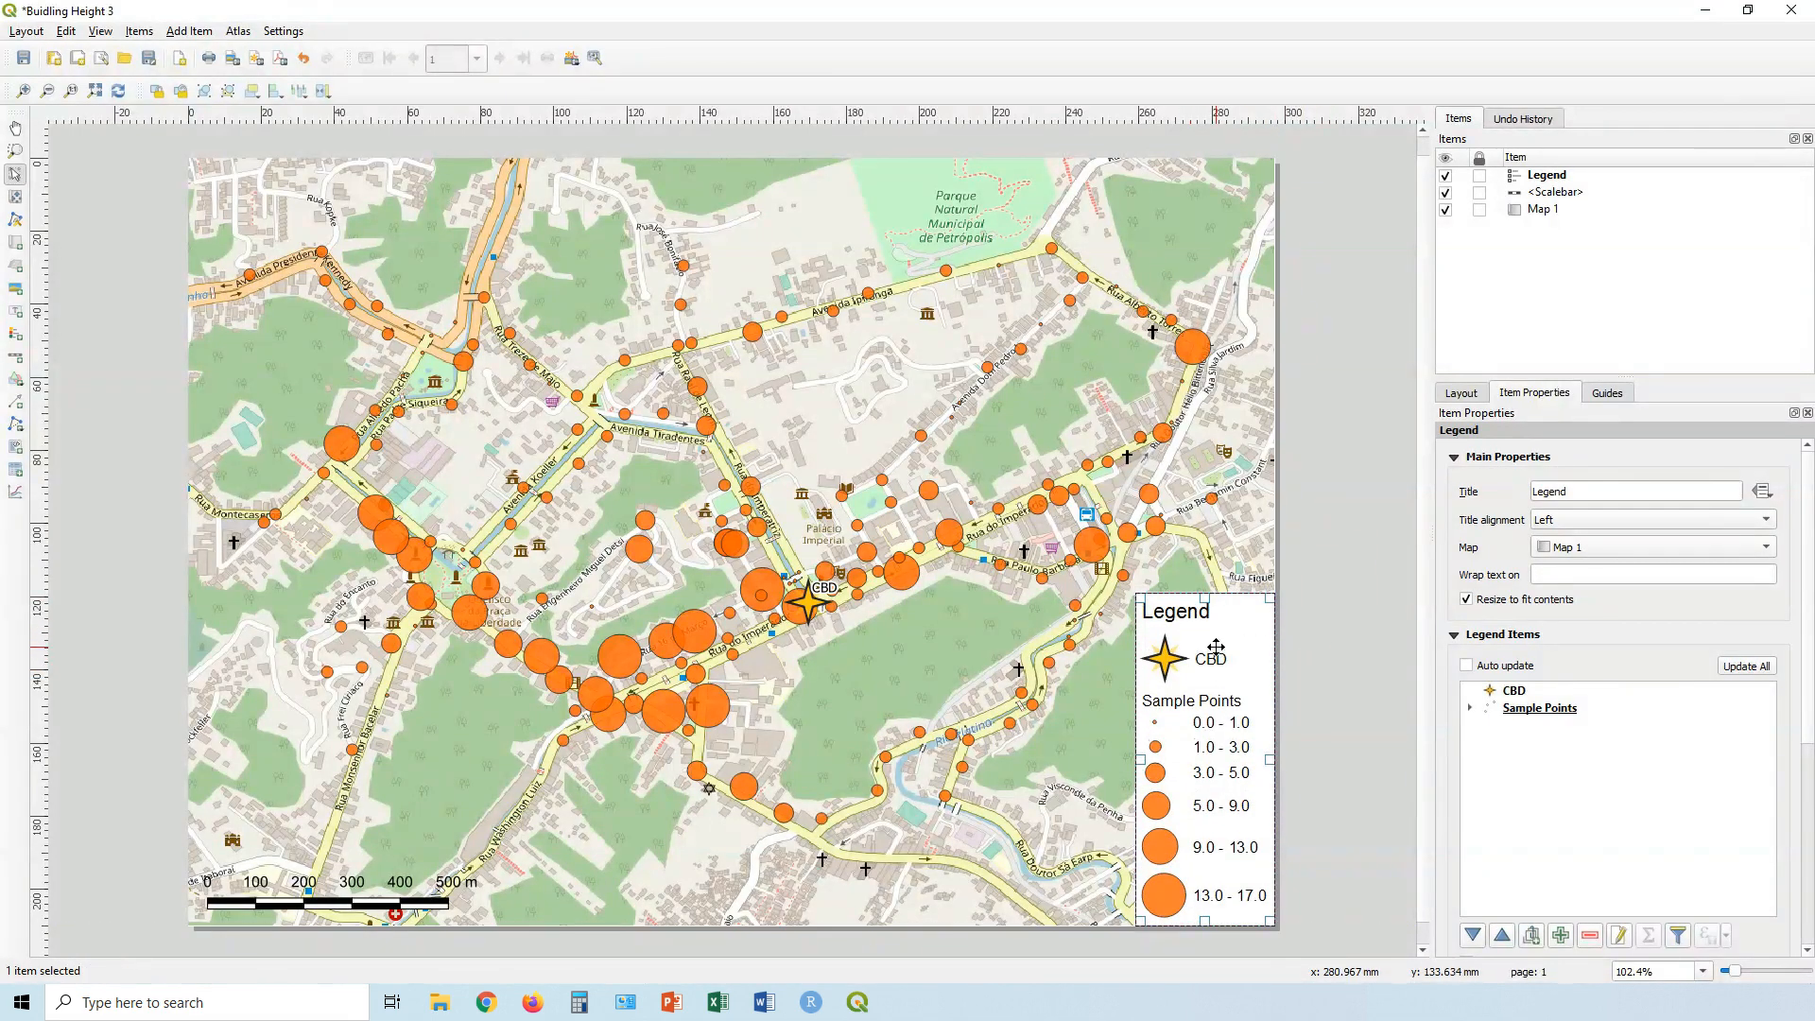
Format the legend's title font as Arial Bold Italic, size 12.
click(1454, 636)
click(1455, 660)
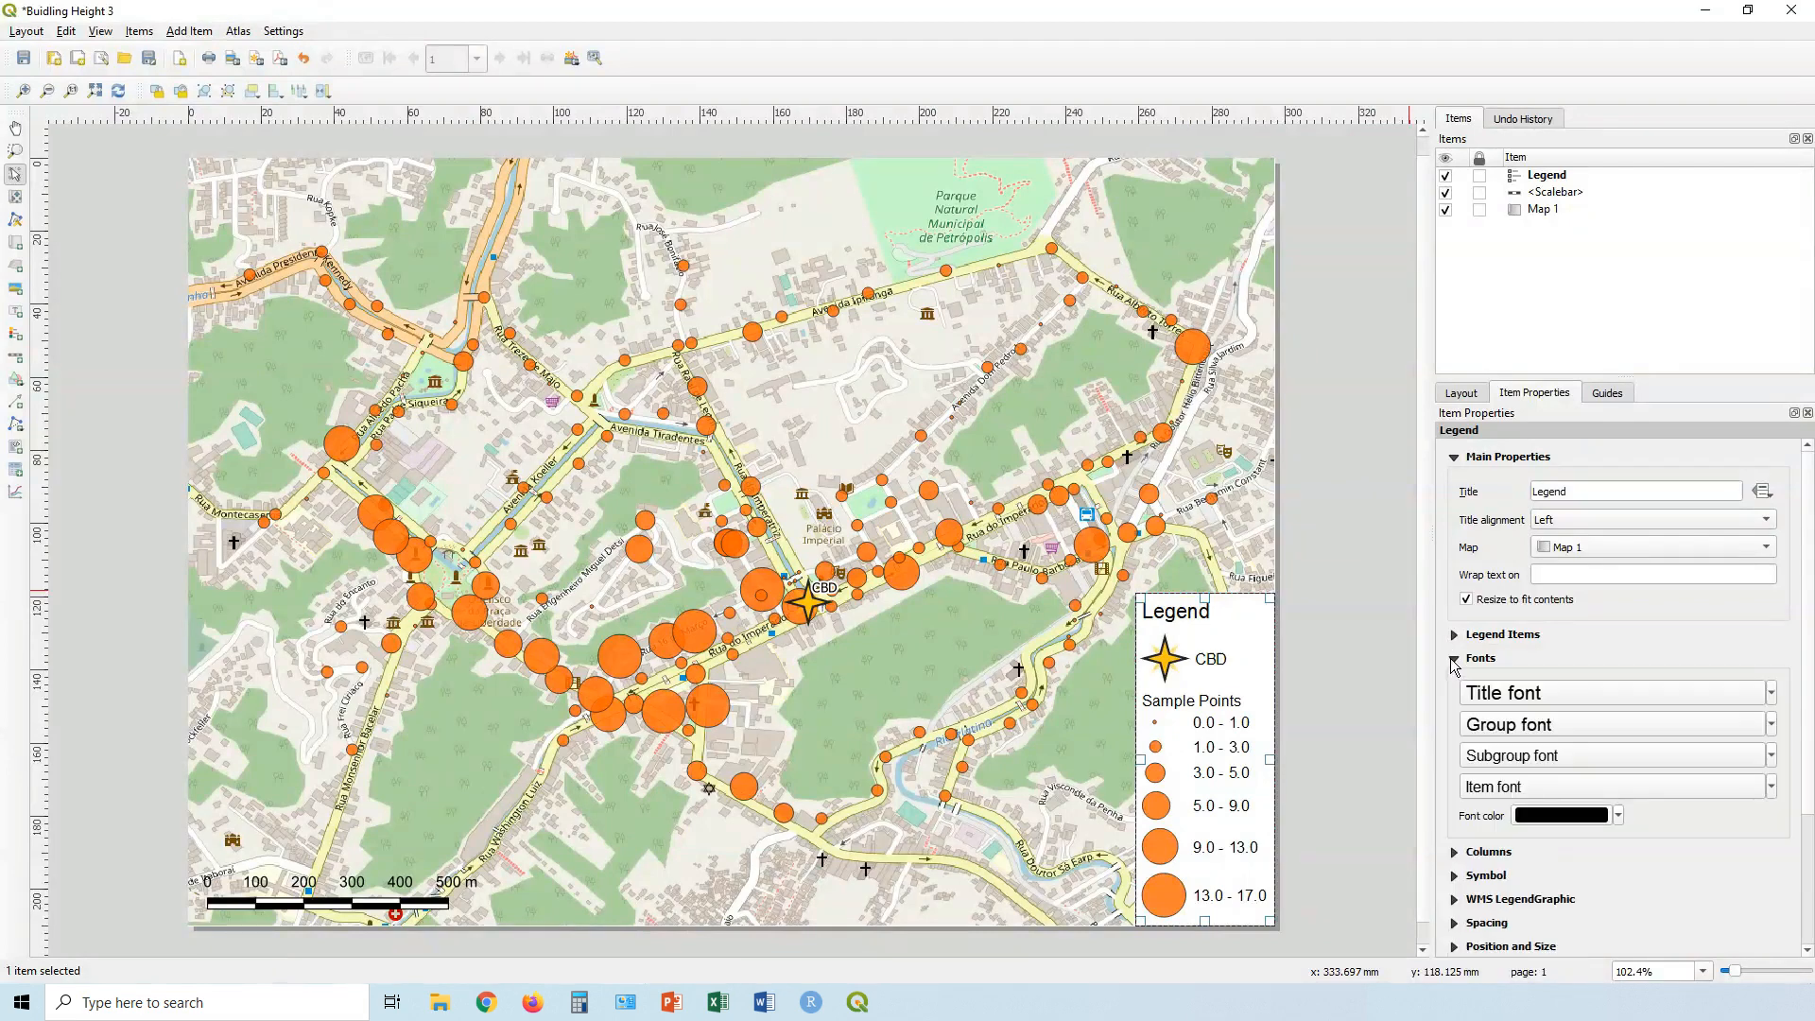
click(1537, 693)
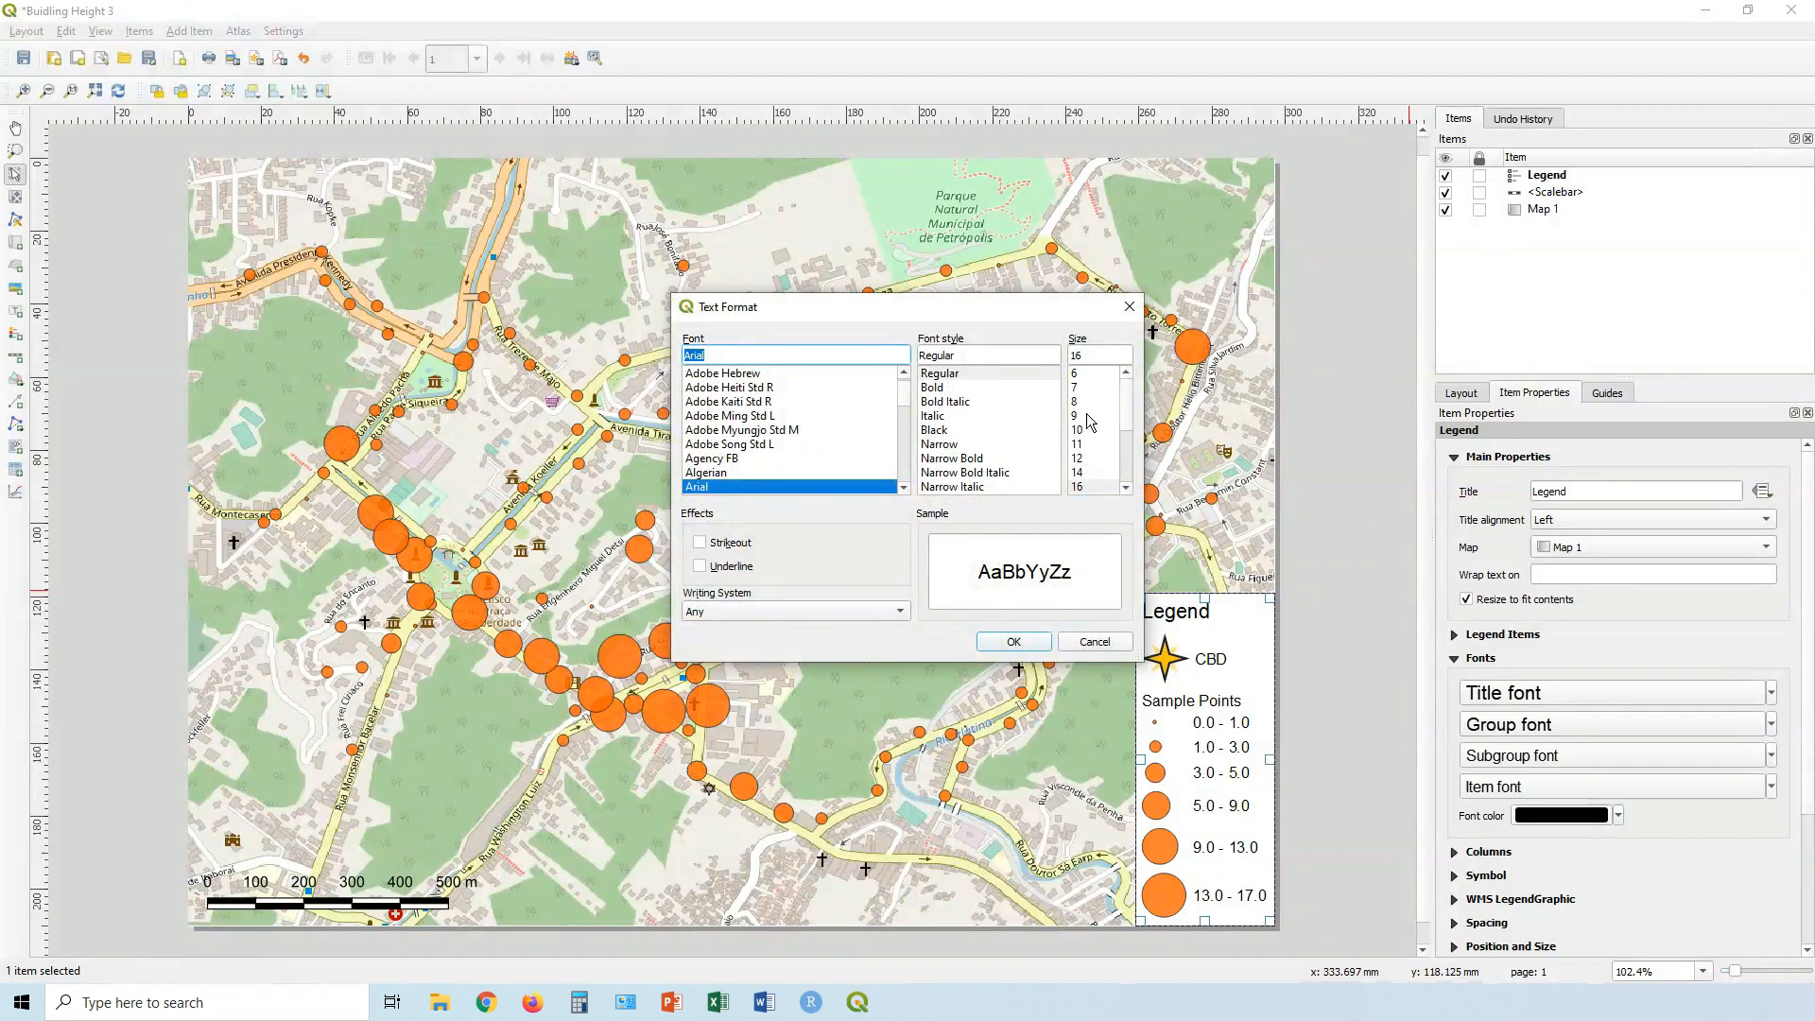
click(1087, 460)
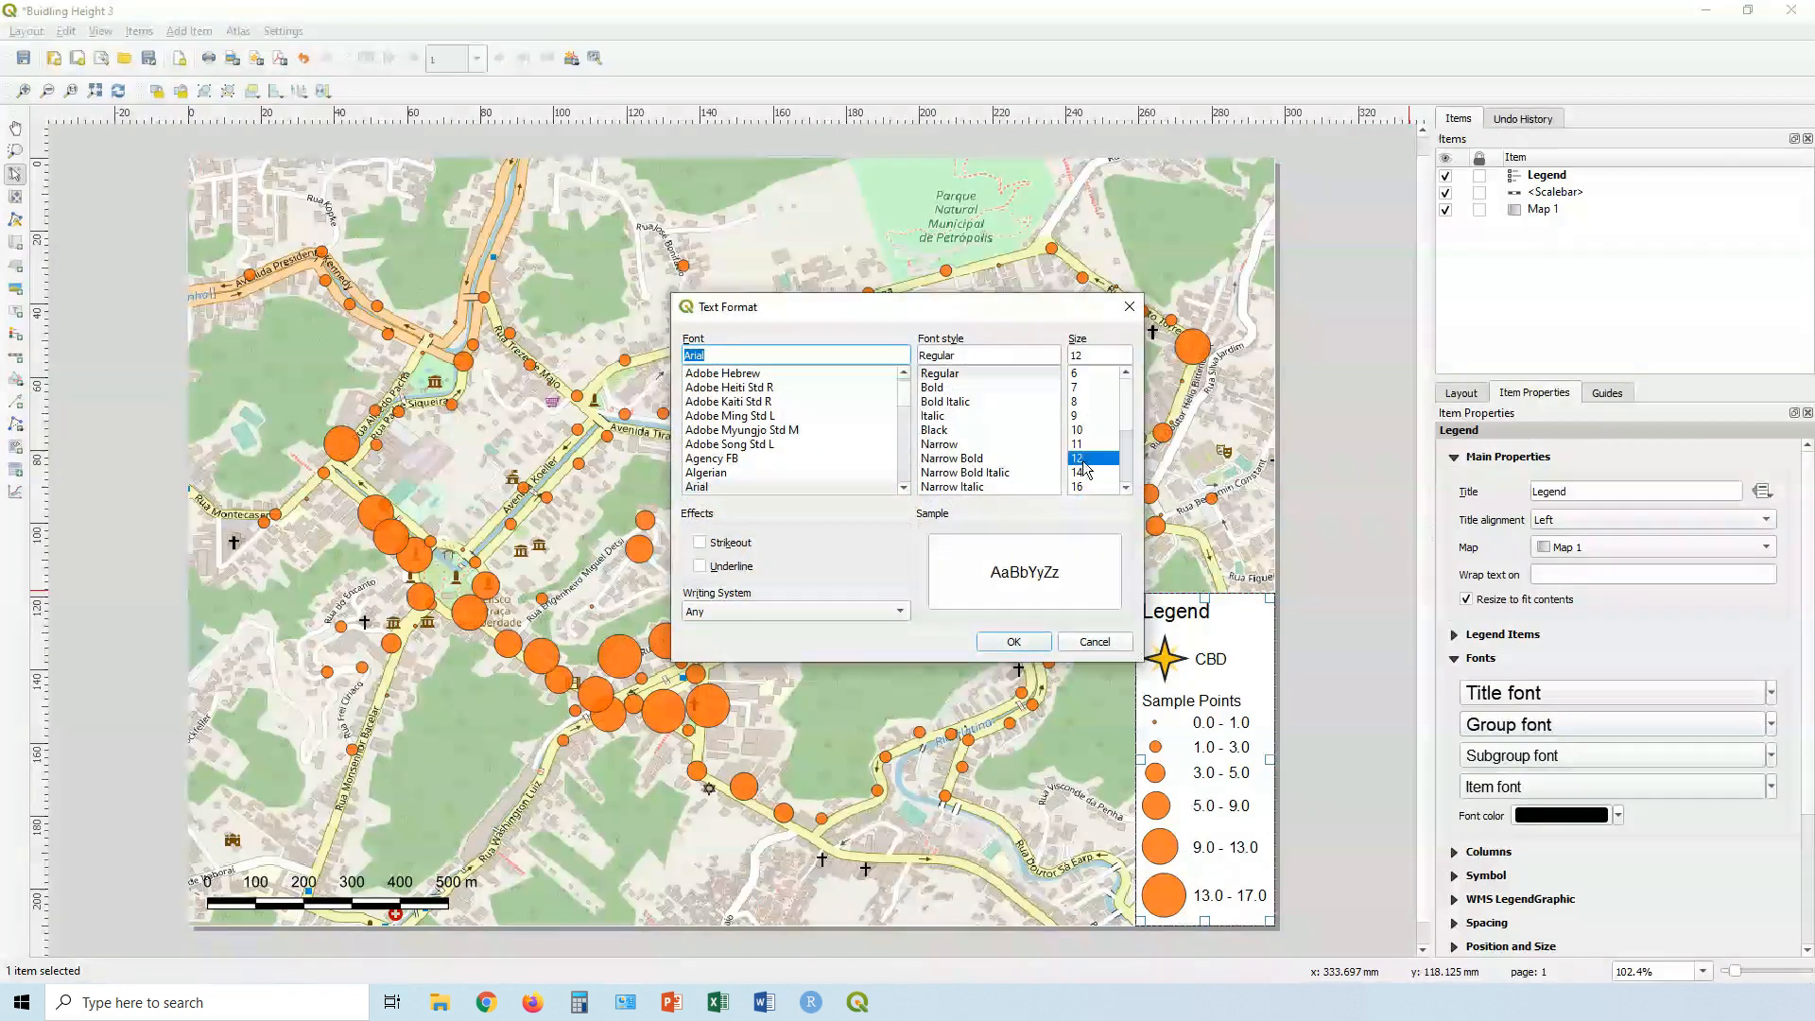
click(957, 403)
click(1014, 642)
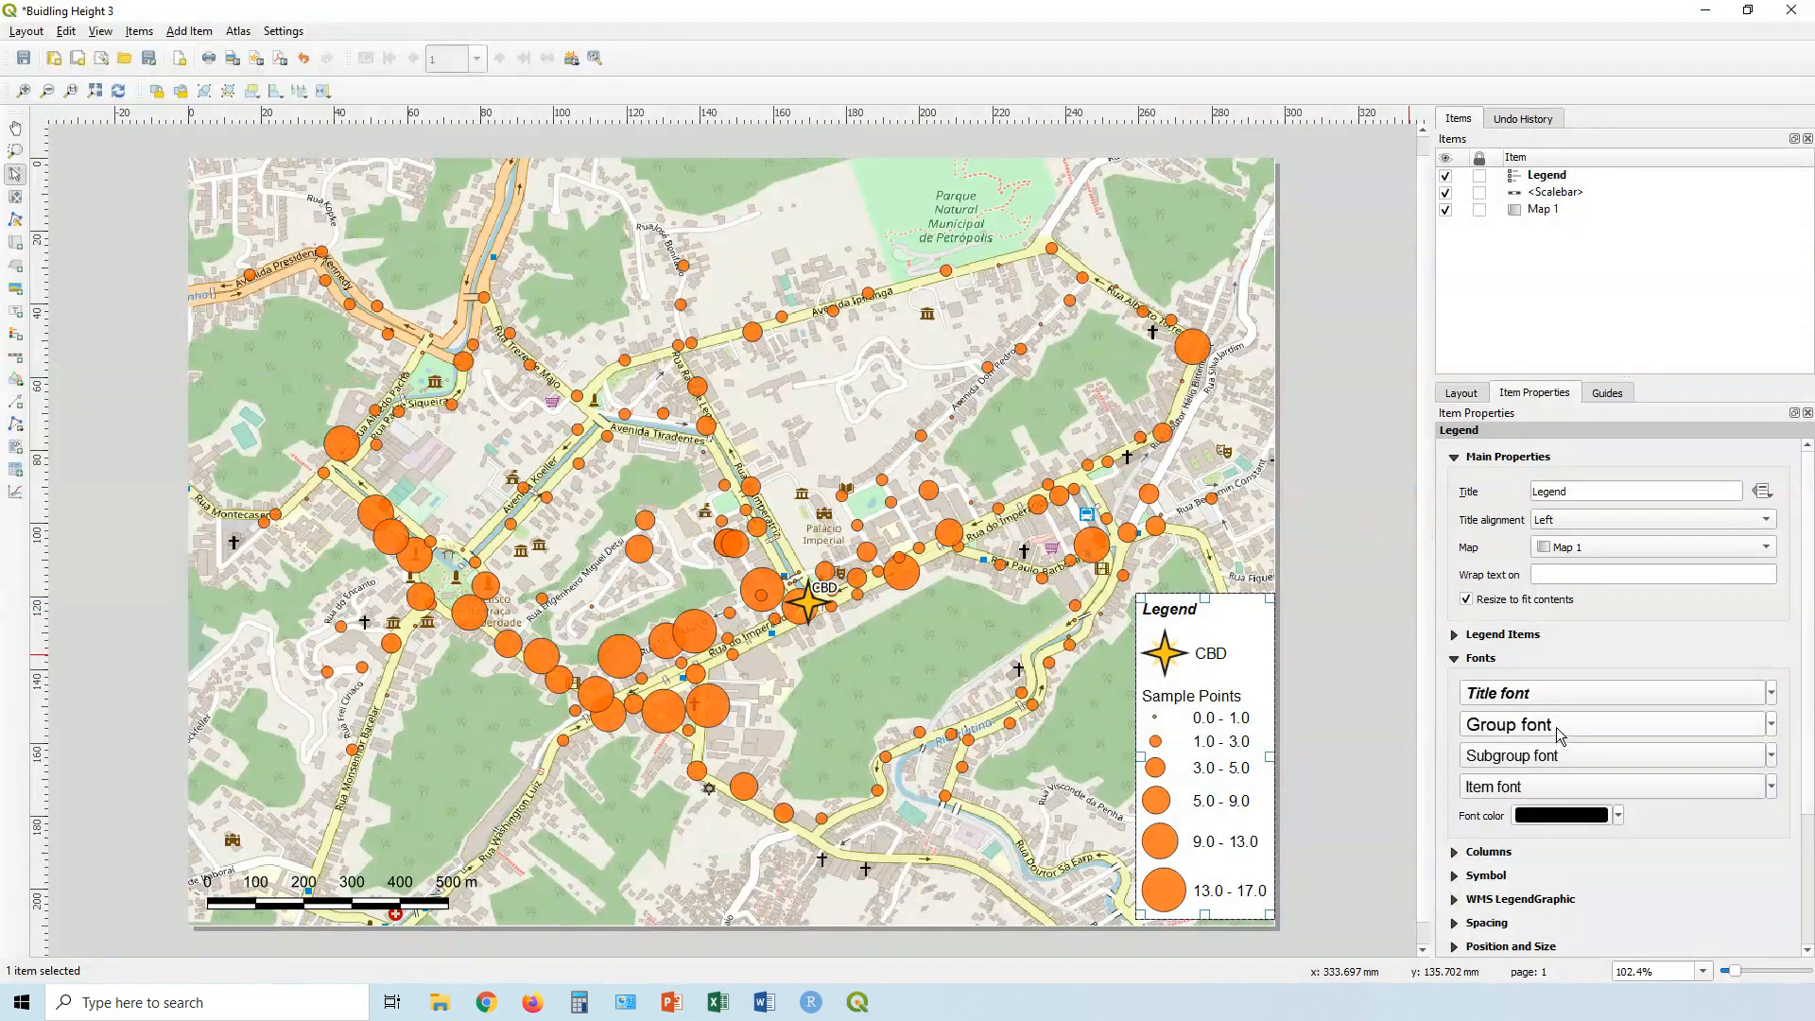
Set the legend's item font and subgroup font to size 10.
click(1524, 794)
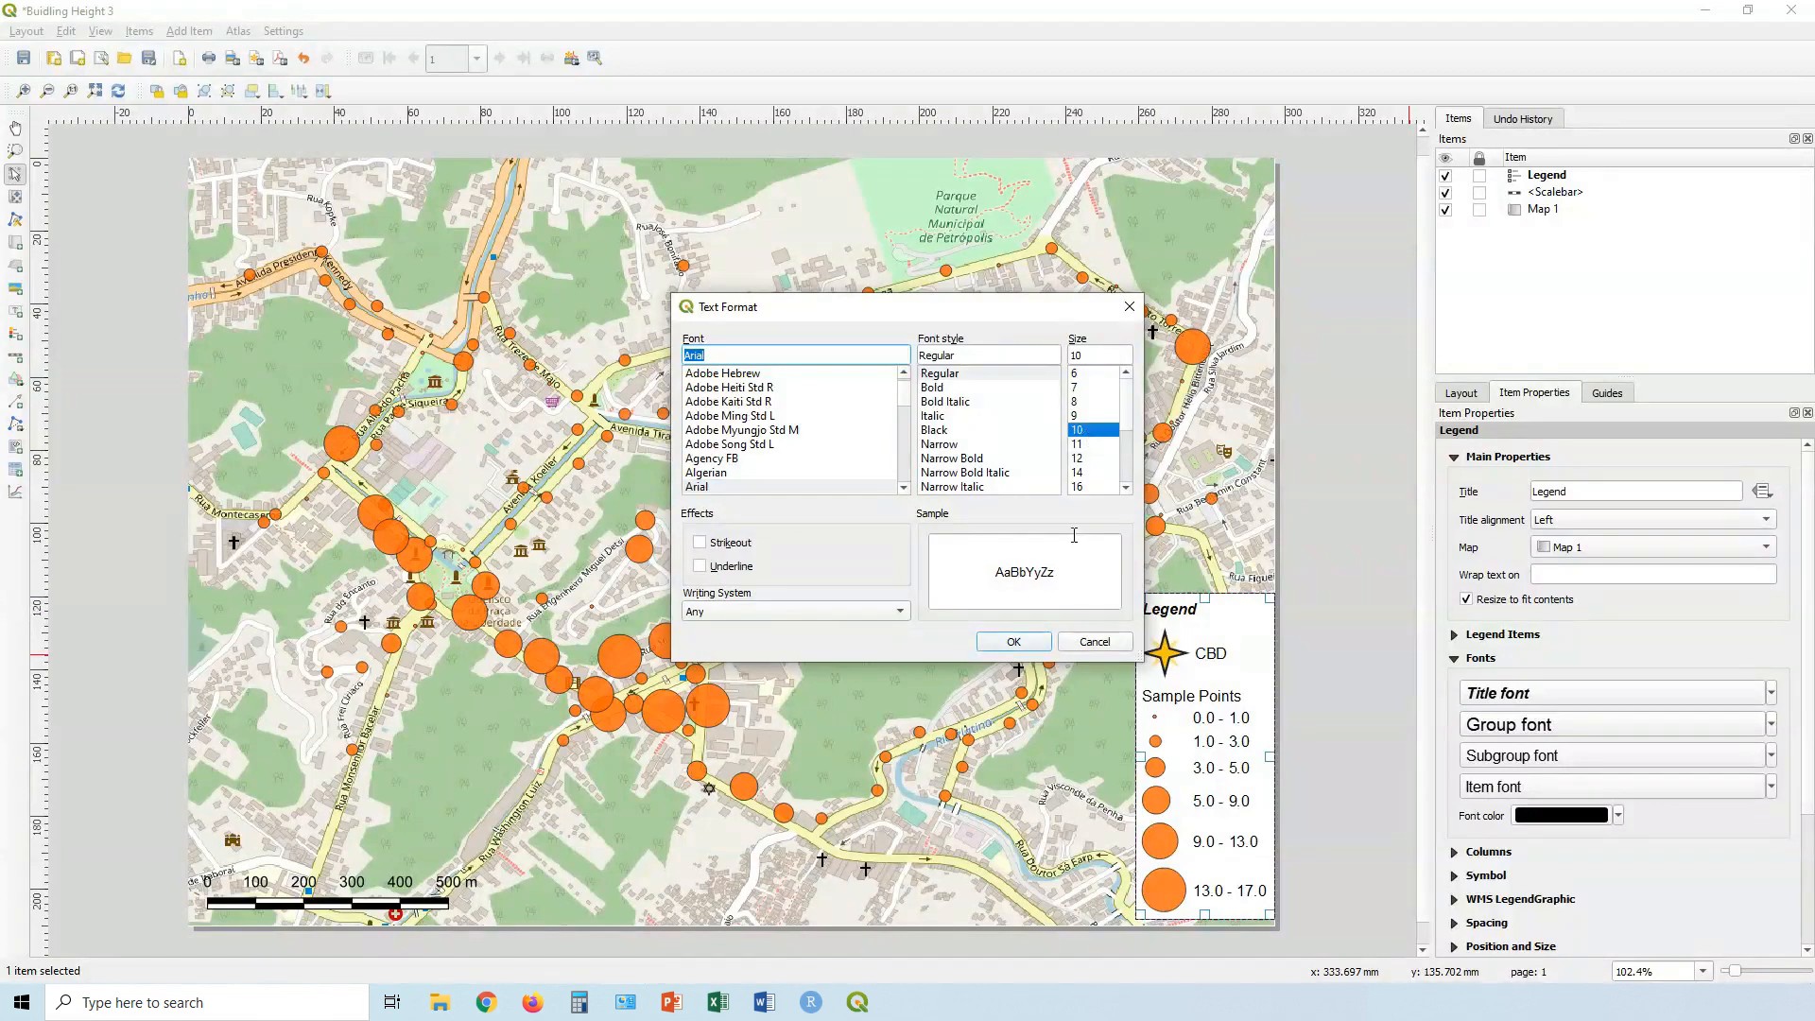
click(1032, 642)
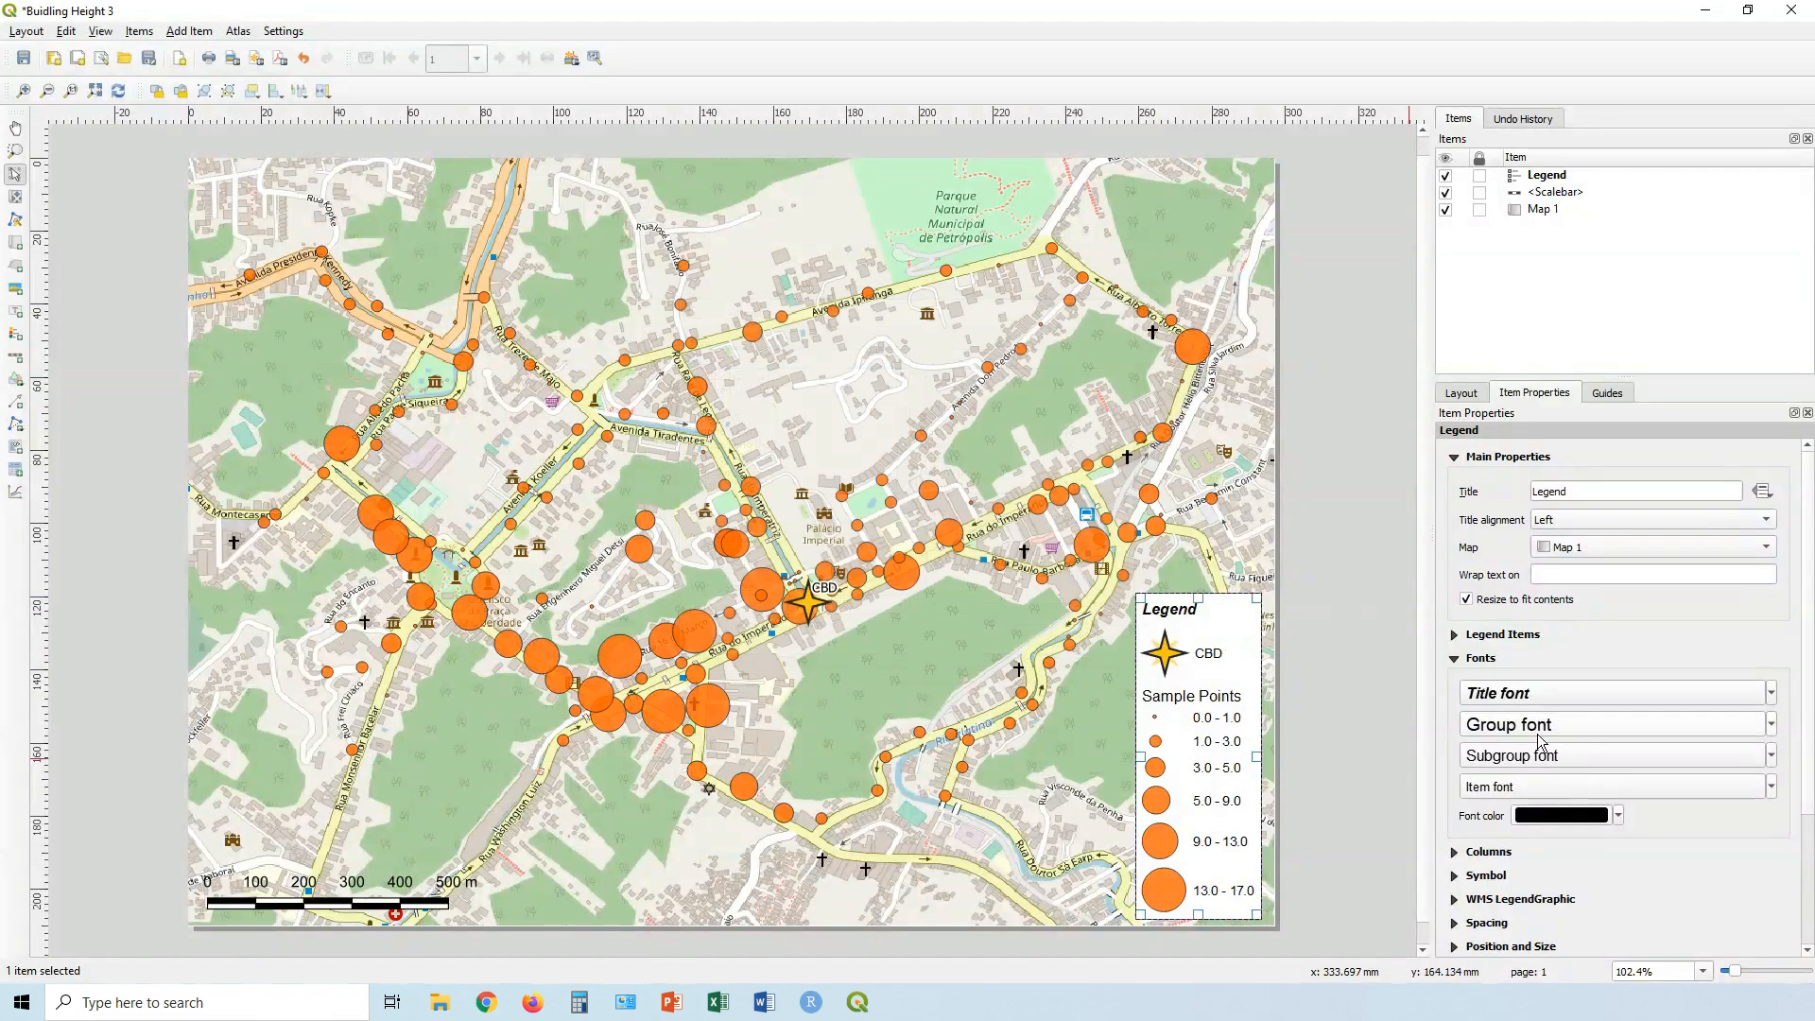
click(1539, 755)
click(1096, 443)
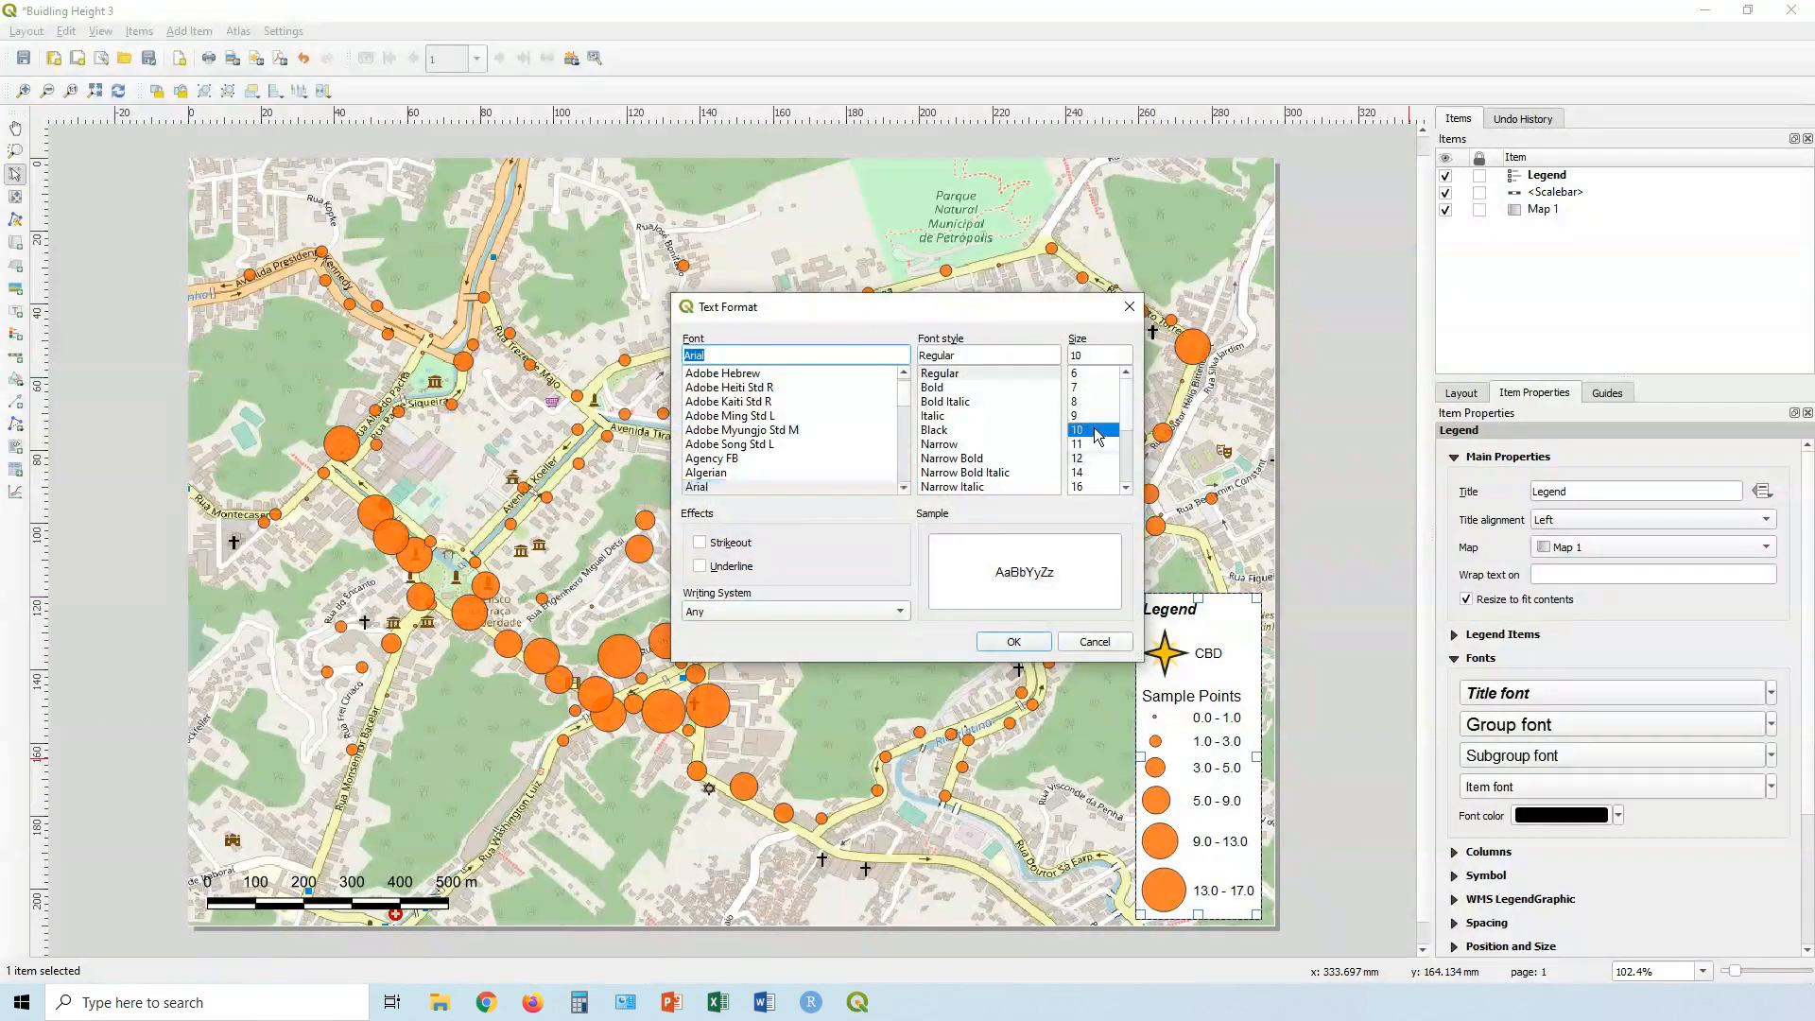
click(1040, 644)
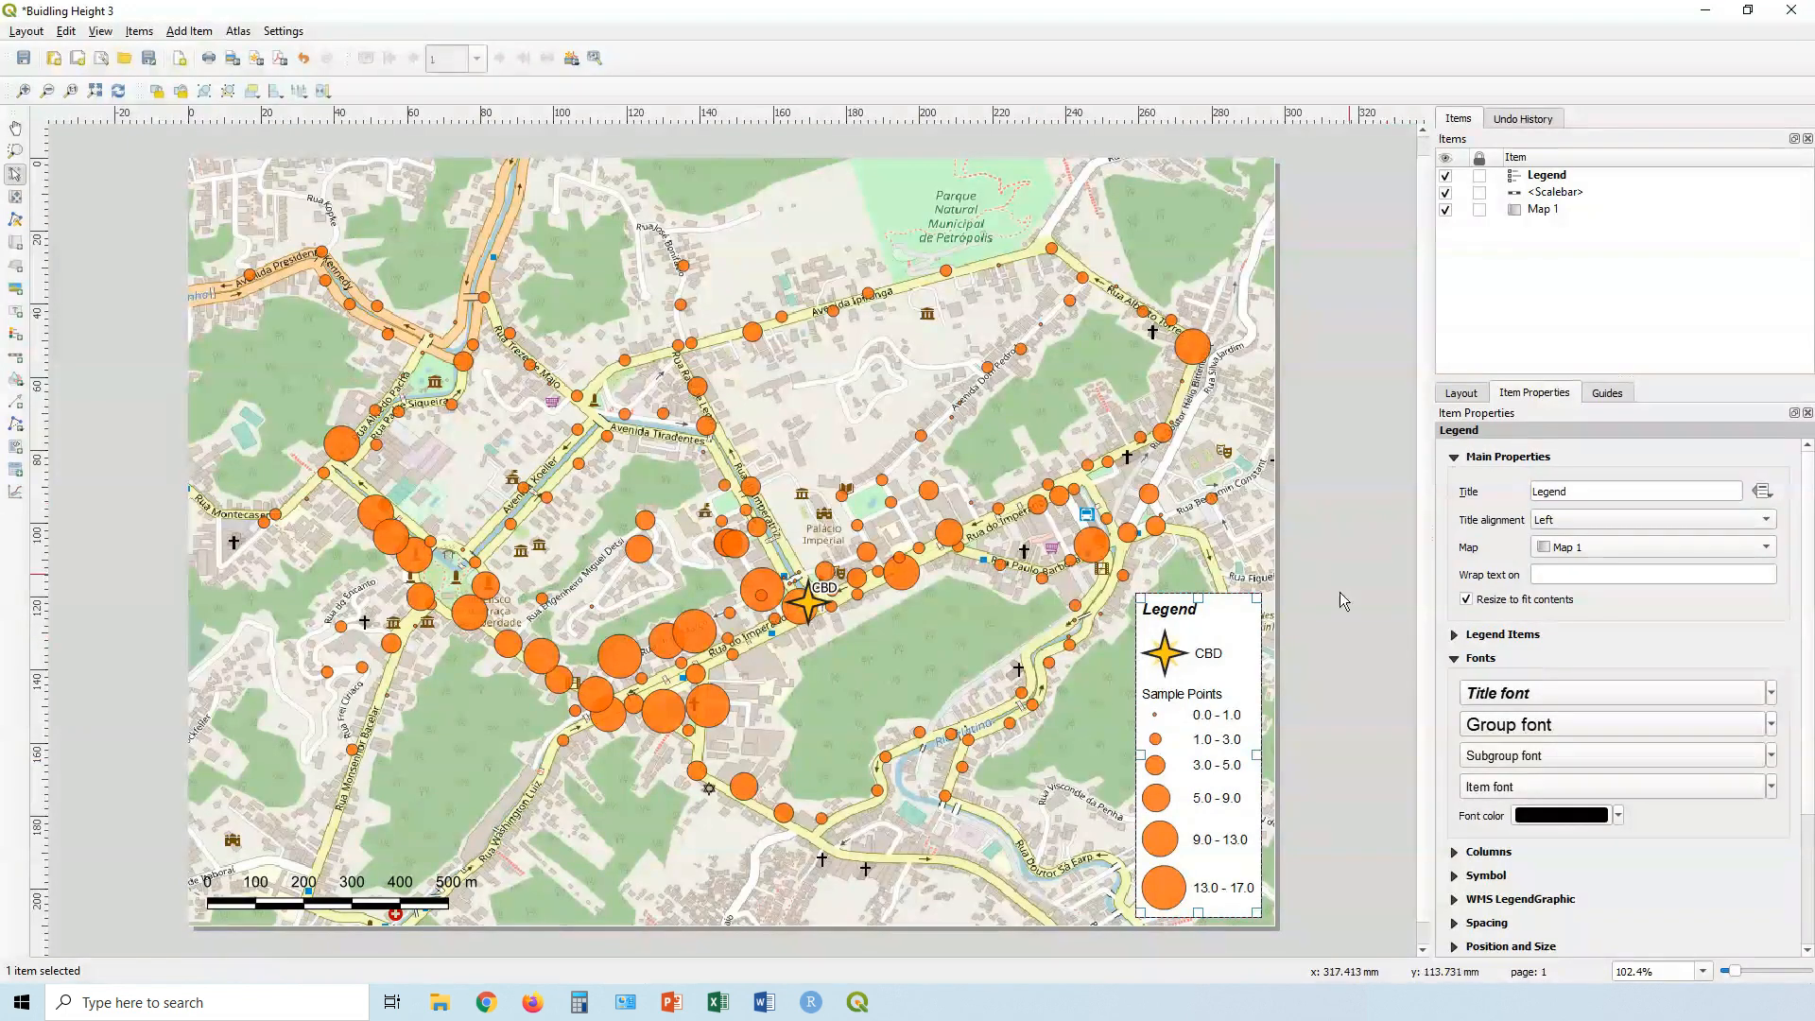
Make the legend's white background semi-transparent and move the legend tight into the page's lower-right corner.
click(1454, 659)
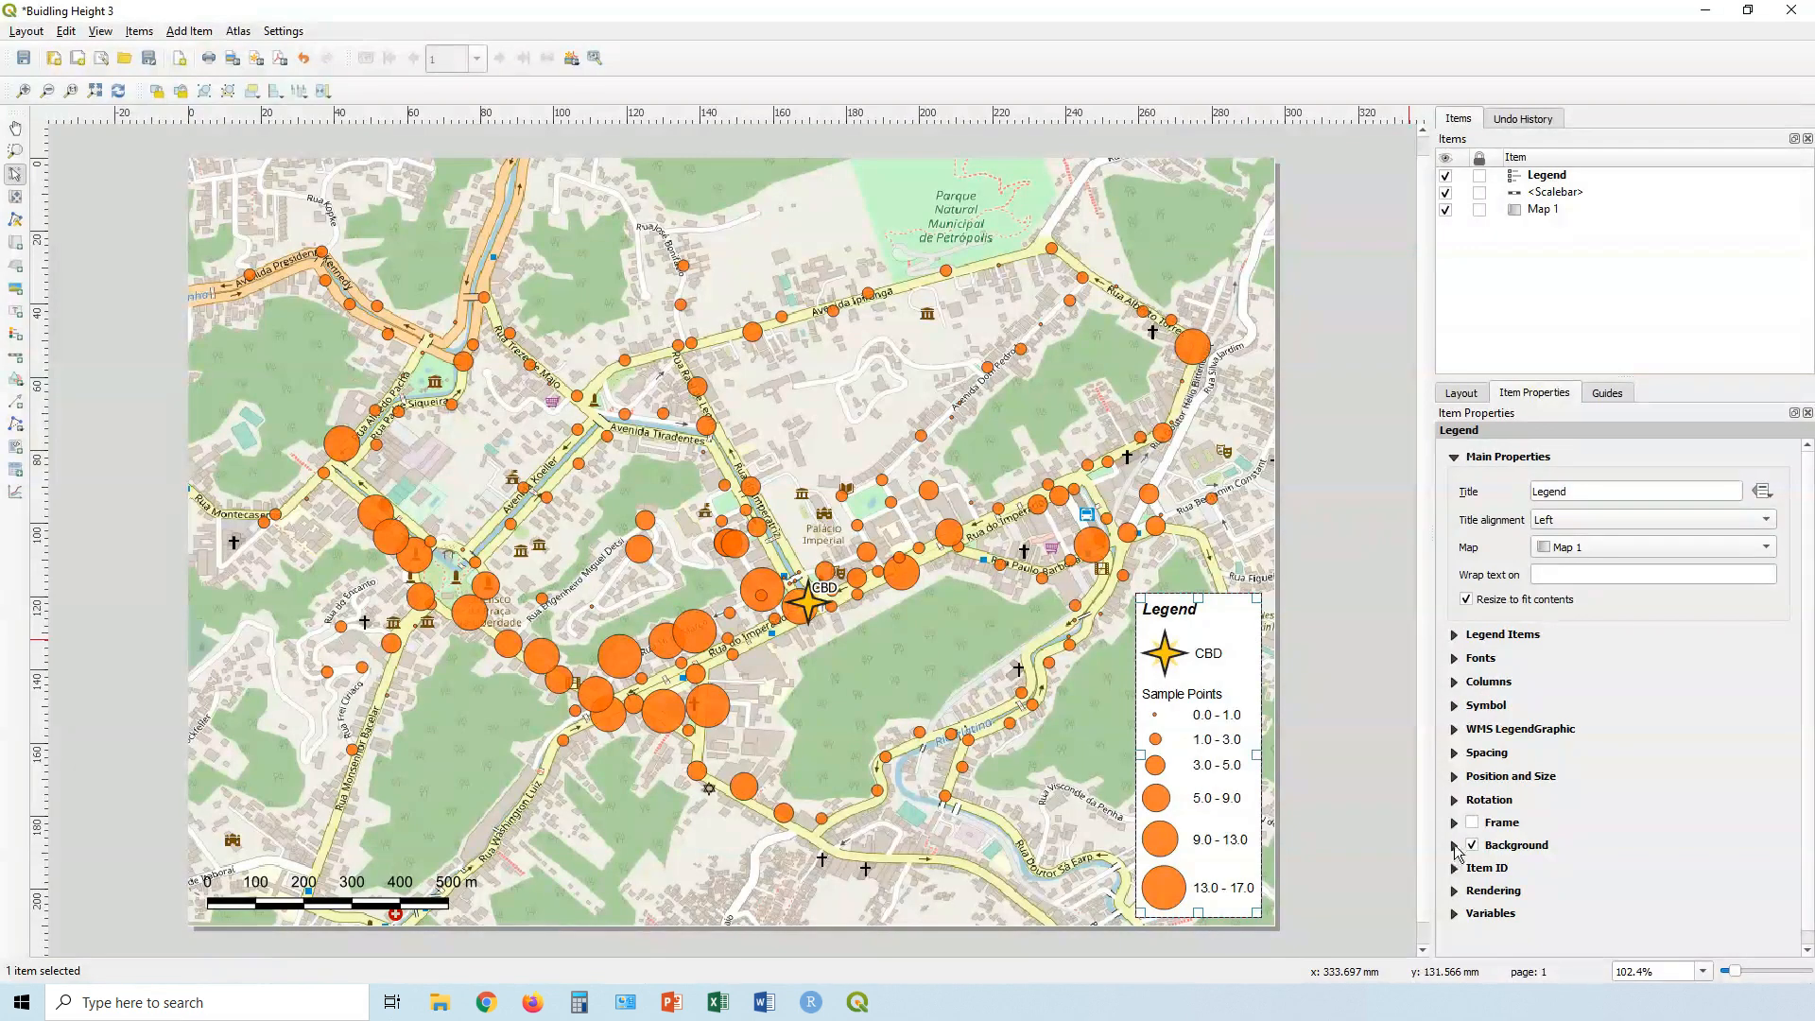
click(1455, 846)
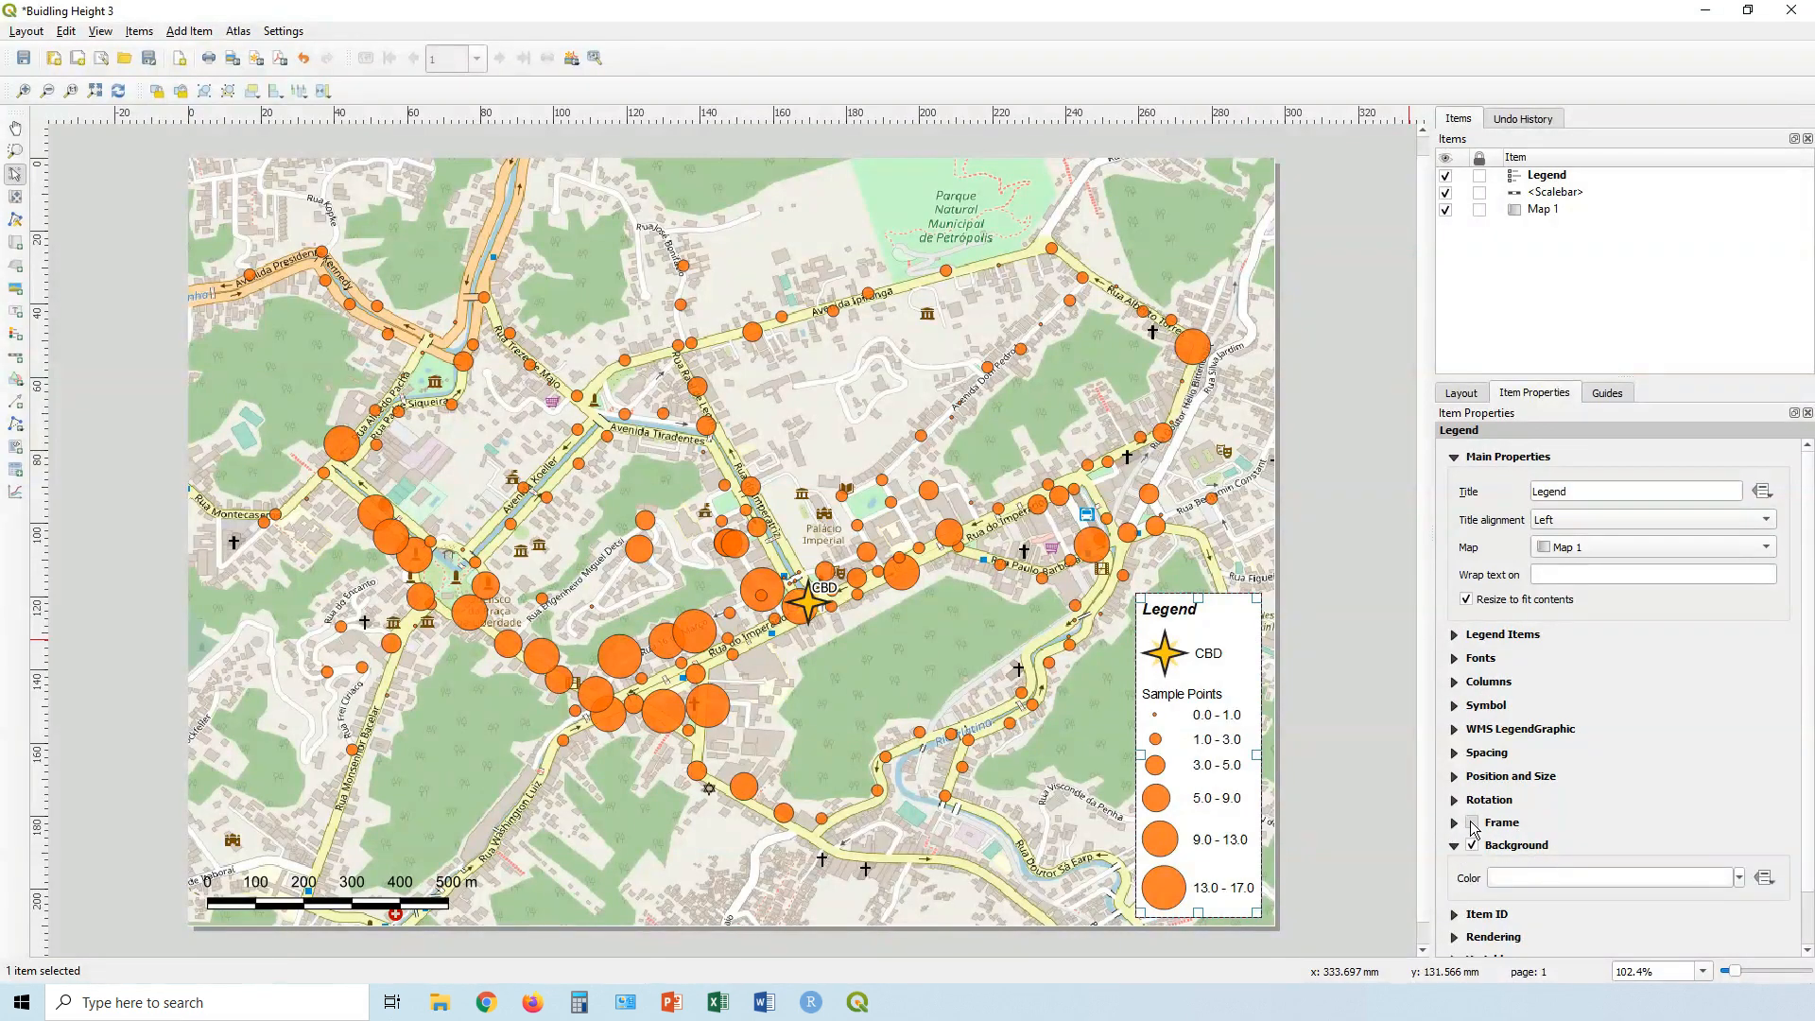
click(1472, 823)
click(1472, 823)
click(1741, 879)
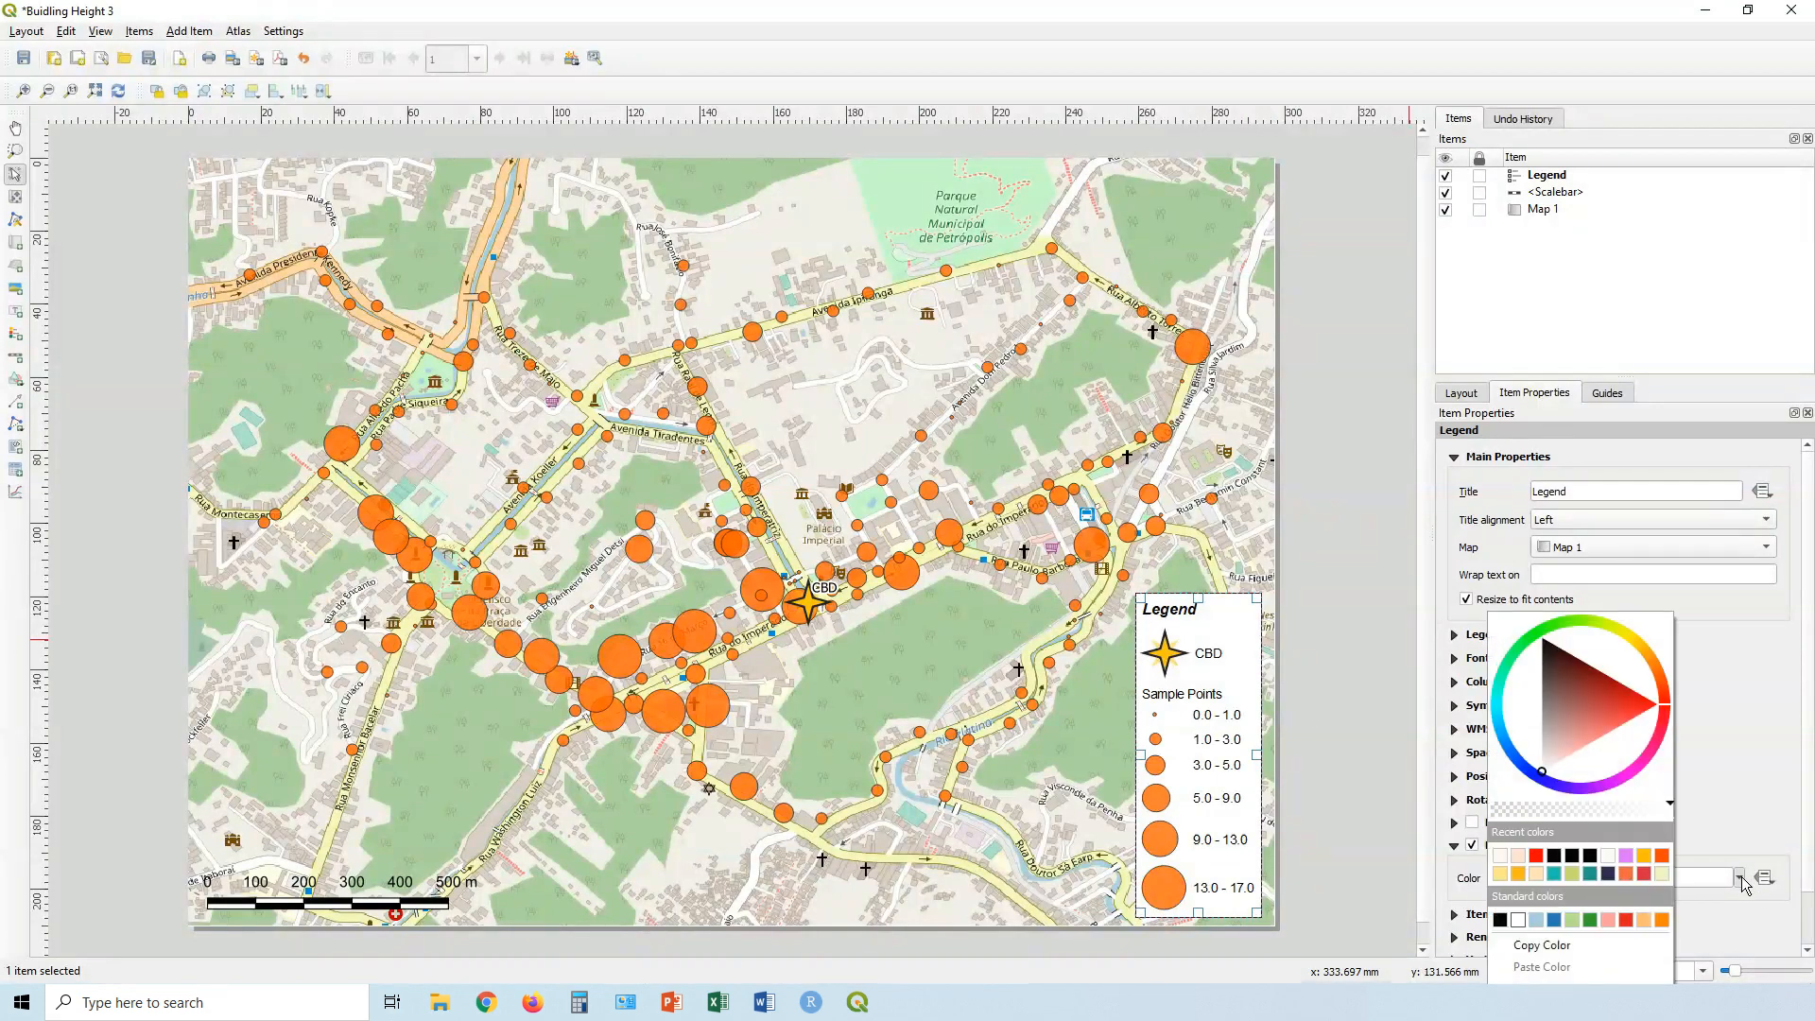
drag(1669, 802, 1575, 804)
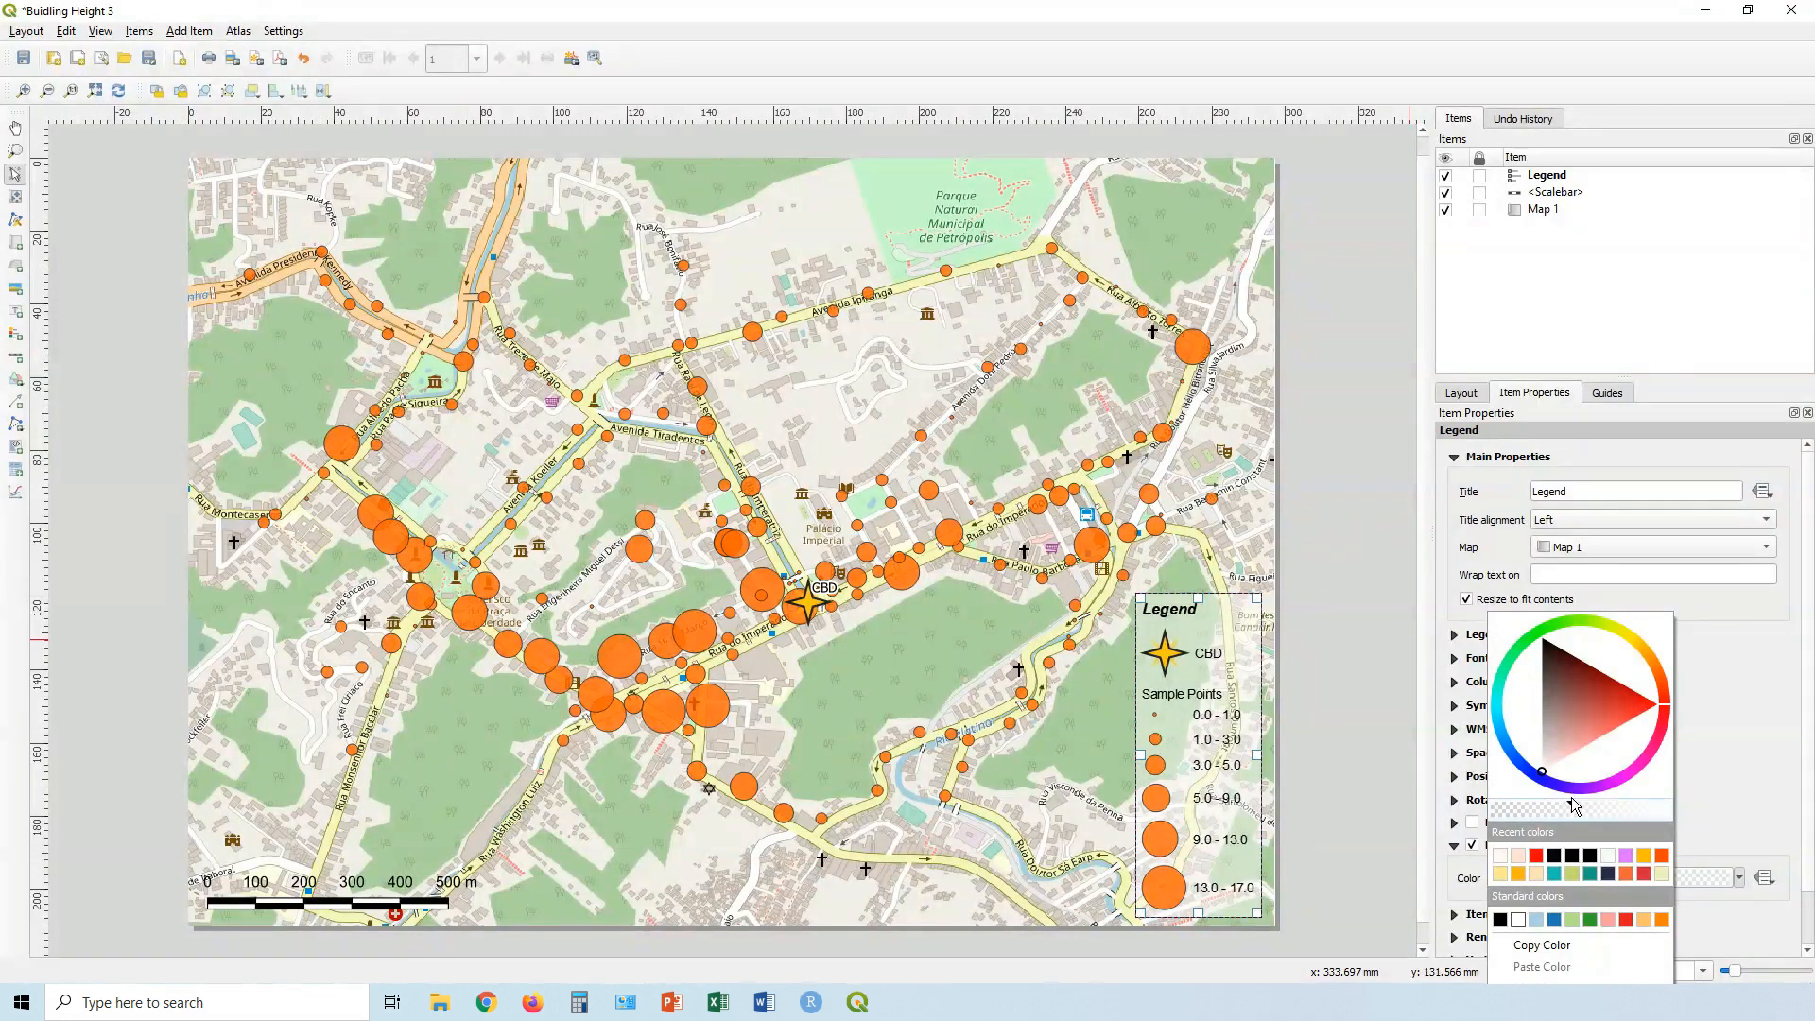
click(1744, 726)
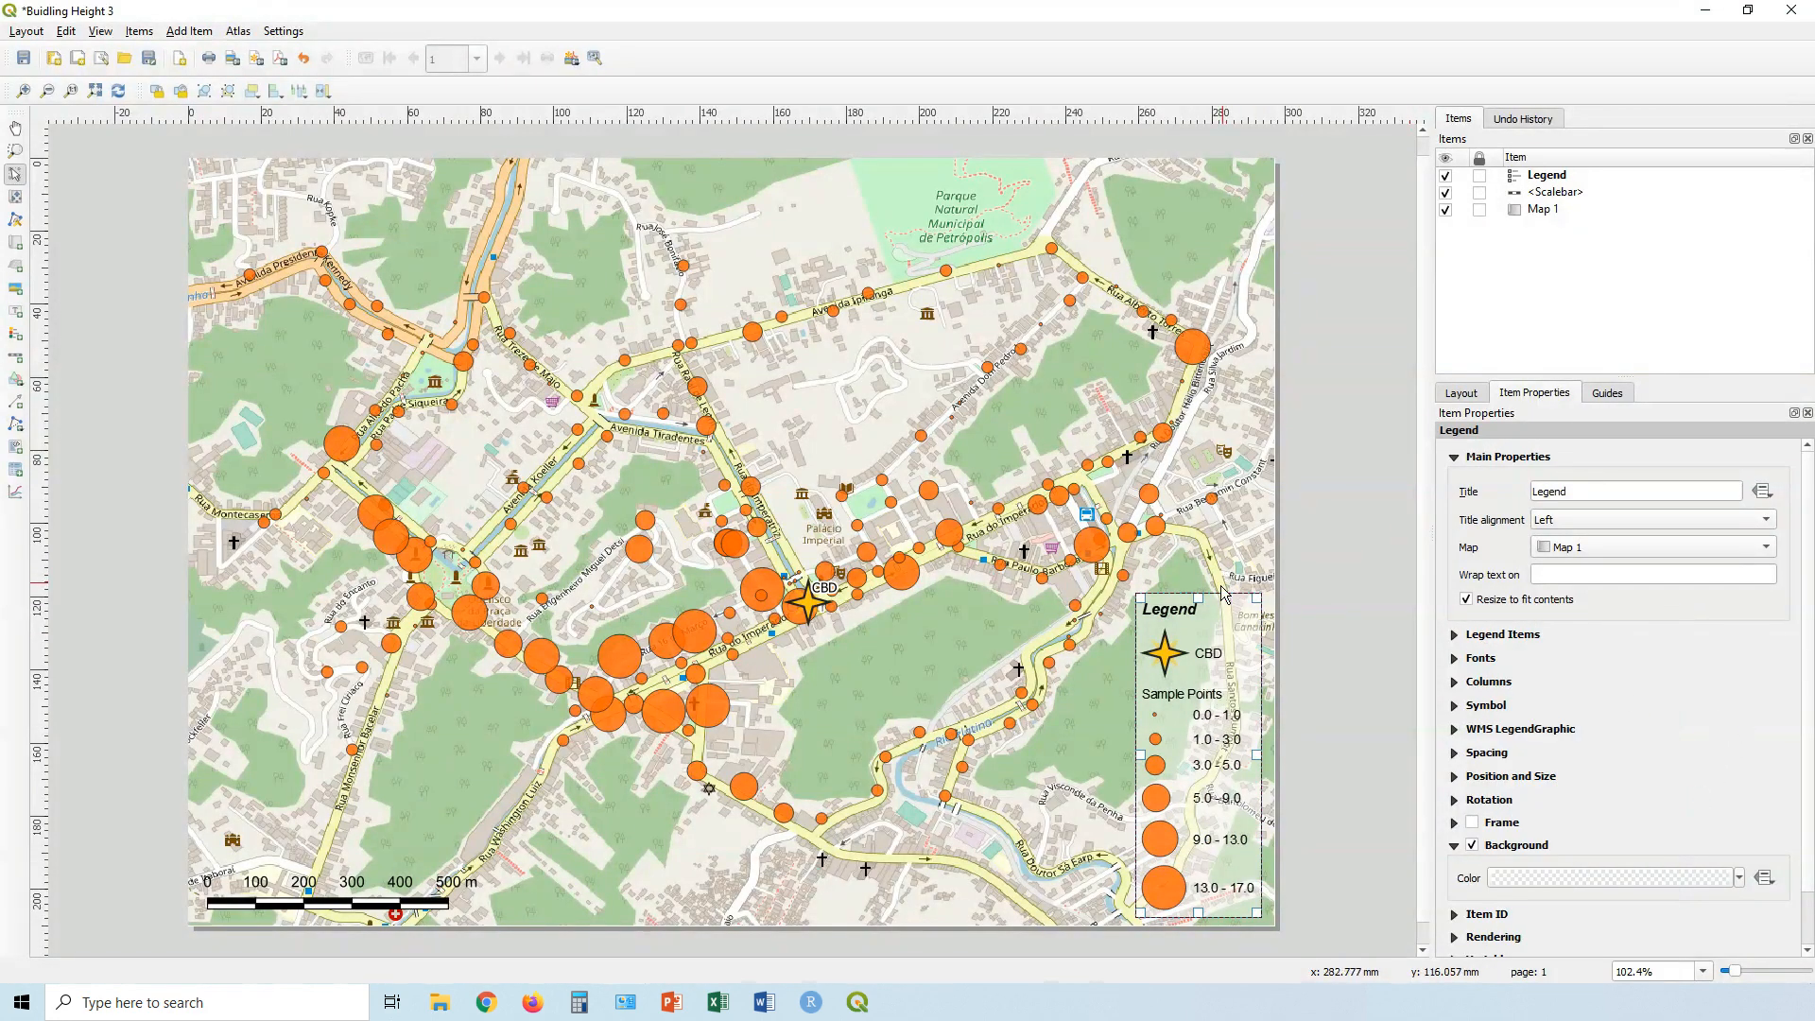
drag(1222, 610, 1246, 625)
click(1307, 573)
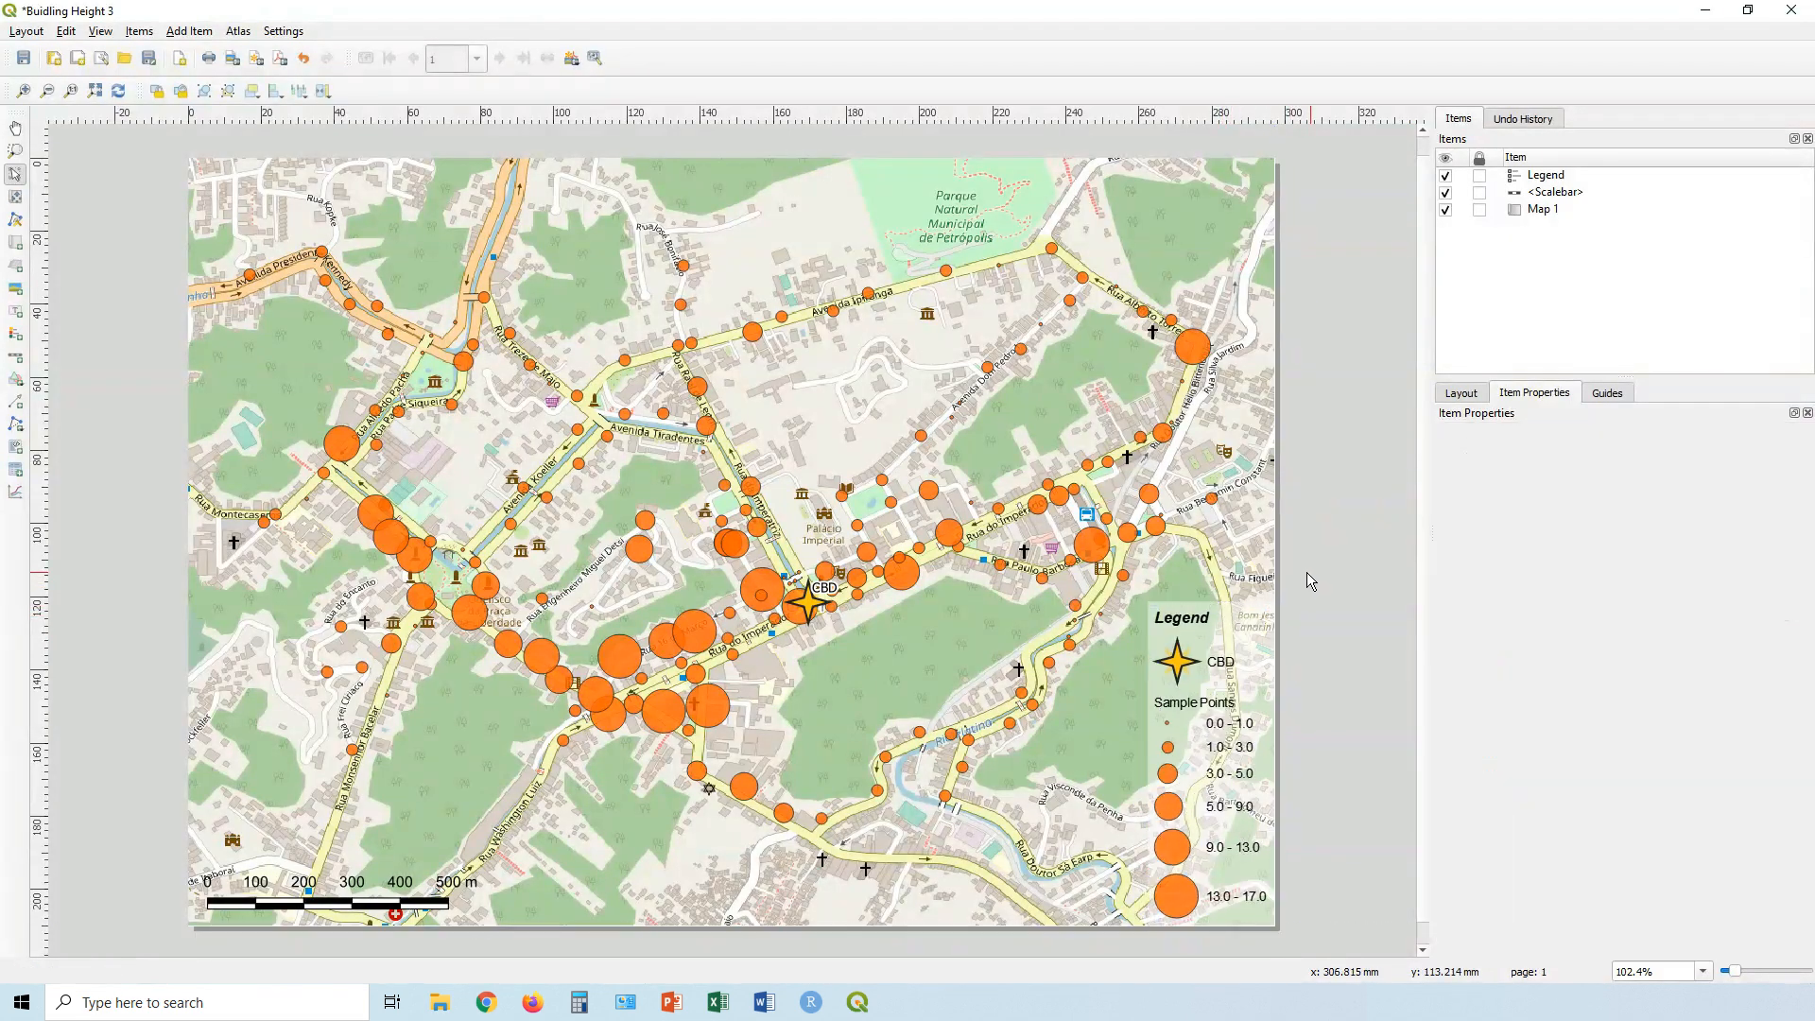
Slightly increase the opacity of the legend's background color.
click(1231, 646)
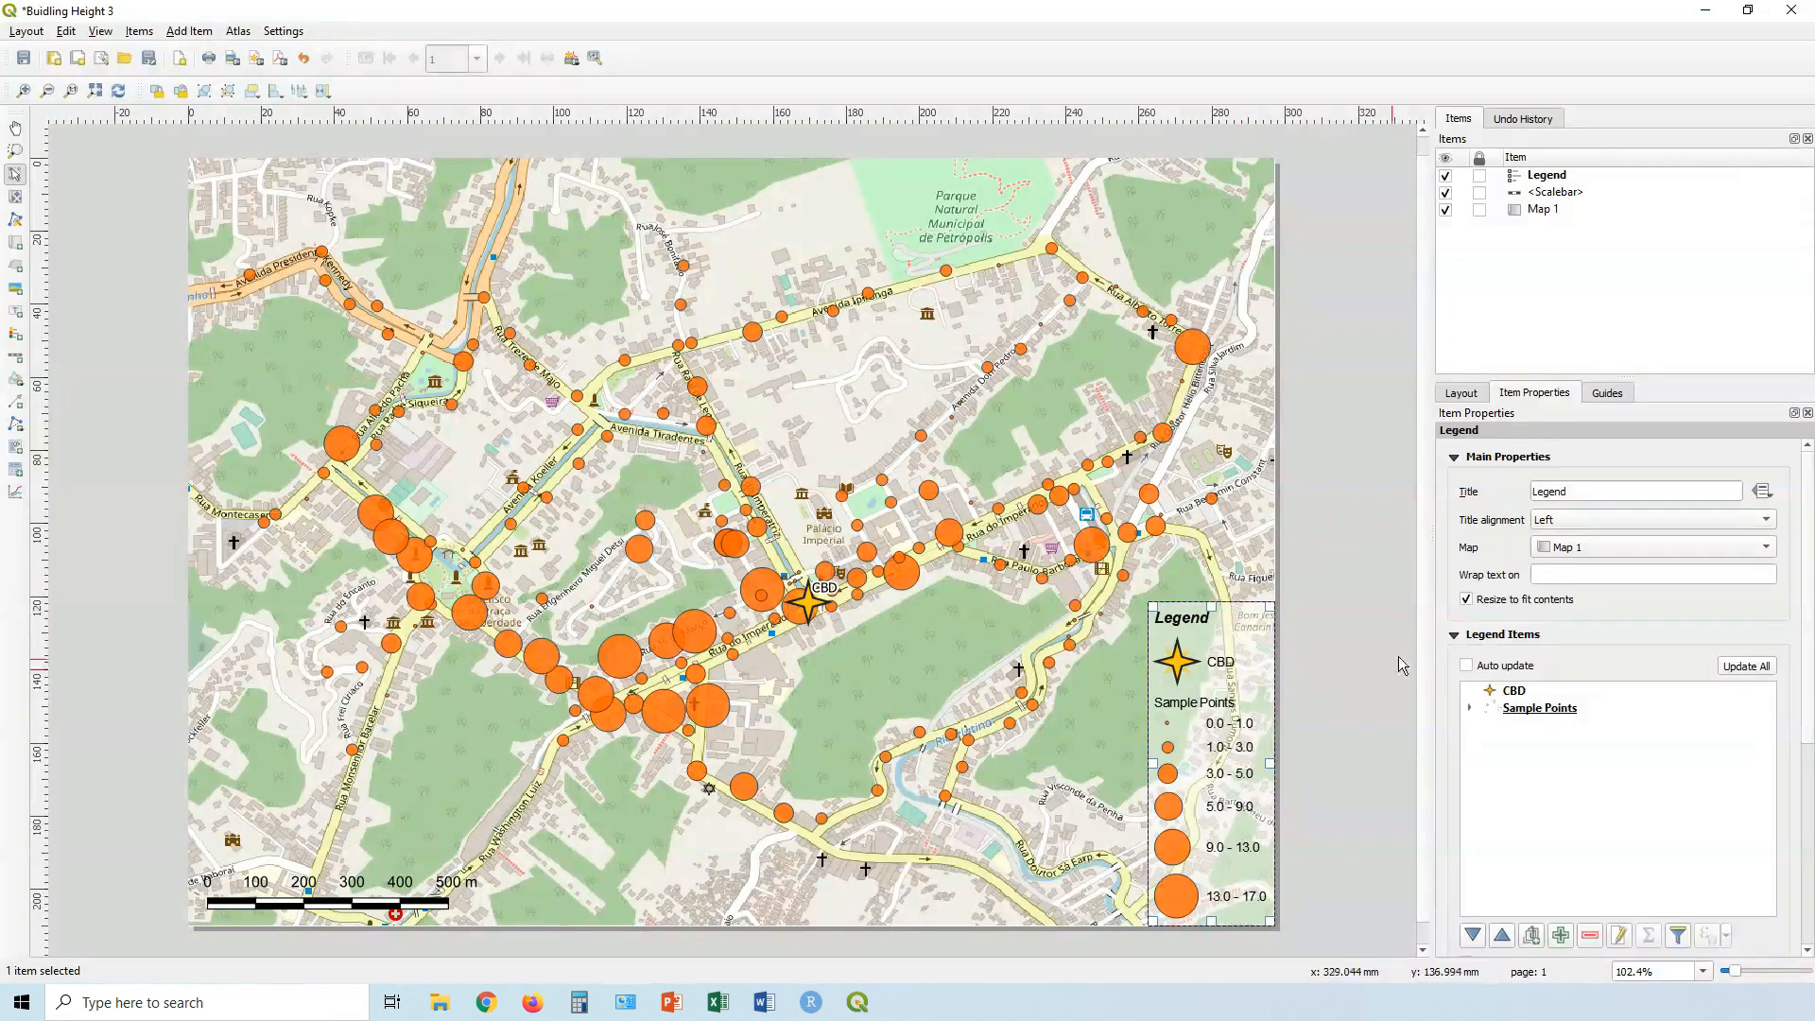
click(1454, 635)
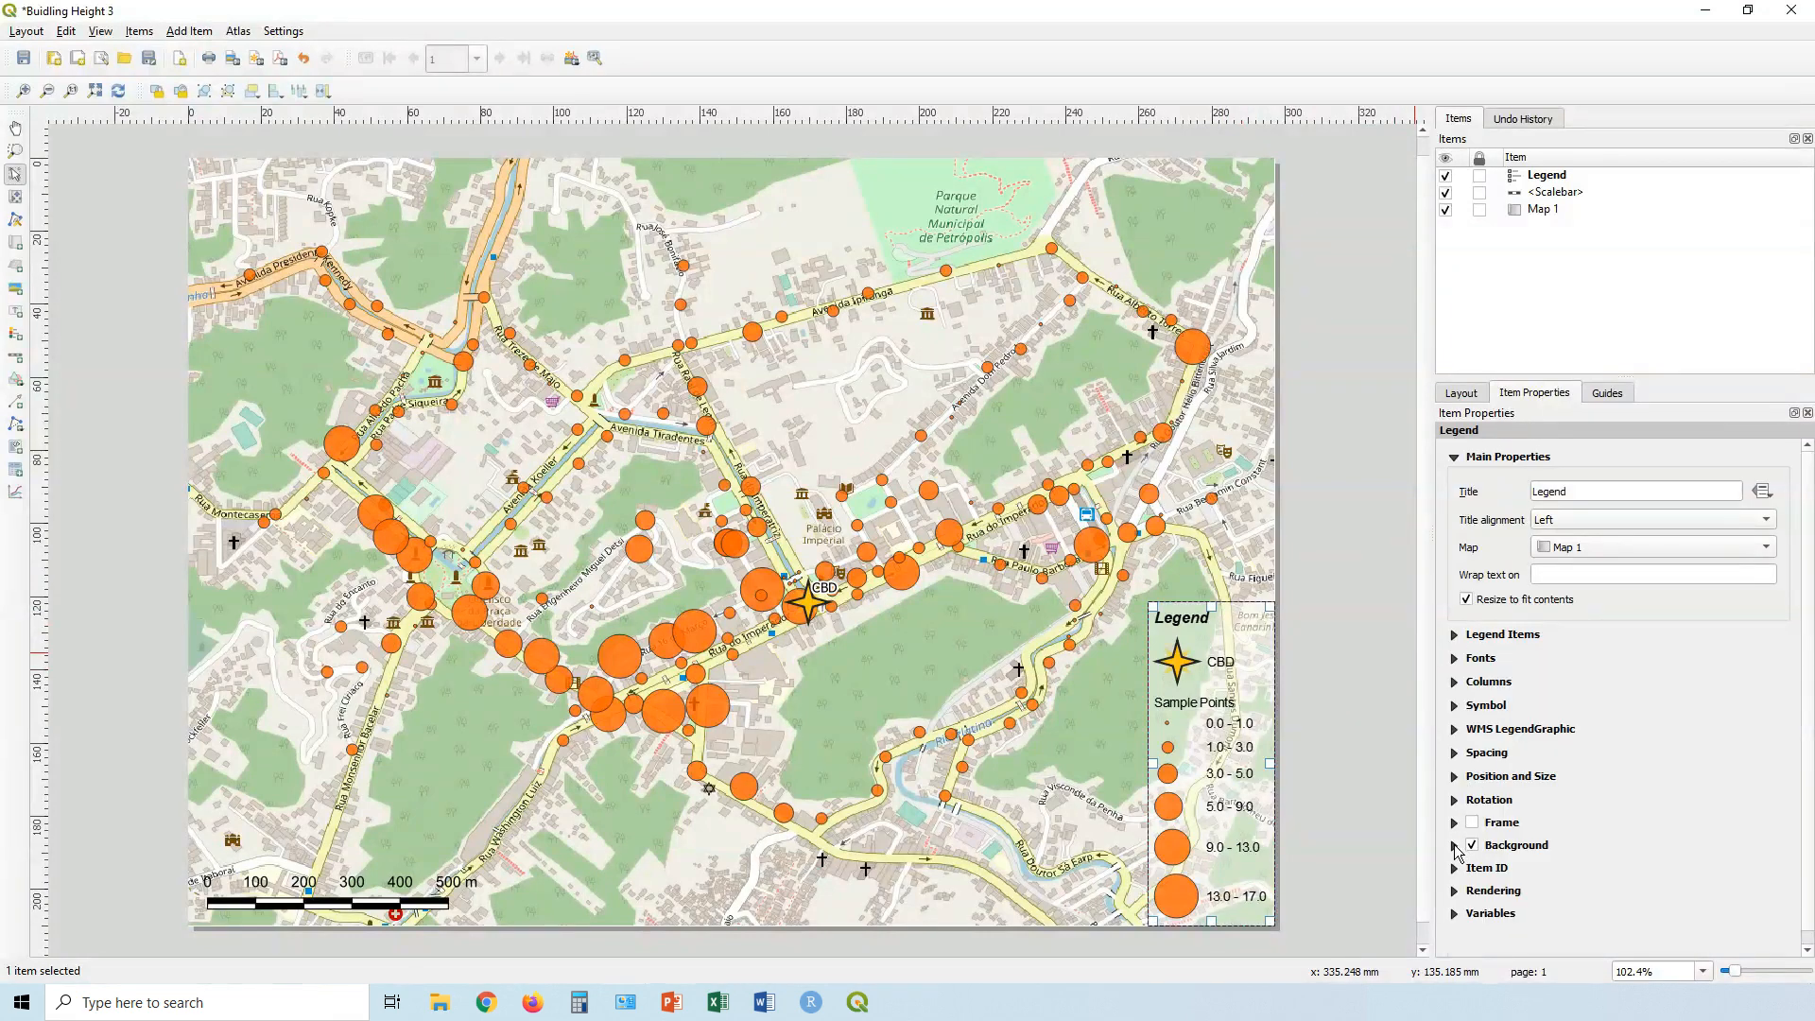
click(1455, 846)
click(1741, 879)
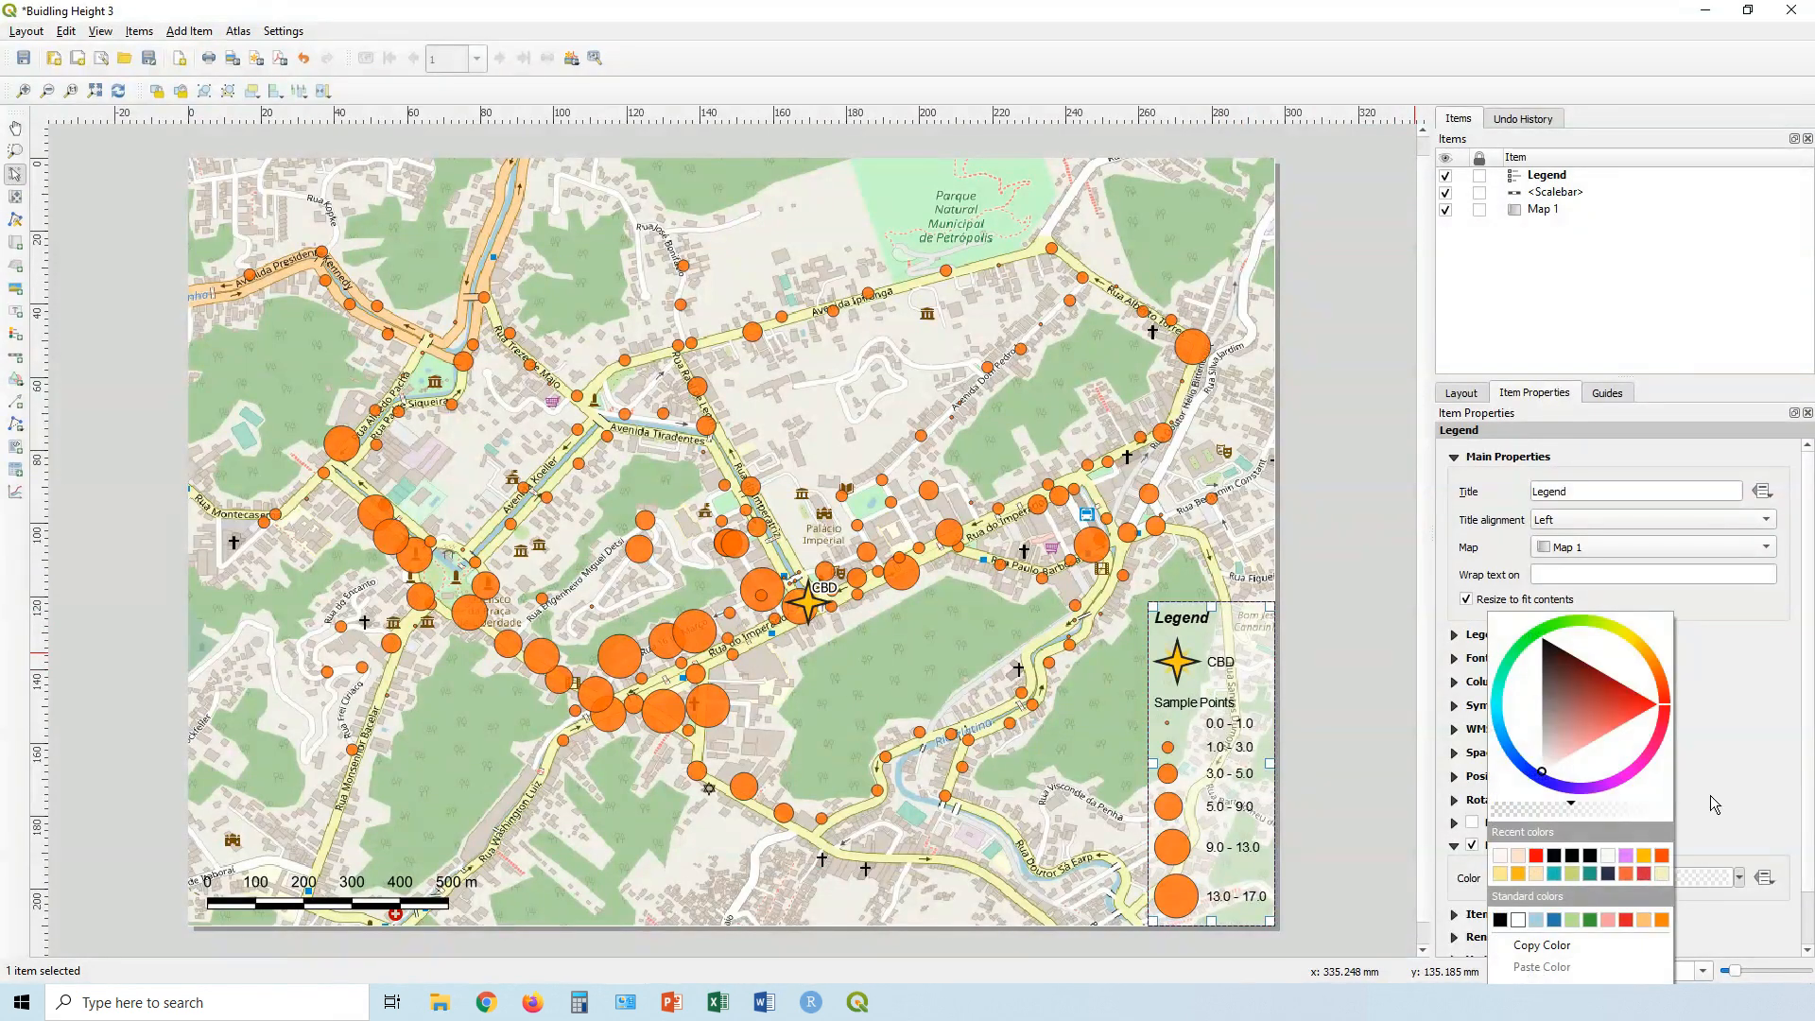
drag(1574, 810, 1590, 802)
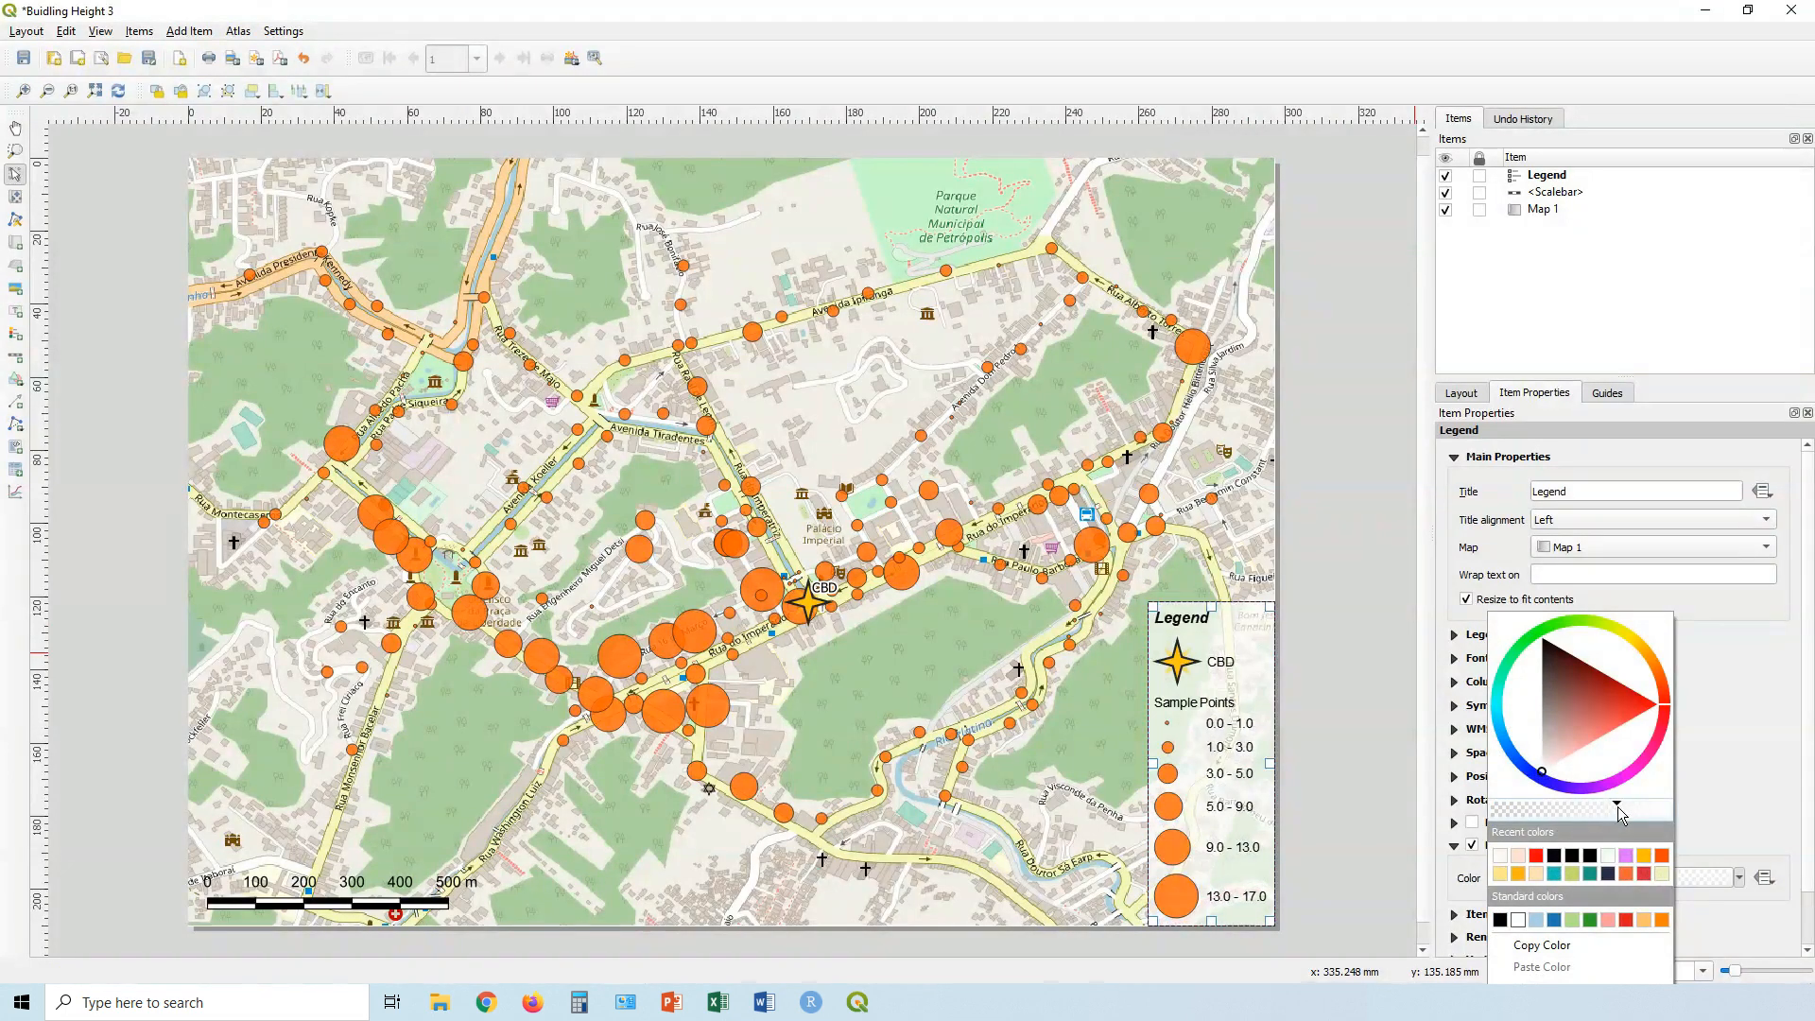
click(1355, 605)
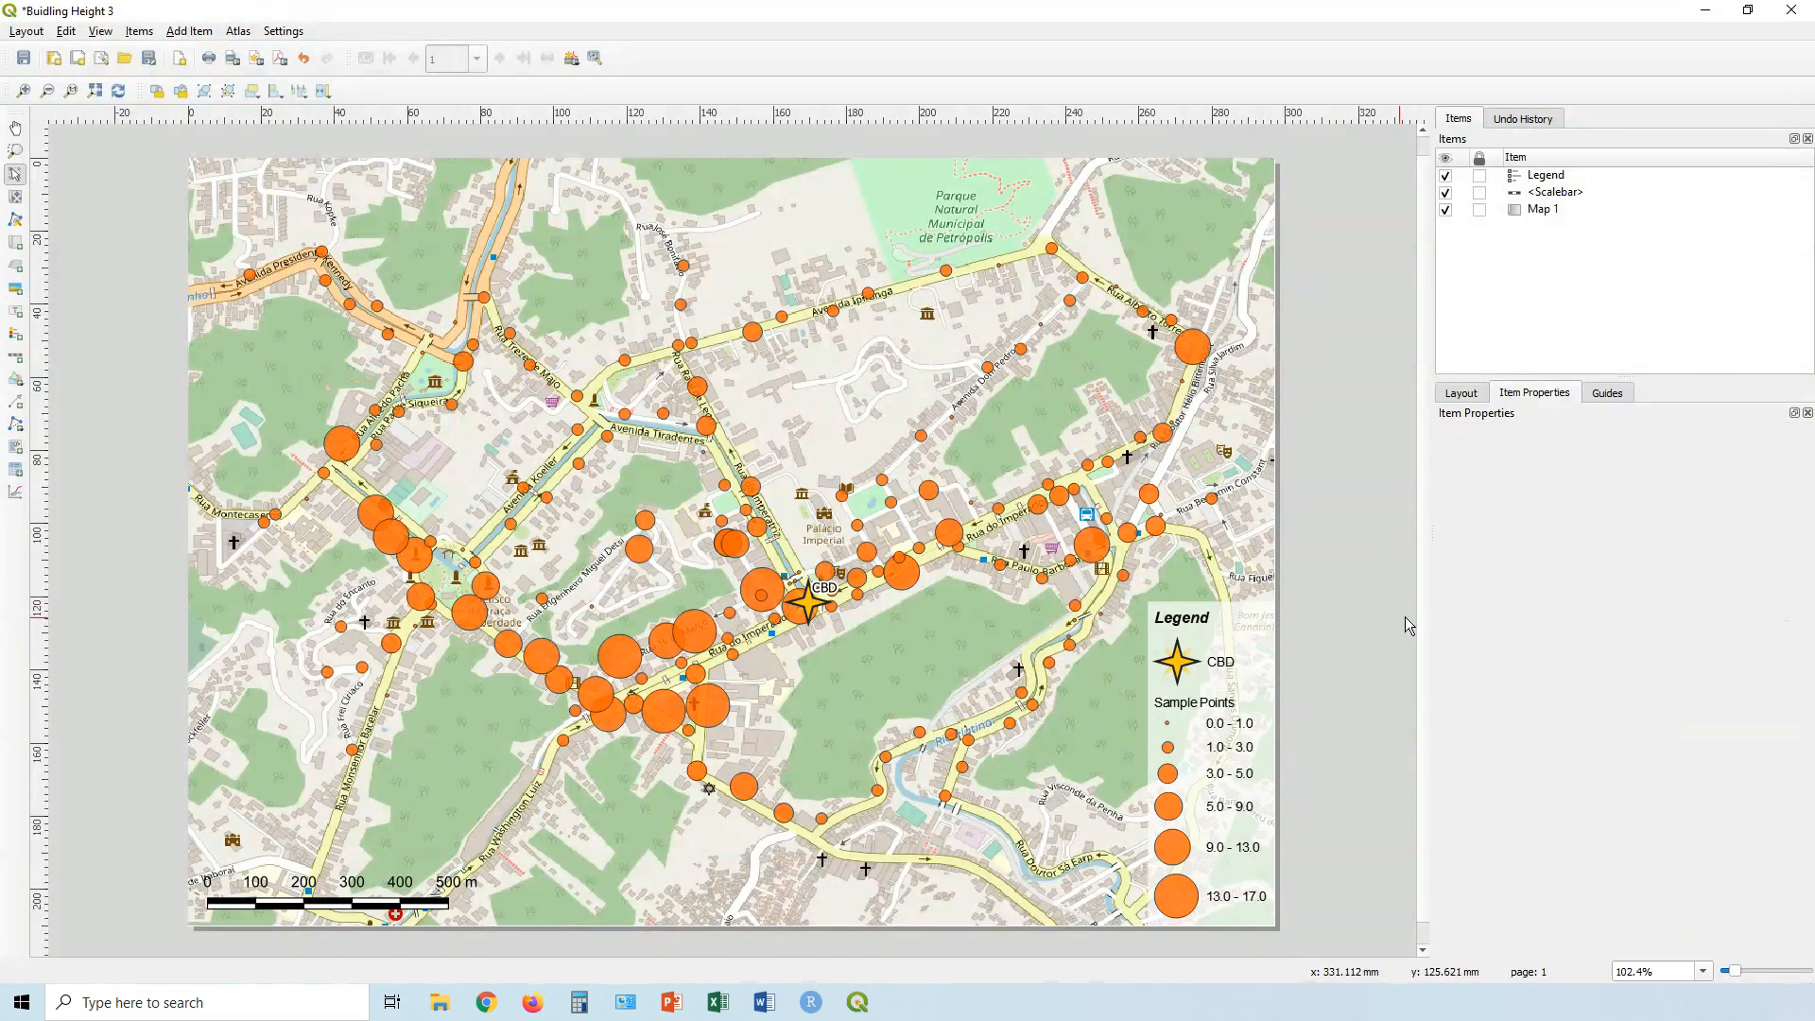
Add a picture near the page's upper-right corner and use the north arrow Arrow_05.svg as its image.
click(186, 30)
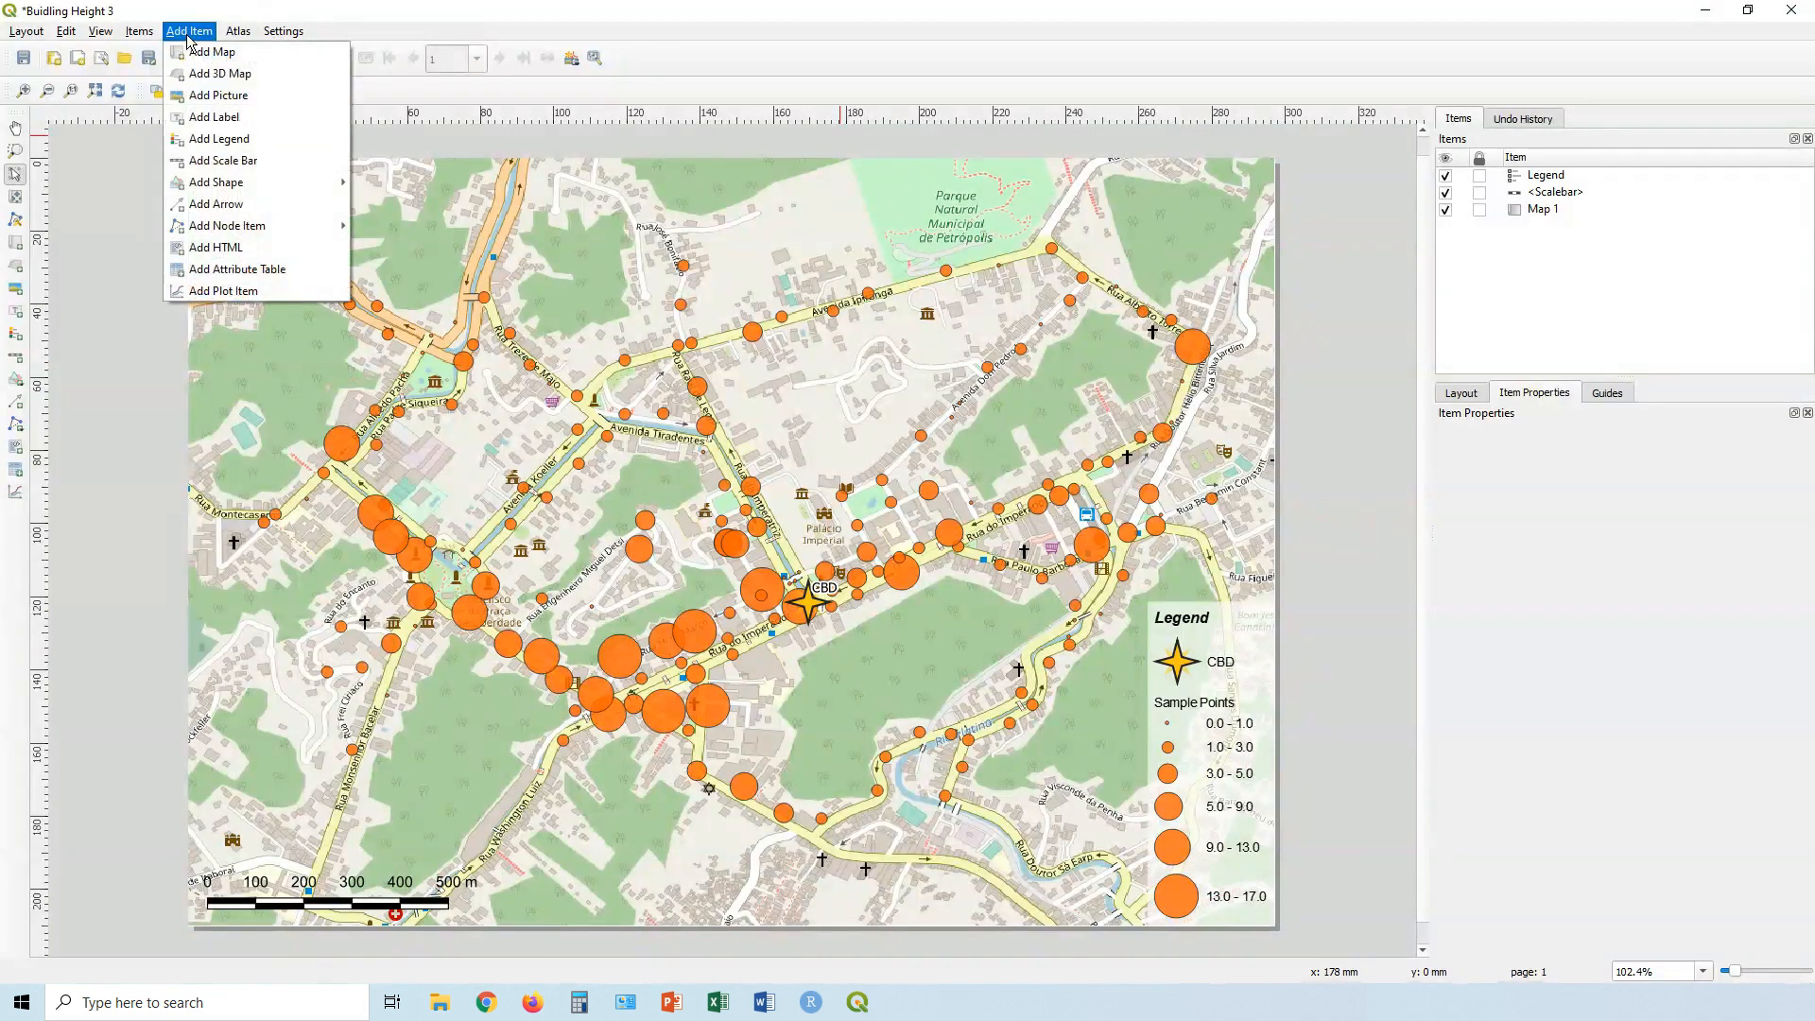
click(219, 95)
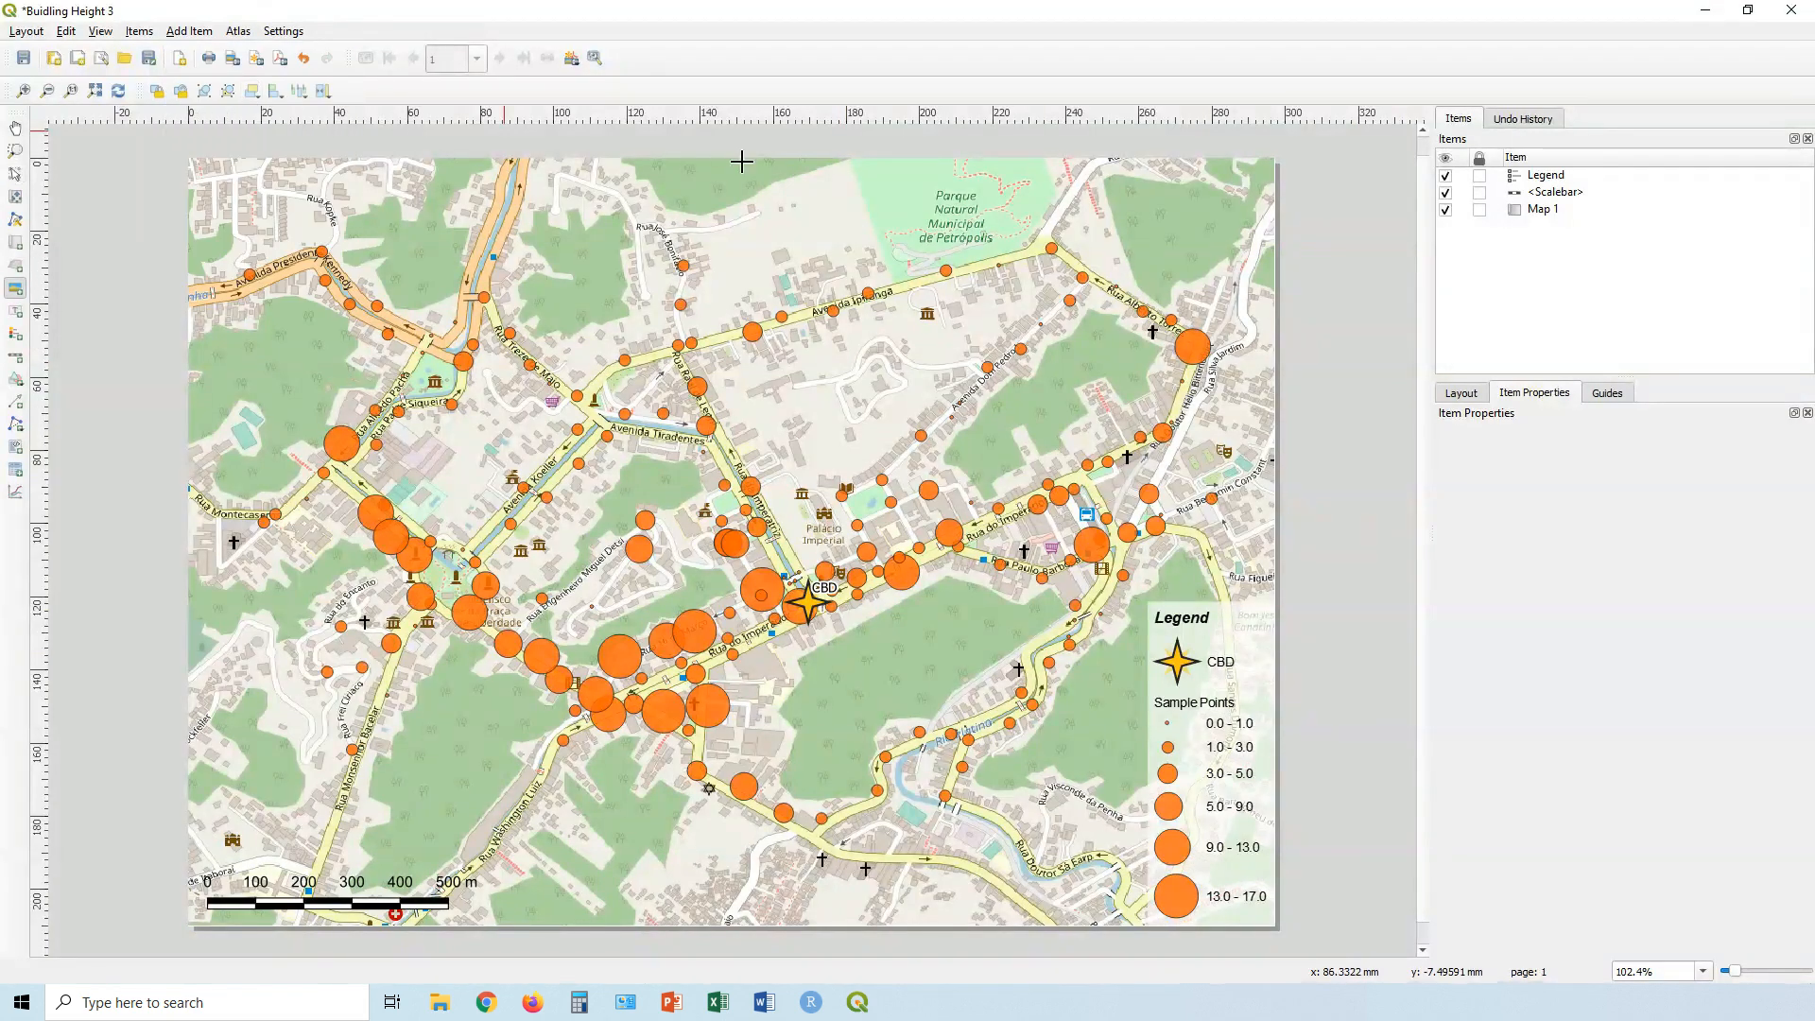
drag(1183, 190, 1250, 267)
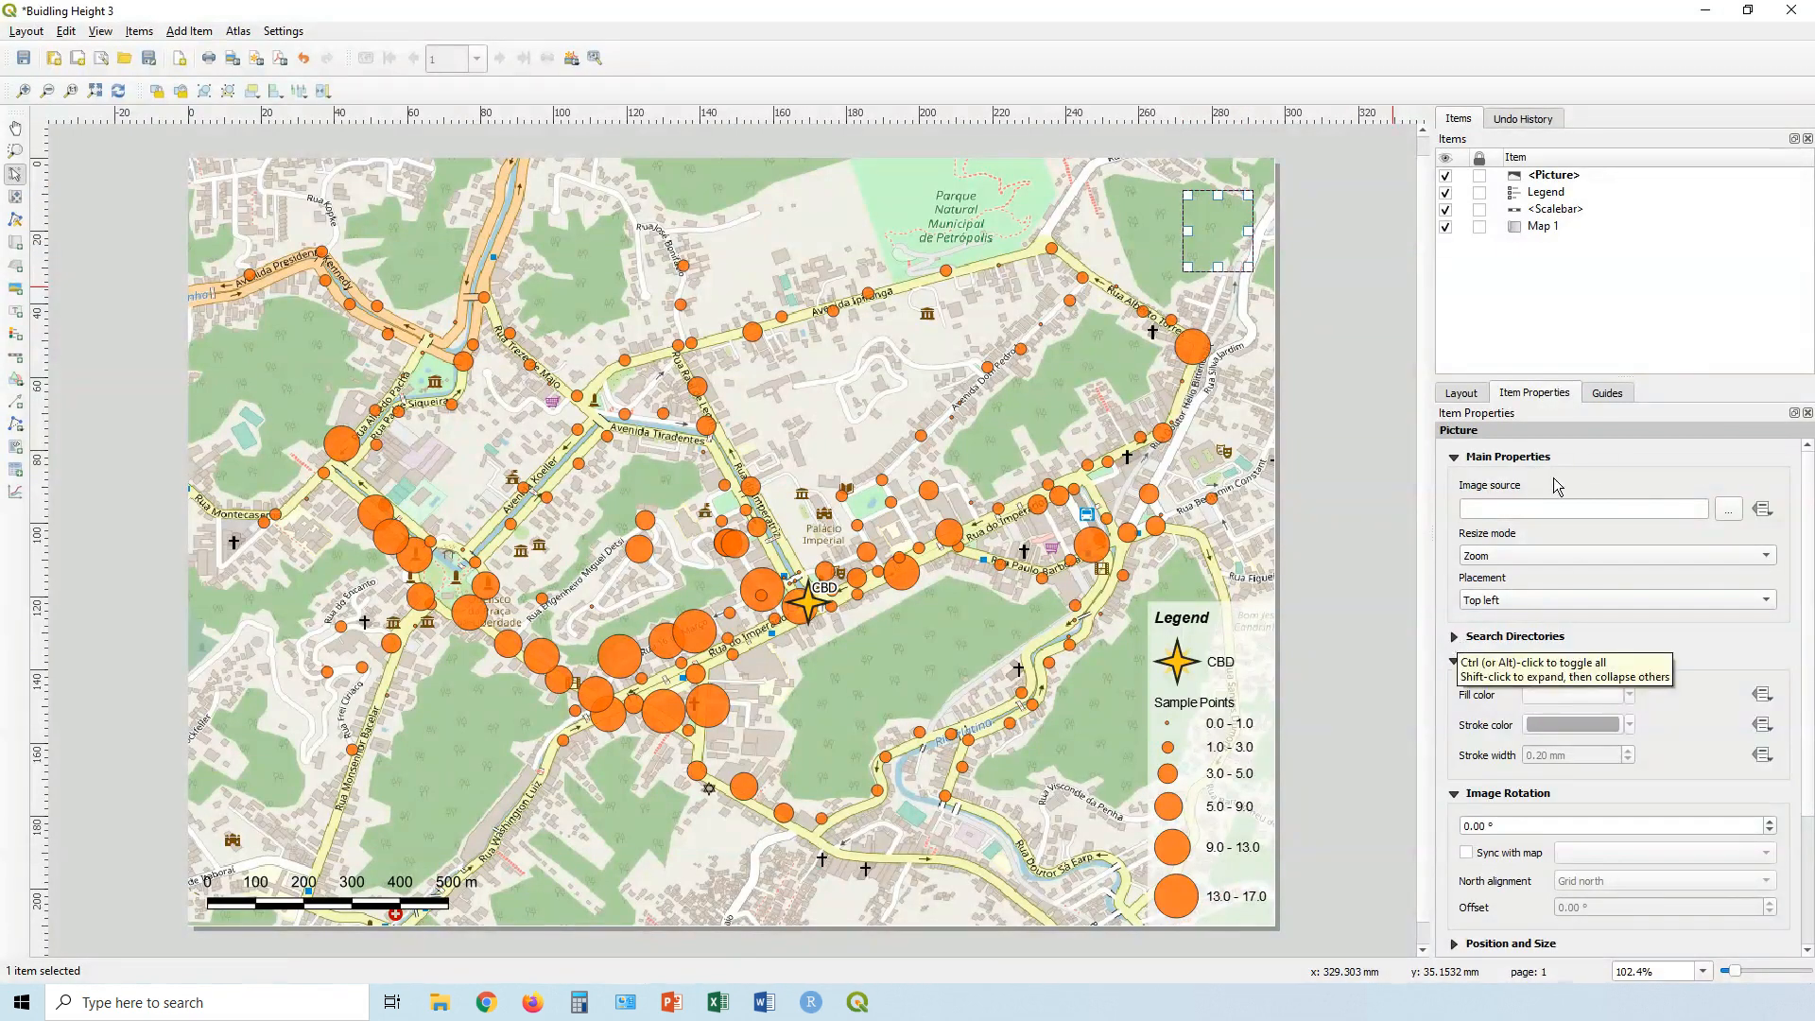
click(1454, 638)
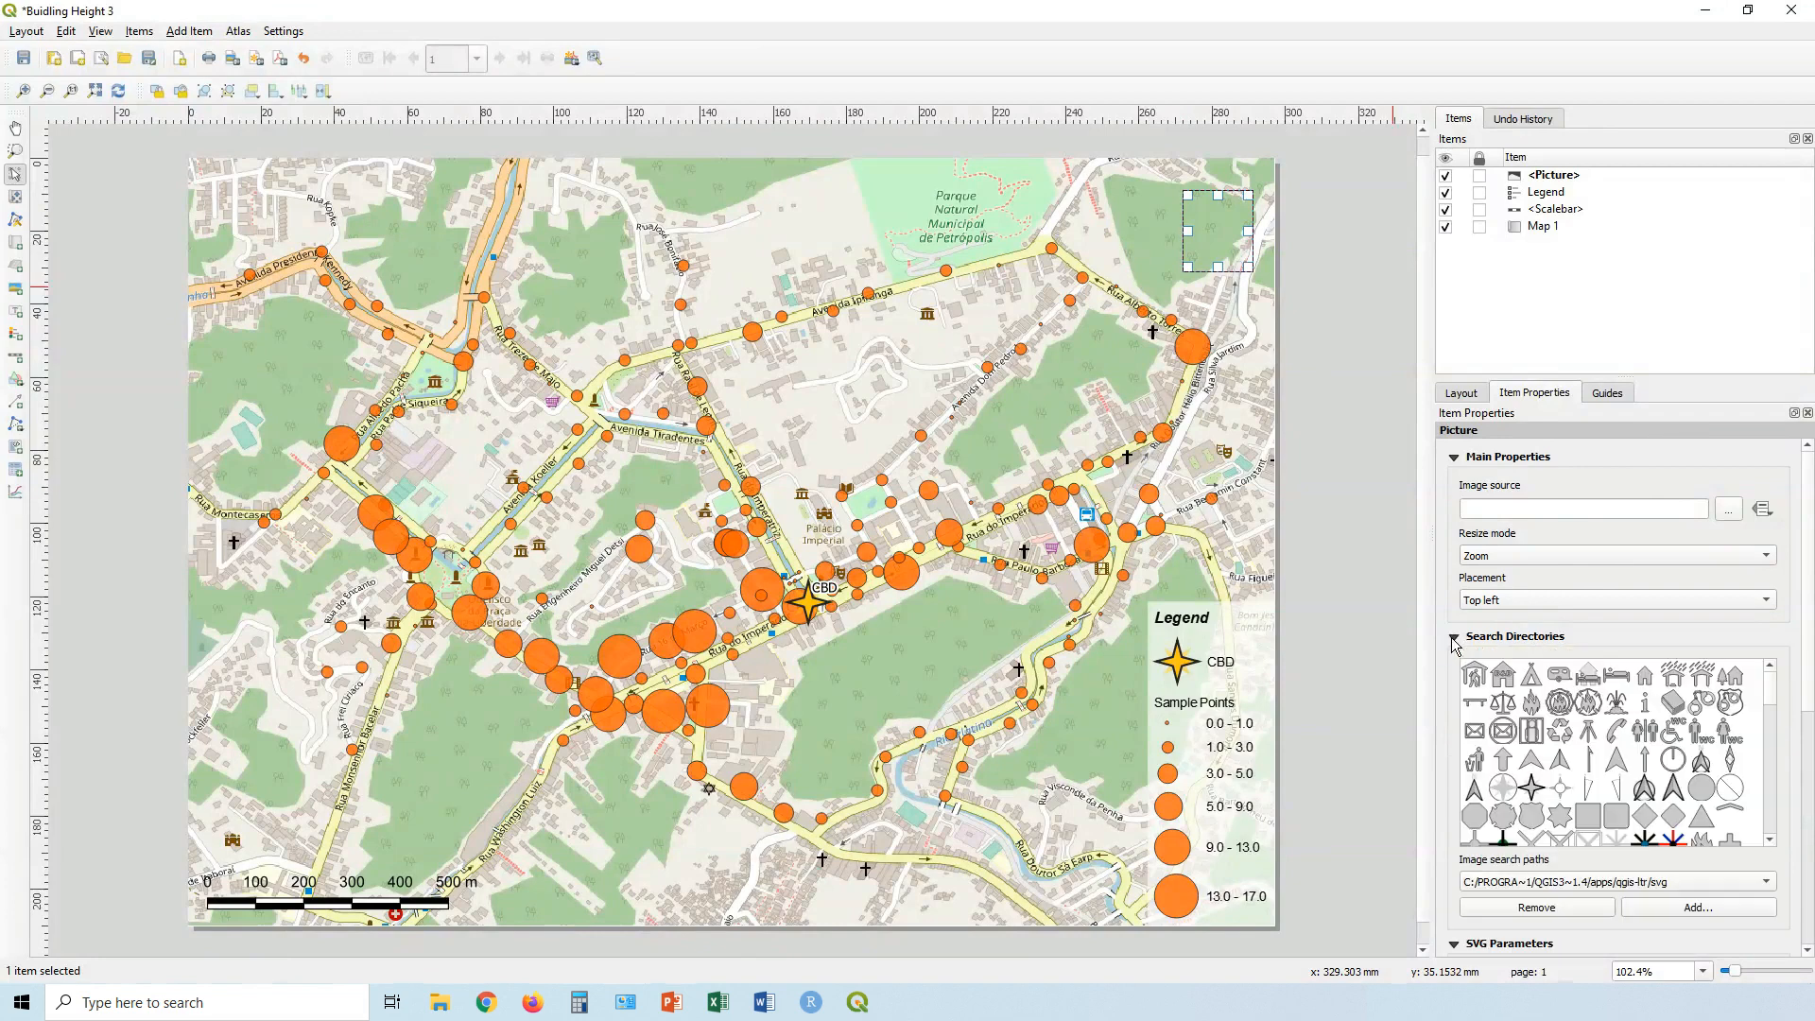
scroll(1647, 707, down, 1)
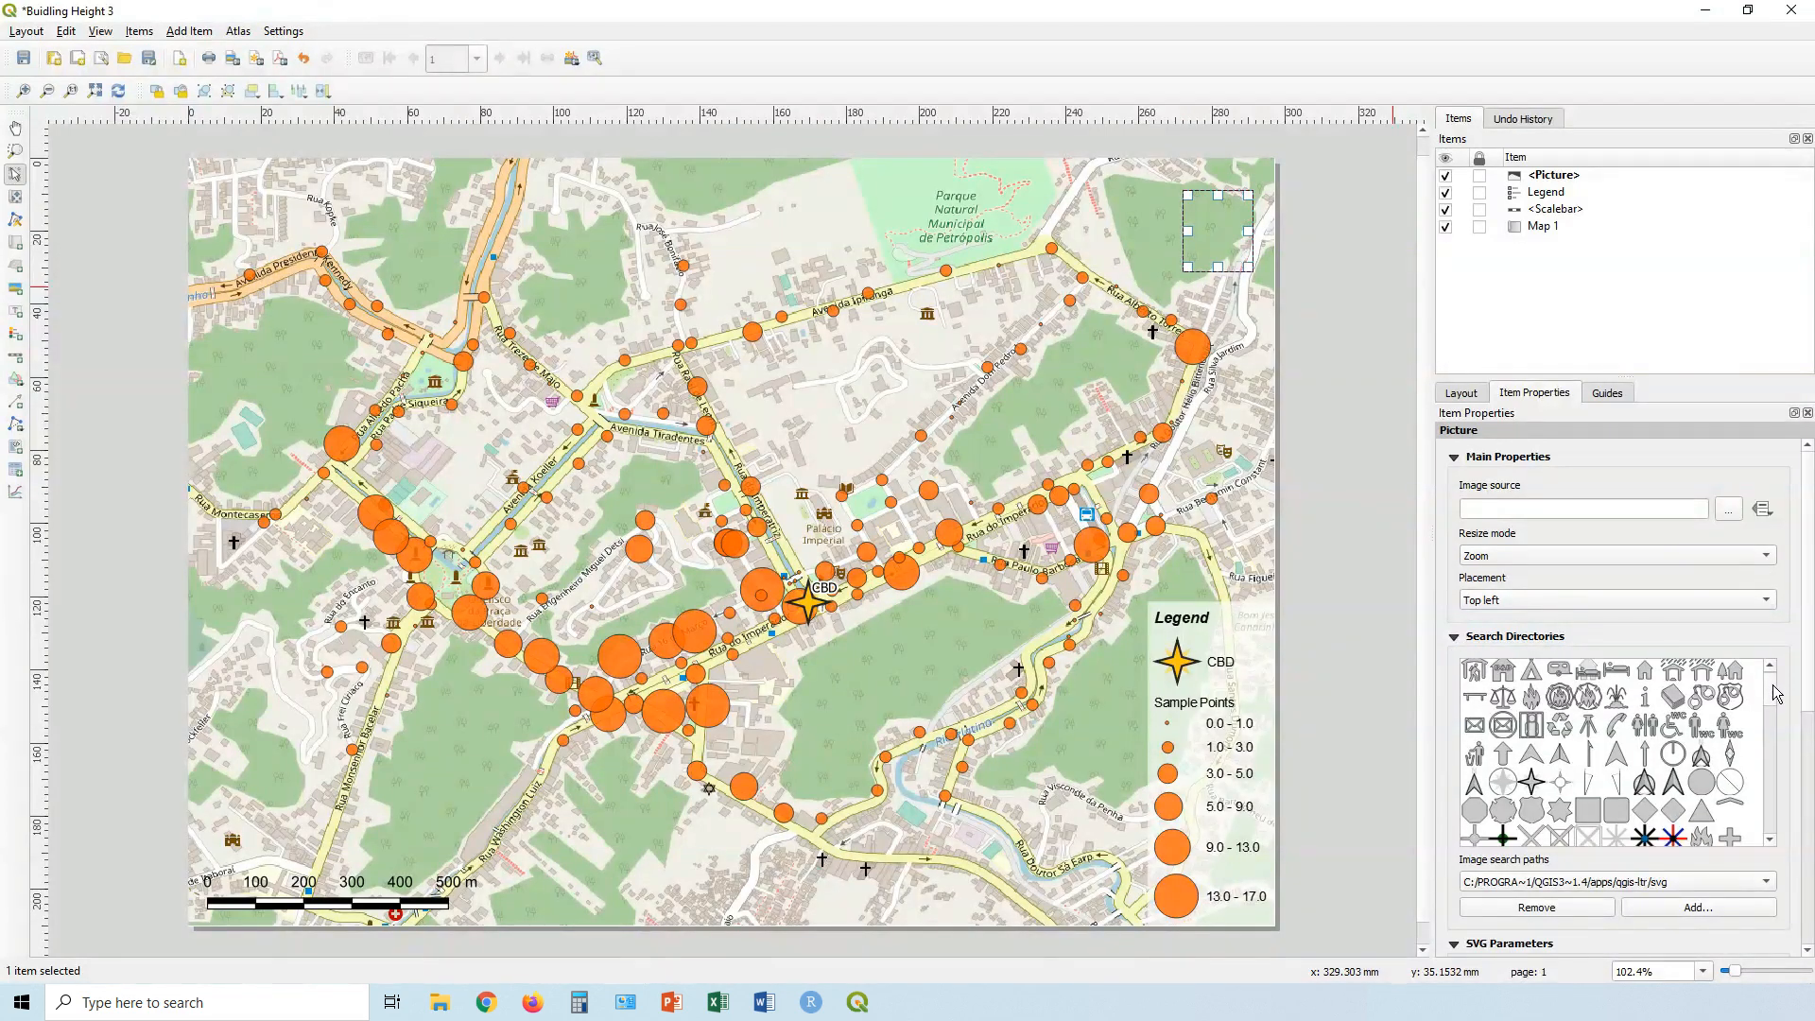
click(1617, 744)
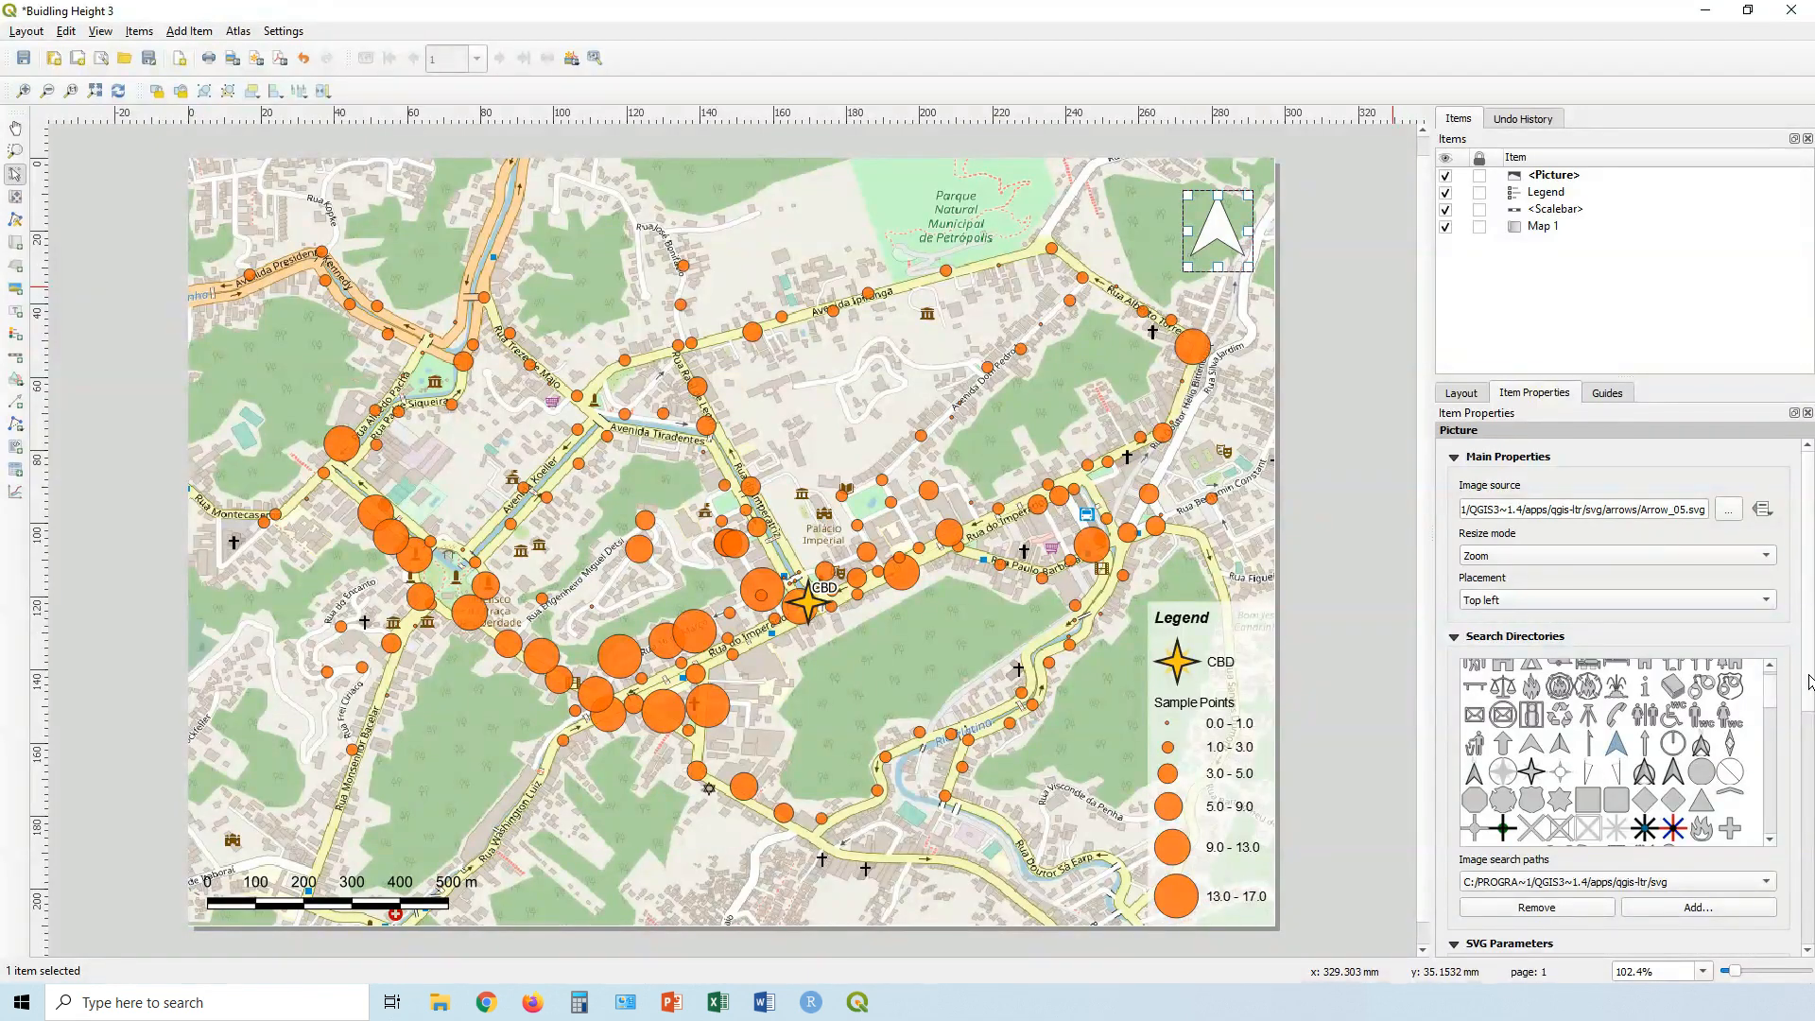
Fill the north arrow with black and move it closer to the page's upper-right corner.
scroll(1809, 682, down, 5)
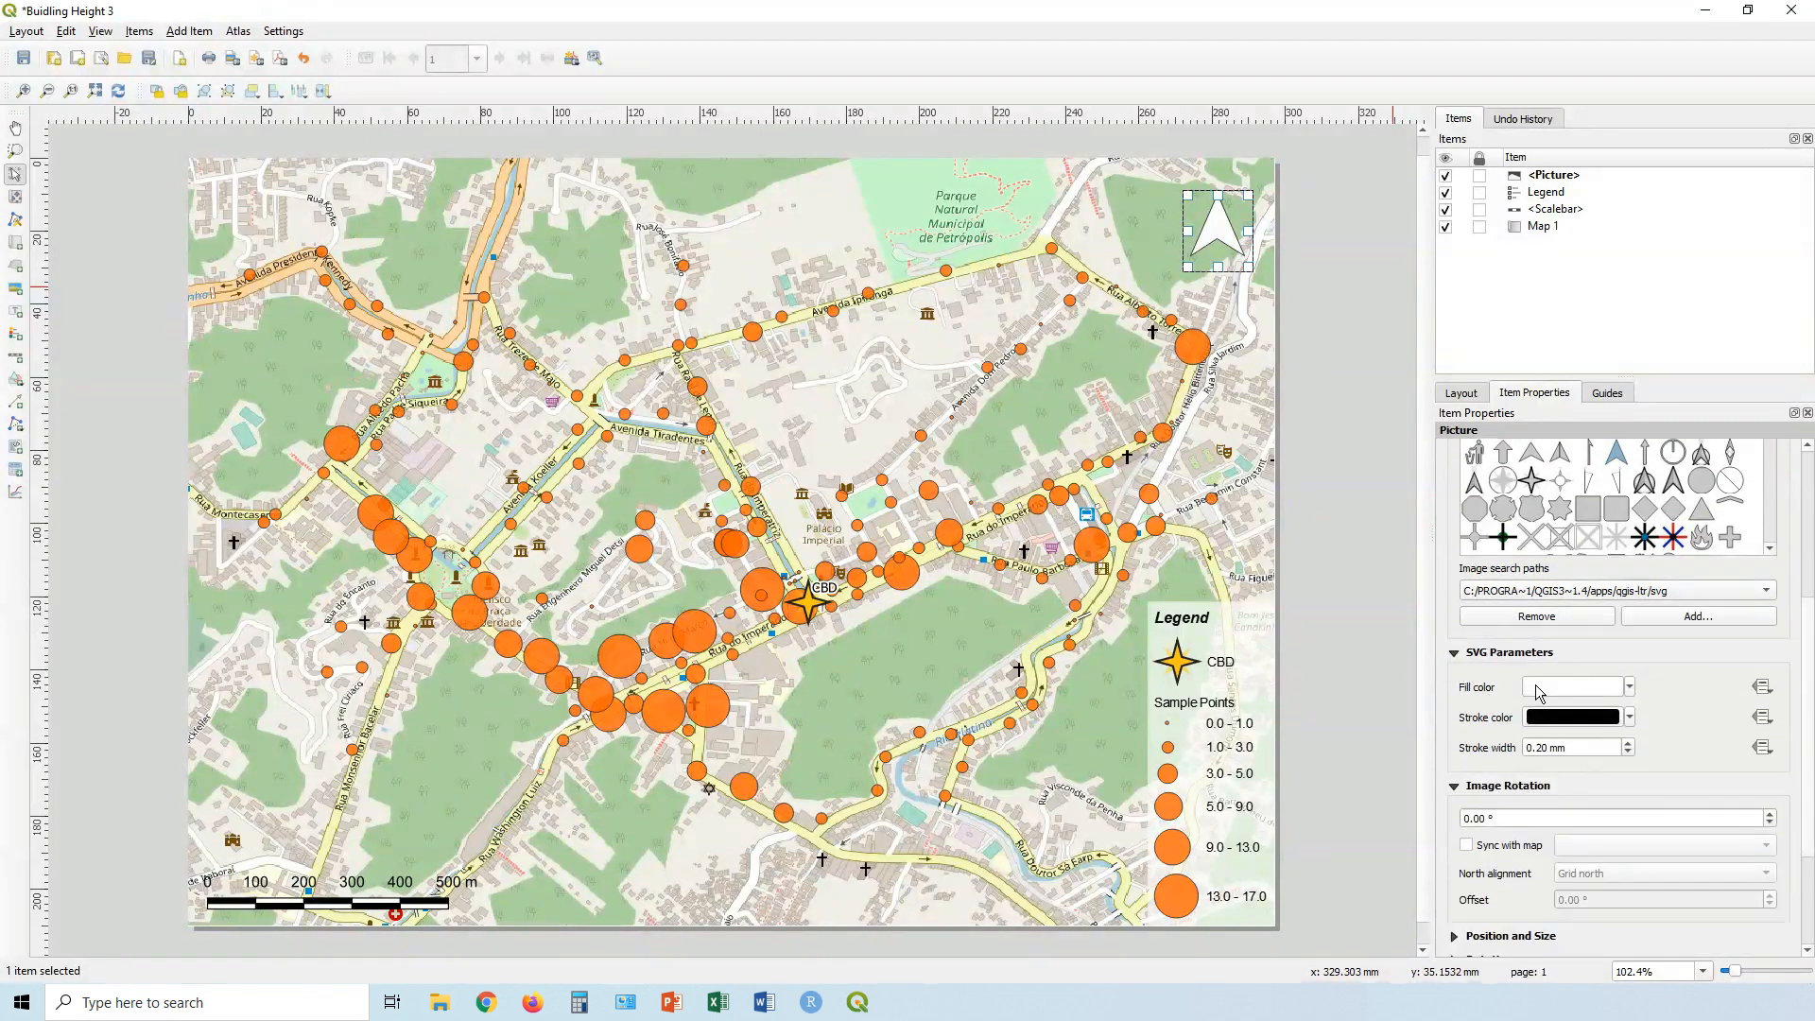
click(1631, 687)
click(1565, 633)
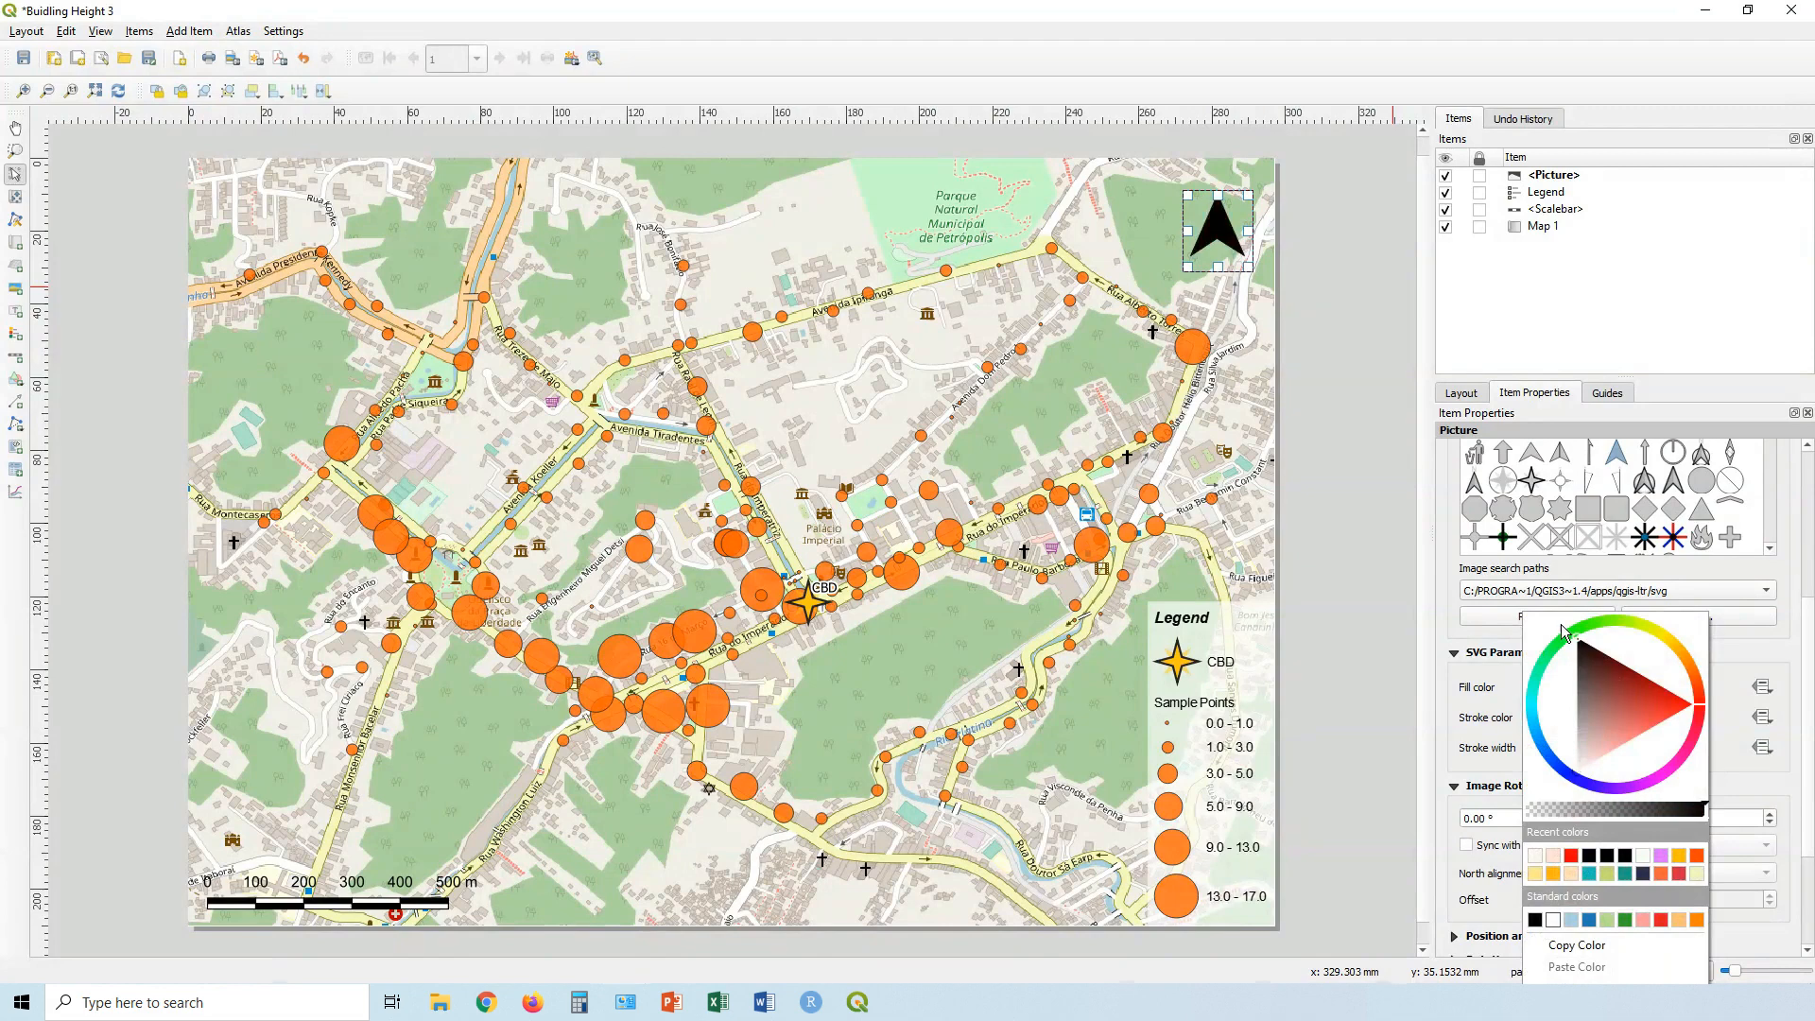
click(1396, 603)
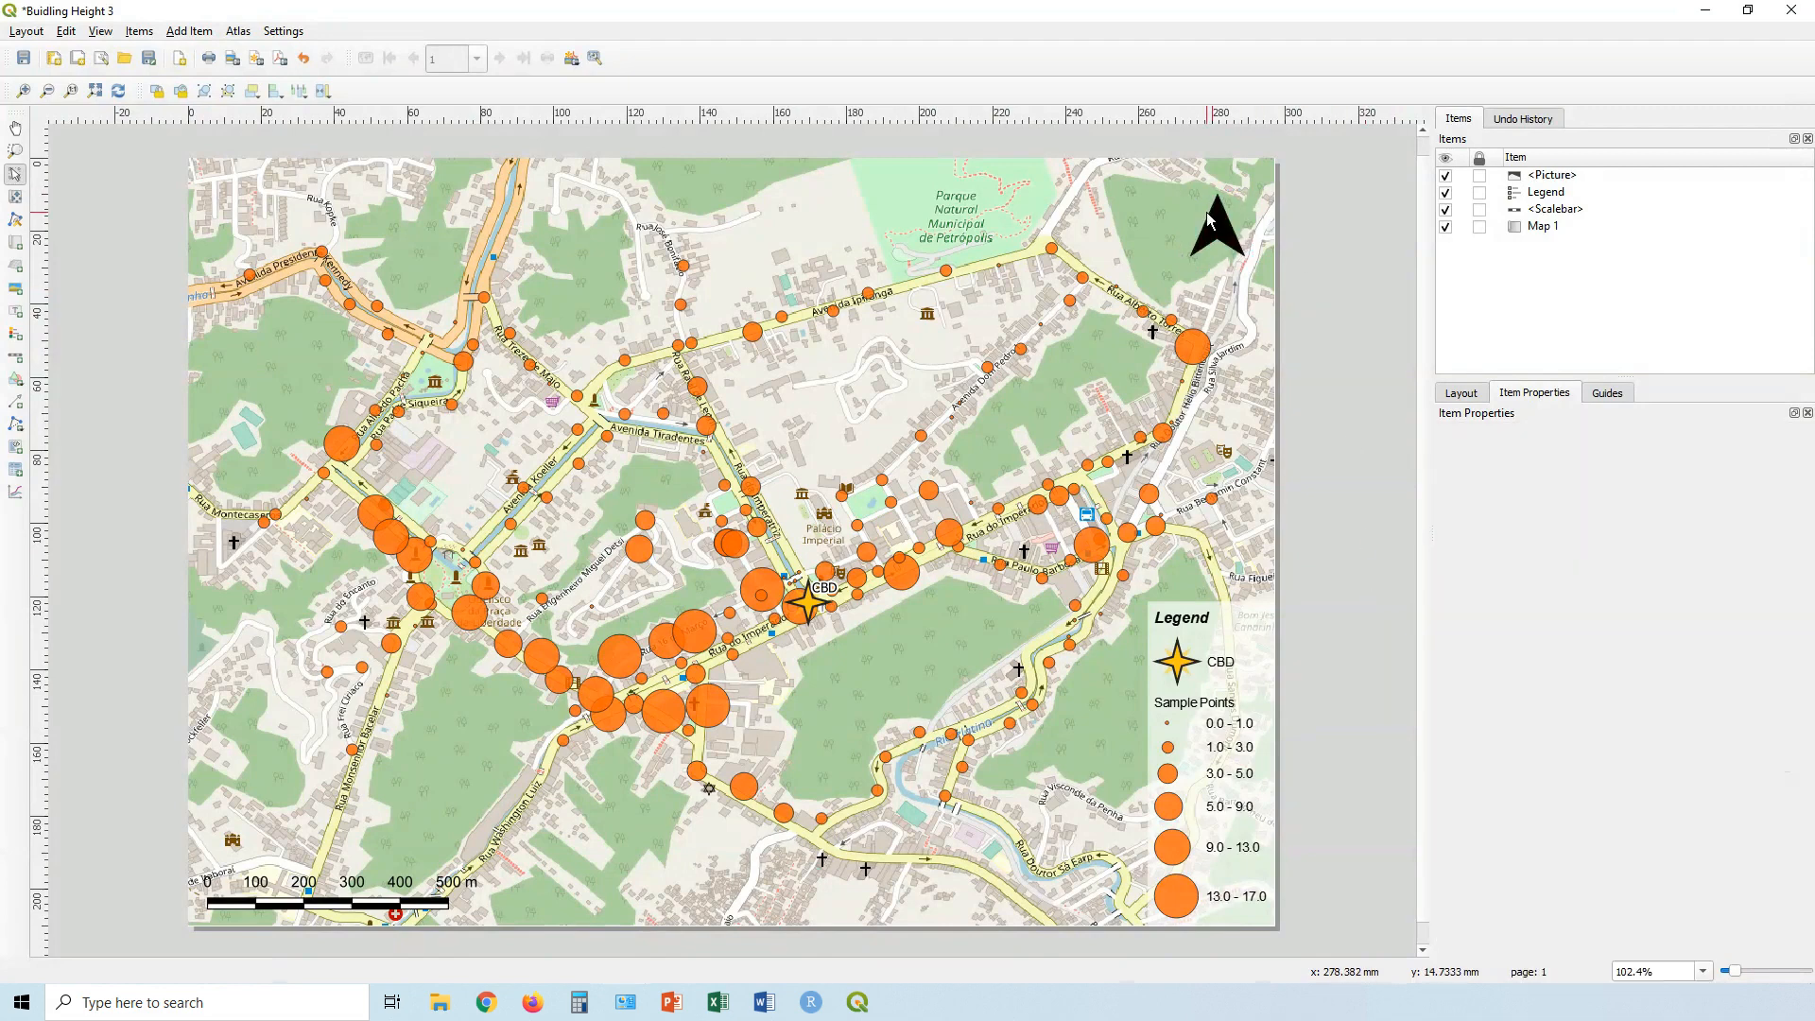
drag(1206, 212, 1238, 193)
click(1320, 185)
Add a wide label across the top of the map reading "Building Height (Storeys) Petropolis, RJ, Brazil".
click(189, 31)
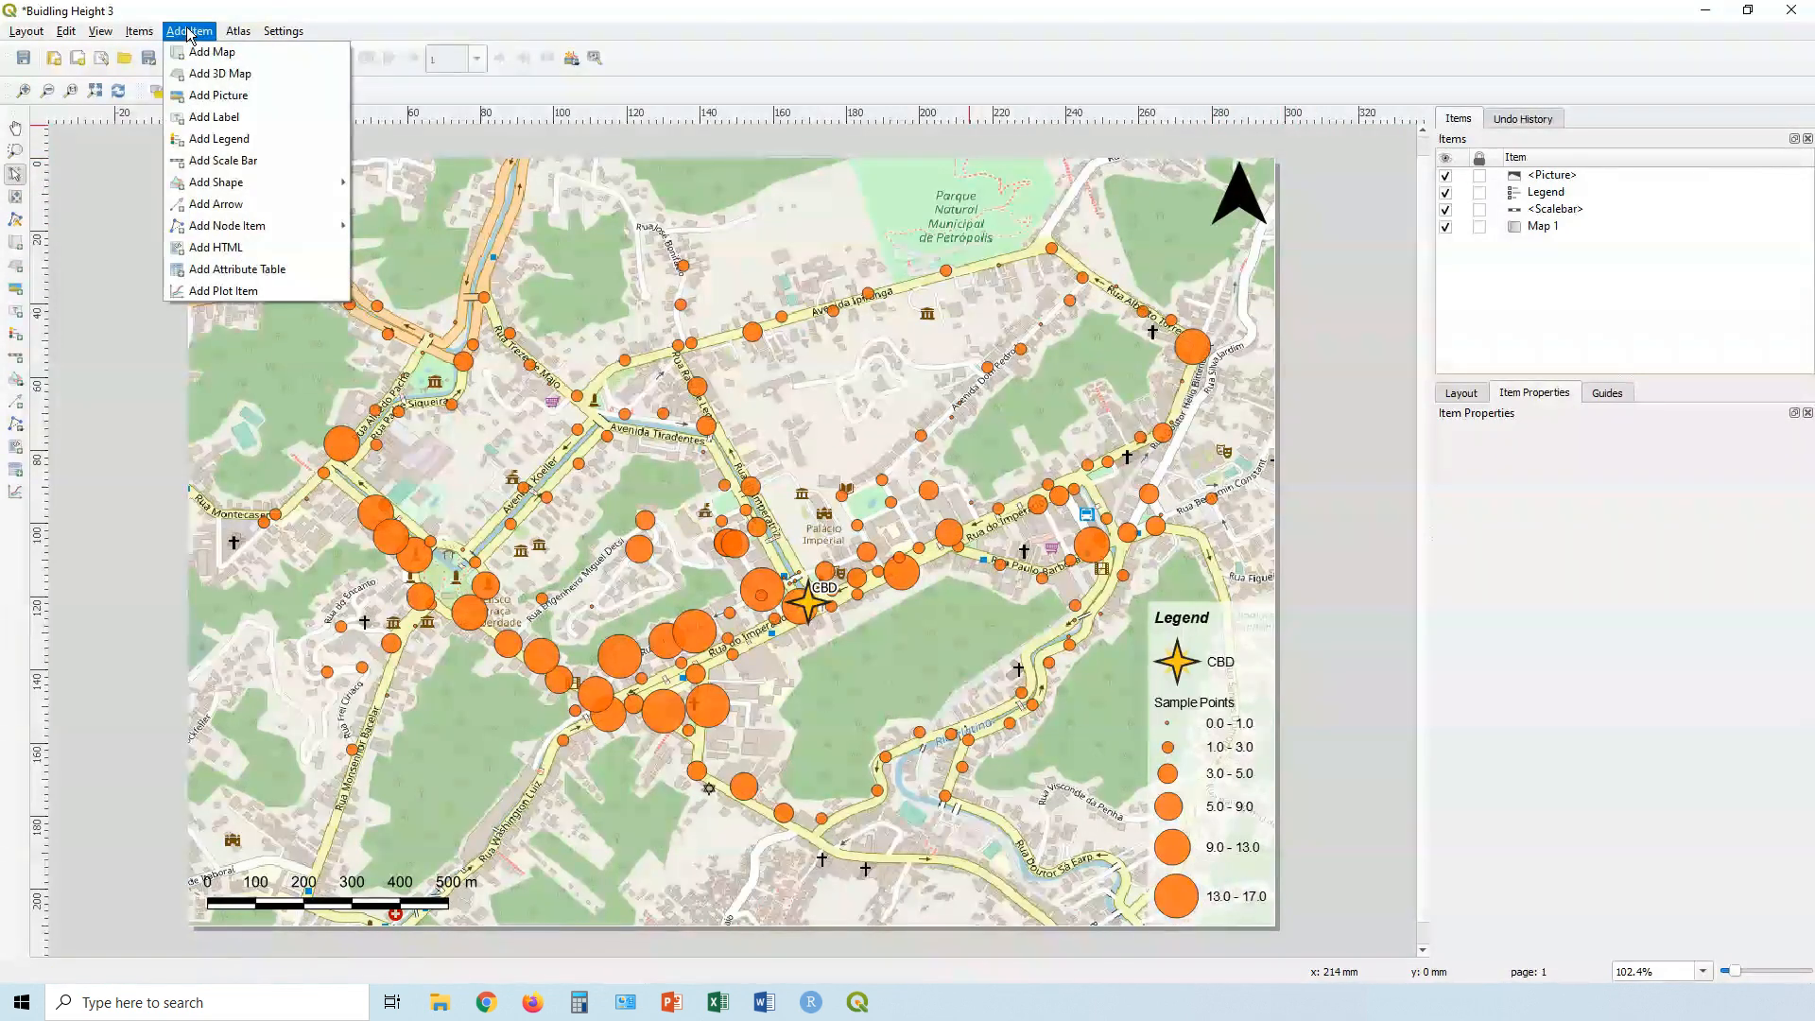
click(223, 117)
drag(384, 158, 1138, 215)
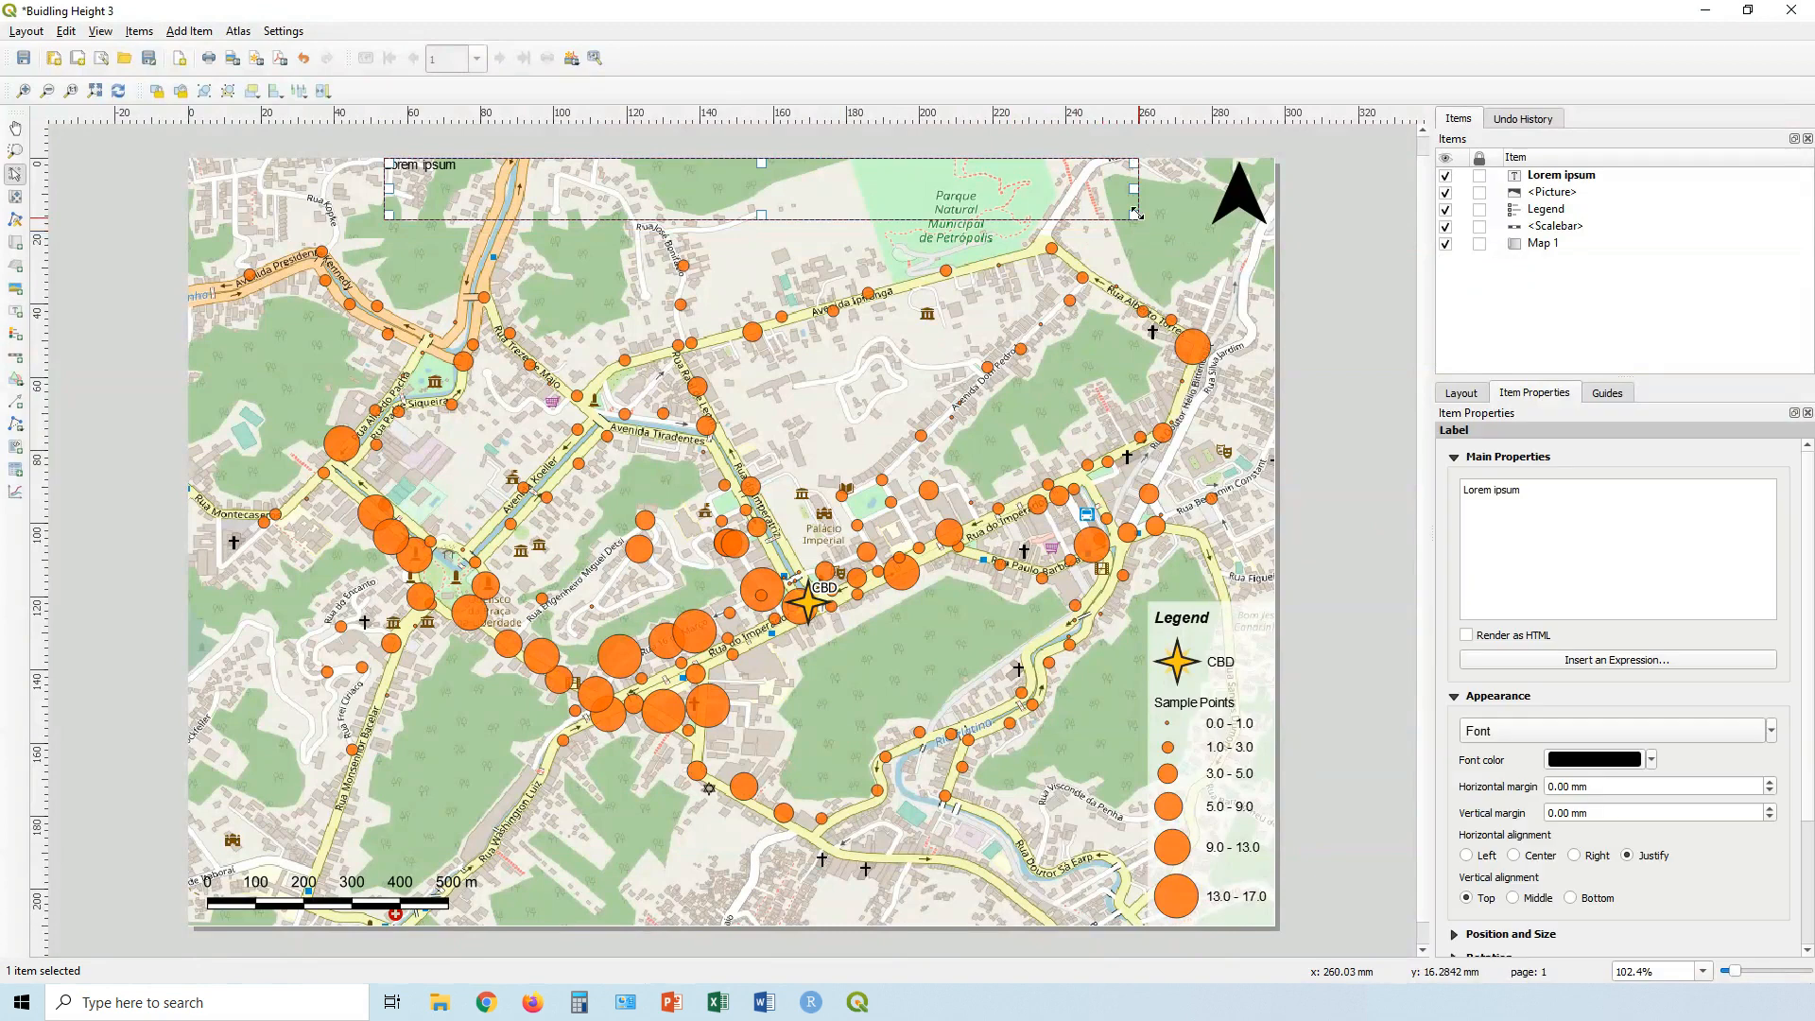
drag(1533, 492, 1398, 477)
text(Buil)
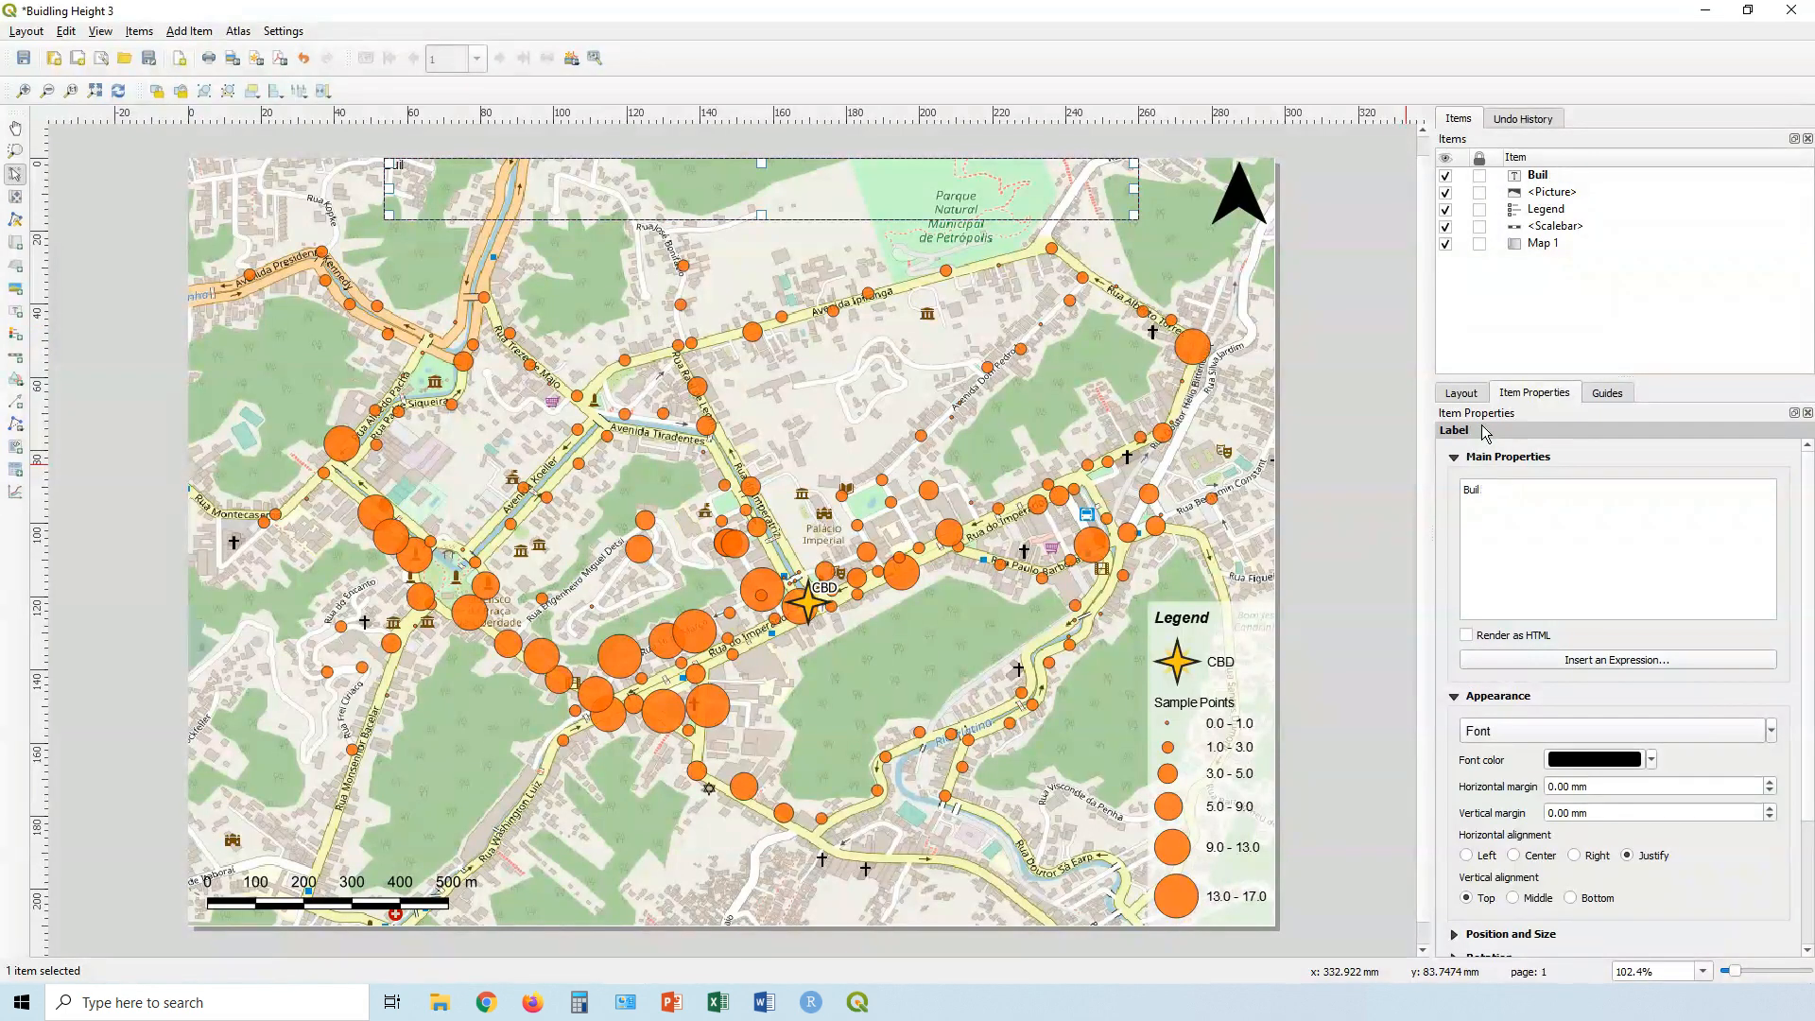
text(finding Height (Storeys) Petropolis,)
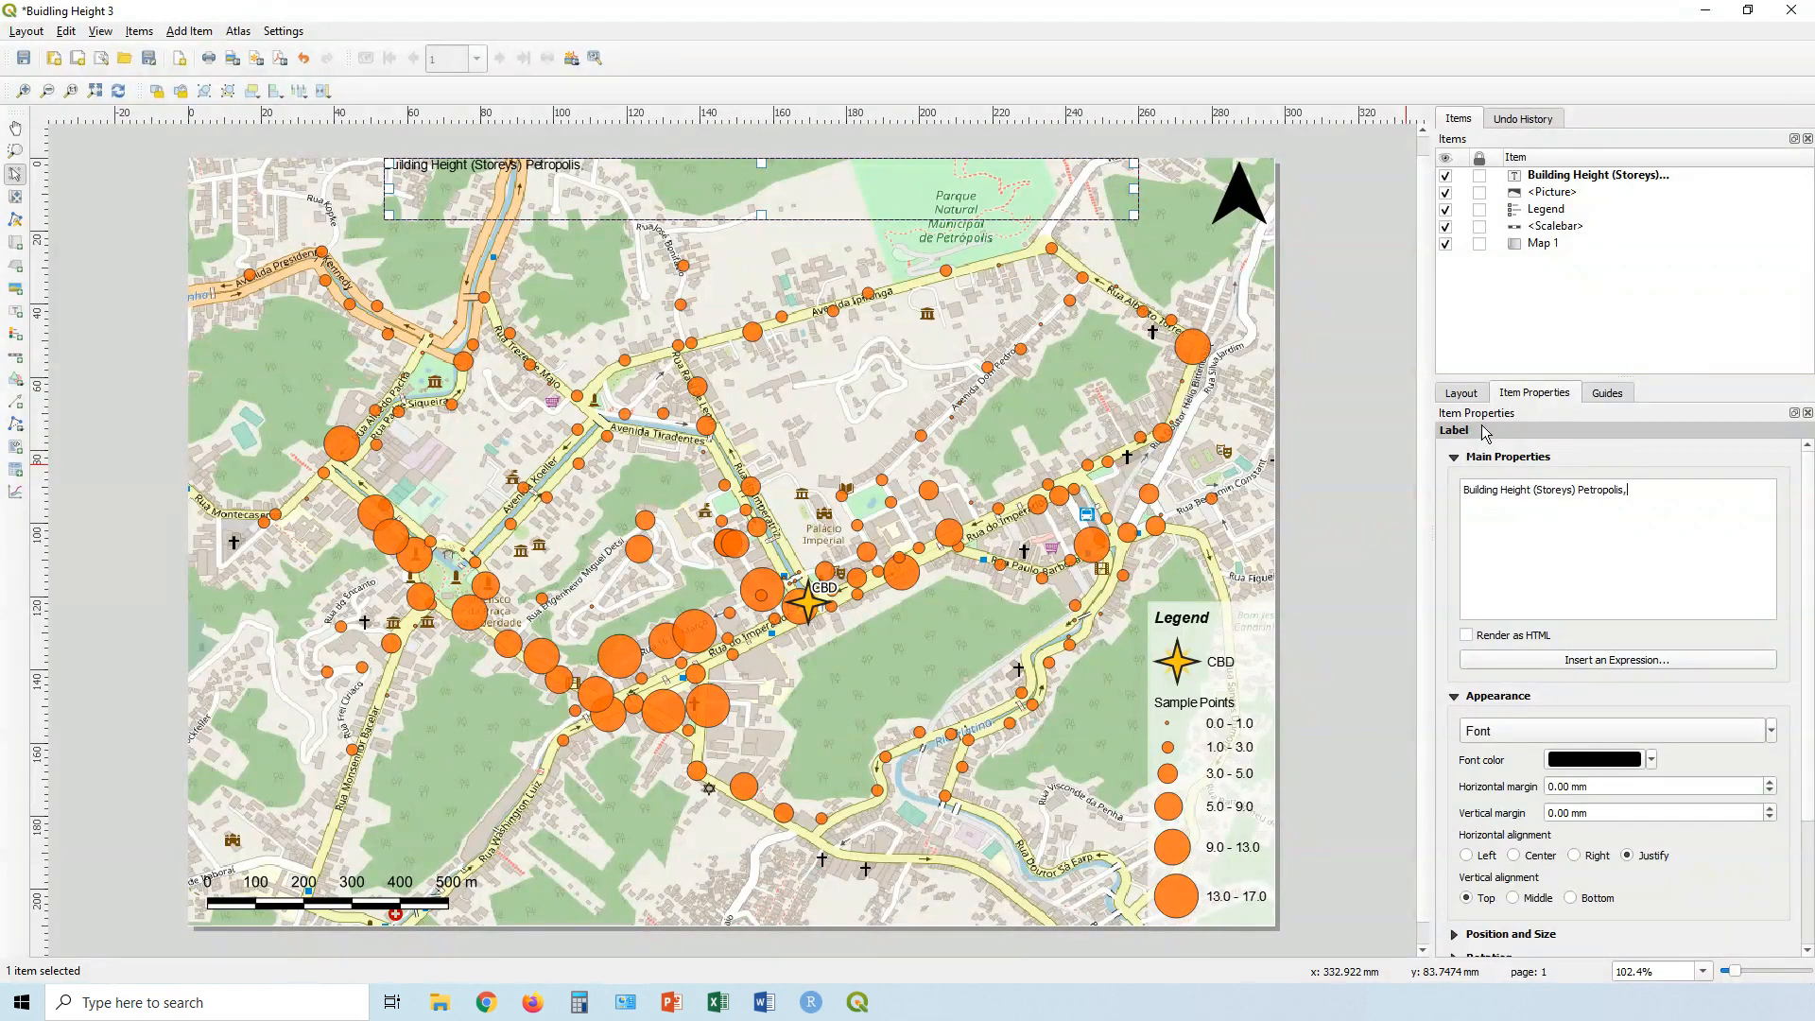
text(Brazil)
Format the map title's font as Arial Bold Italic, size 26.
scroll(1677, 567, down, 1)
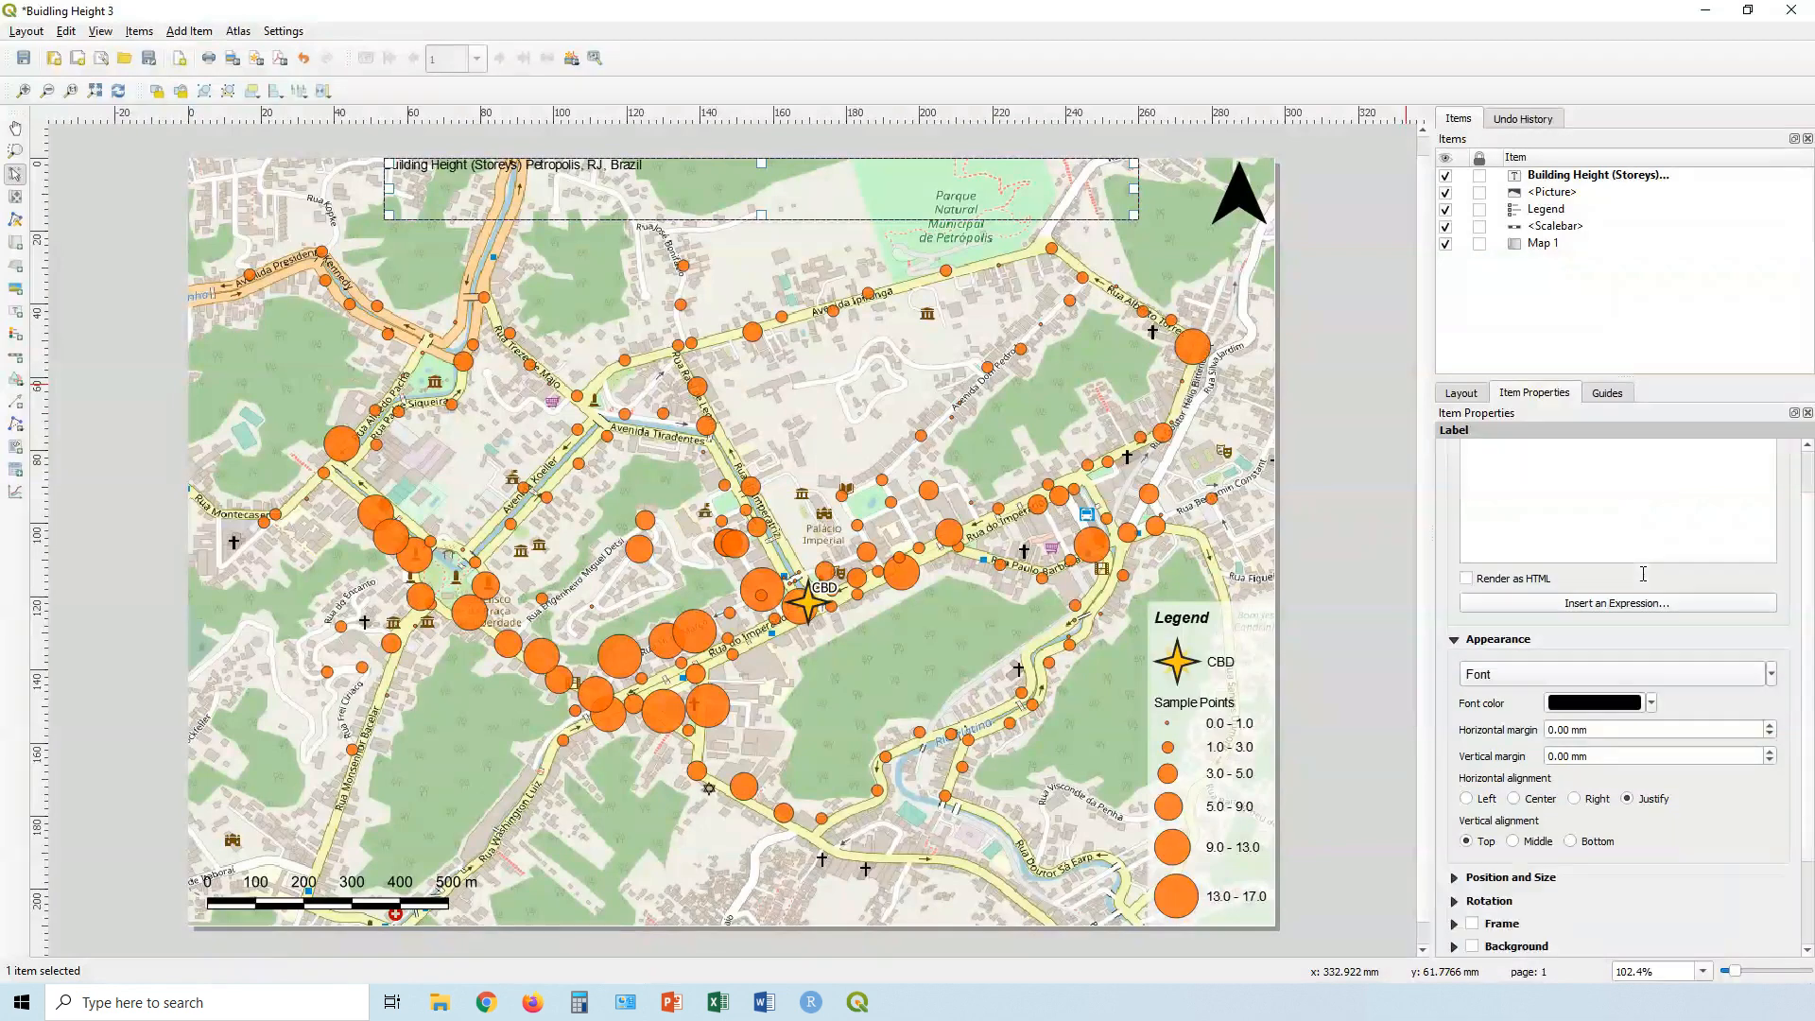
click(1679, 674)
click(1089, 486)
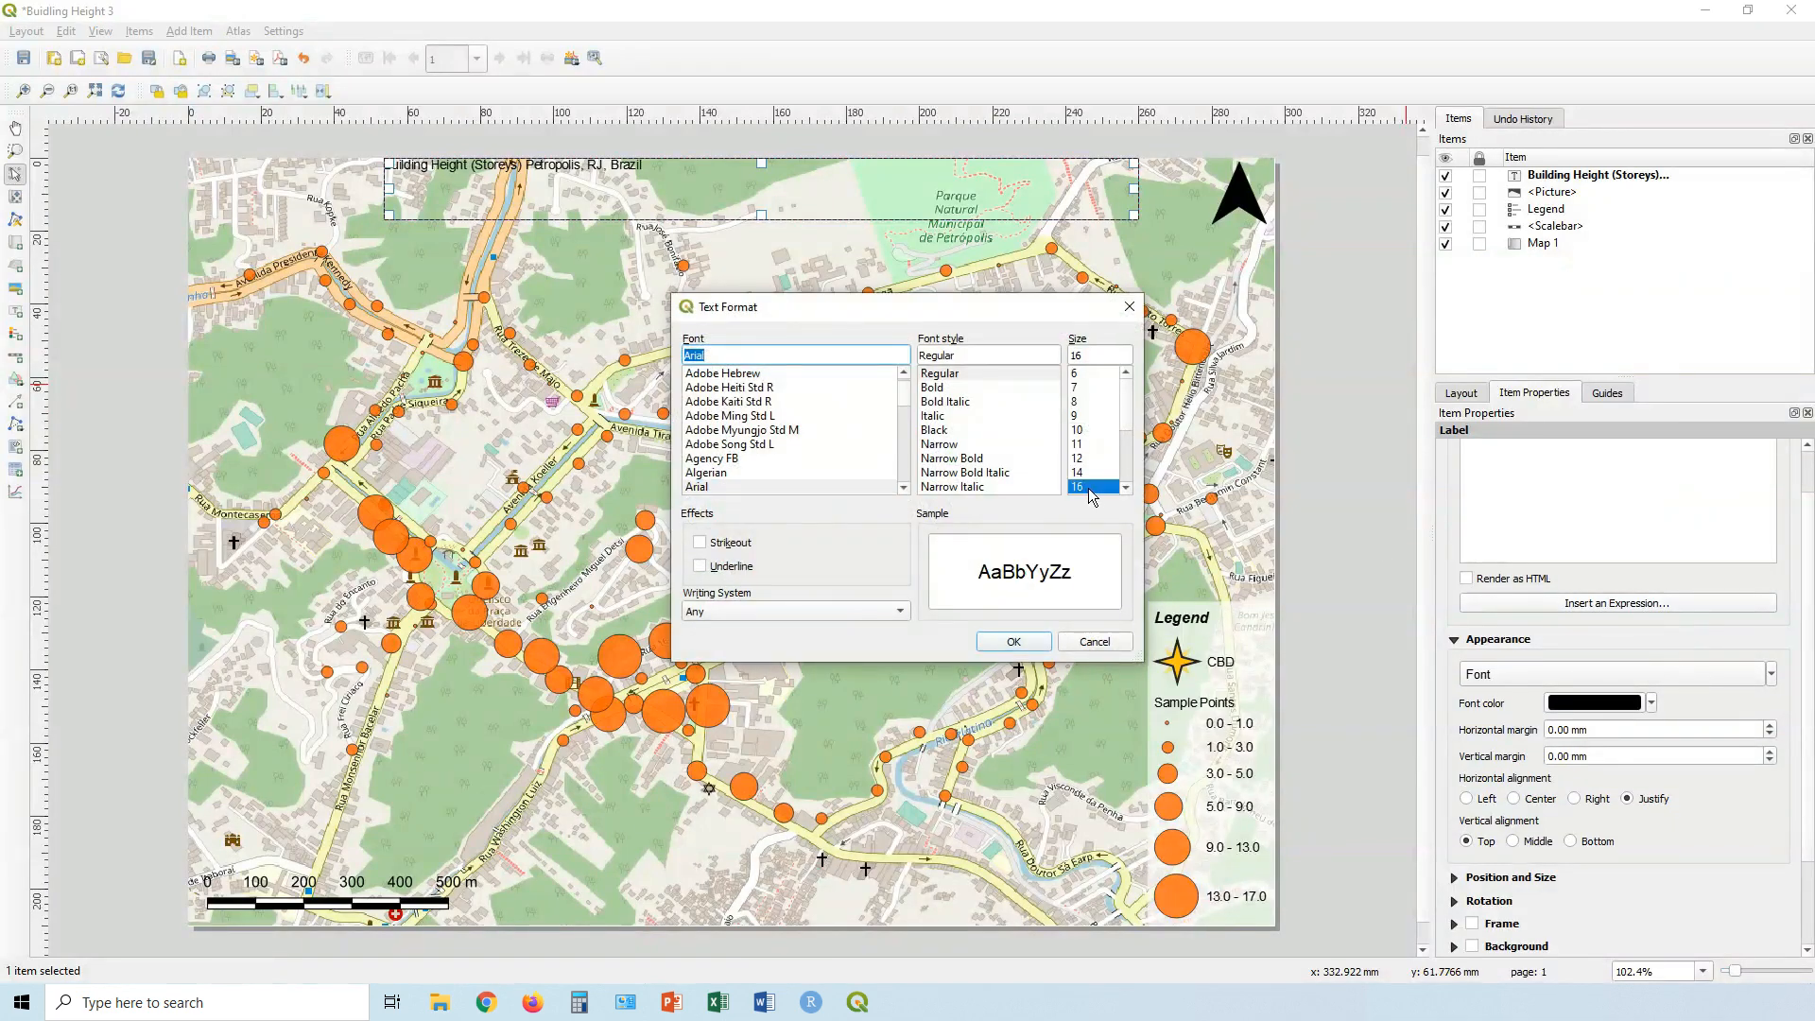
scroll(1095, 463, down, 2)
click(1087, 459)
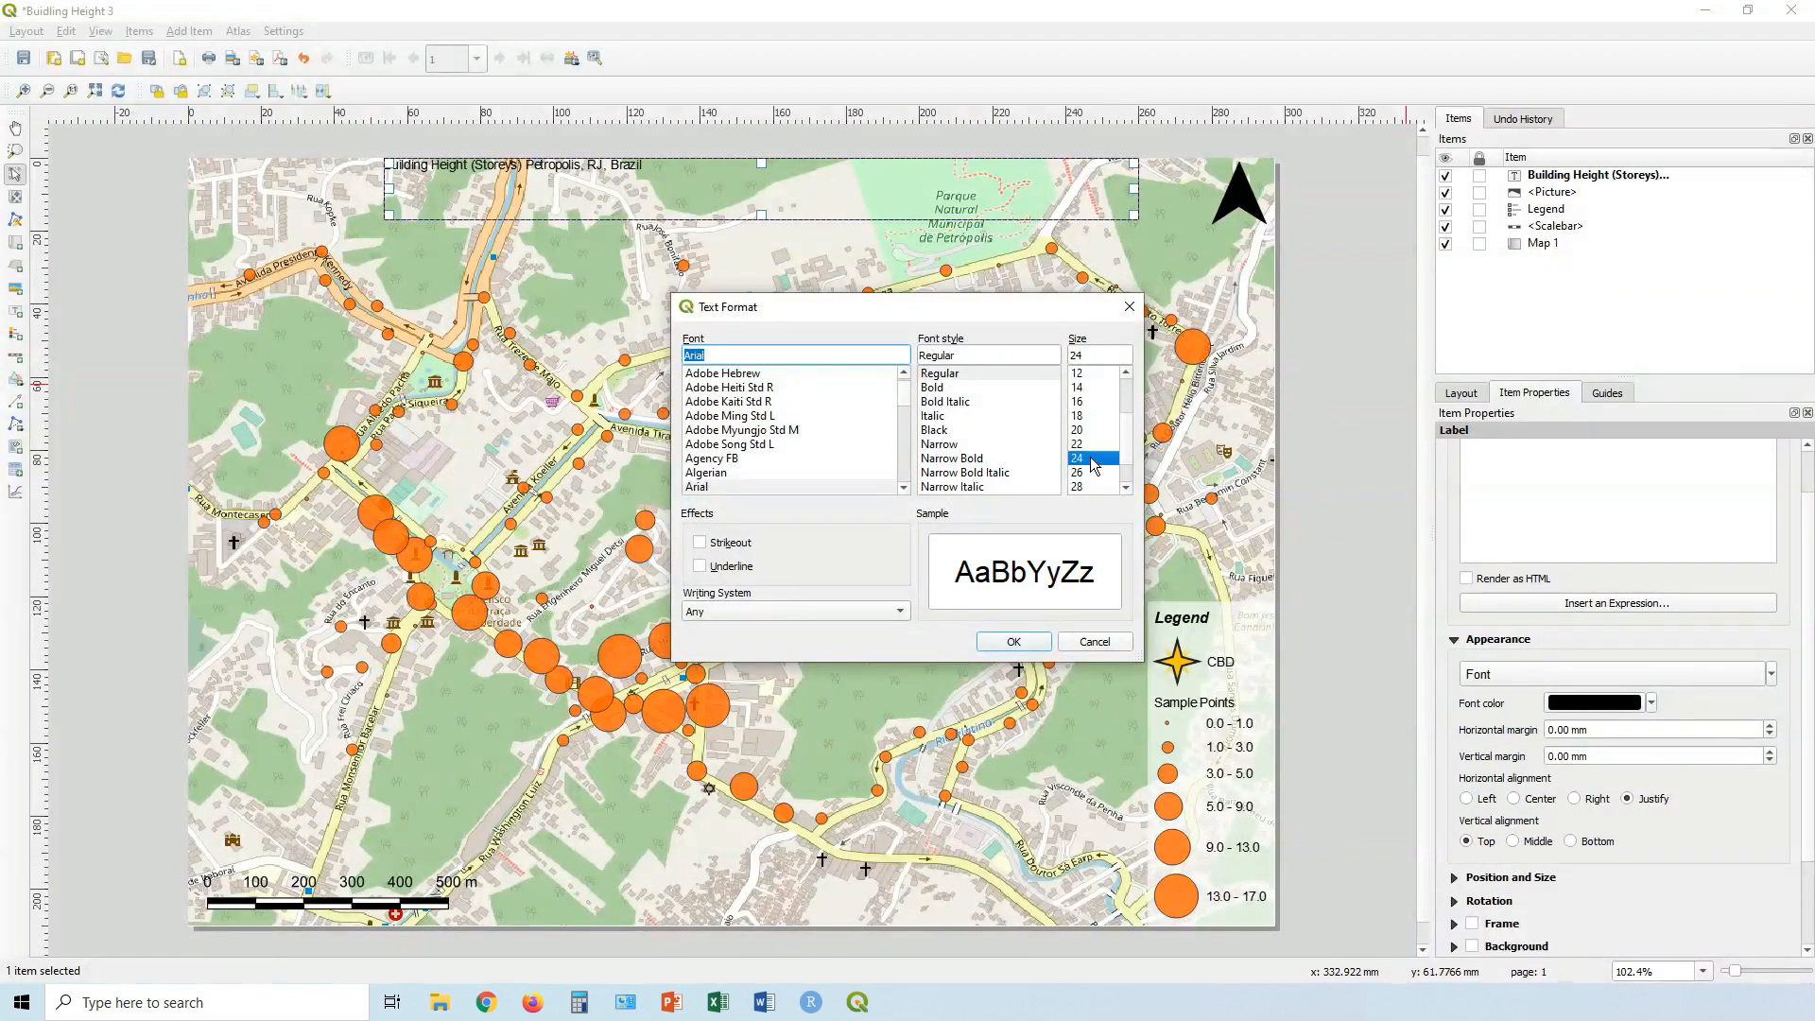
click(942, 402)
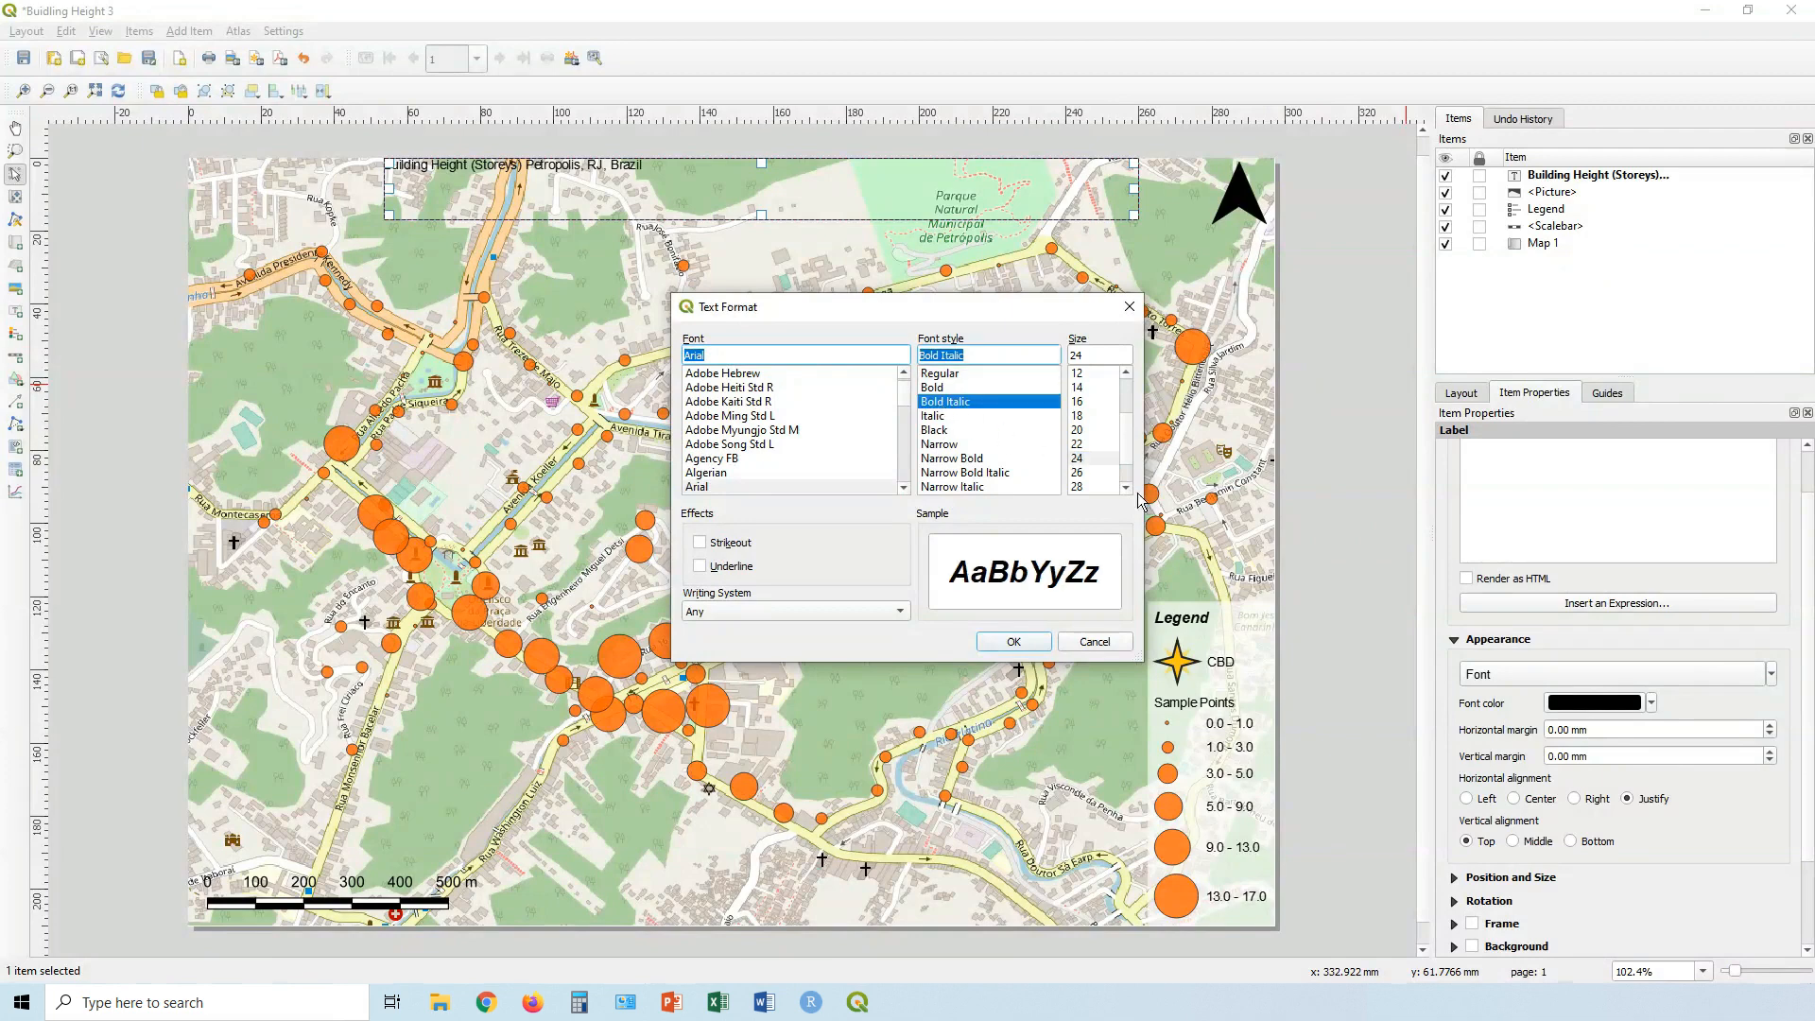
click(1085, 473)
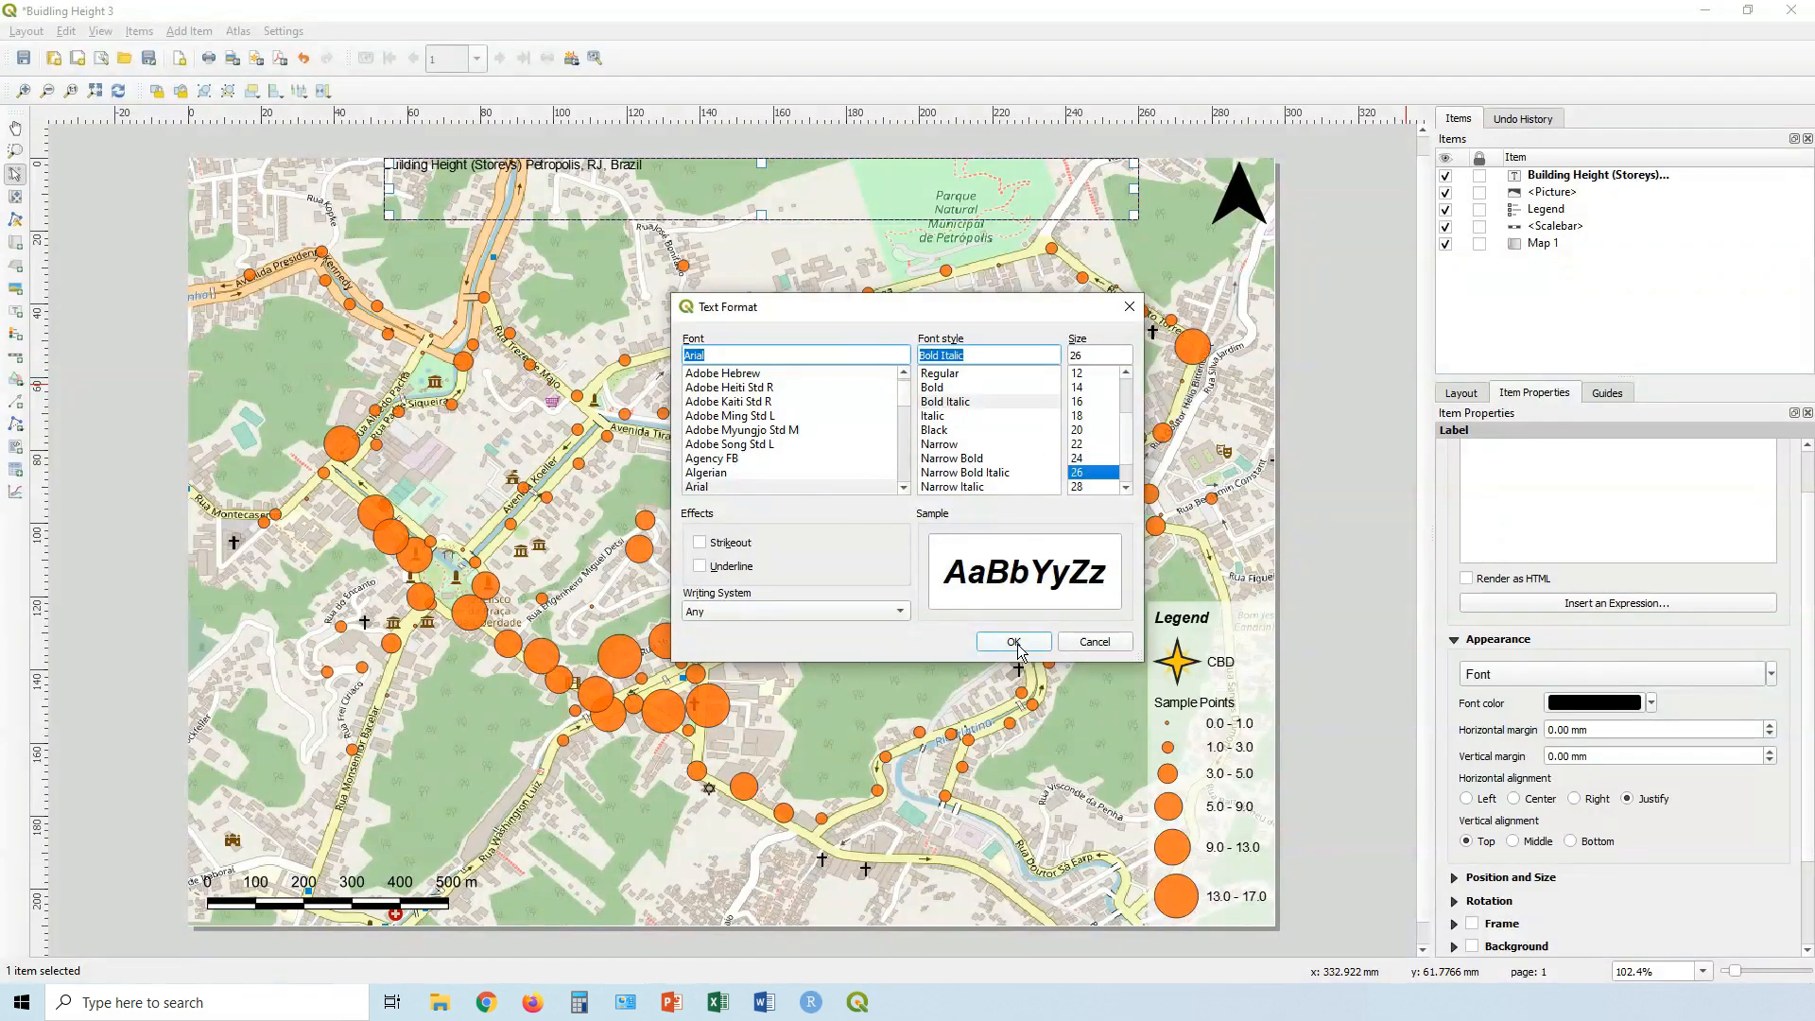
click(1014, 642)
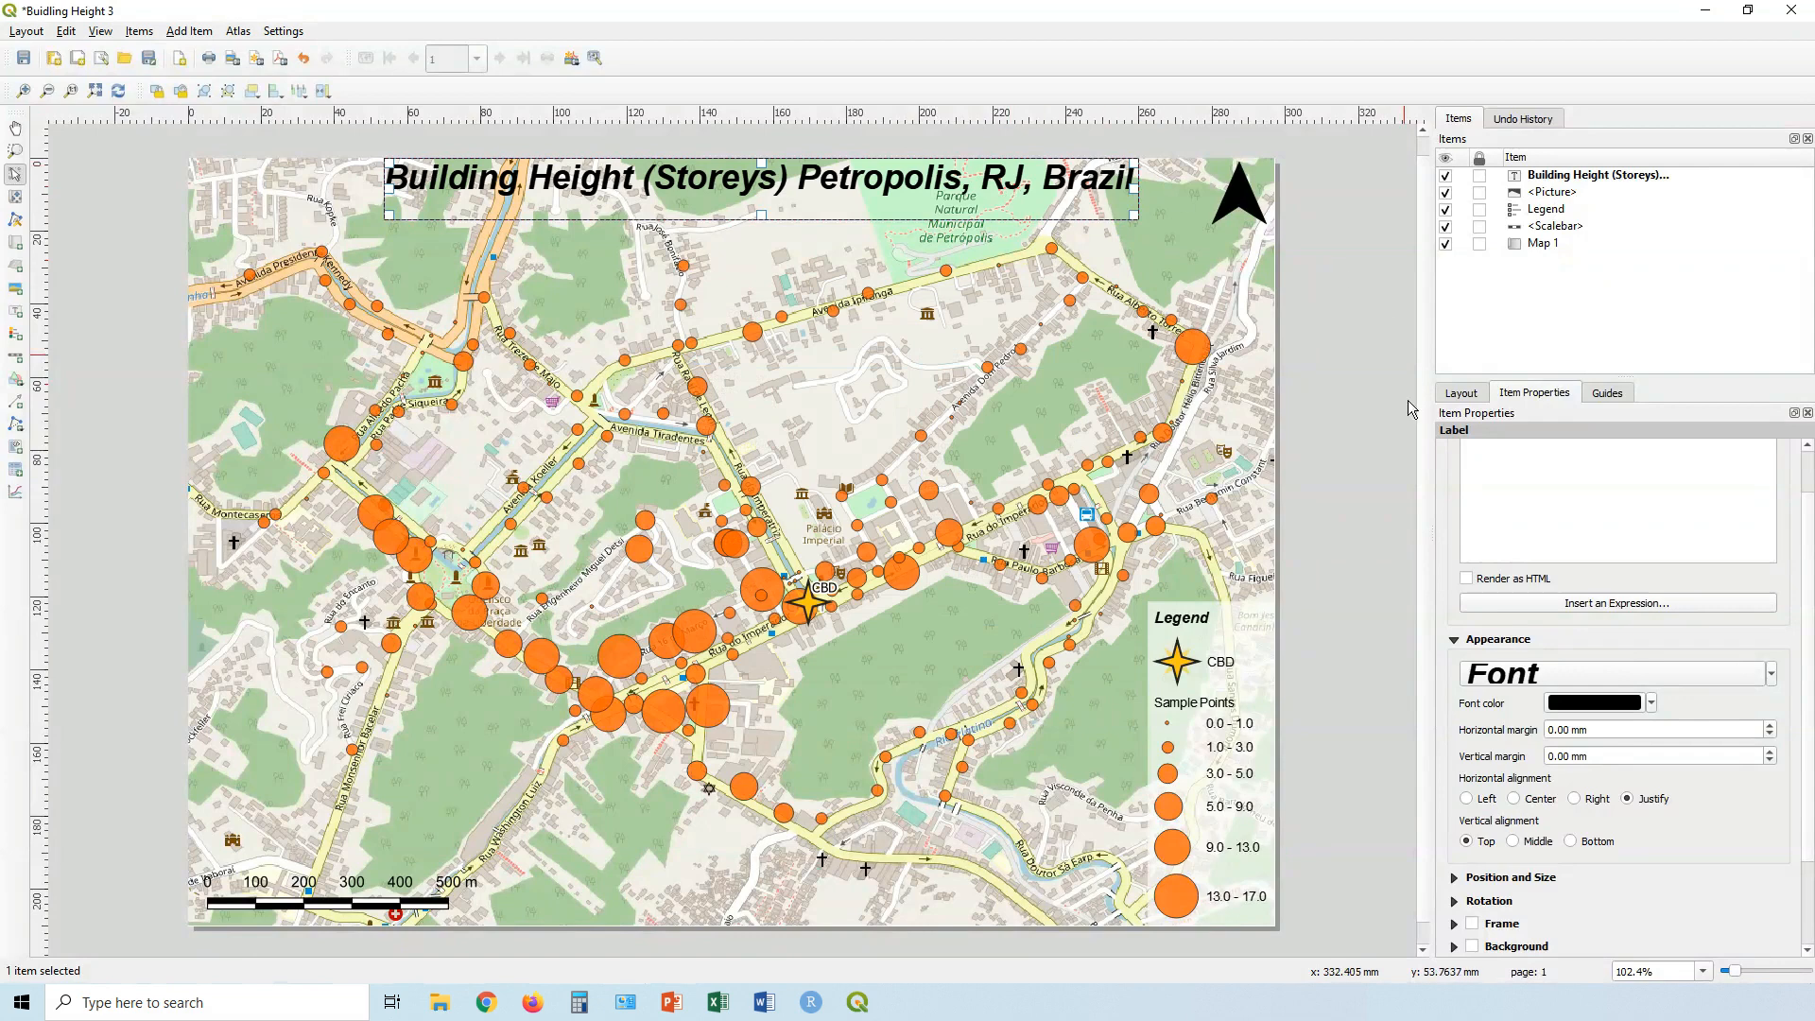
Center the title text horizontally in its label and move the label slightly down from the page's top edge.
click(1513, 799)
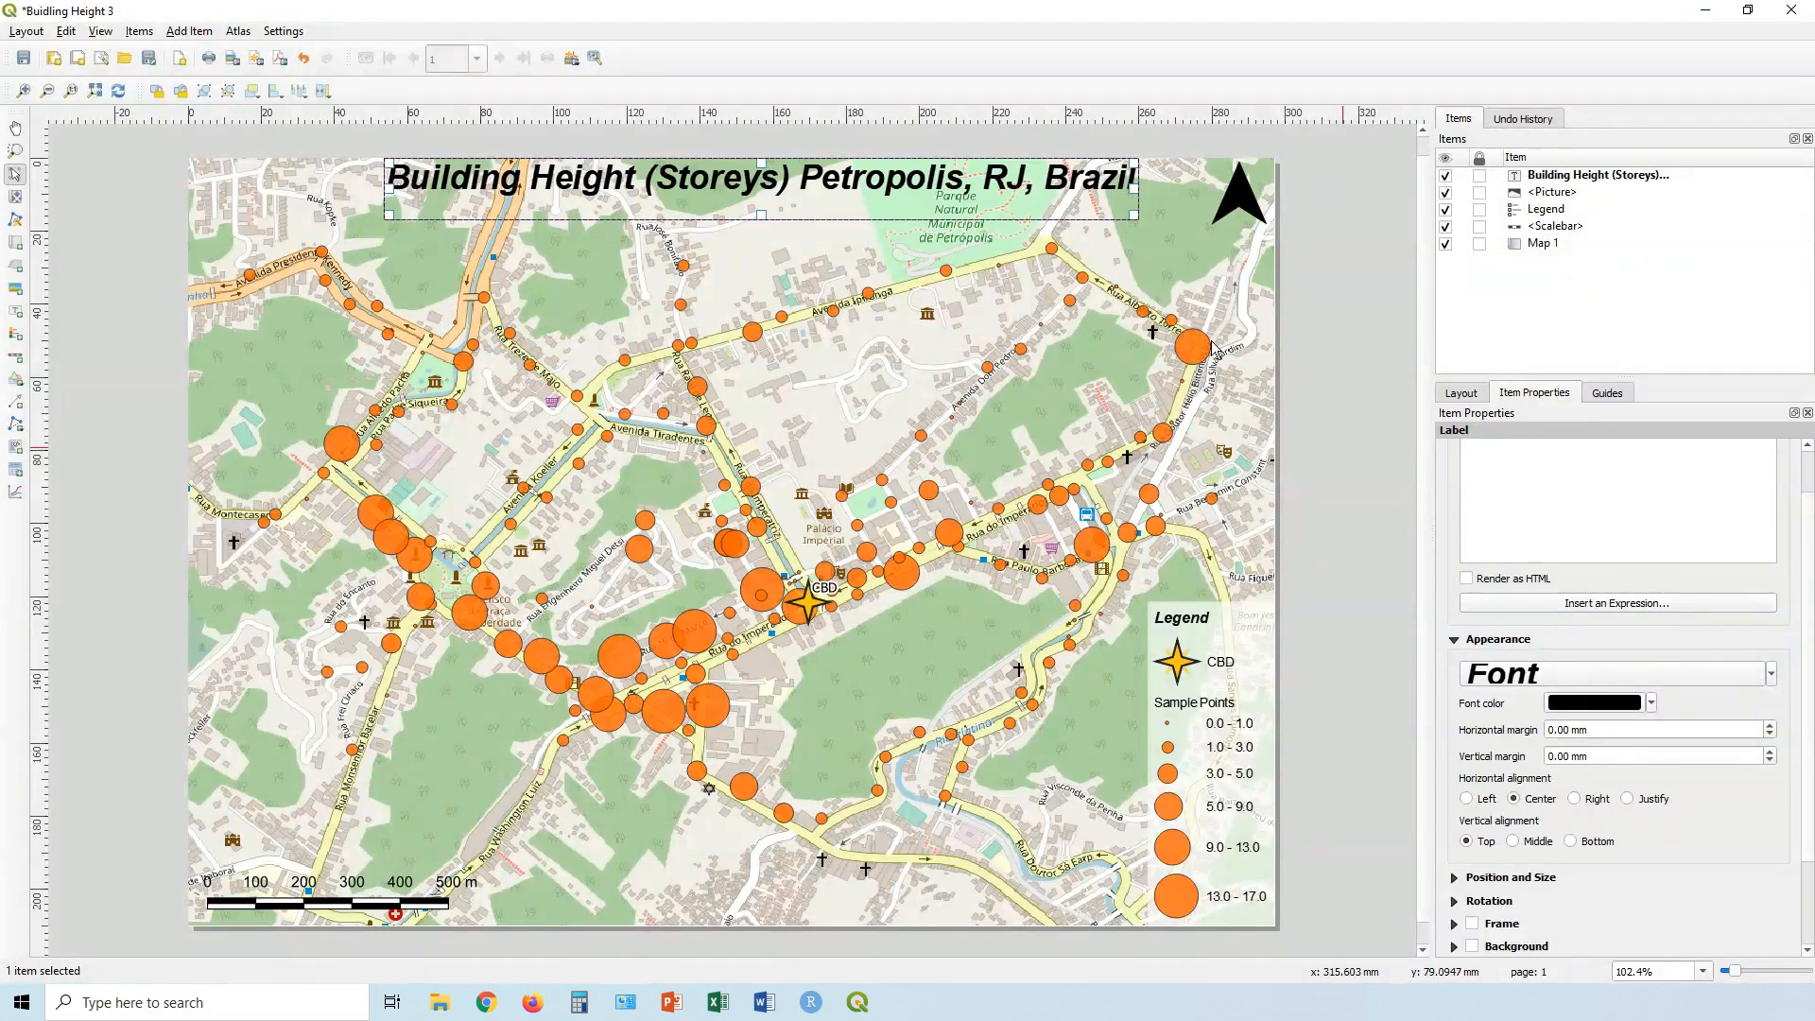
drag(845, 176, 841, 186)
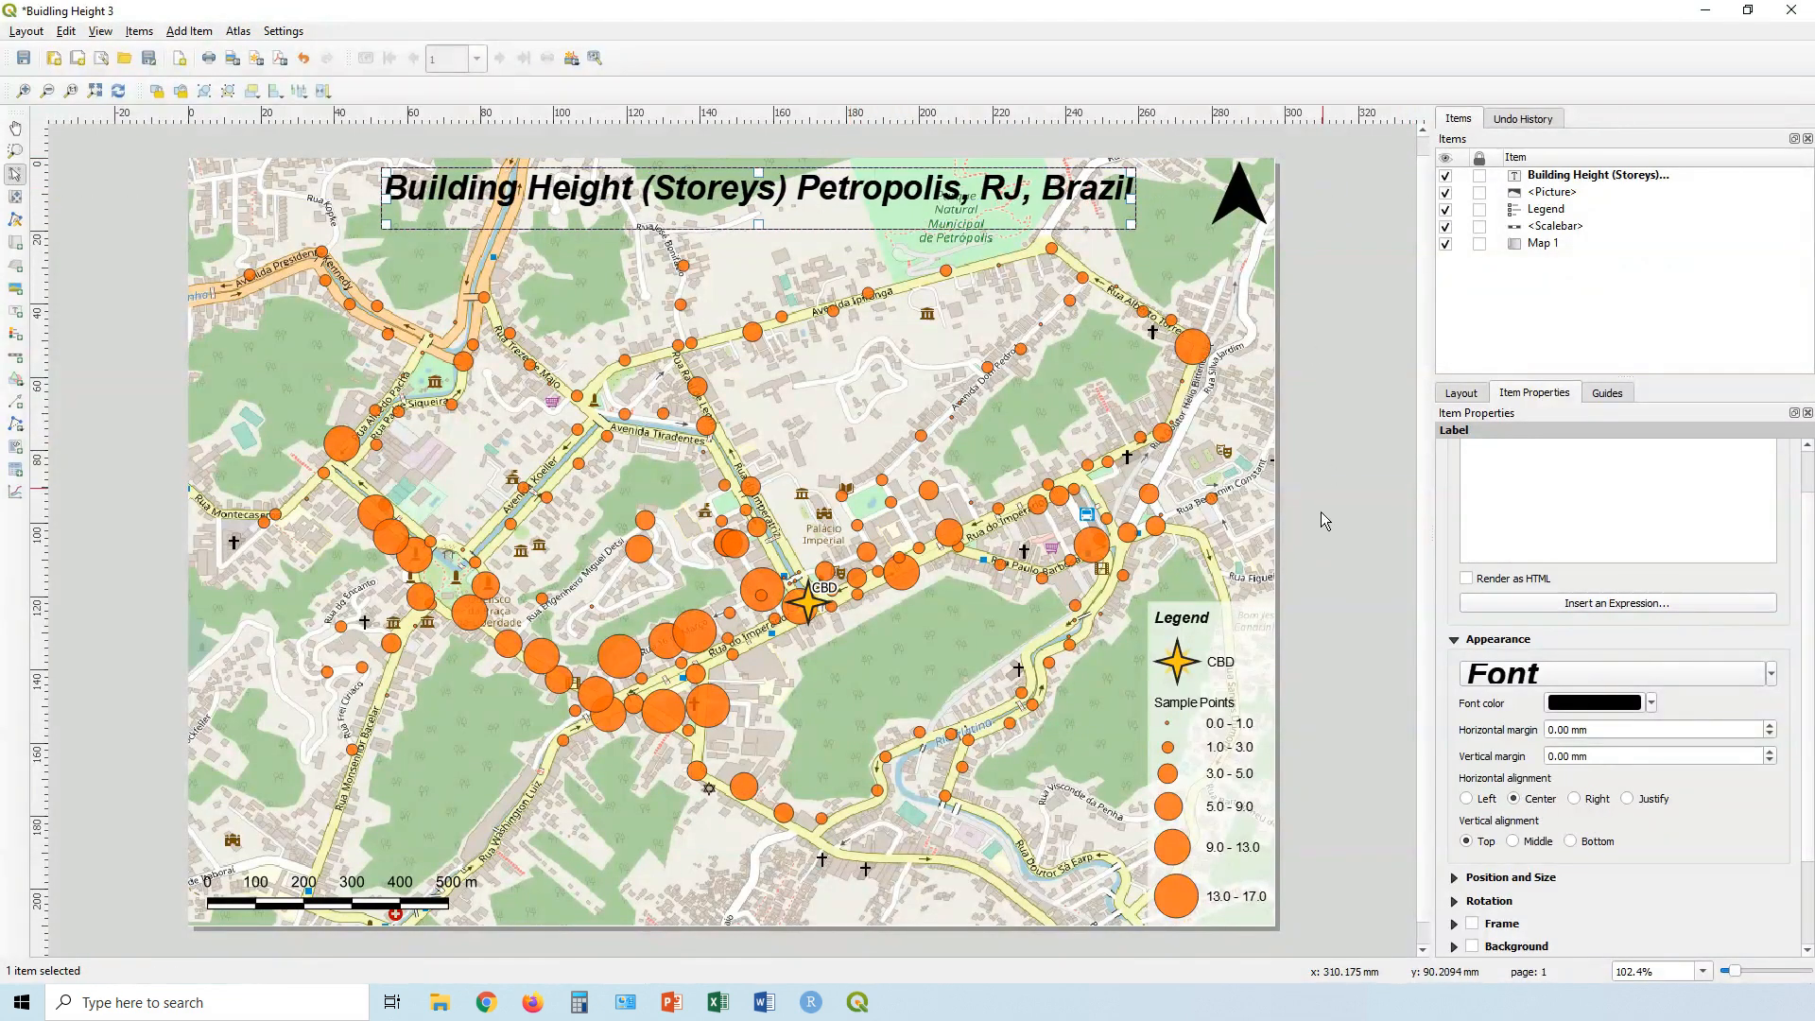
scroll(1563, 796, down, 2)
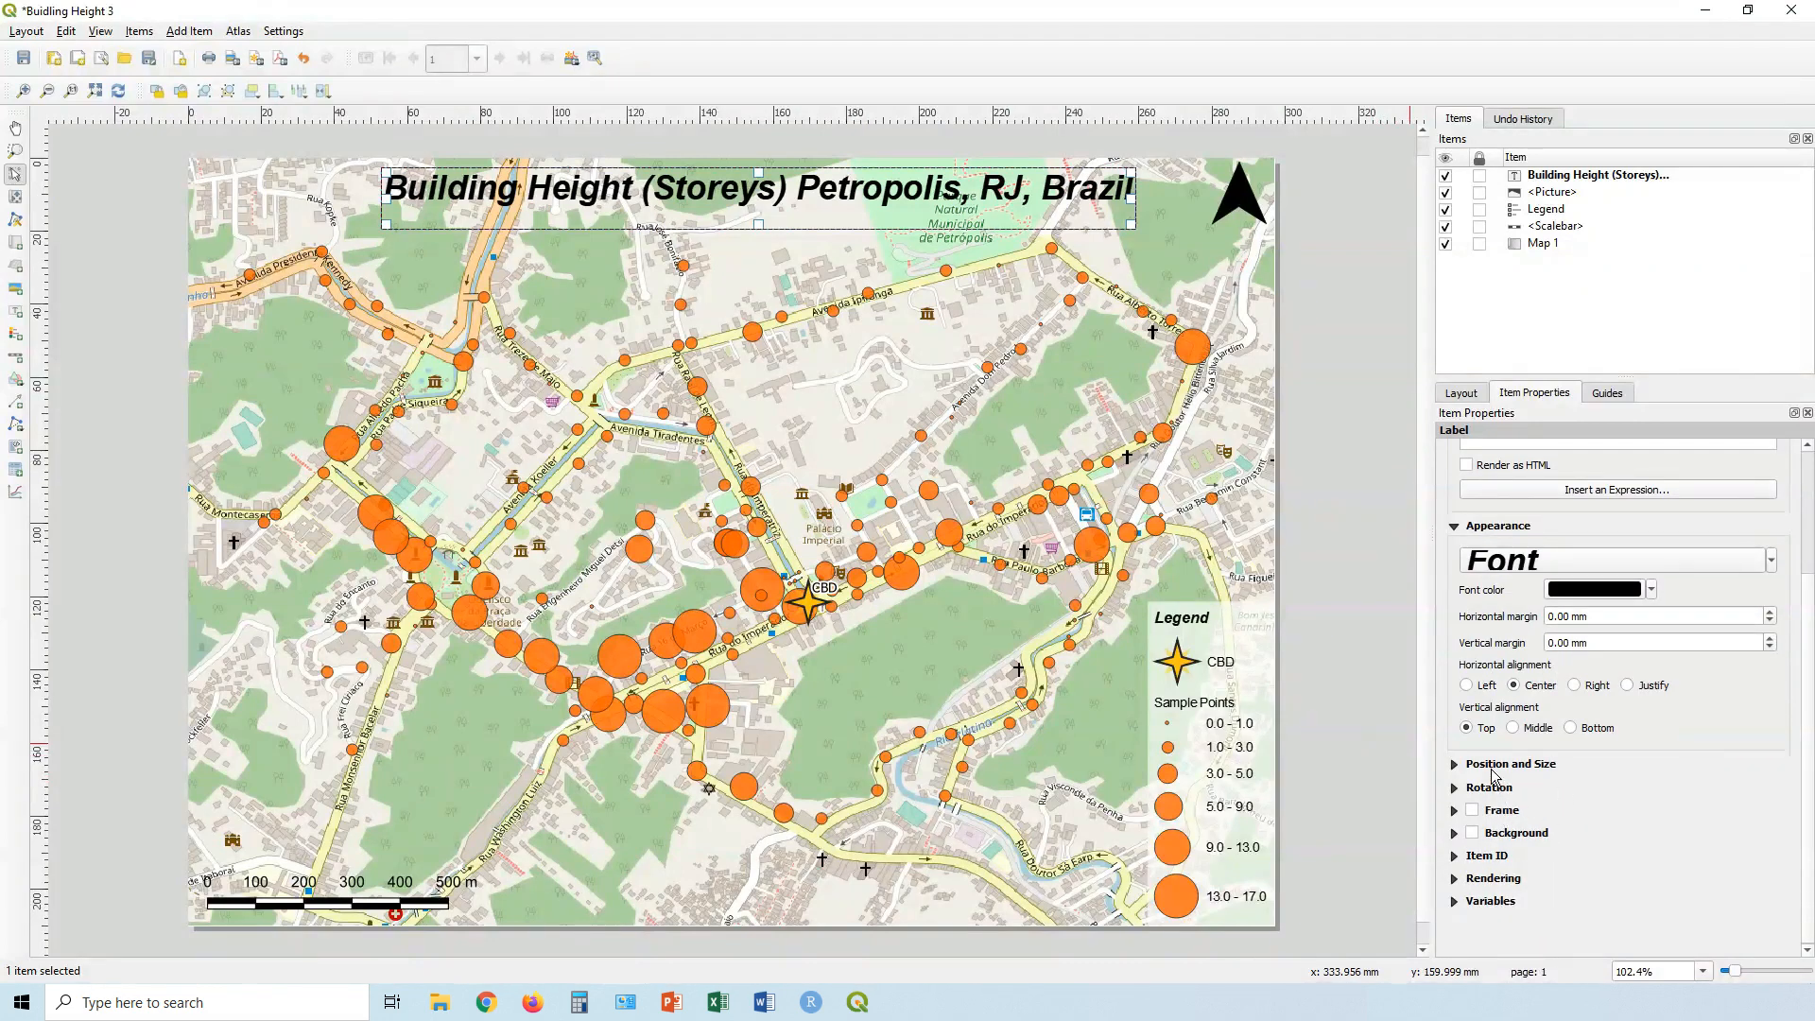
click(1455, 527)
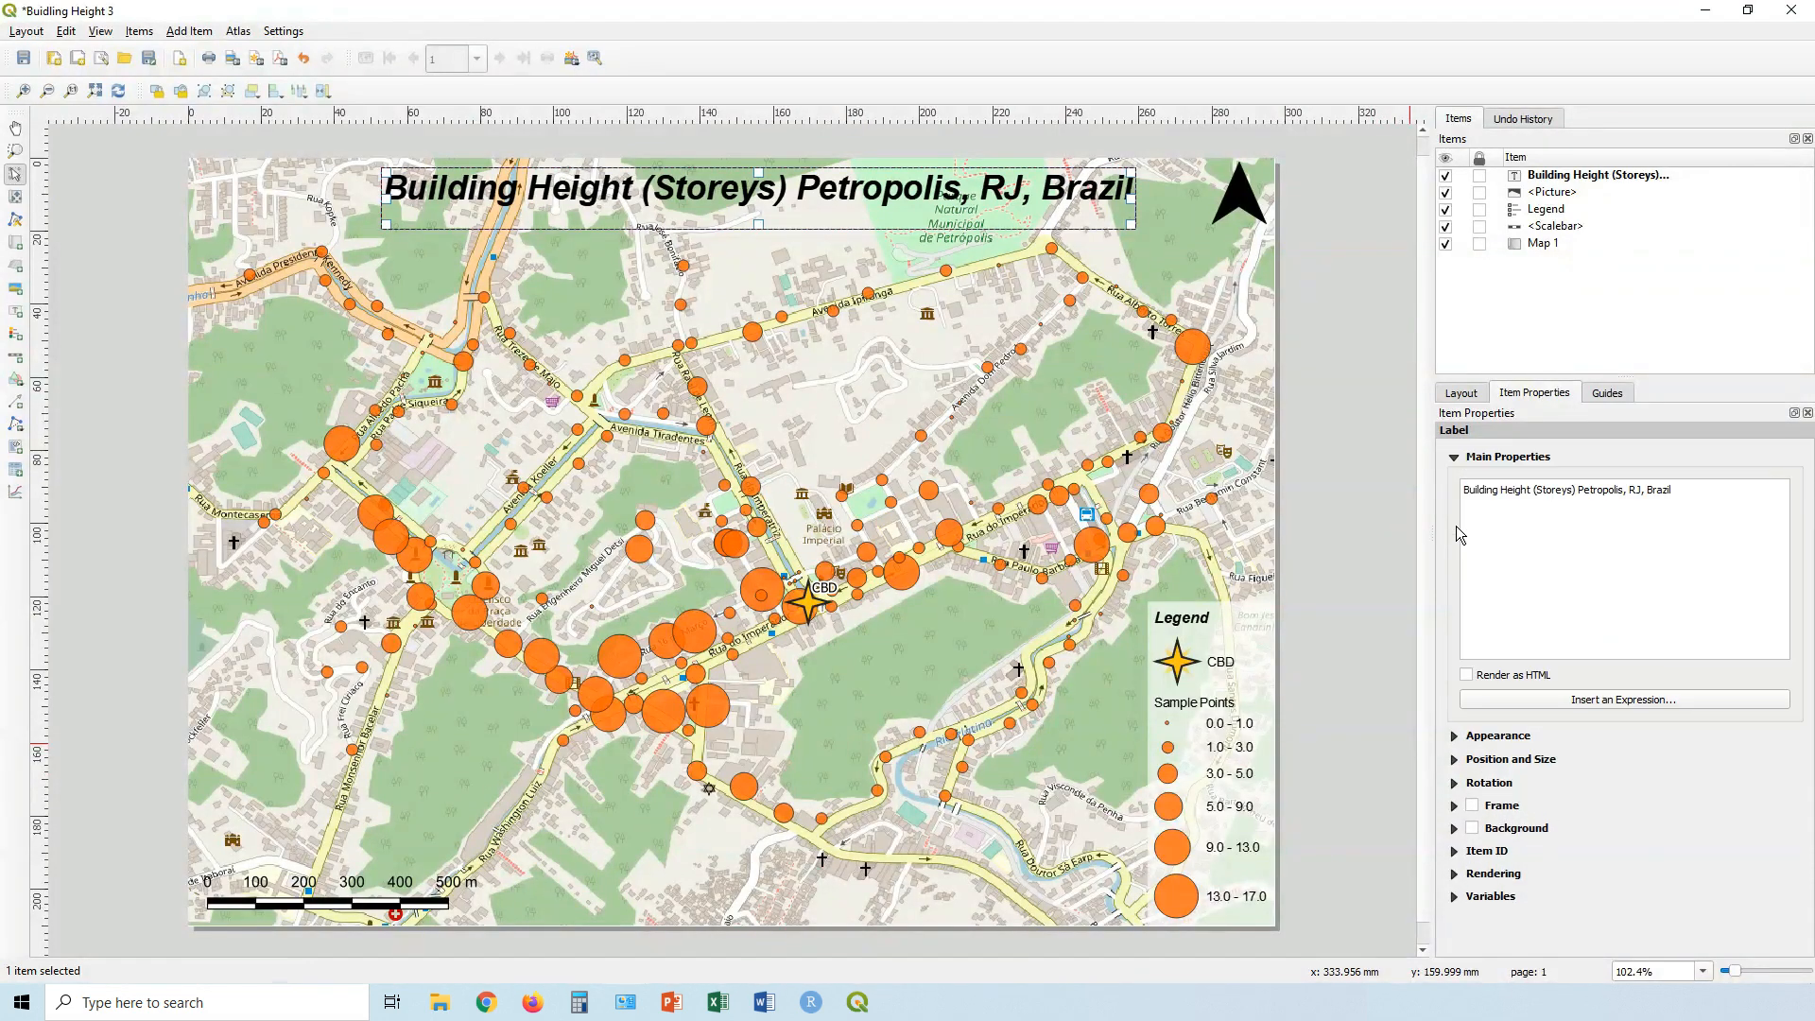
click(1456, 461)
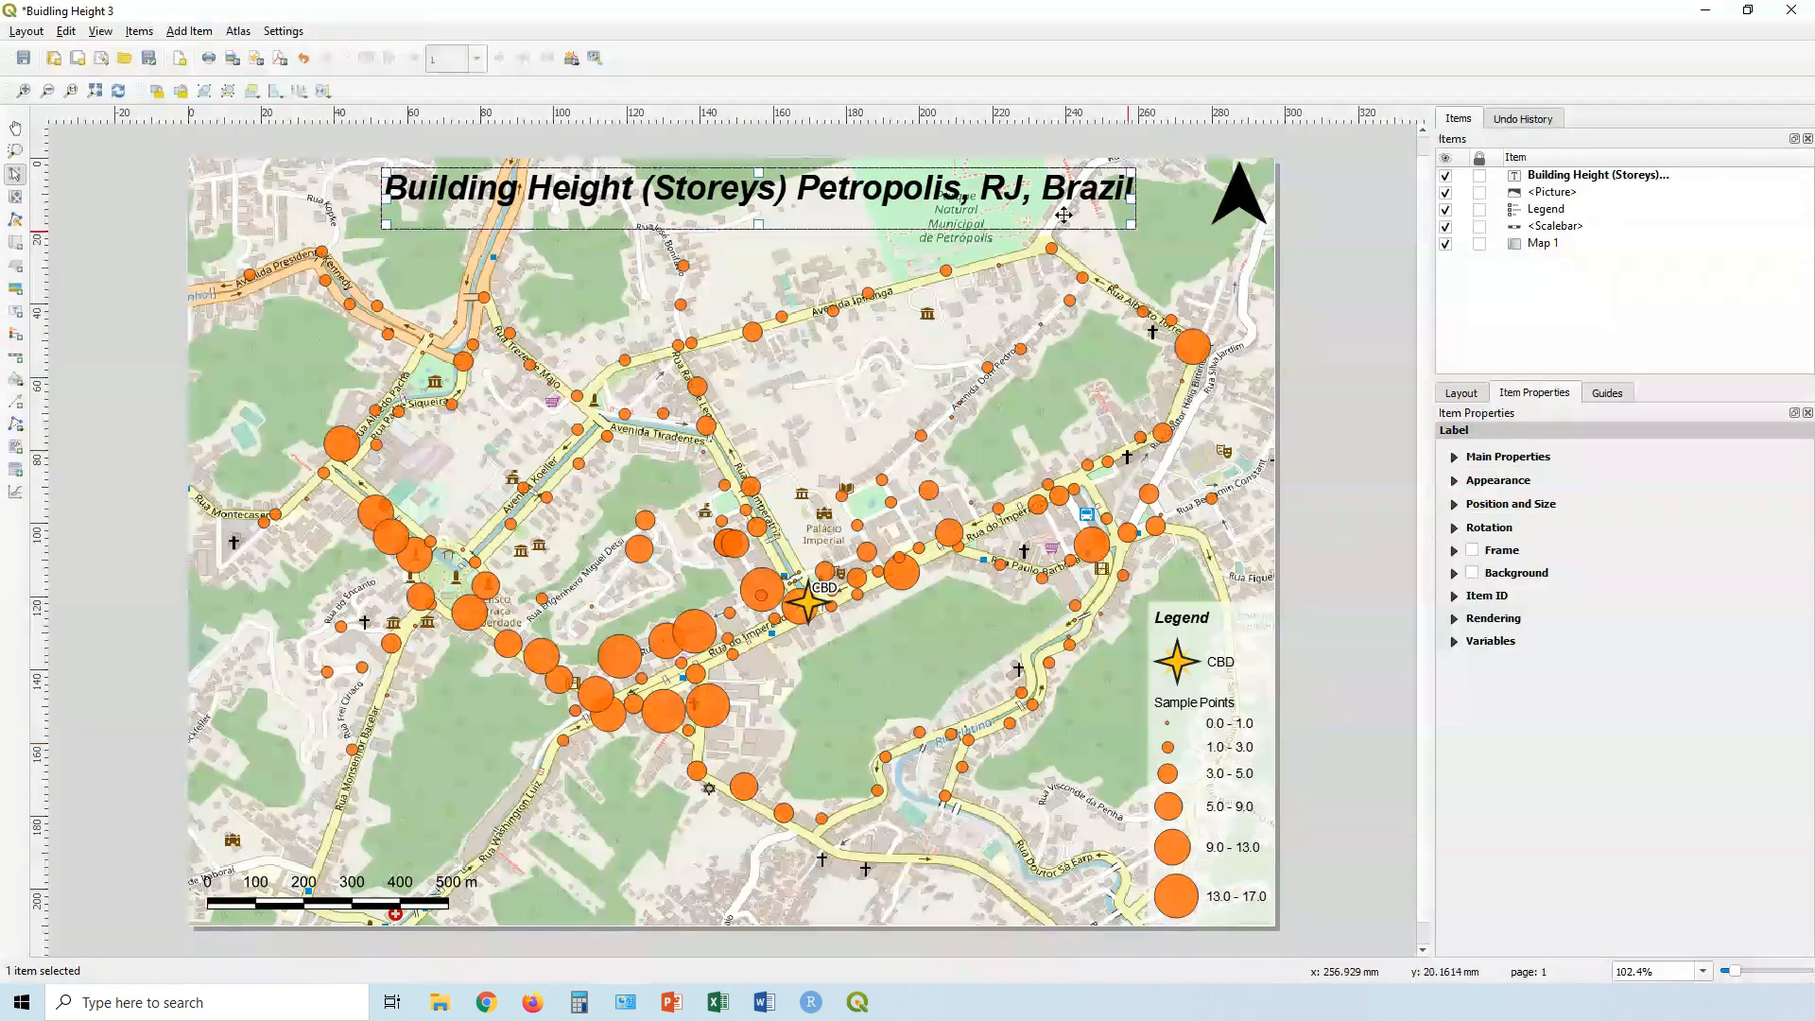
Move the title label about 5 mm to the left, keeping its height on the page, and deselect it.
drag(942, 193, 922, 192)
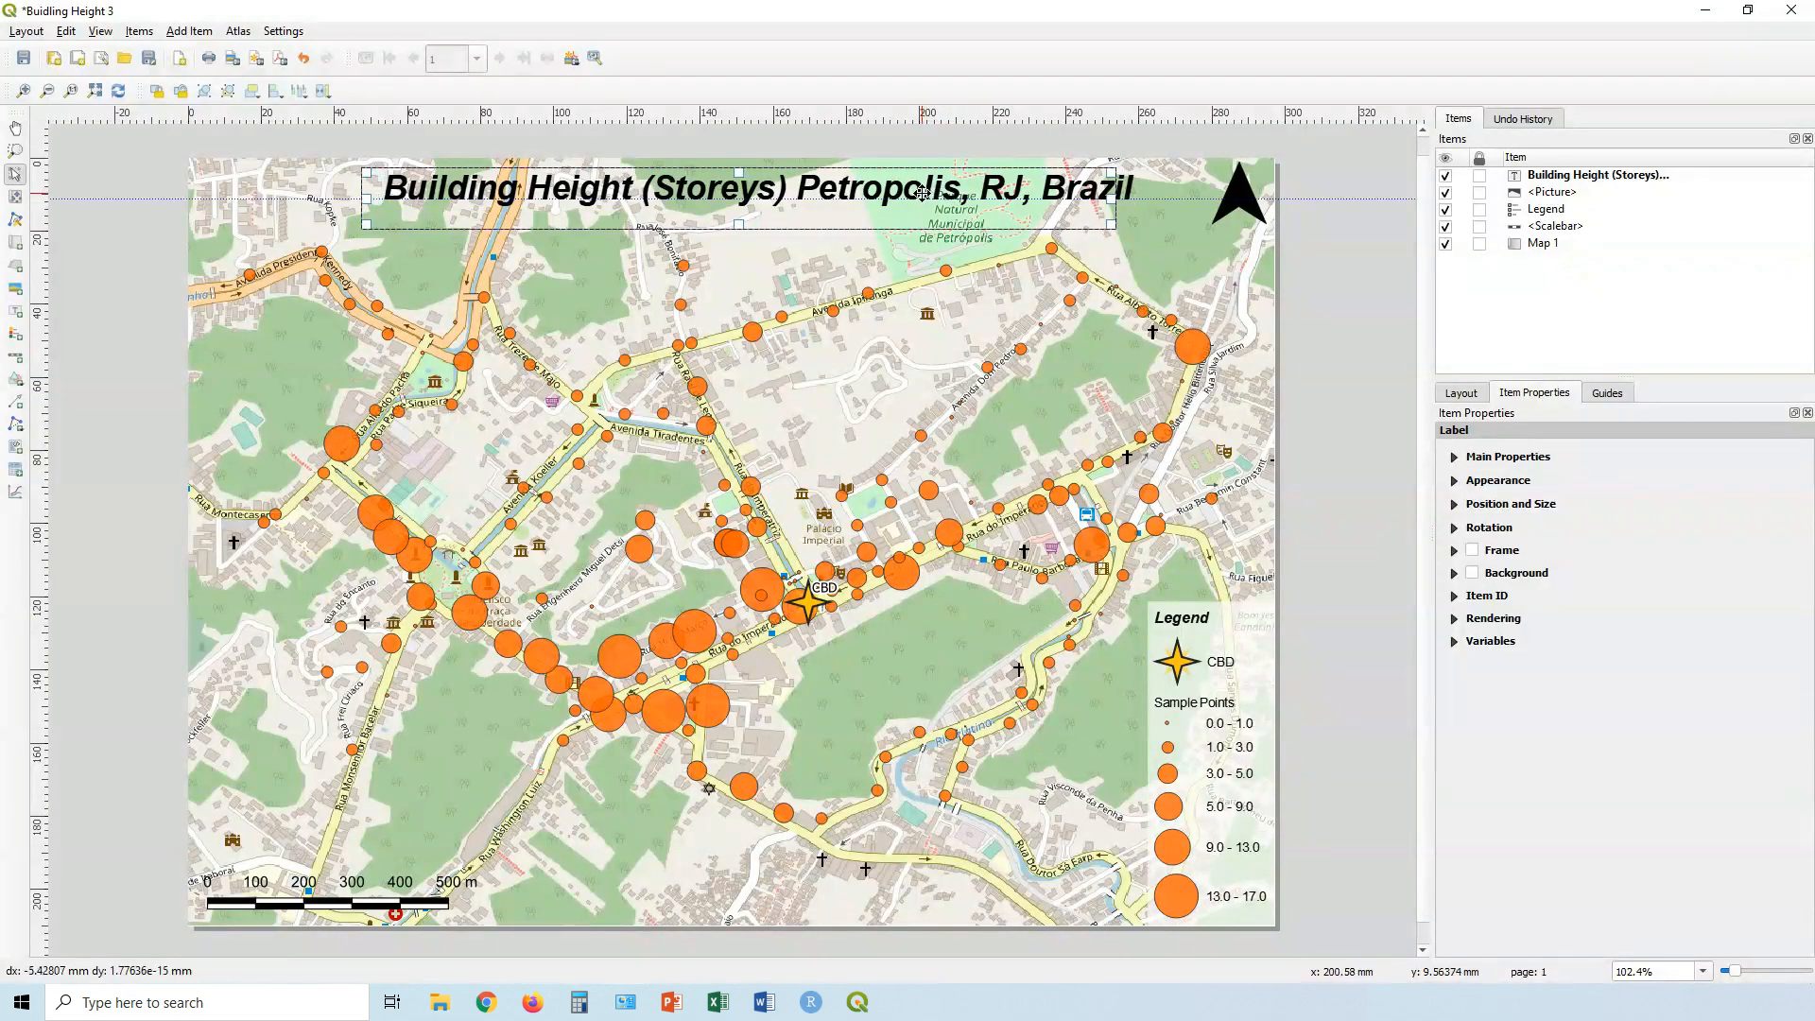
click(1348, 197)
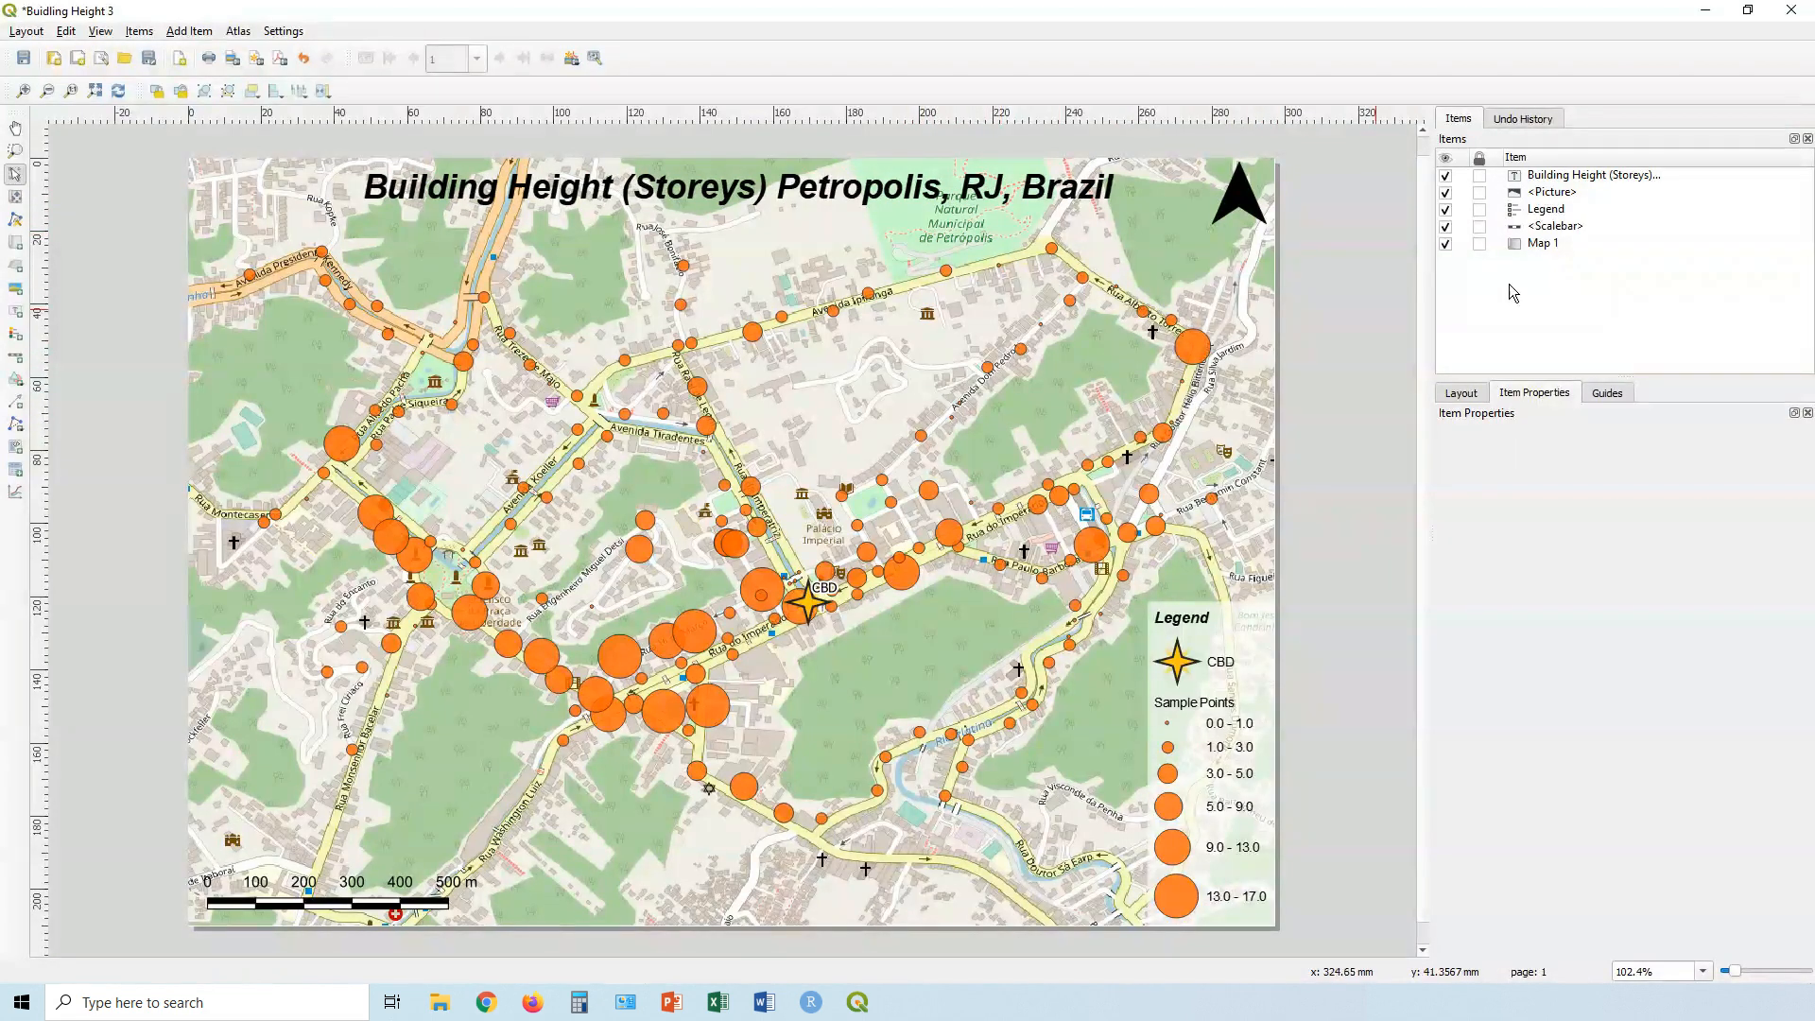
Export the layout as a JPEG image named "Buidling Height.jpeg" in the Sample Maps folder at 300 dpi, 3507 by 2480 px.
click(28, 32)
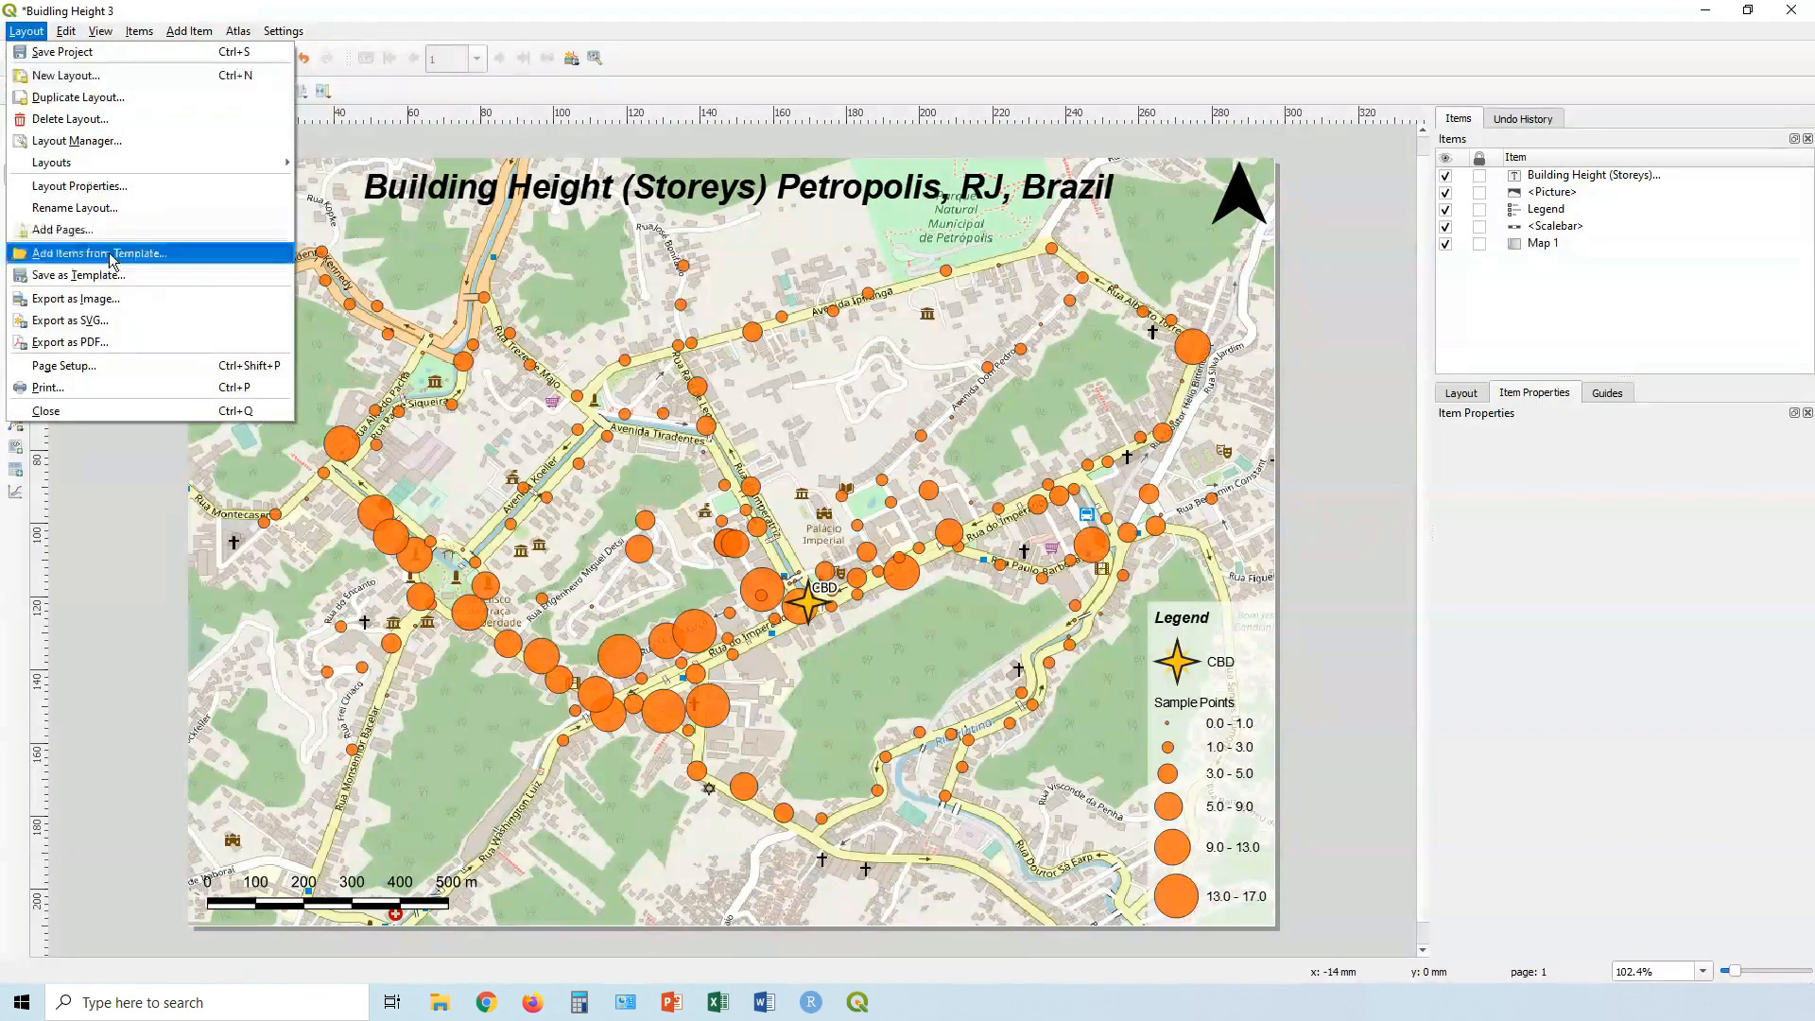
click(110, 298)
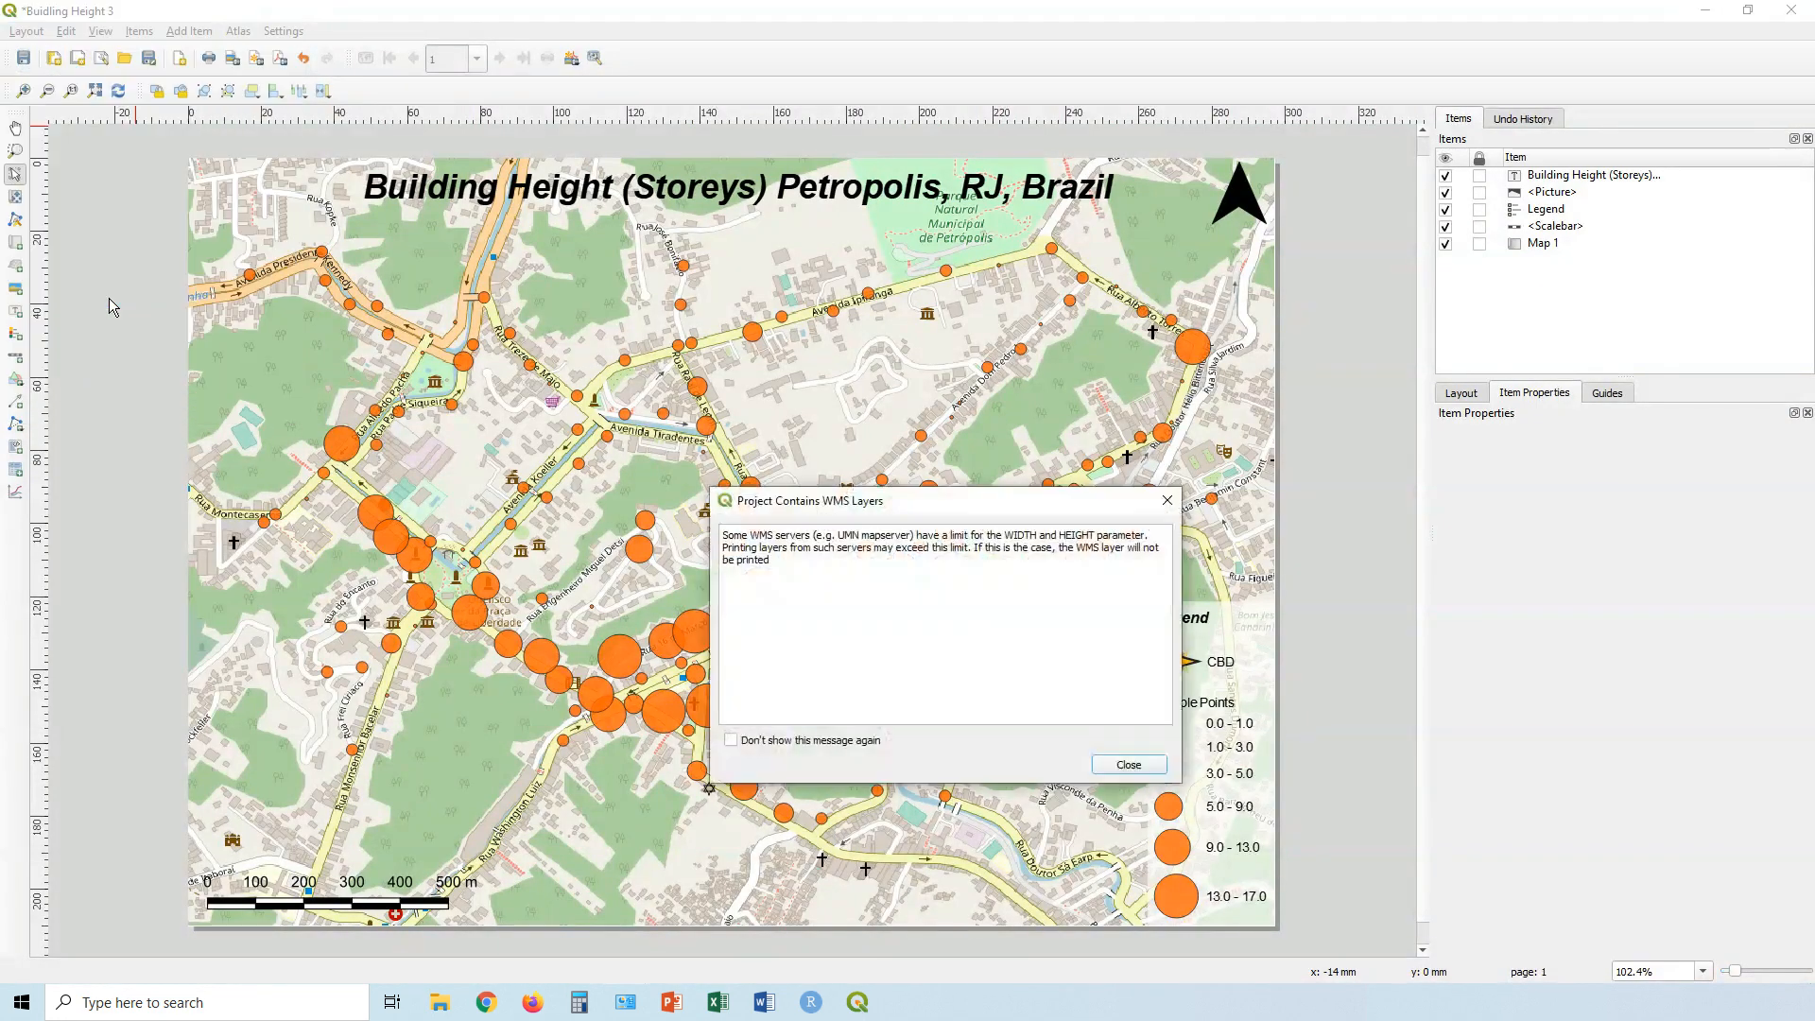
click(1130, 766)
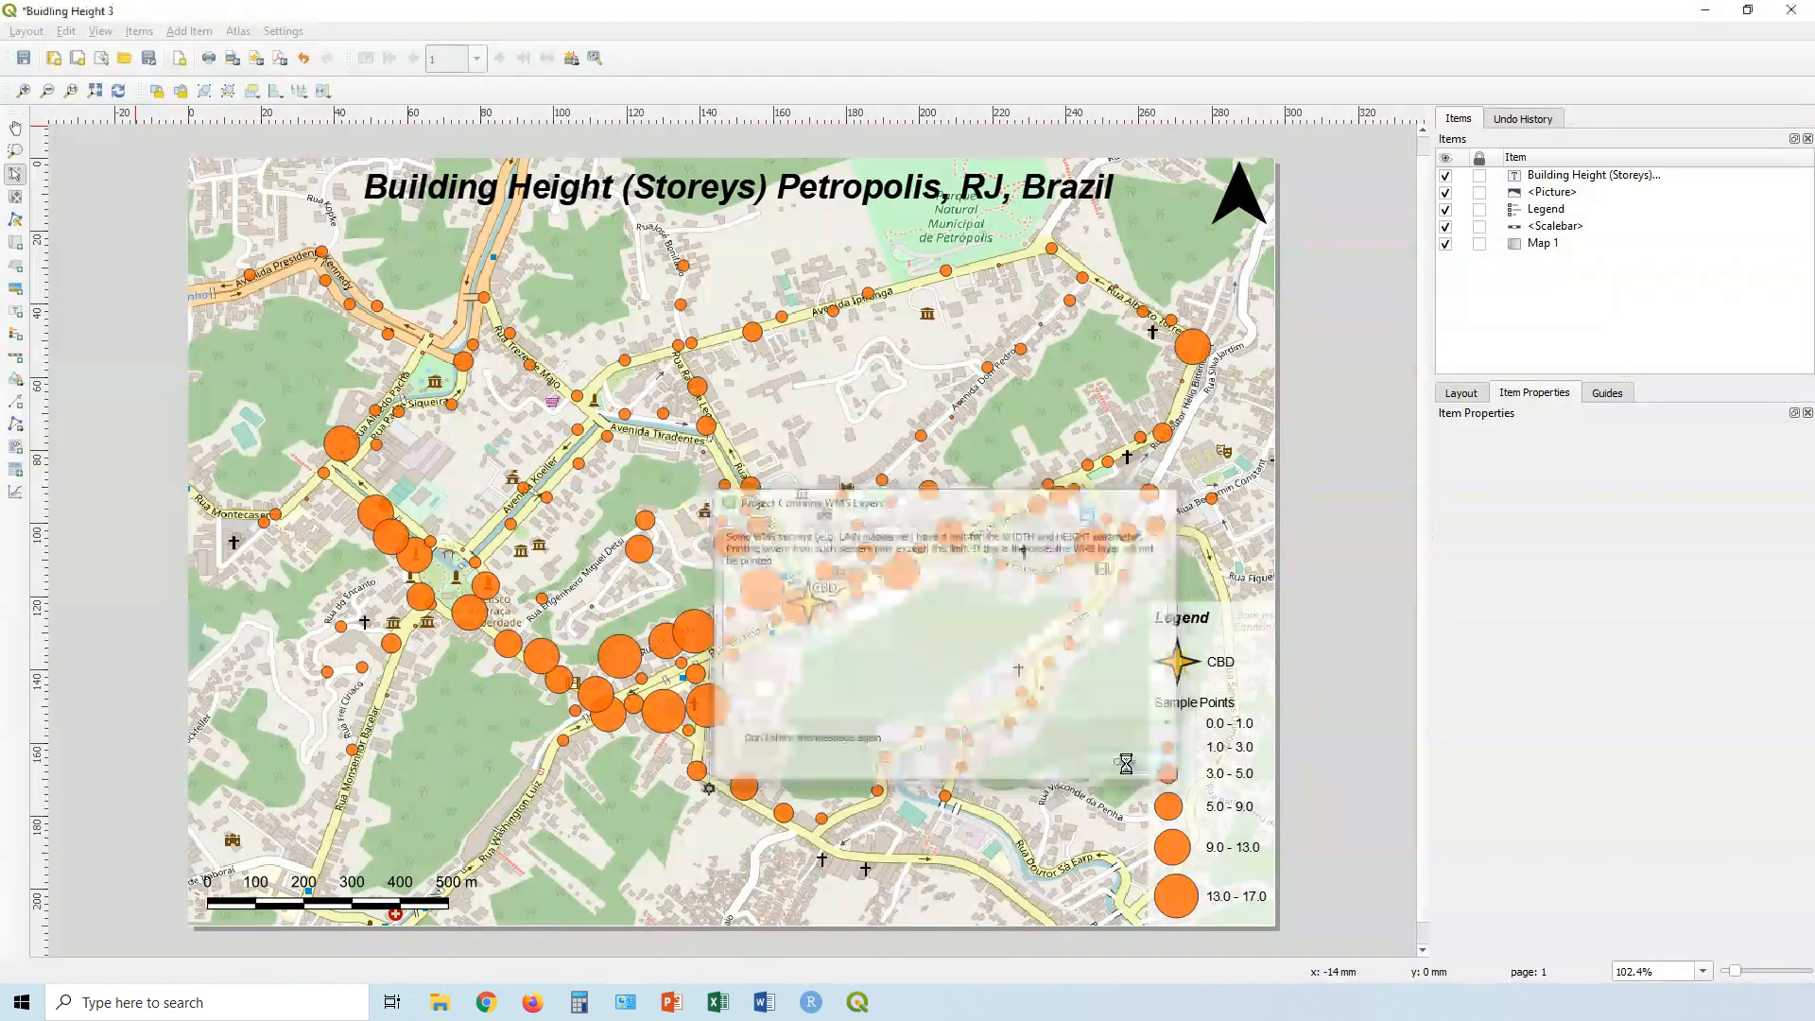
drag(524, 32, 893, 91)
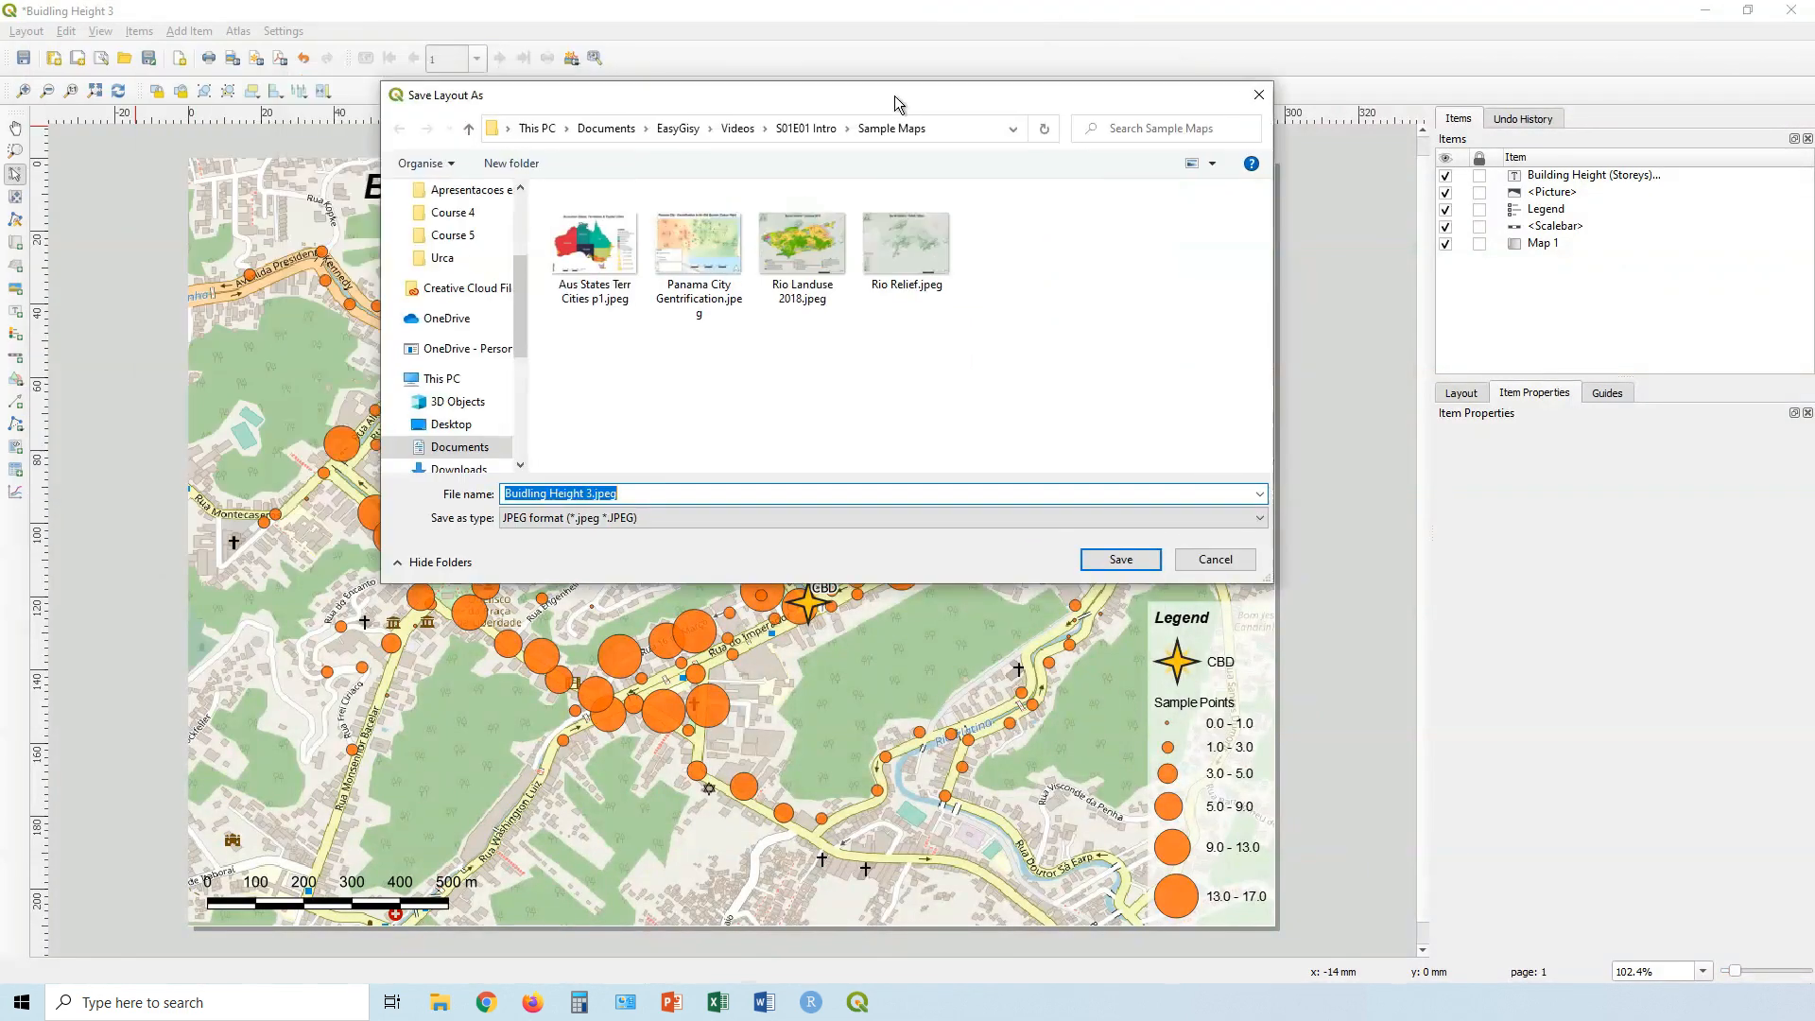
click(586, 493)
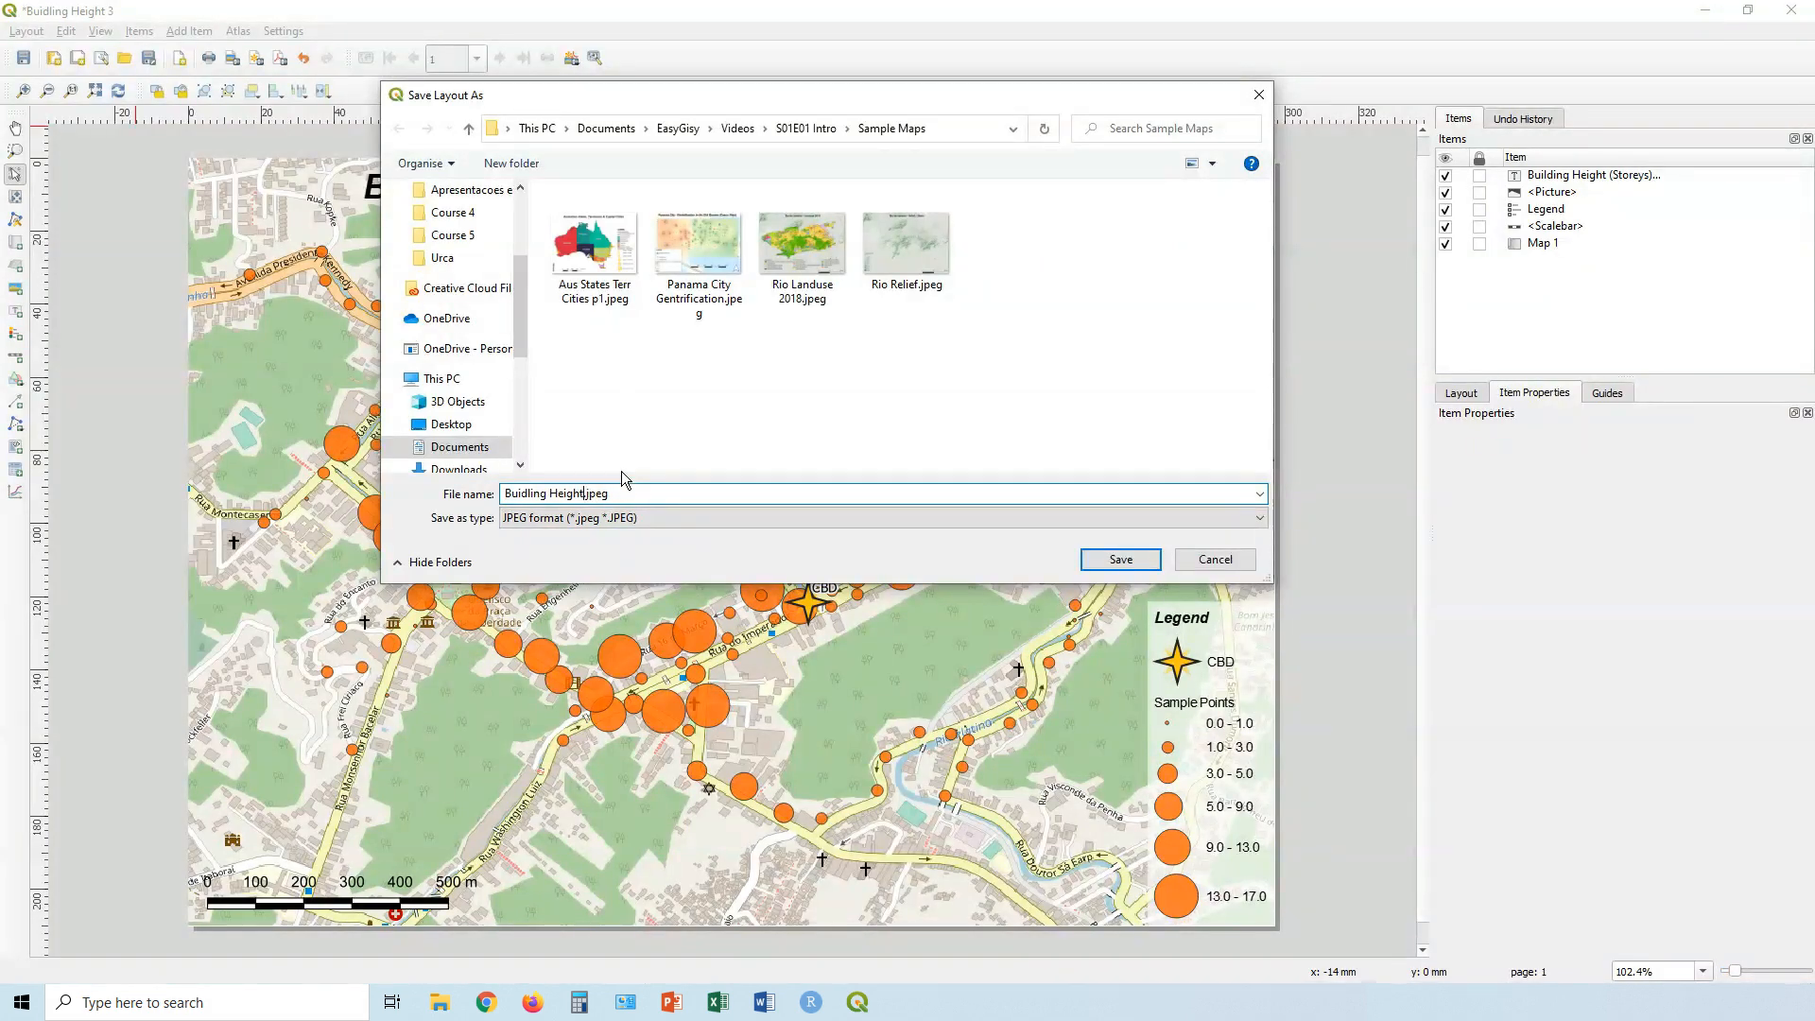
click(1139, 561)
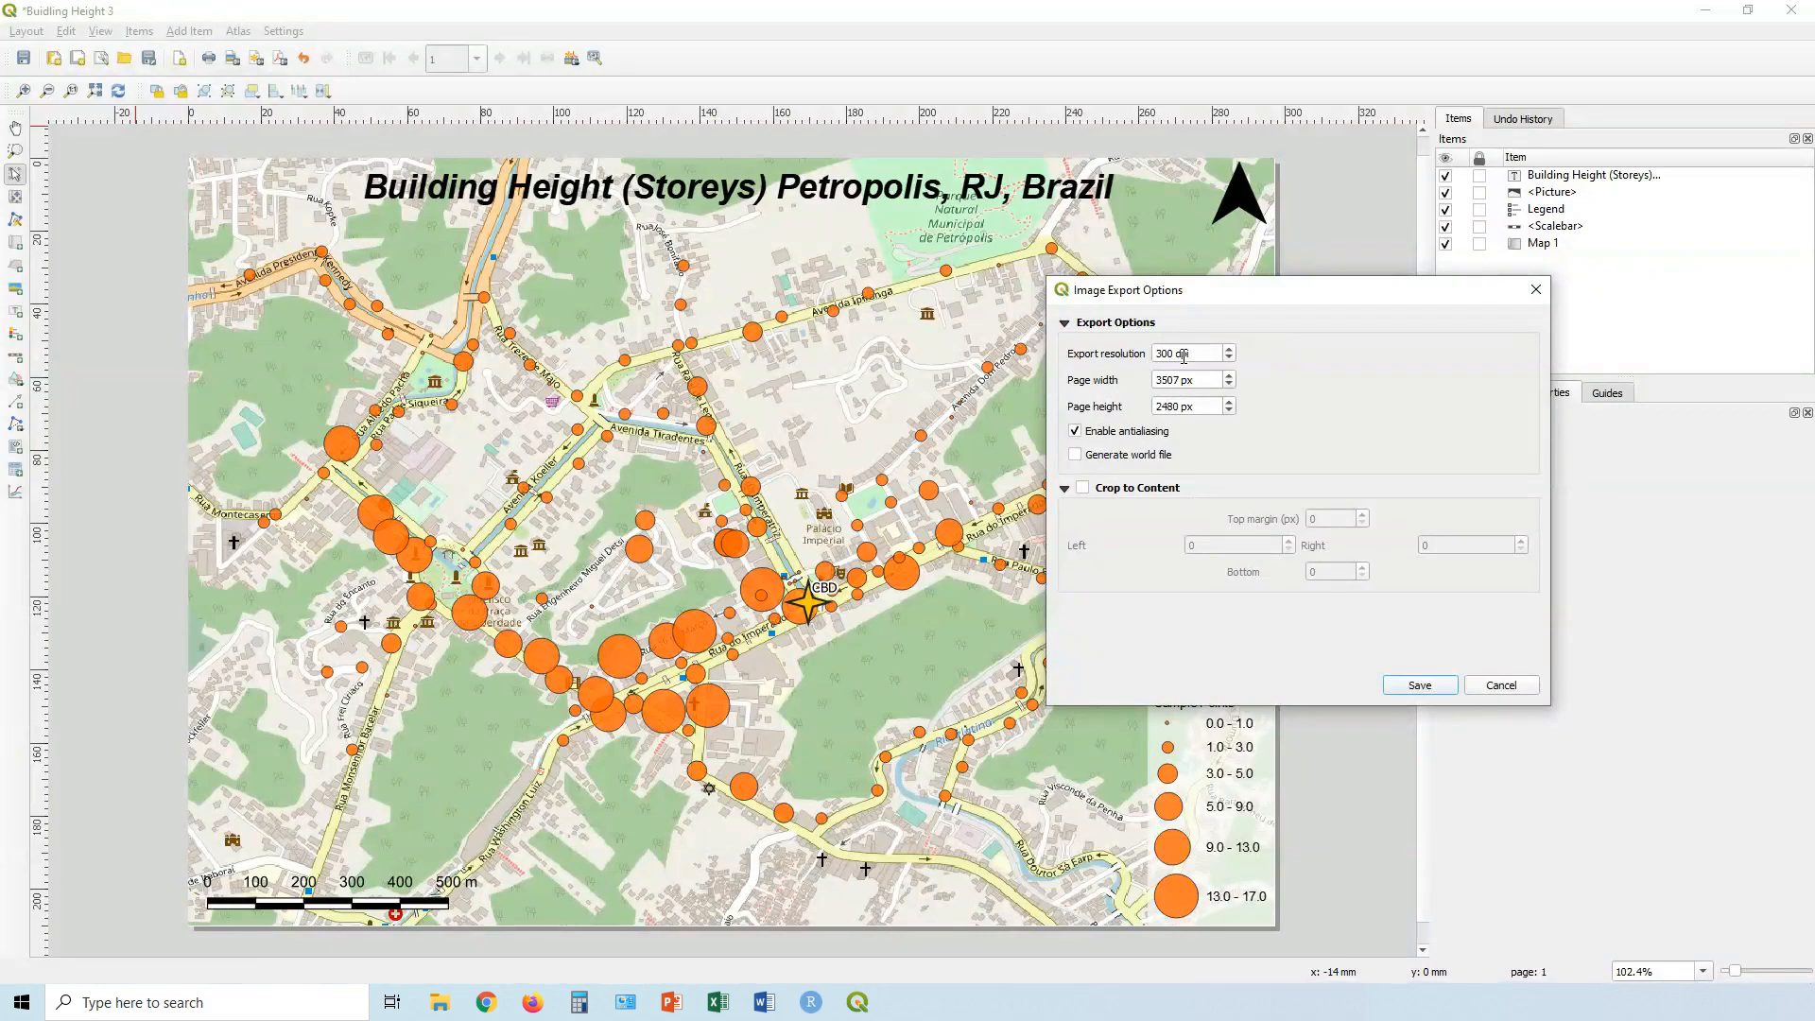
click(1421, 687)
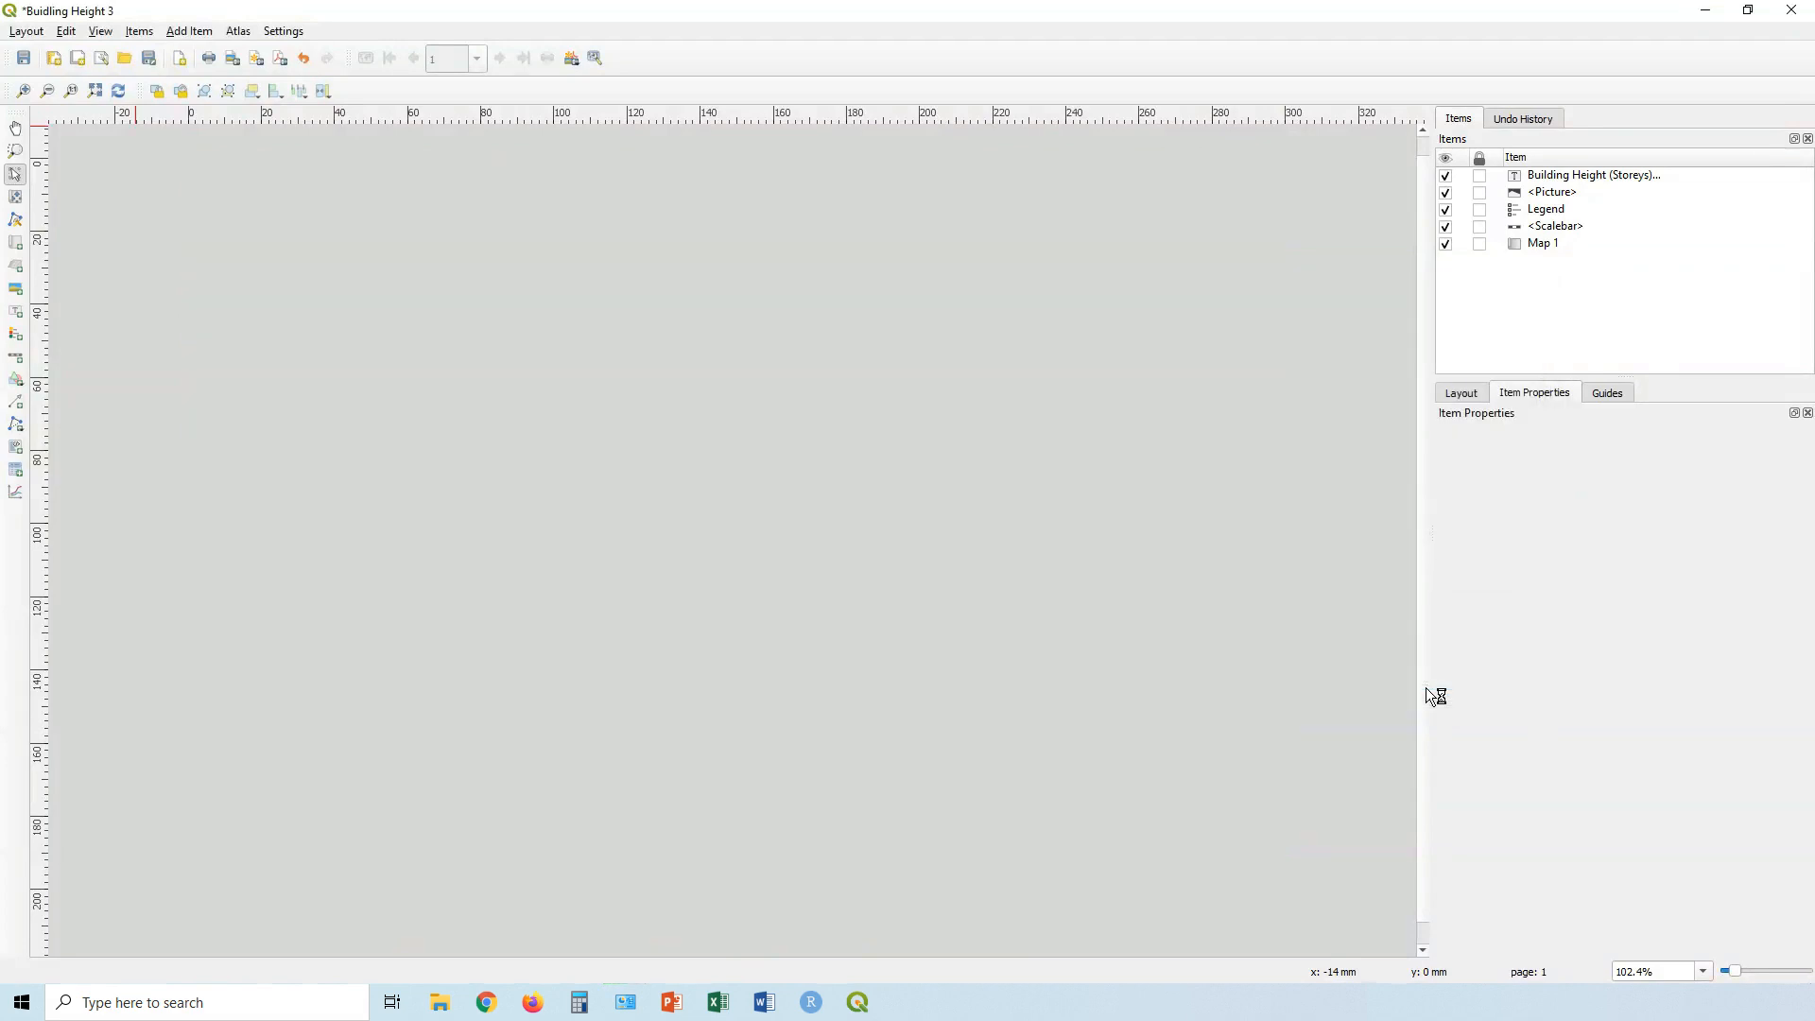